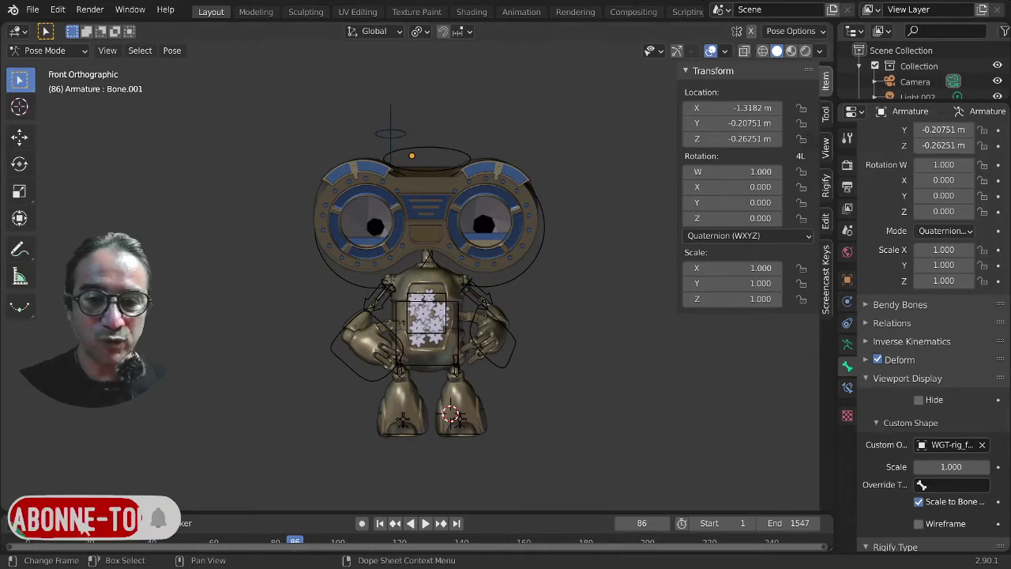
Step: Switch from Pose Mode to Object Mode and select the character's main rig
{"action": "scroll", "coordinate": [452, 411], "scroll_direction": "up", "scroll_amount": 2}
{"action": "middle_click_drag", "start_coordinate": [452, 411], "coordinate": [587, 293]}
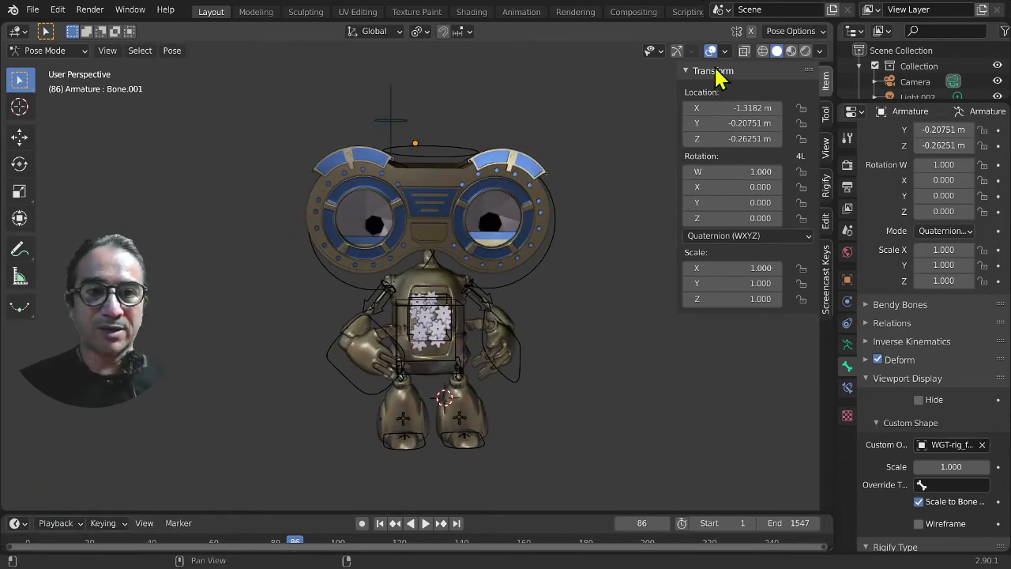
{"action": "key", "text": "ctrl+Tab"}
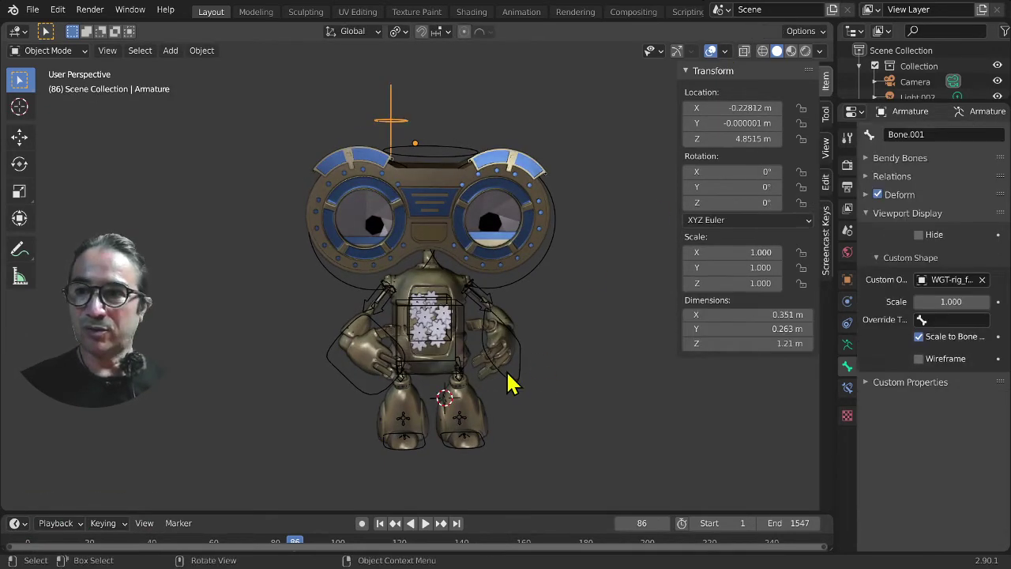
{"action": "left_click", "coordinate": [511, 384]}
{"action": "middle_click_drag", "start_coordinate": [512, 384], "coordinate": [496, 392]}
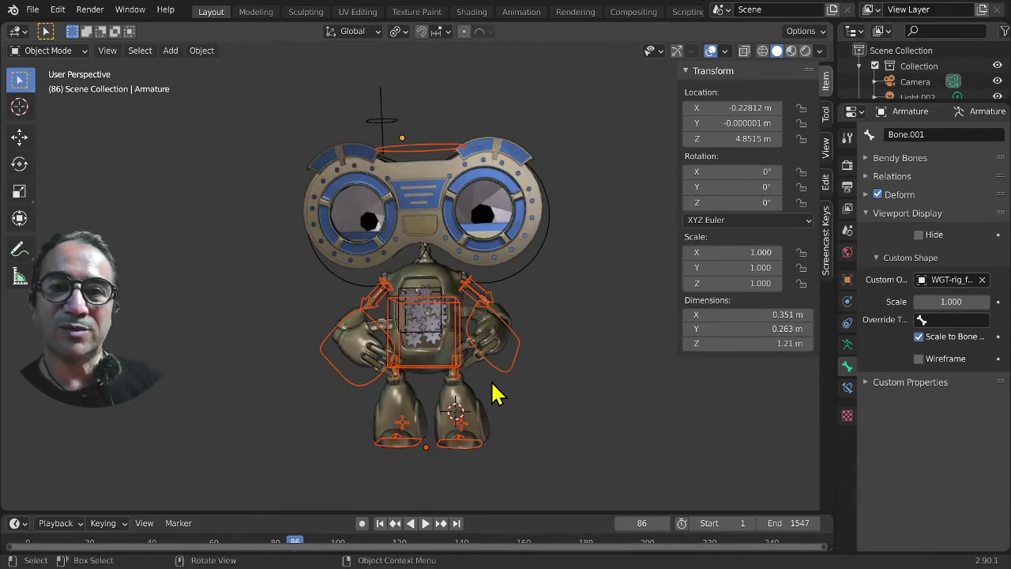
{"action": "middle_click_drag", "start_coordinate": [496, 392], "coordinate": [455, 395]}
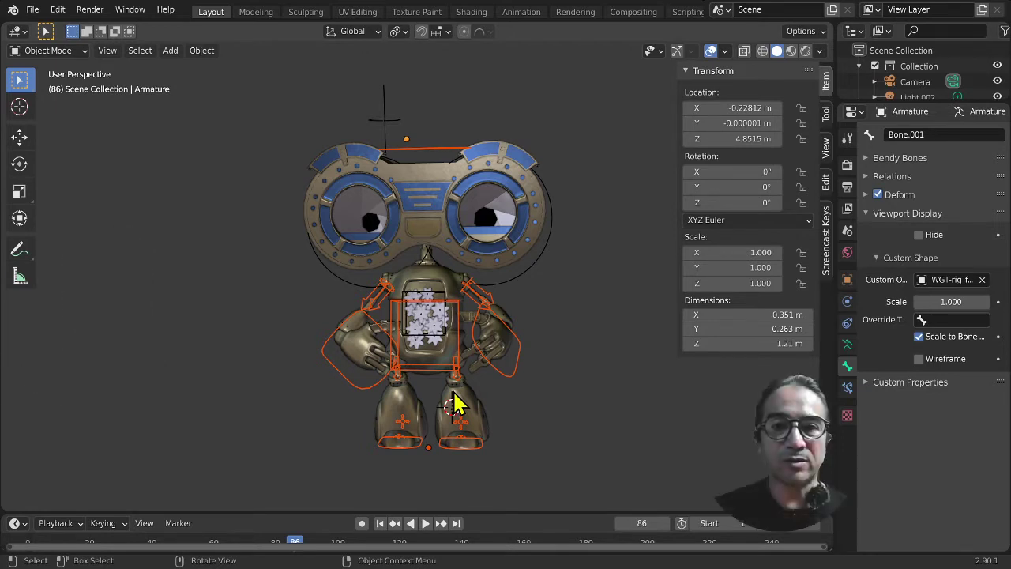
{"action": "middle_click_drag", "start_coordinate": [505, 379], "coordinate": [464, 392]}
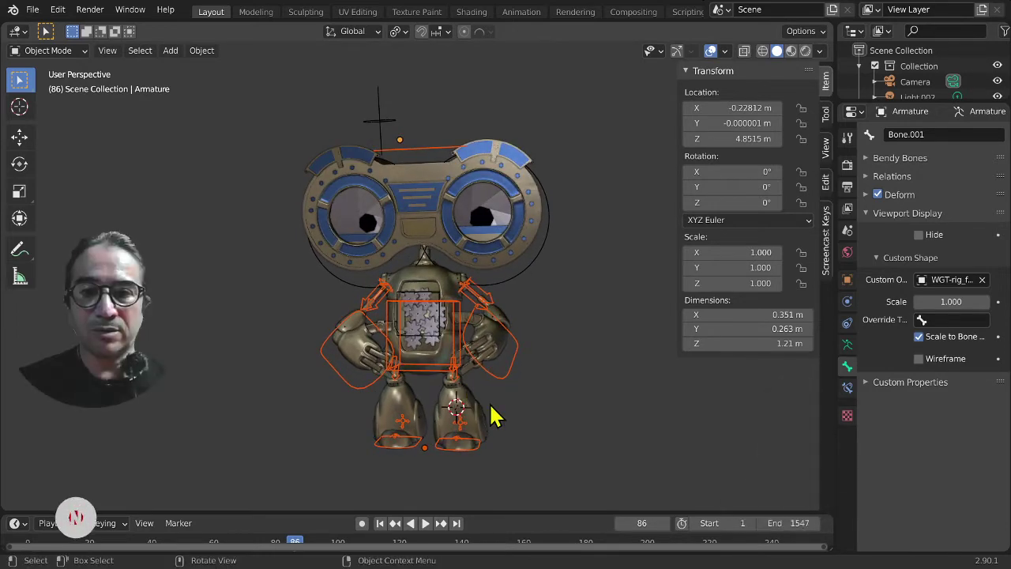
{"action": "middle_click_drag", "start_coordinate": [451, 345], "coordinate": [442, 354]}
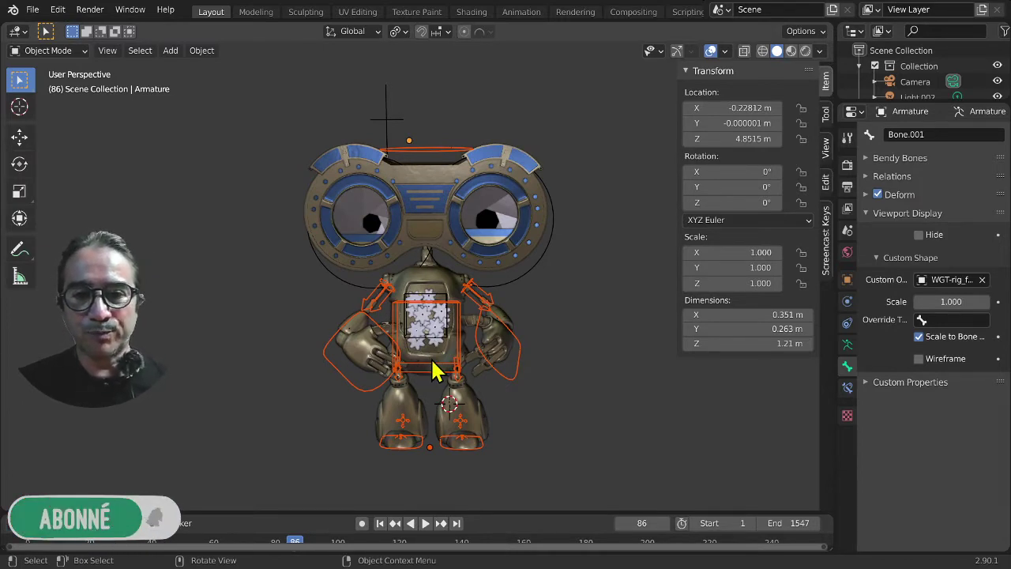
{"action": "scroll", "coordinate": [433, 369], "scroll_direction": "up", "scroll_amount": 2}
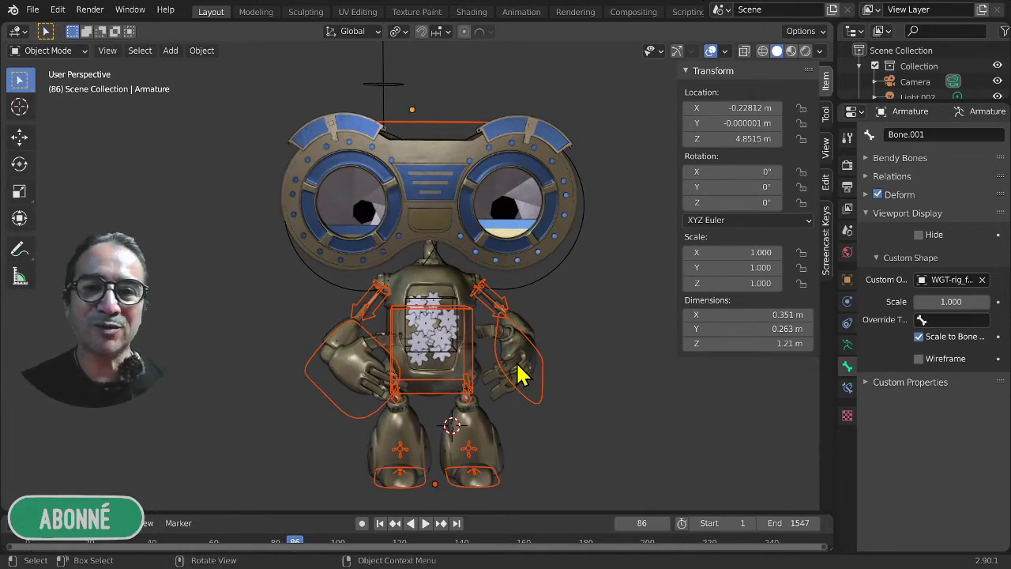
{"action": "mouse_move", "coordinate": [487, 445]}
{"action": "middle_mouse_down", "text": "alt"}
{"action": "mouse_move", "coordinate": [542, 445]}
{"action": "mouse_move", "coordinate": [478, 452]}
{"action": "middle_mouse_up", "text": "alt"}
Step: Enter Pose Mode in front view, select all bones, and clear their rotation and location
{"action": "key", "text": "KP_1"}
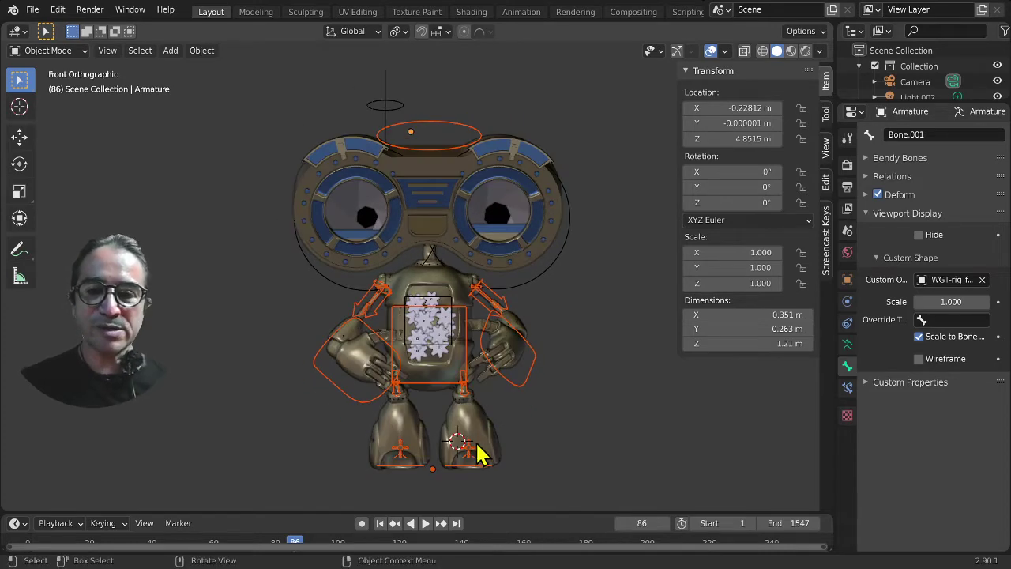
{"action": "key", "text": "ctrl+Tab"}
{"action": "left_click", "coordinate": [521, 393]}
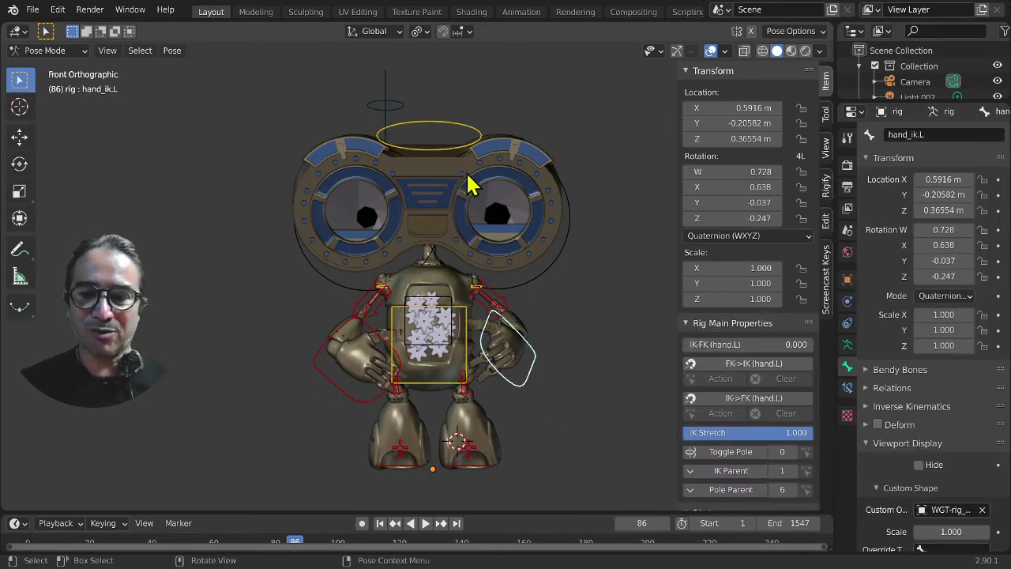
{"action": "key", "text": "a"}
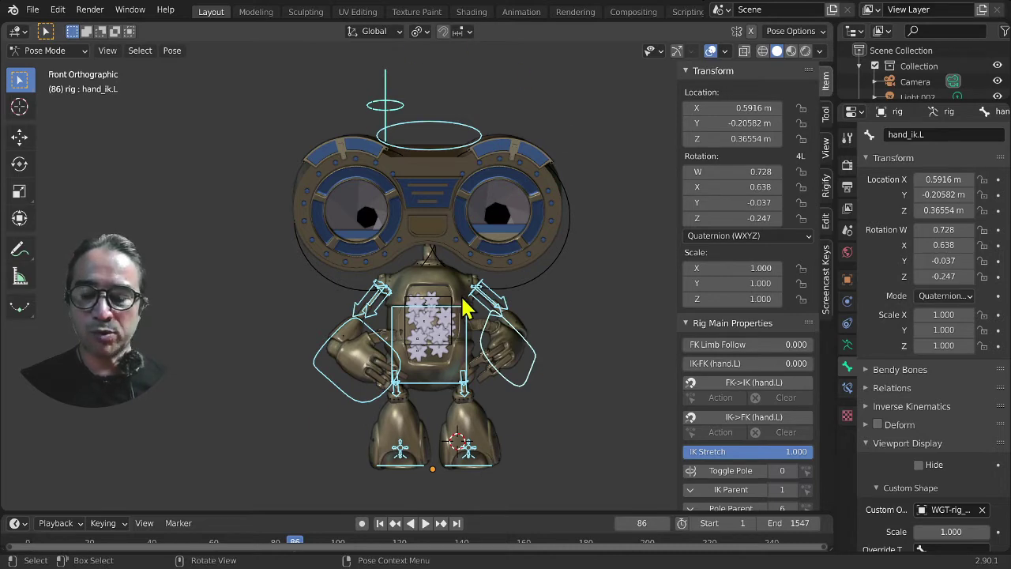
{"action": "key", "text": "alt+r"}
{"action": "key", "text": "alt+g"}
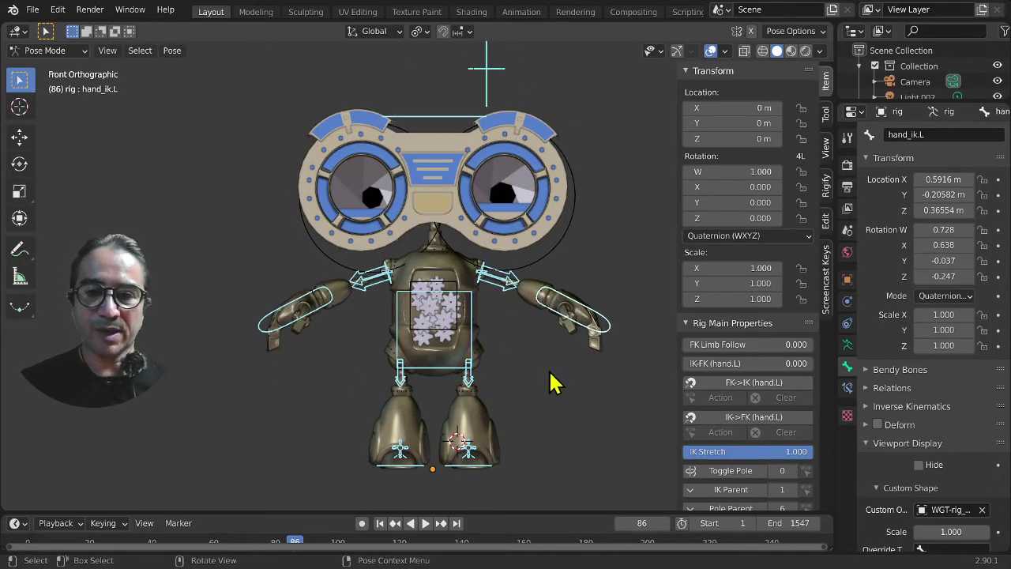
{"action": "middle_click_drag", "start_coordinate": [549, 406], "coordinate": [501, 422]}
{"action": "key", "text": "KP_1"}
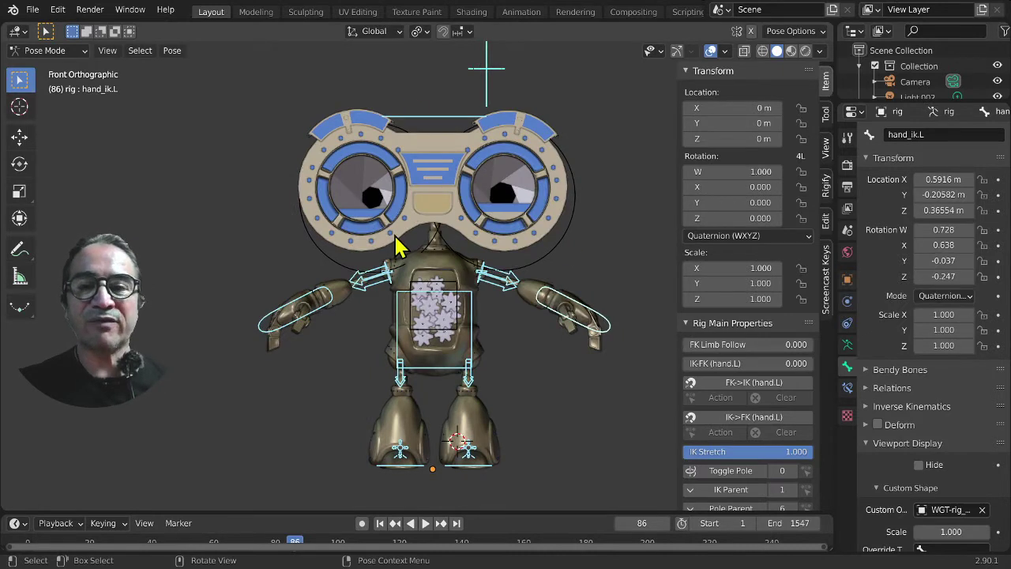
Step: Open the armature properties and move the eye-control bone above the head to about X -1.58 m, Y 0.14 m
{"action": "left_click", "coordinate": [847, 345]}
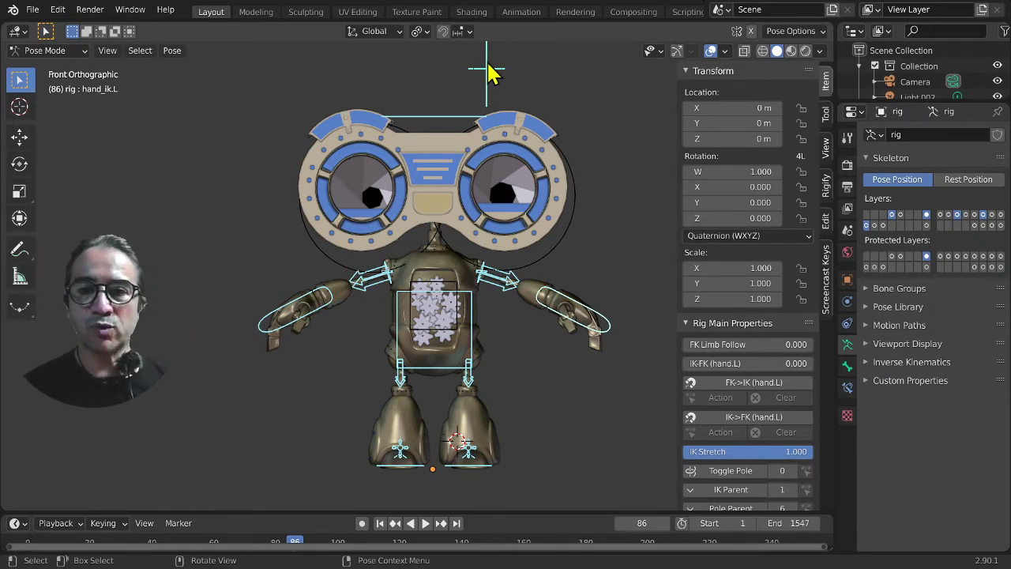
{"action": "left_click", "coordinate": [500, 111]}
{"action": "key", "text": "g"}
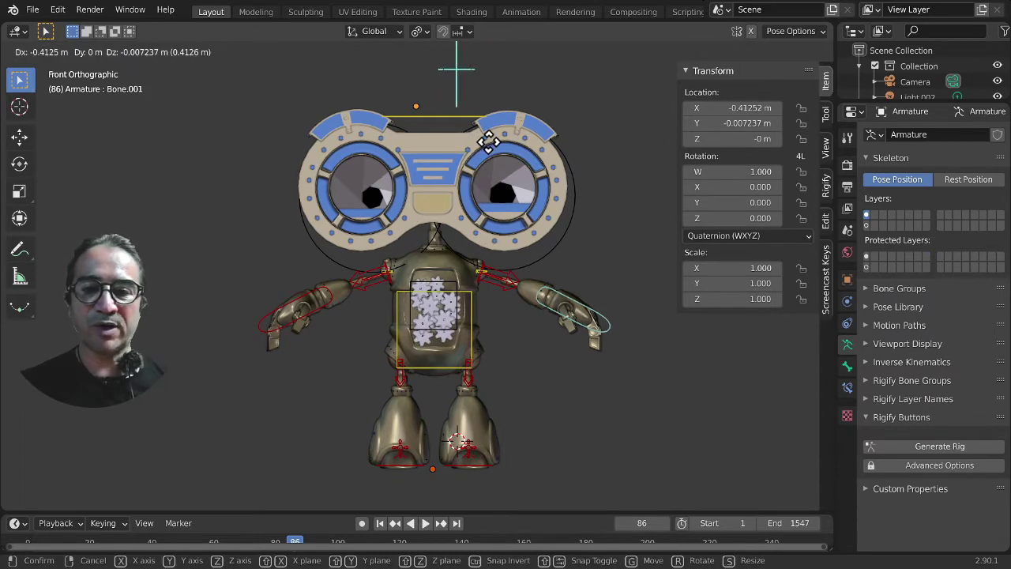
{"action": "key", "text": "Escape"}
{"action": "key", "text": "g"}
{"action": "left_click", "coordinate": [410, 142]}
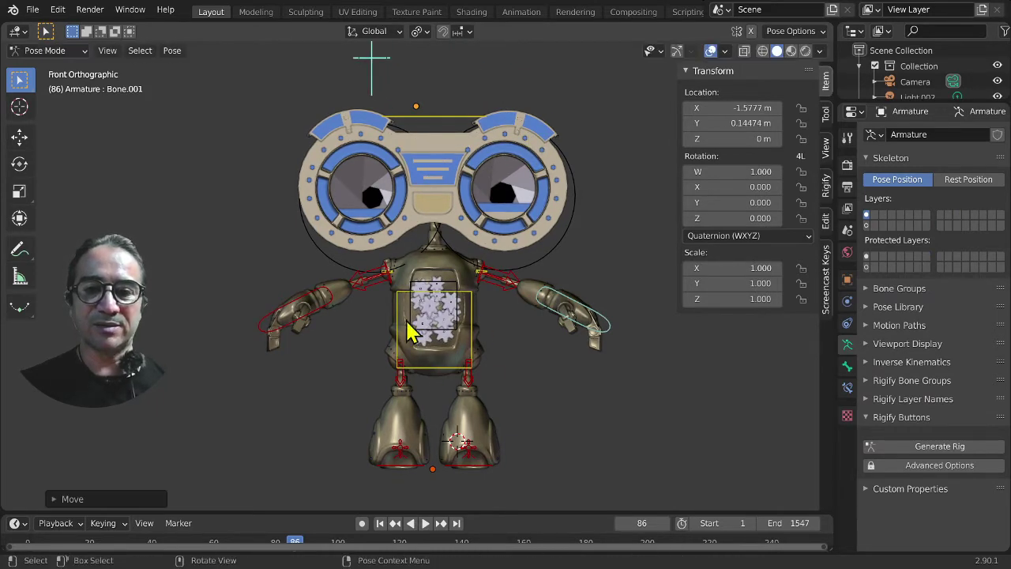
{"action": "middle_click_drag", "start_coordinate": [587, 316], "coordinate": [548, 334]}
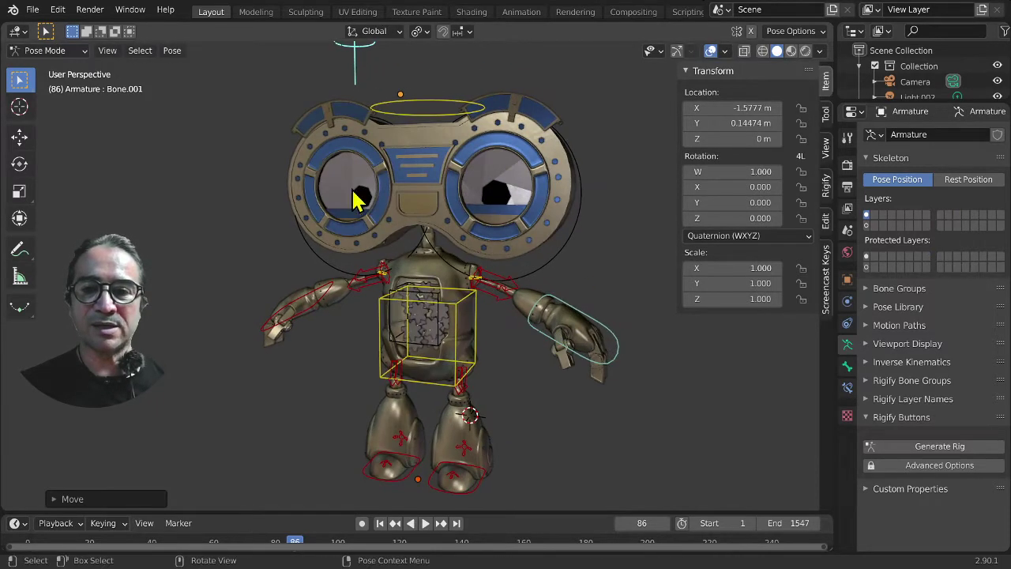
{"action": "middle_click_drag", "start_coordinate": [359, 247], "coordinate": [501, 271]}
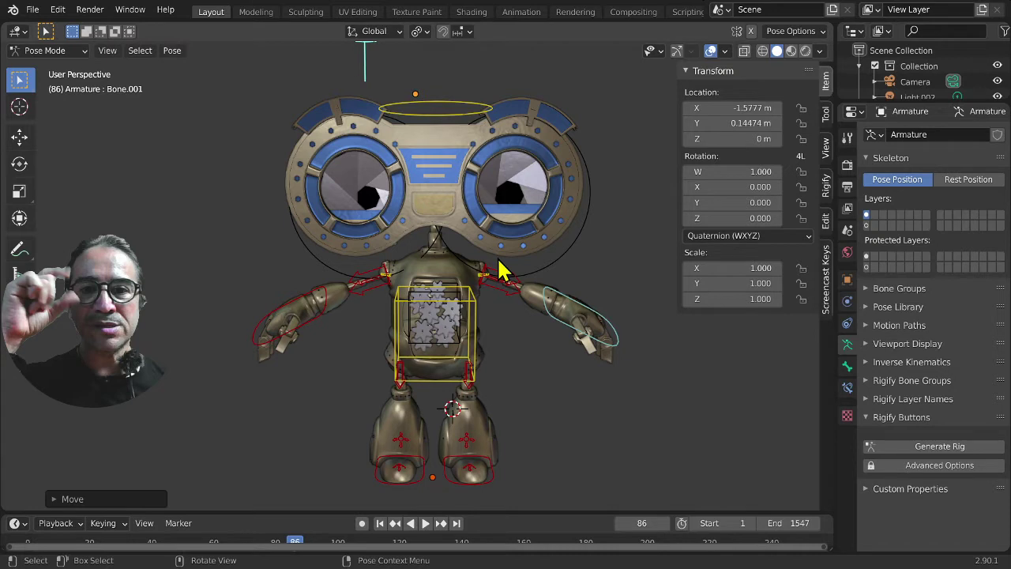
Step: Set both the eye-control armature and the character's main rig to Rest Position
{"action": "left_click", "coordinate": [509, 376]}
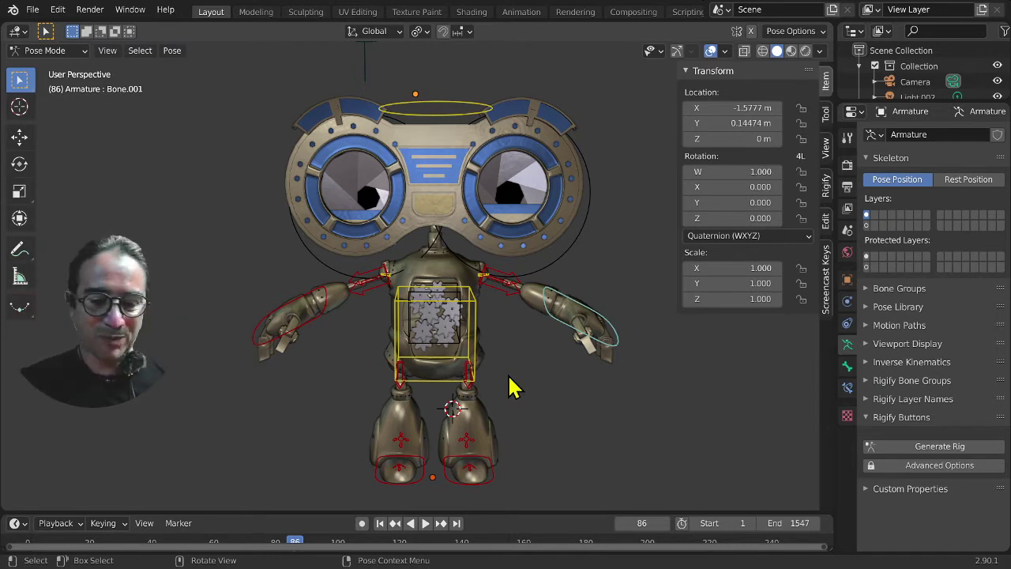
{"action": "key", "text": "KP_1"}
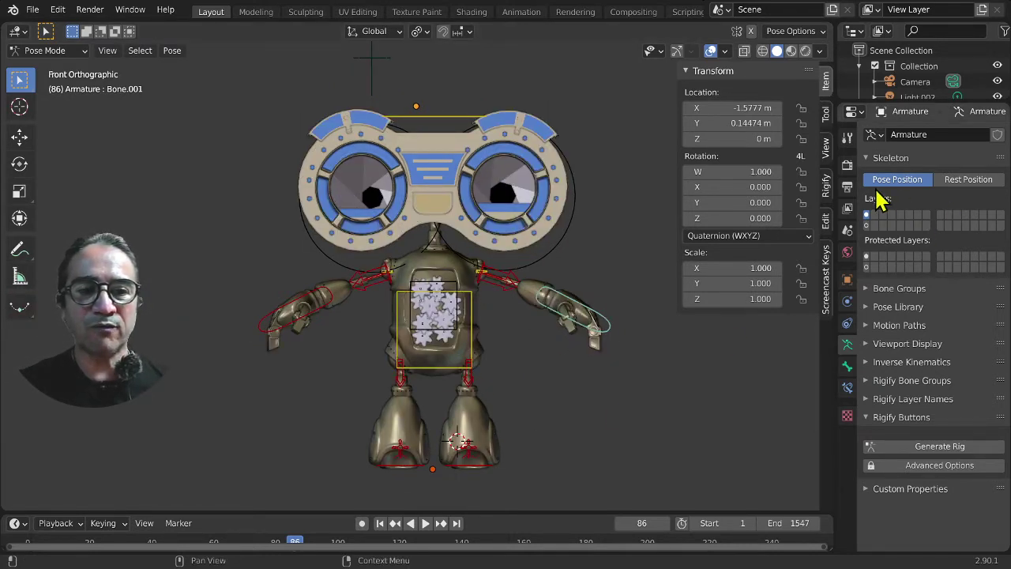
{"action": "left_click", "coordinate": [965, 184]}
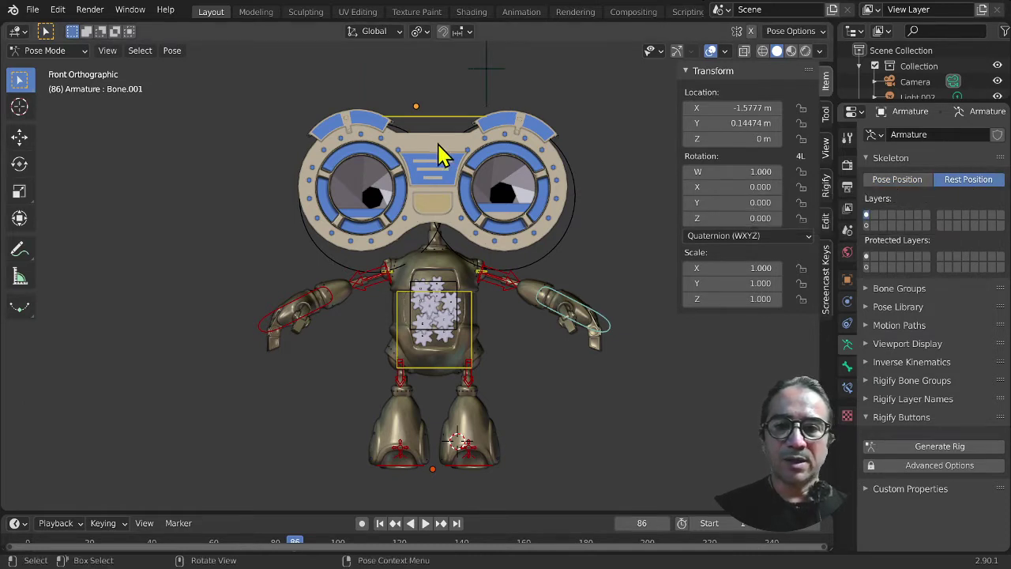
{"action": "left_click", "coordinate": [430, 120]}
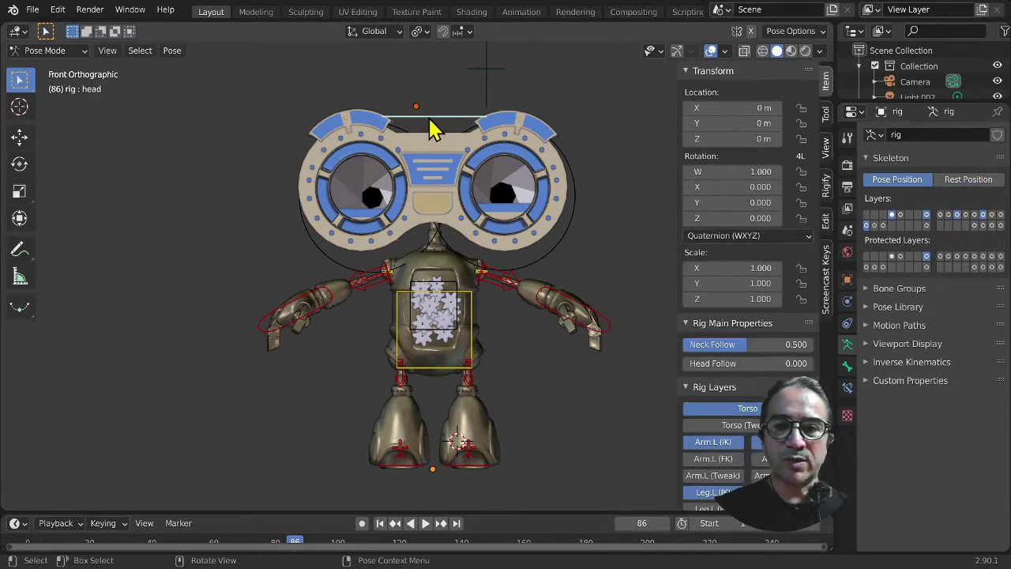
{"action": "left_click", "coordinate": [965, 184]}
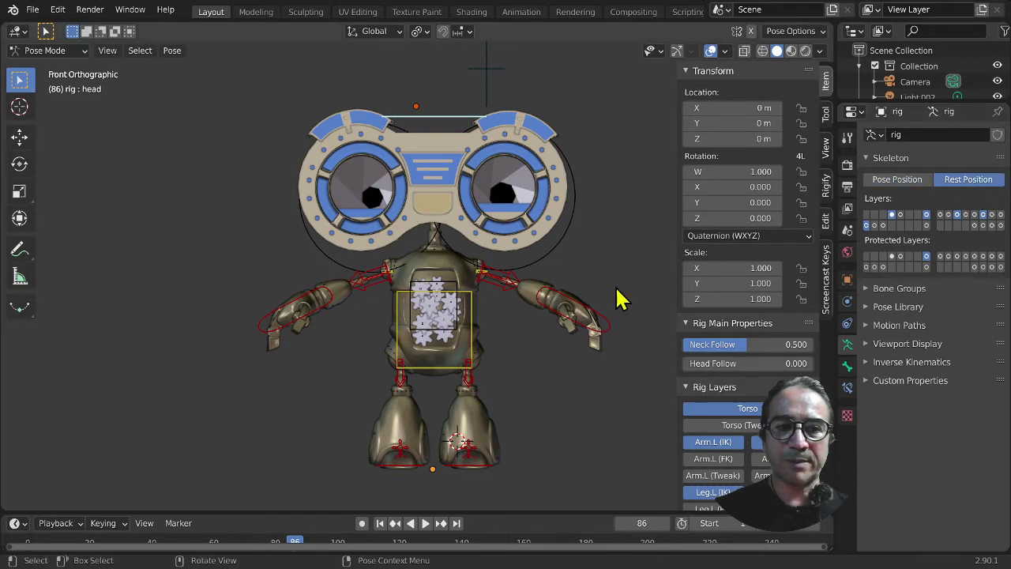
Step: Try to move the left hand's IK control while the rig is in Rest Position
{"action": "mouse_move", "coordinate": [545, 352]}
{"action": "middle_mouse_down"}
{"action": "mouse_move", "coordinate": [524, 388]}
{"action": "mouse_move", "coordinate": [494, 405]}
{"action": "mouse_move", "coordinate": [547, 370]}
{"action": "middle_mouse_up"}
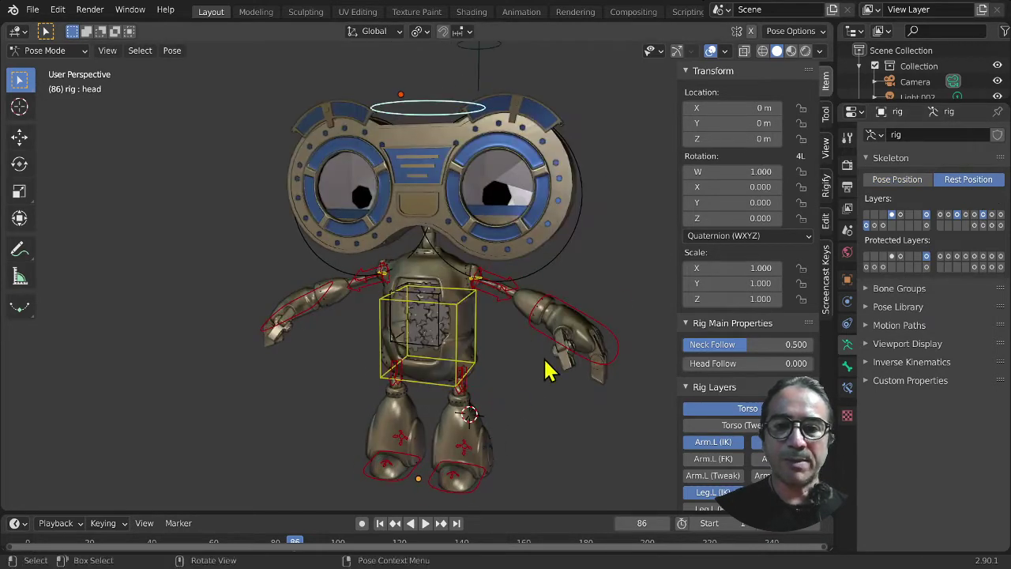
{"action": "left_click", "coordinate": [600, 352]}
{"action": "left_click", "coordinate": [615, 352]}
{"action": "middle_click_drag", "start_coordinate": [571, 412], "coordinate": [596, 429]}
{"action": "key", "text": "g"}
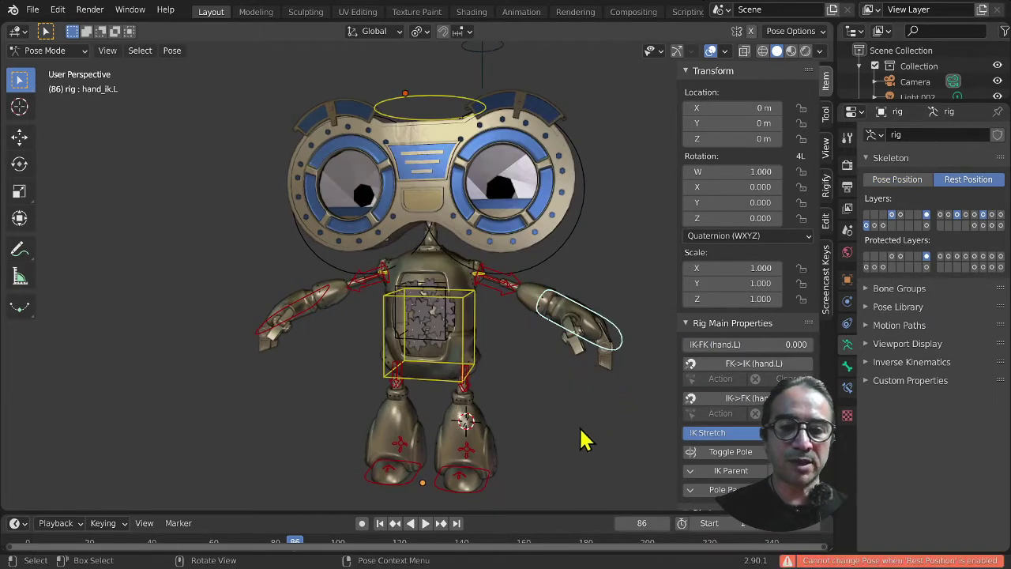
{"action": "middle_click_drag", "start_coordinate": [508, 451], "coordinate": [530, 437]}
{"action": "key", "text": "KP_1"}
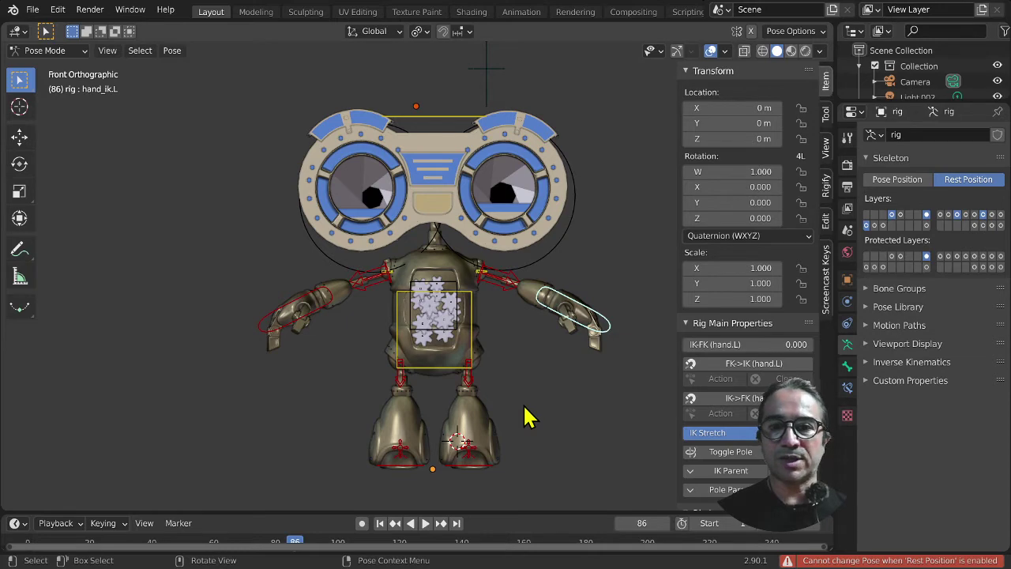
{"action": "middle_click_drag", "start_coordinate": [523, 413], "coordinate": [519, 433]}
{"action": "key", "text": "KP_1"}
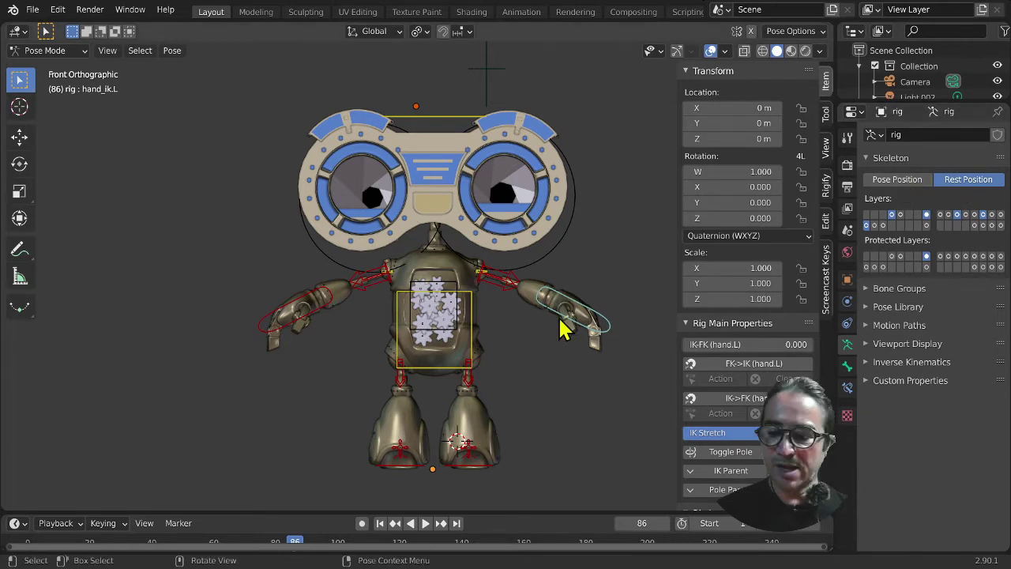
Step: Return to Object Mode and move the left eye's circle empty (Empty.002) to about X 1.01 m, Z 0.04 m
{"action": "key", "text": "ctrl+Tab"}
{"action": "left_click", "coordinate": [557, 257]}
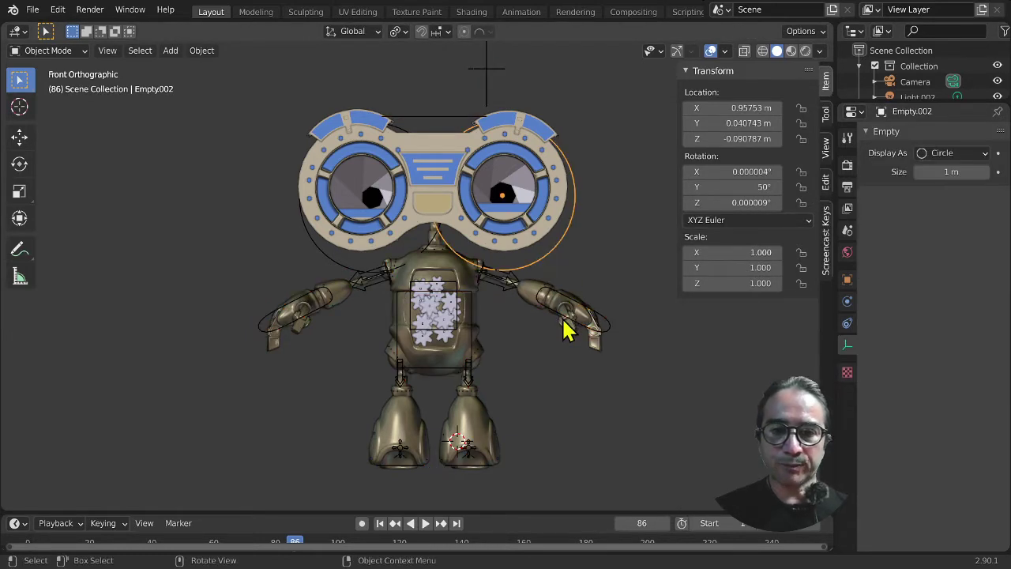
{"action": "scroll", "coordinate": [564, 316], "scroll_direction": "up", "scroll_amount": 3}
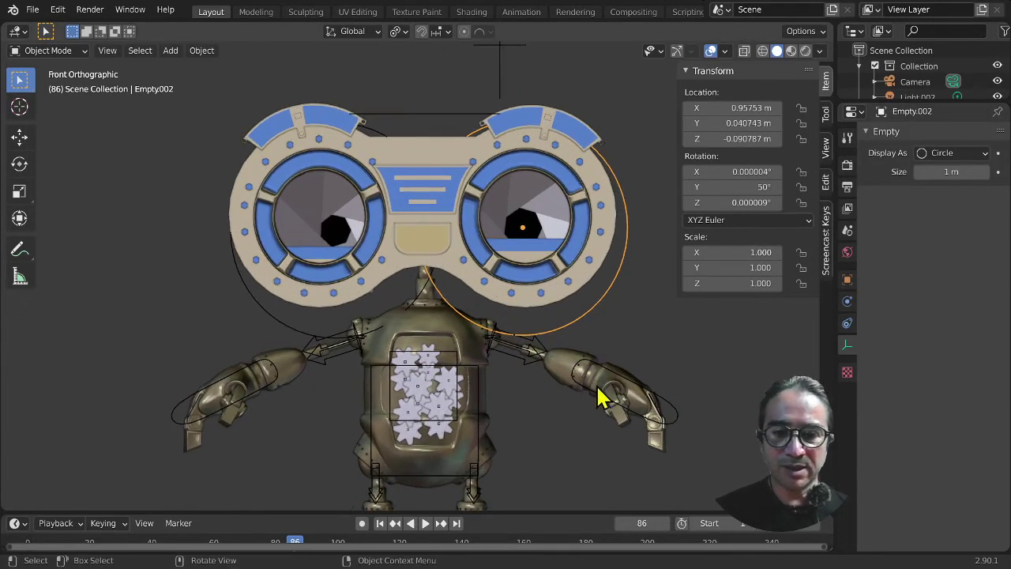
{"action": "key", "text": "g"}
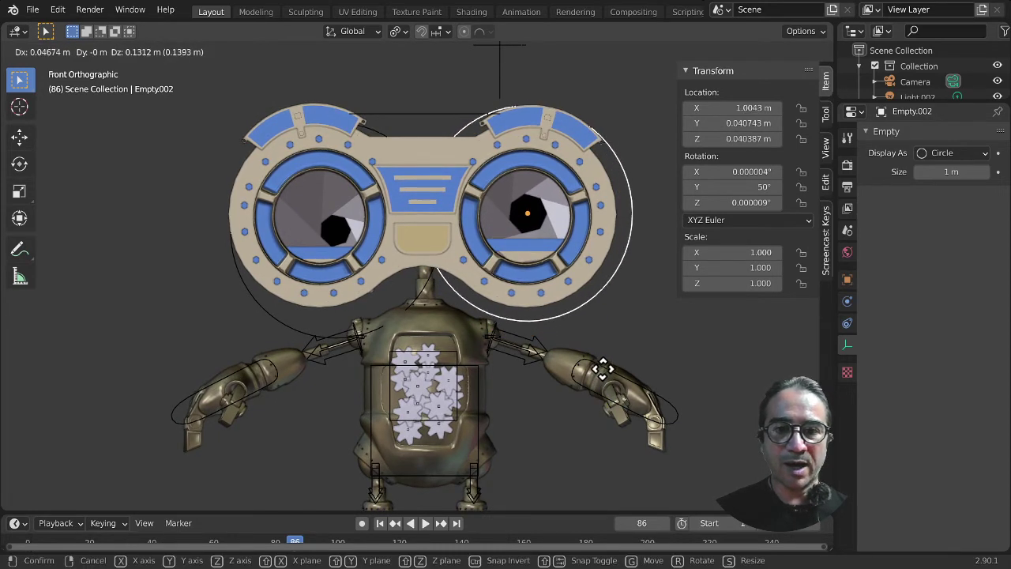
{"action": "left_click", "coordinate": [607, 368]}
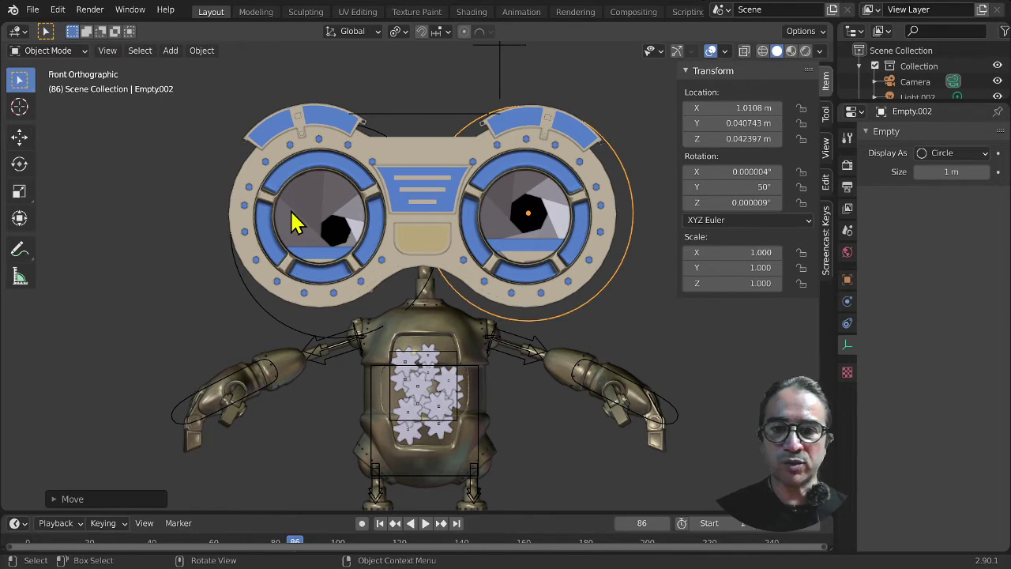
Step: Move the right eye's circle empty (Empty.001) so that the pupil sits near the centre of the eye
{"action": "left_click", "coordinate": [310, 338]}
{"action": "key", "text": "g"}
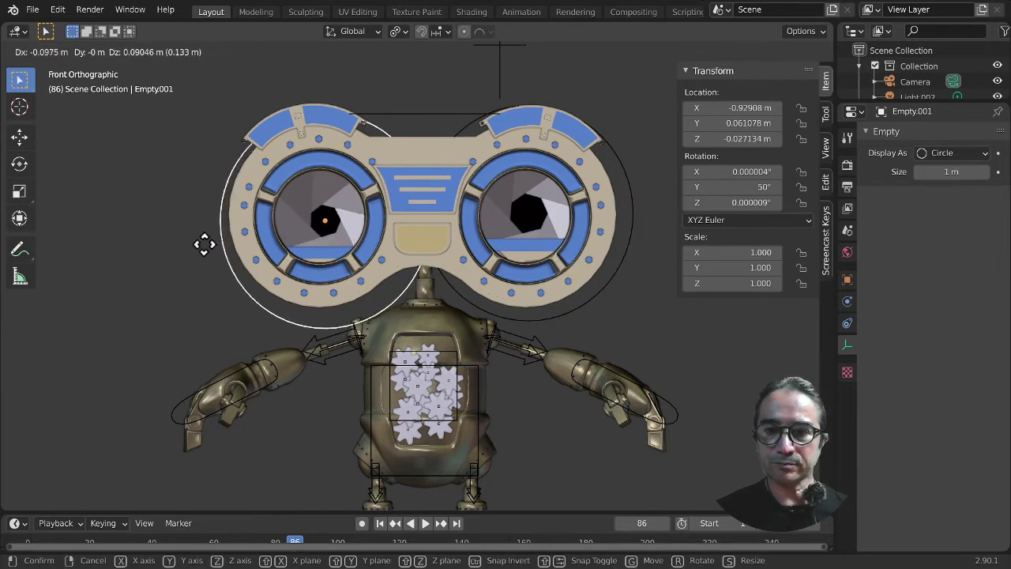
{"action": "left_click", "coordinate": [120, 195]}
{"action": "left_click", "coordinate": [384, 312]}
{"action": "left_click", "coordinate": [384, 312]}
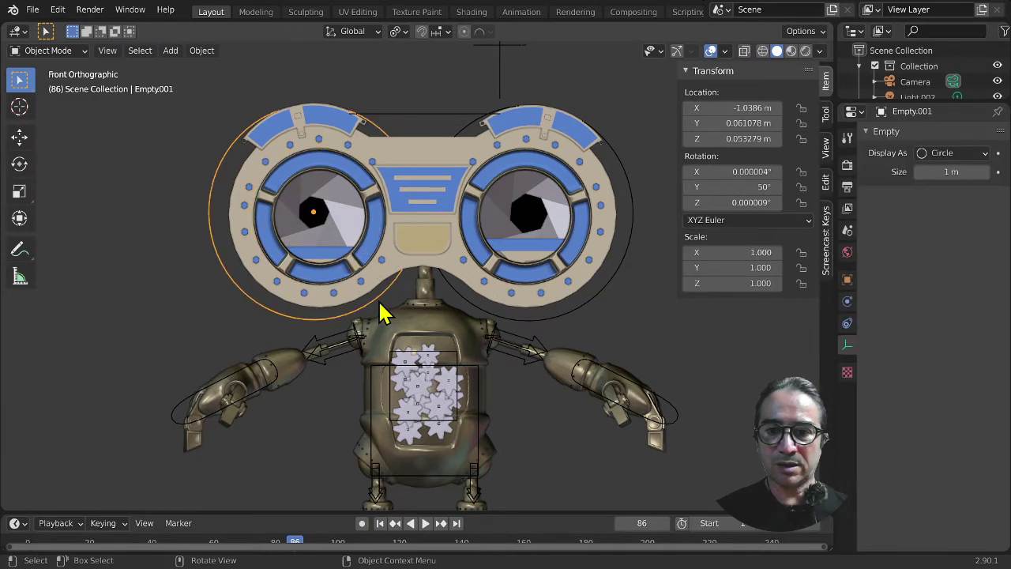
{"action": "key", "text": "g"}
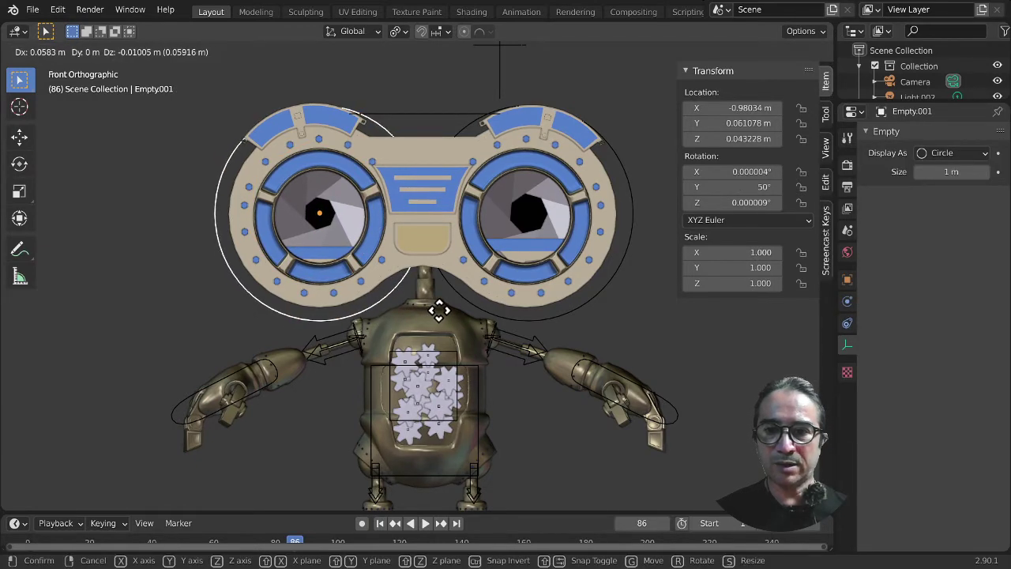
{"action": "left_click", "coordinate": [449, 304]}
Step: Fine-tune the position of the left eye's circle empty to about X 0.99 m, Z 0.03 m
{"action": "left_click", "coordinate": [641, 247]}
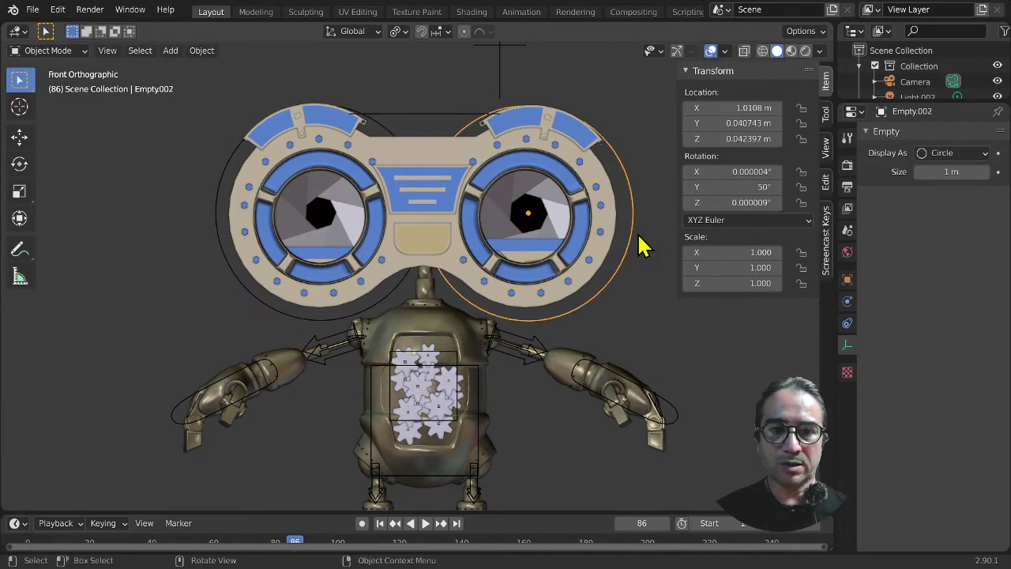
{"action": "key", "text": "g"}
{"action": "left_click", "coordinate": [618, 244]}
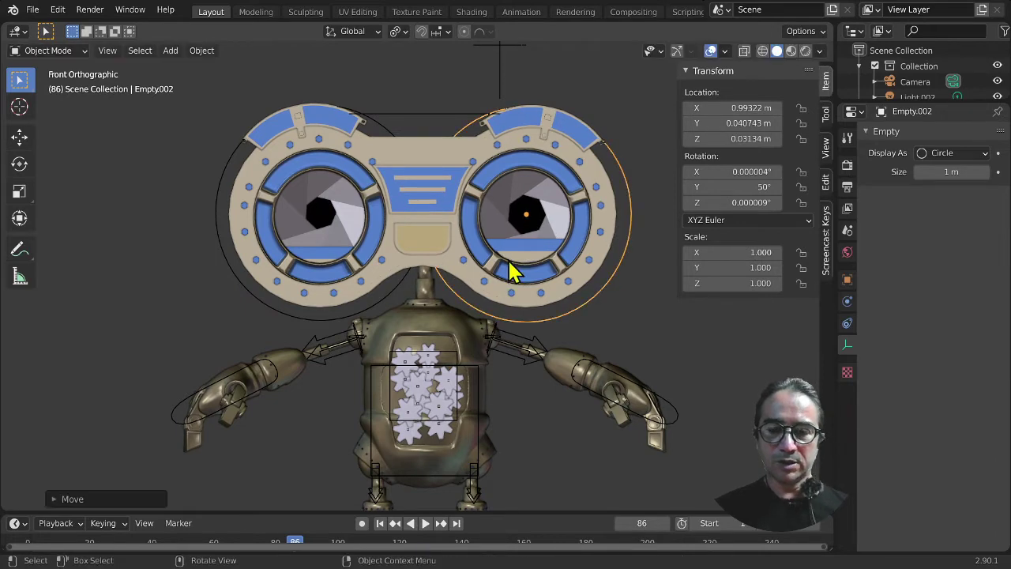
Step: Select the left eye's iris mesh (Plane.002) and set its "iris ouverte" shape key to 0
{"action": "scroll", "coordinate": [474, 127], "scroll_direction": "down", "scroll_amount": 2}
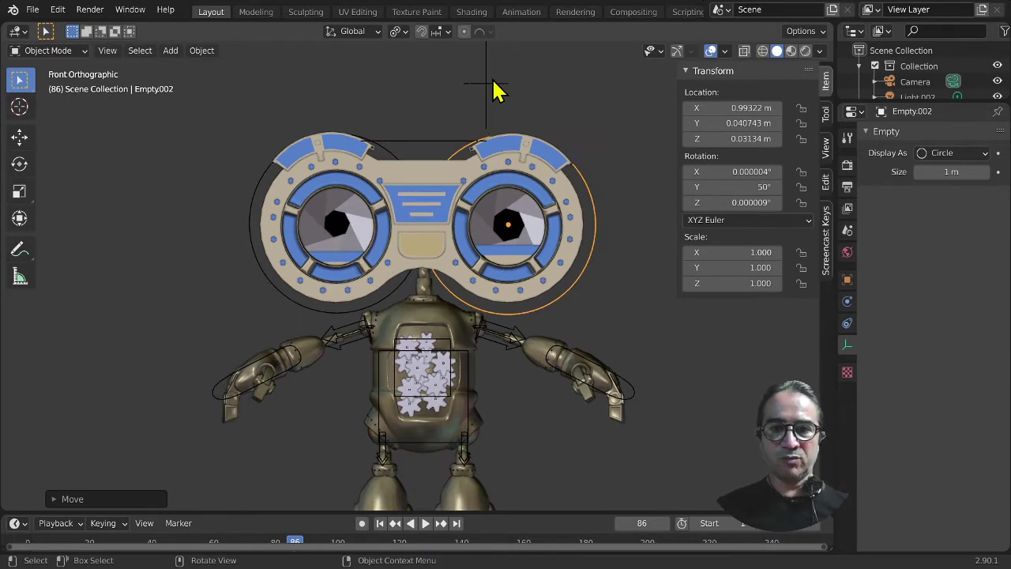
{"action": "left_click", "coordinate": [489, 154]}
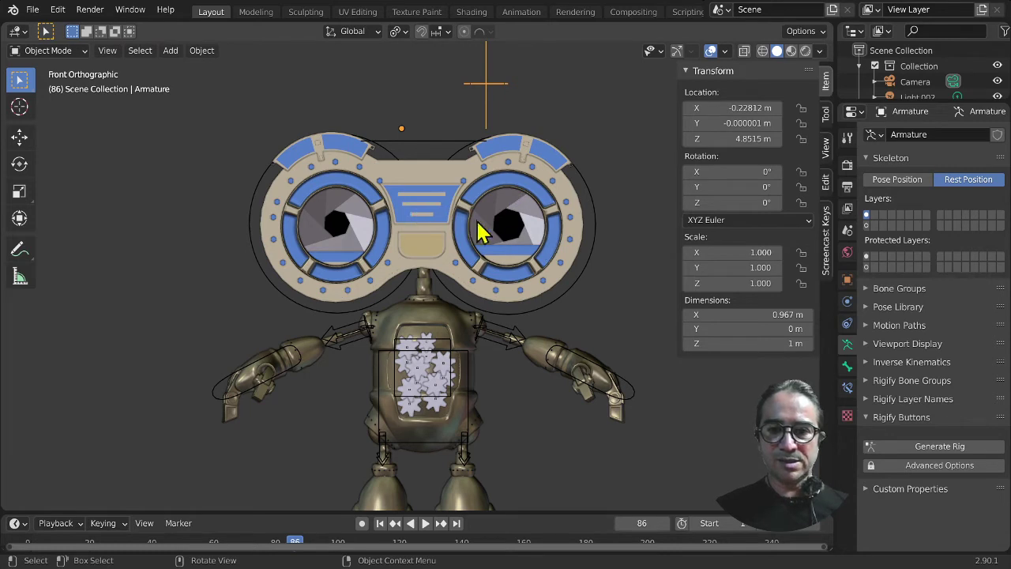
{"action": "left_click", "coordinate": [525, 223]}
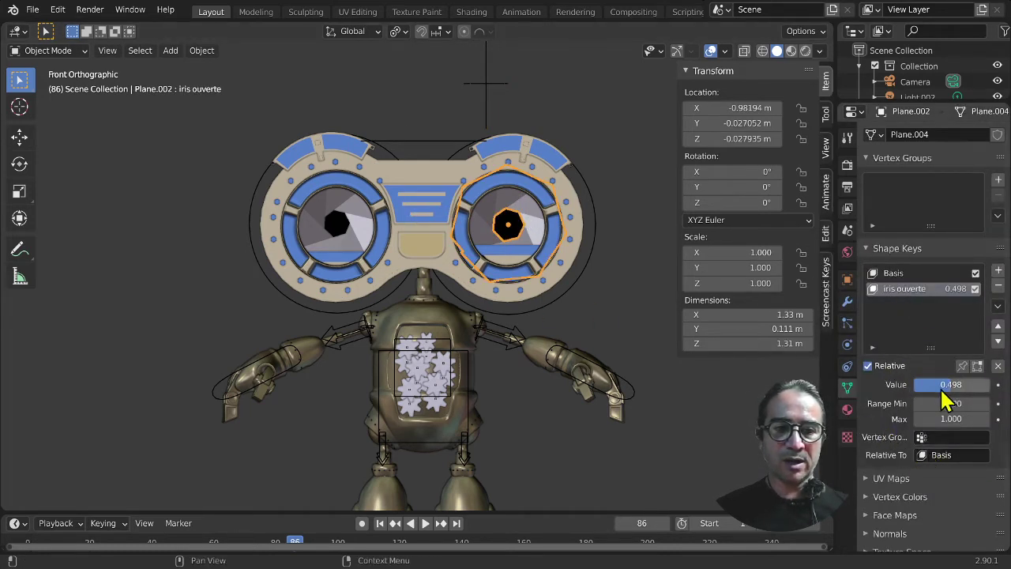
{"action": "left_click_drag", "start_coordinate": [940, 387], "coordinate": [934, 386]}
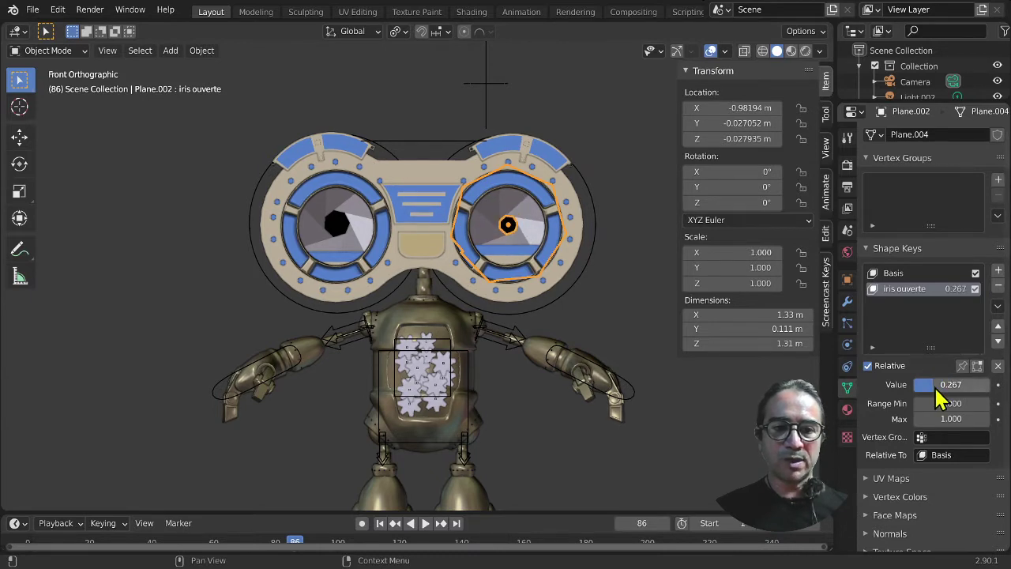
{"action": "left_click", "coordinate": [869, 408]}
{"action": "key", "text": "BackSpace"}
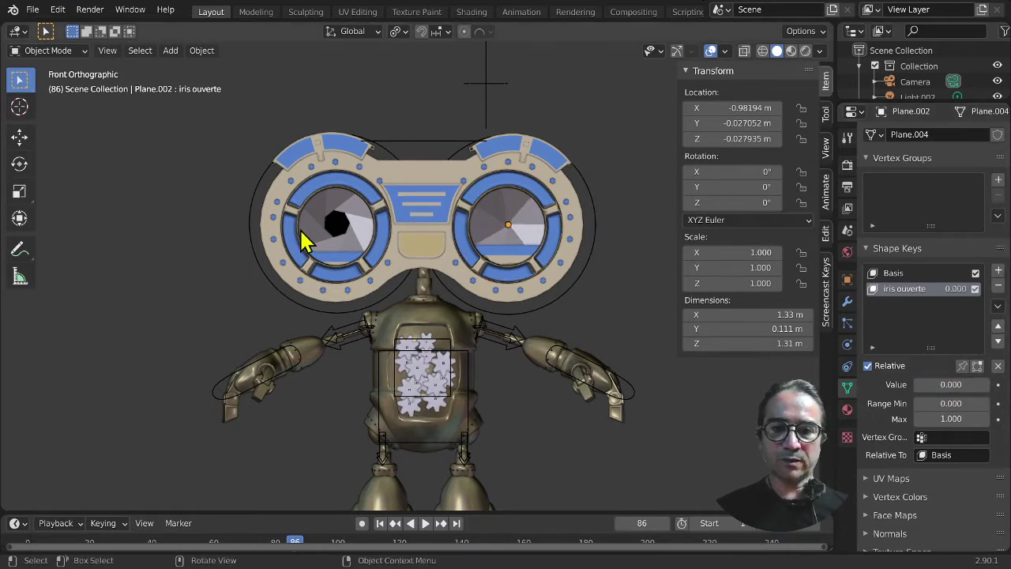
Step: Select the right eye's iris mesh (Plane.001) and set its "iris ouverte" shape key to 0
{"action": "left_click", "coordinate": [332, 226]}
{"action": "left_click", "coordinate": [332, 226]}
{"action": "left_click_drag", "start_coordinate": [936, 385], "coordinate": [842, 387]}
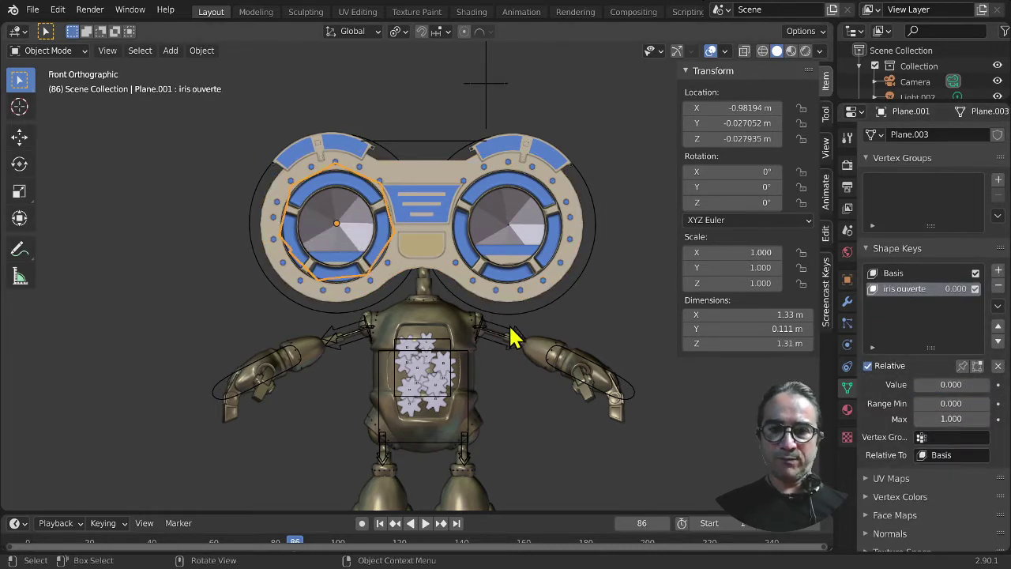
Step: Select the body rig, then show its Torso (Tweak) layer and hide the Torso layer
{"action": "left_click", "coordinate": [417, 145]}
{"action": "middle_click_drag", "start_coordinate": [508, 289], "coordinate": [524, 425]}
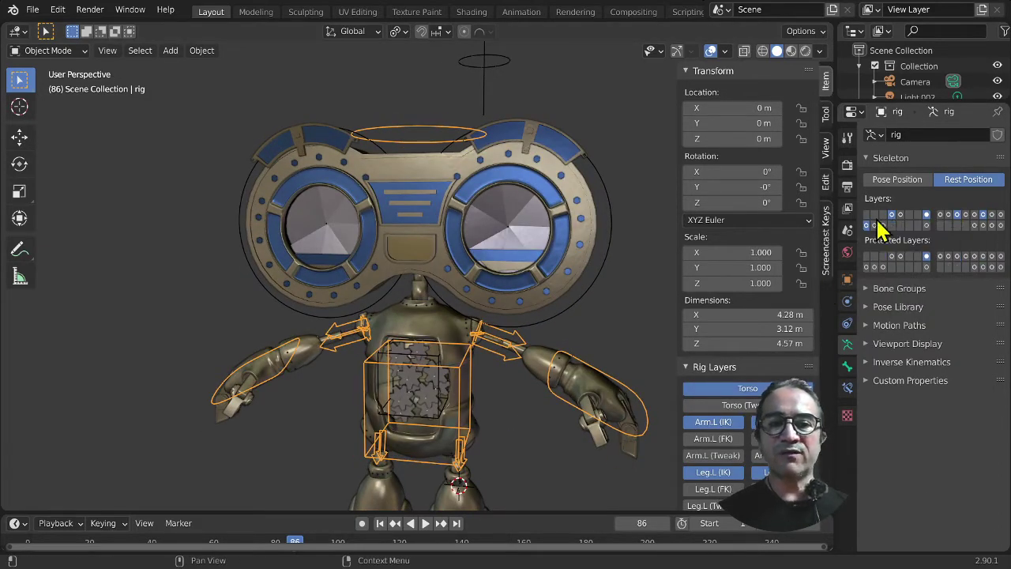
{"action": "left_click", "coordinate": [688, 71]}
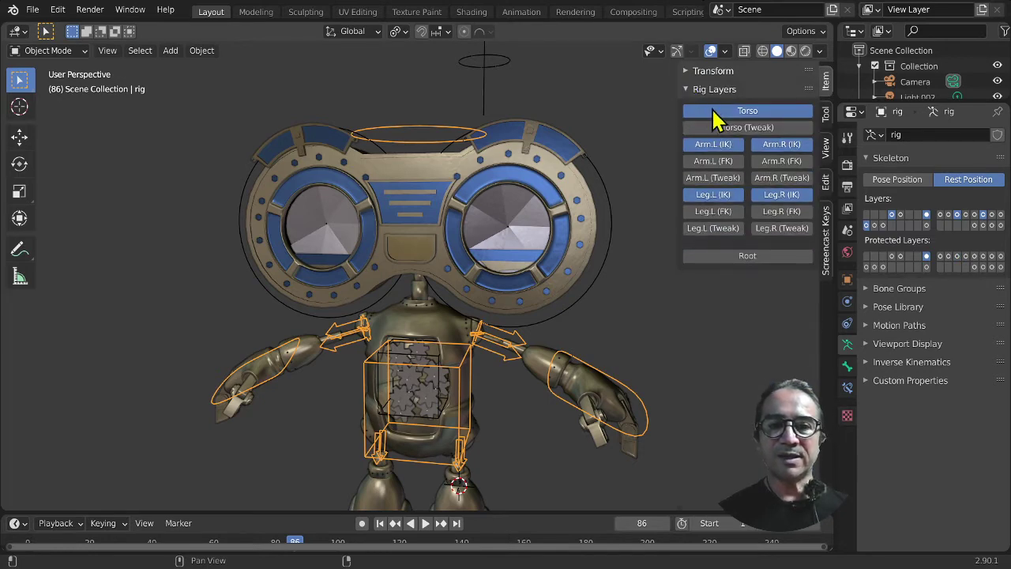
{"action": "mouse_move", "coordinate": [672, 384]}
{"action": "middle_mouse_down"}
{"action": "mouse_move", "coordinate": [654, 385]}
{"action": "mouse_move", "coordinate": [667, 371]}
{"action": "middle_mouse_up"}
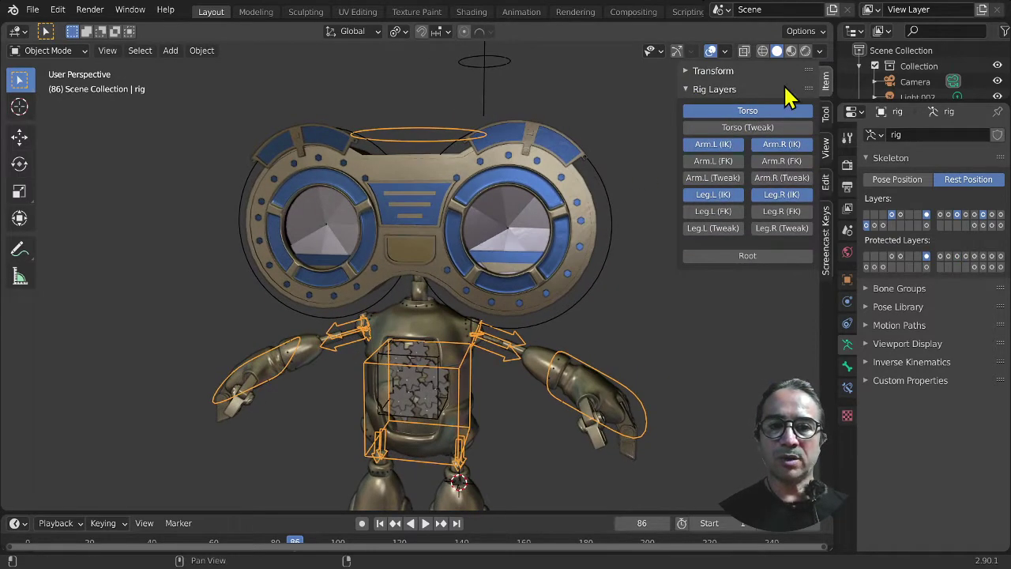
{"action": "left_click", "coordinate": [742, 130]}
{"action": "left_click", "coordinate": [749, 113]}
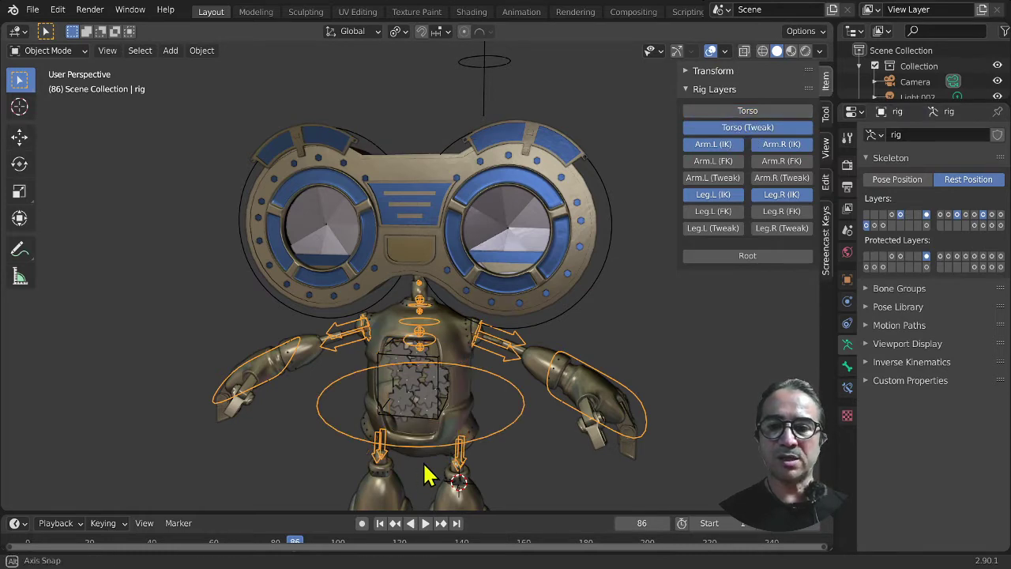
{"action": "middle_click_drag", "start_coordinate": [426, 470], "coordinate": [445, 474]}
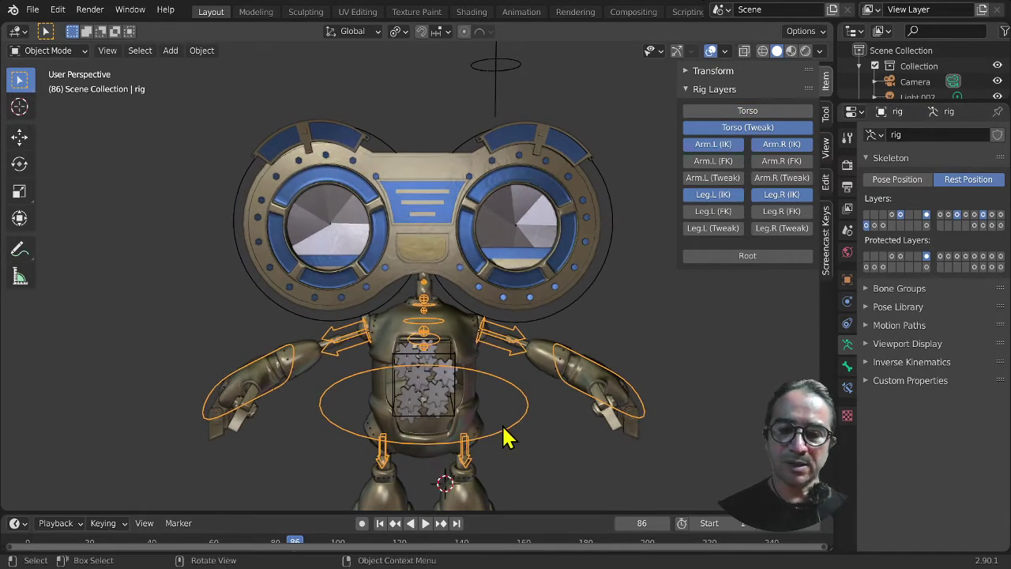
{"action": "key", "text": "r"}
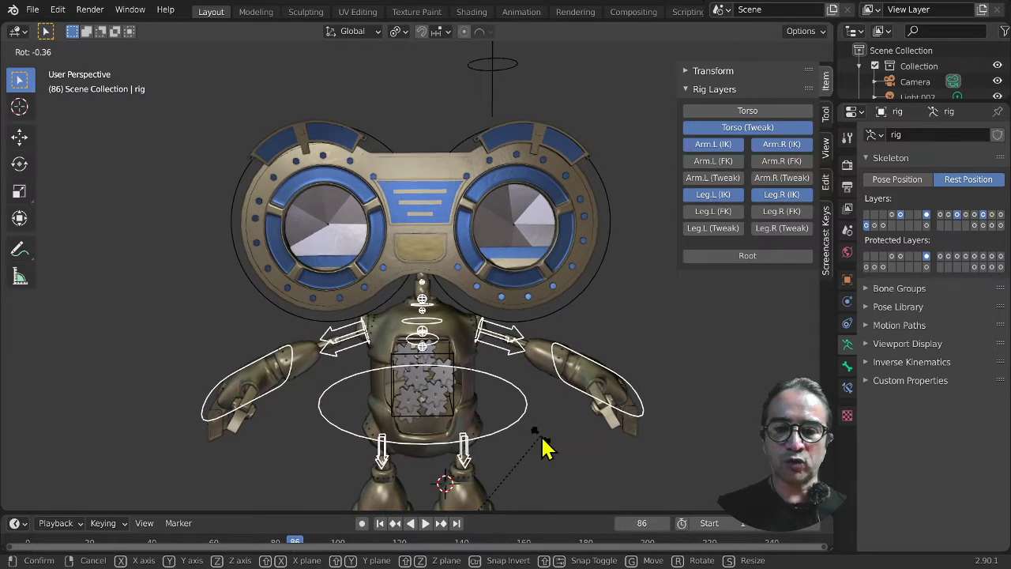
{"action": "key", "text": "Escape"}
{"action": "left_click", "coordinate": [447, 352]}
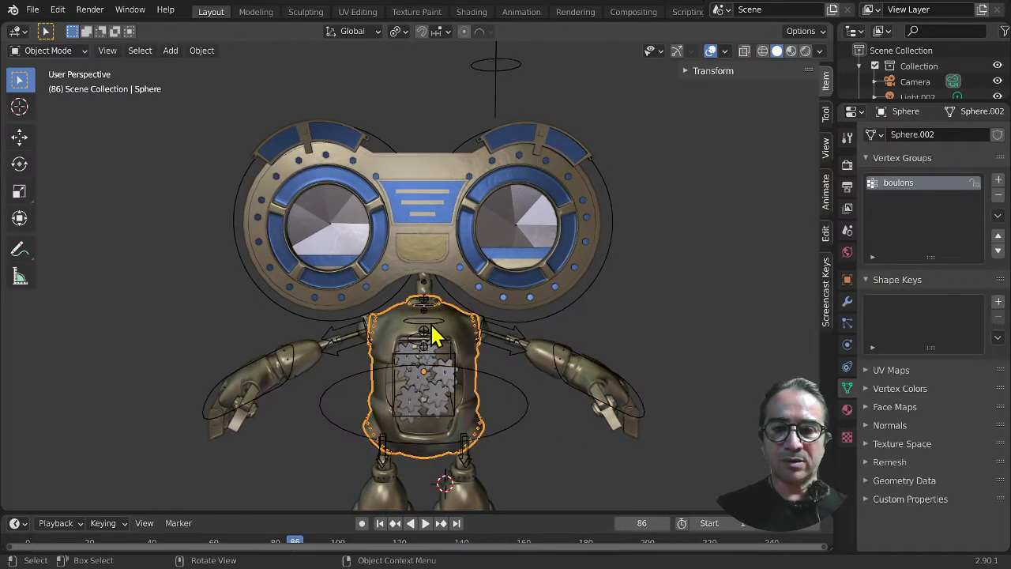
{"action": "left_click", "coordinate": [433, 336]}
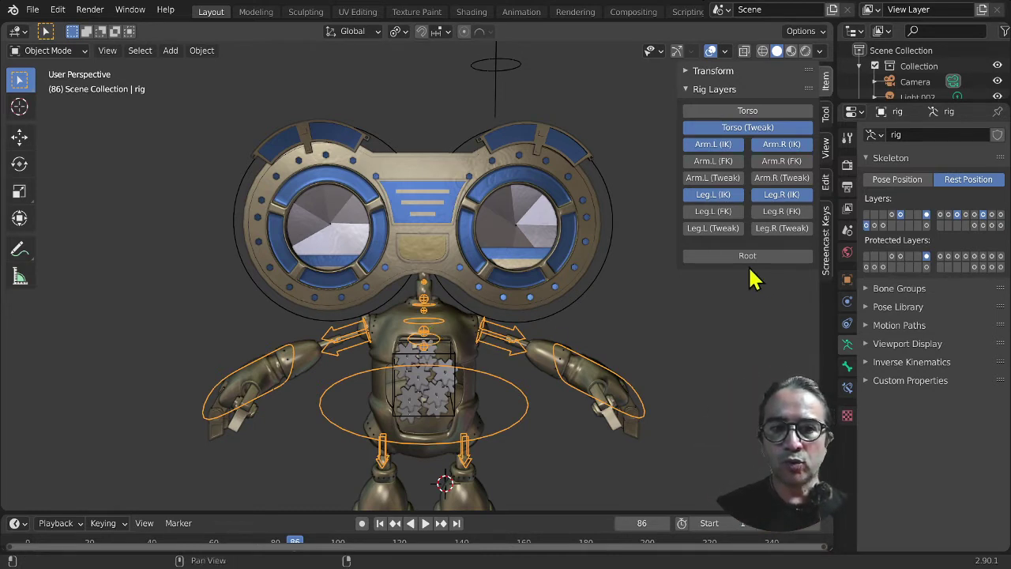
Step: Isolate the Torso (Tweak) bone layer of the rig, with all other rig layers hidden
{"action": "left_click", "coordinate": [734, 132]}
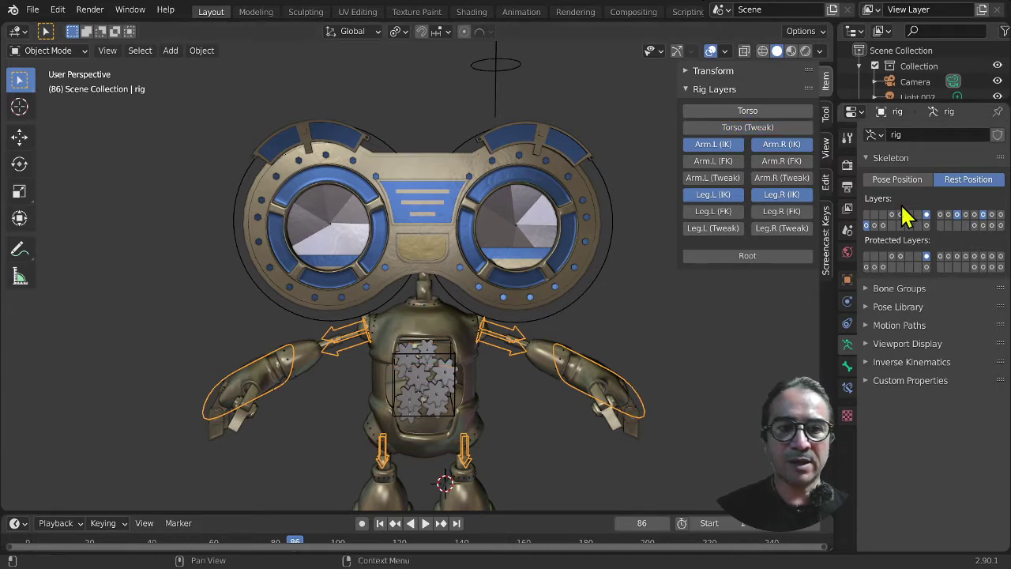
{"action": "left_click", "coordinate": [902, 215]}
{"action": "middle_click_drag", "start_coordinate": [583, 443], "coordinate": [560, 435]}
{"action": "scroll", "coordinate": [570, 437], "scroll_direction": "up", "scroll_amount": 1}
{"action": "scroll", "coordinate": [560, 374], "scroll_direction": "down", "scroll_amount": 1}
{"action": "key", "text": "a"}
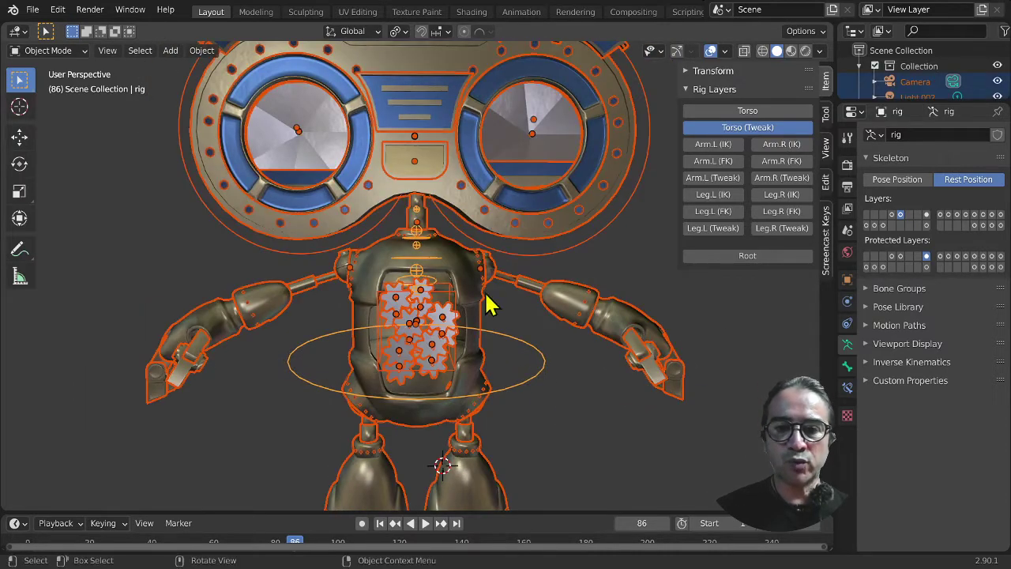
{"action": "key", "text": "alt+a"}
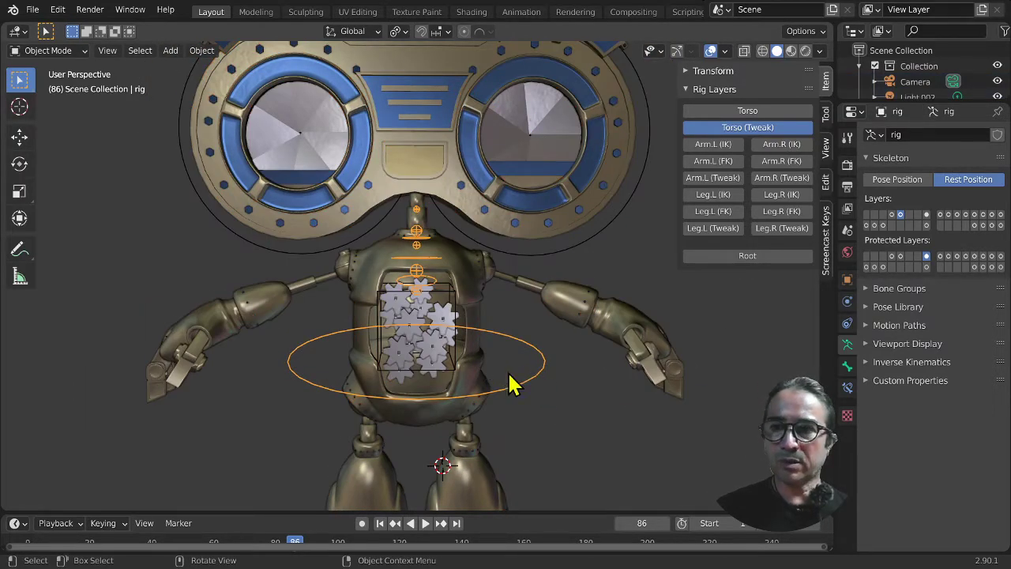
Step: Enter Pose Mode with all torso tweak controls selected and move them to the unused bone layer directly beneath their current one
{"action": "key", "text": "ctrl+Tab"}
{"action": "left_click", "coordinate": [534, 389]}
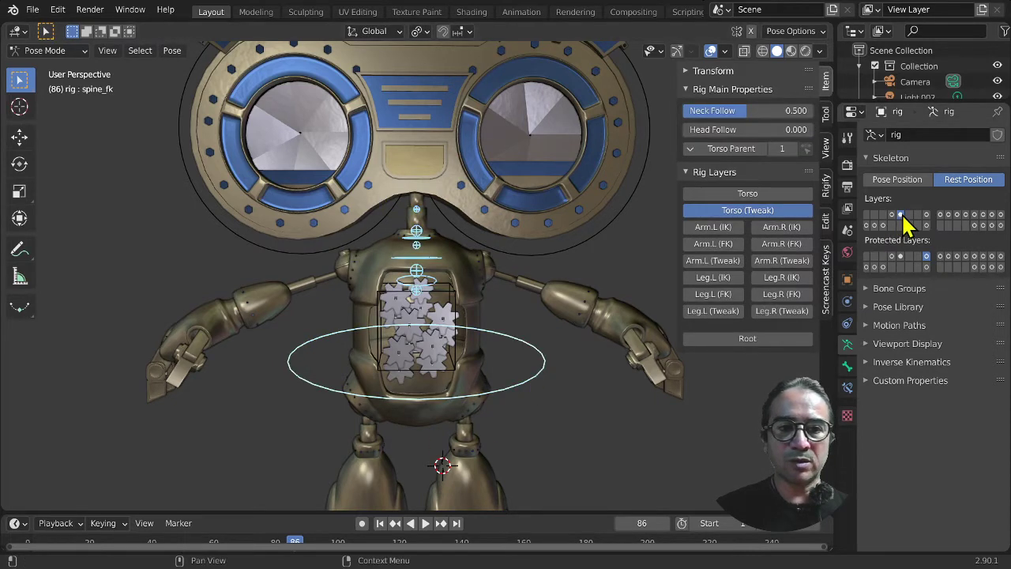
{"action": "mouse_move", "coordinate": [518, 451]}
{"action": "middle_mouse_down"}
{"action": "mouse_move", "coordinate": [451, 444]}
{"action": "mouse_move", "coordinate": [509, 448]}
{"action": "middle_mouse_up"}
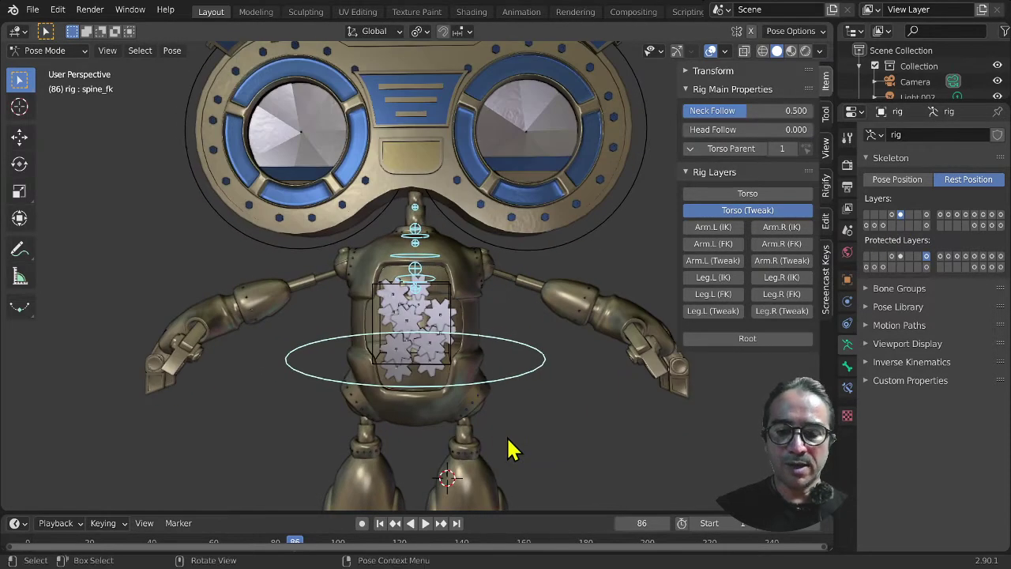
{"action": "key", "text": "m"}
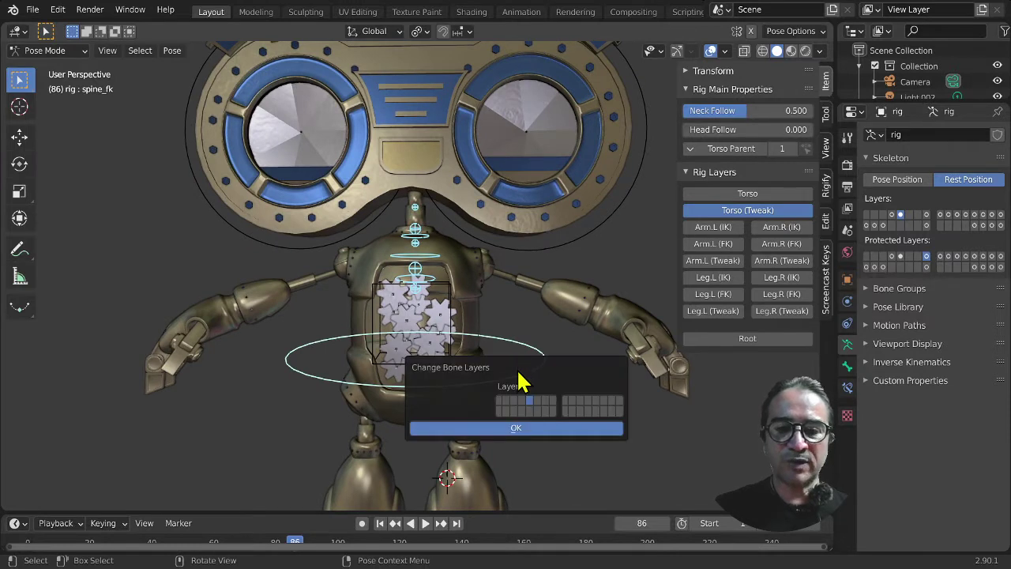
{"action": "left_click", "coordinate": [525, 429]}
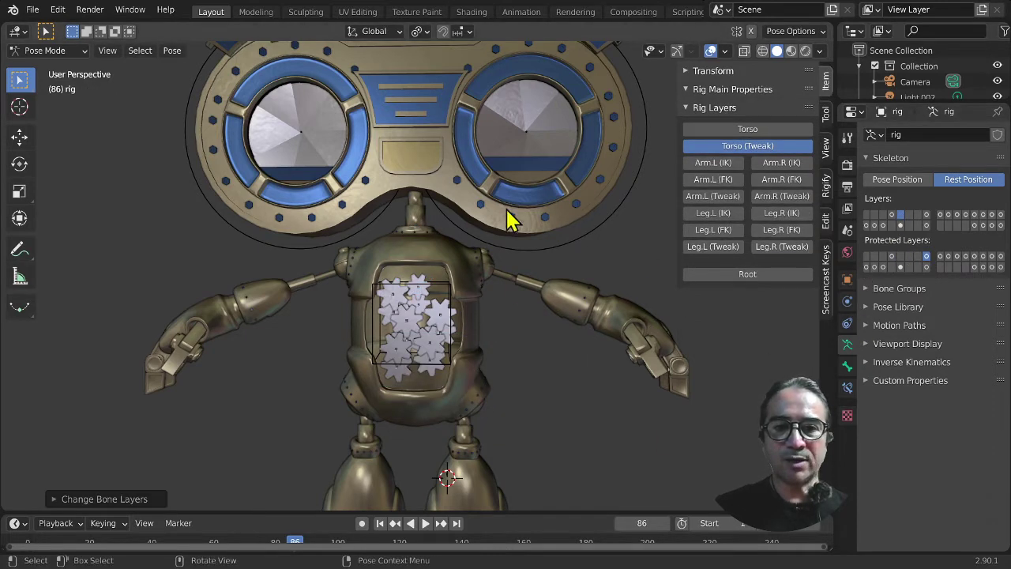
Step: Show the Torso layer alongside Torso (Tweak), briefly displaying and hiding the Arm.L (IK) and Arm.R (IK) layers
{"action": "middle_click_drag", "start_coordinate": [510, 218], "coordinate": [550, 265]}
{"action": "left_click", "coordinate": [715, 129]}
{"action": "left_click", "coordinate": [735, 146]}
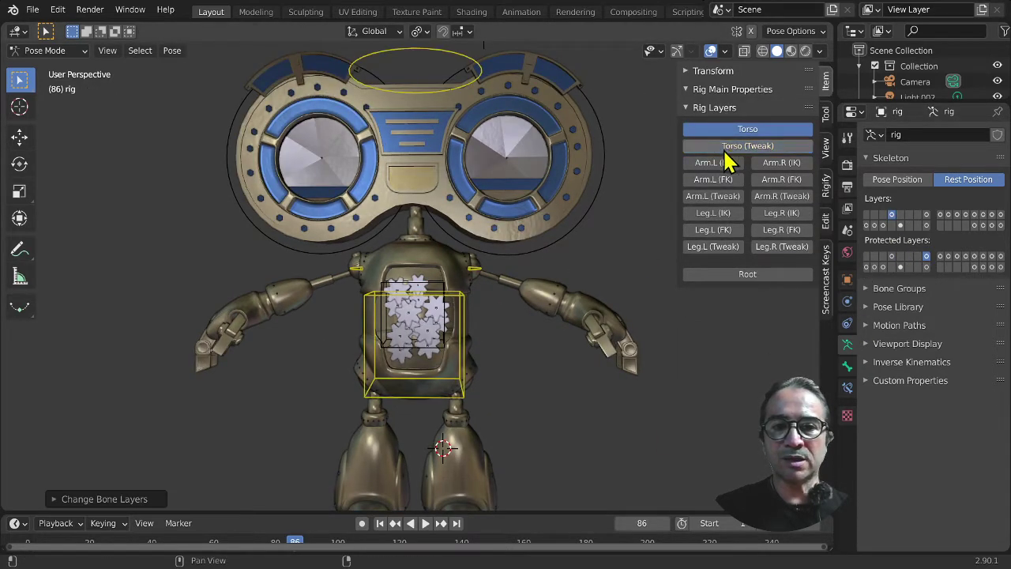
{"action": "left_click", "coordinate": [713, 163]}
{"action": "left_click", "coordinate": [766, 166]}
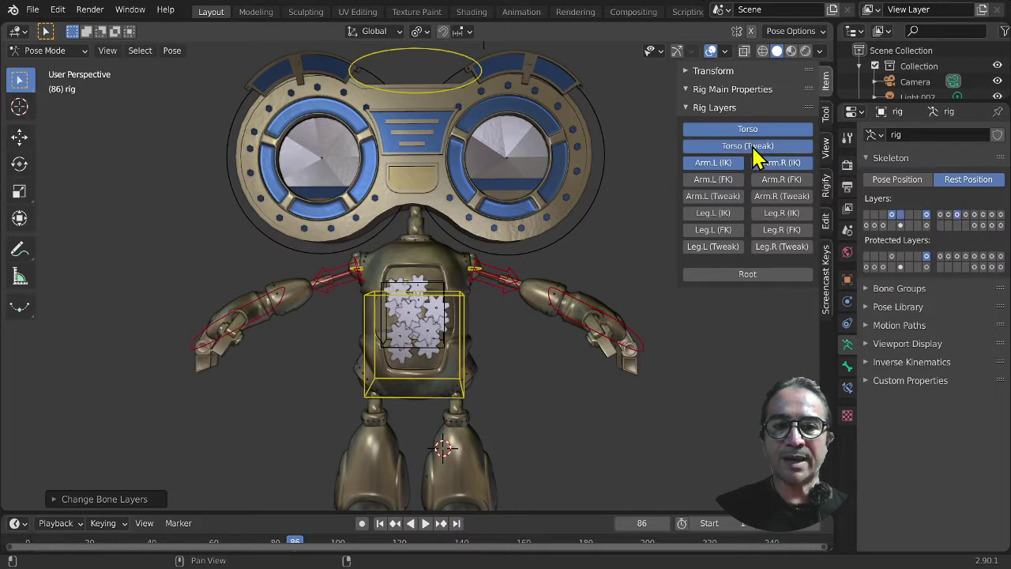
{"action": "left_click", "coordinate": [734, 165]}
{"action": "left_click", "coordinate": [773, 163]}
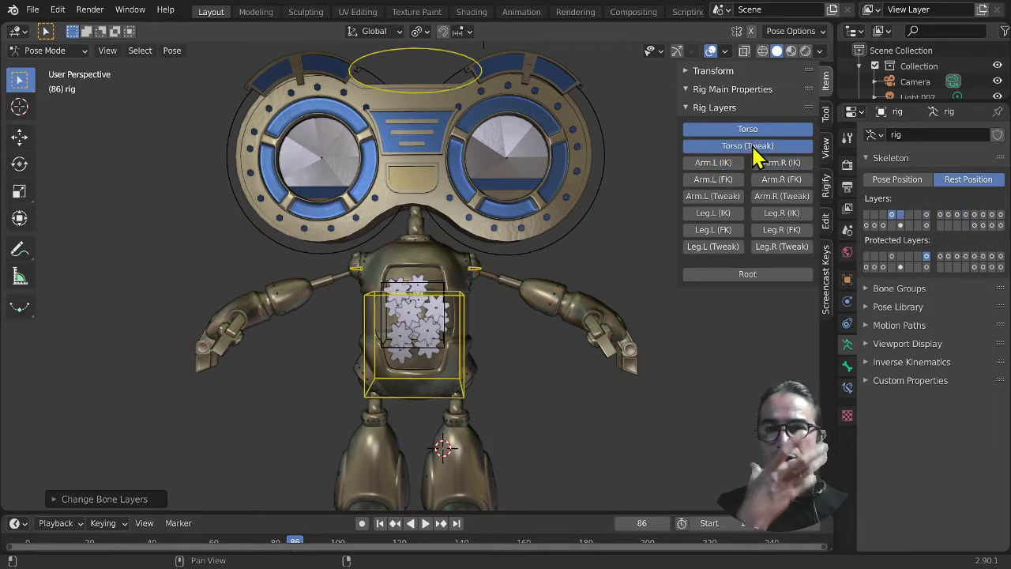
Step: Select the head control in the front view and switch the rig to Edit Mode
{"action": "key", "text": "KP_1"}
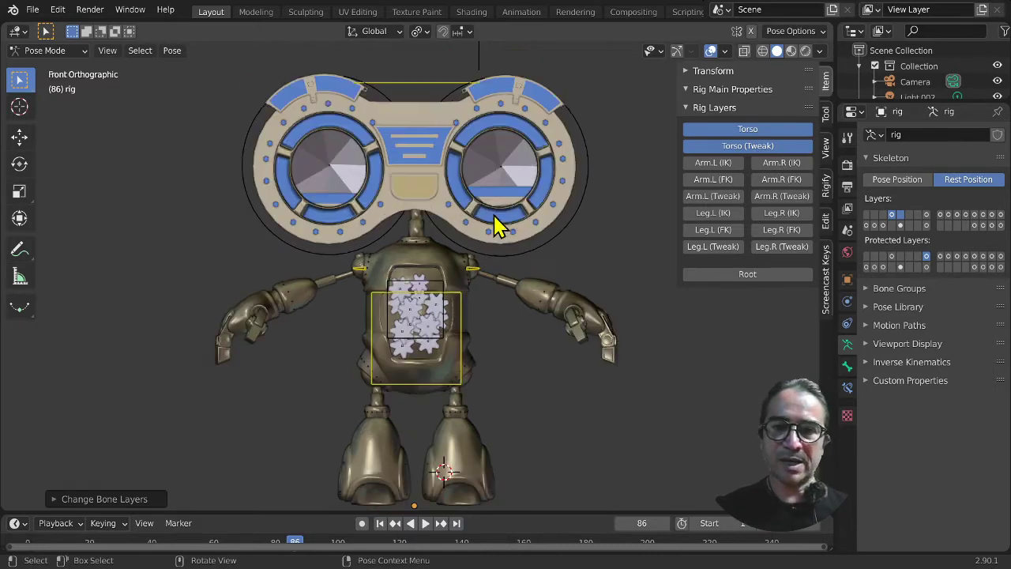
{"action": "left_click", "coordinate": [427, 82]}
{"action": "scroll", "coordinate": [474, 232], "scroll_direction": "down", "scroll_amount": 1}
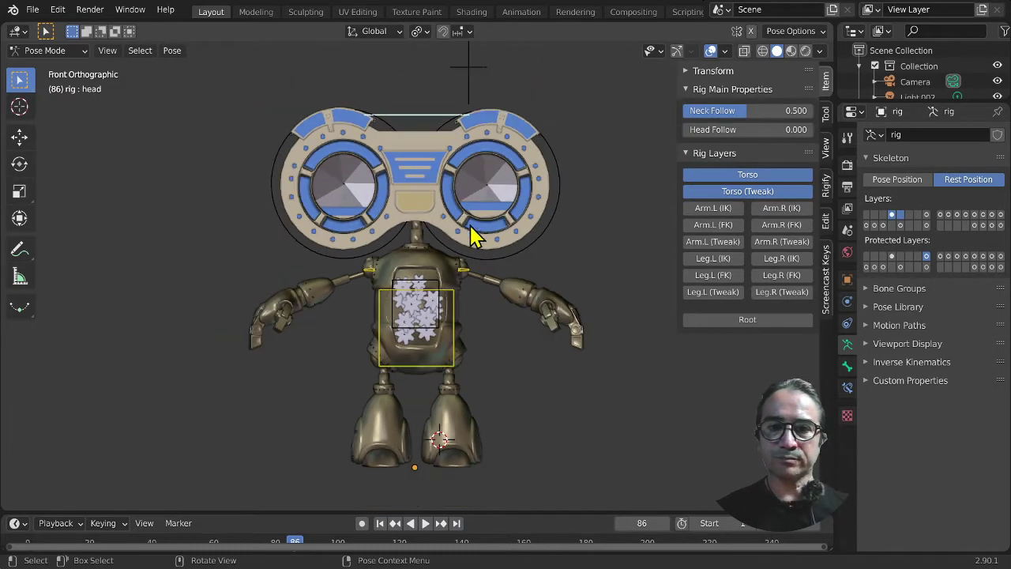
{"action": "middle_click_drag", "start_coordinate": [474, 264], "coordinate": [491, 289], "text": "shift"}
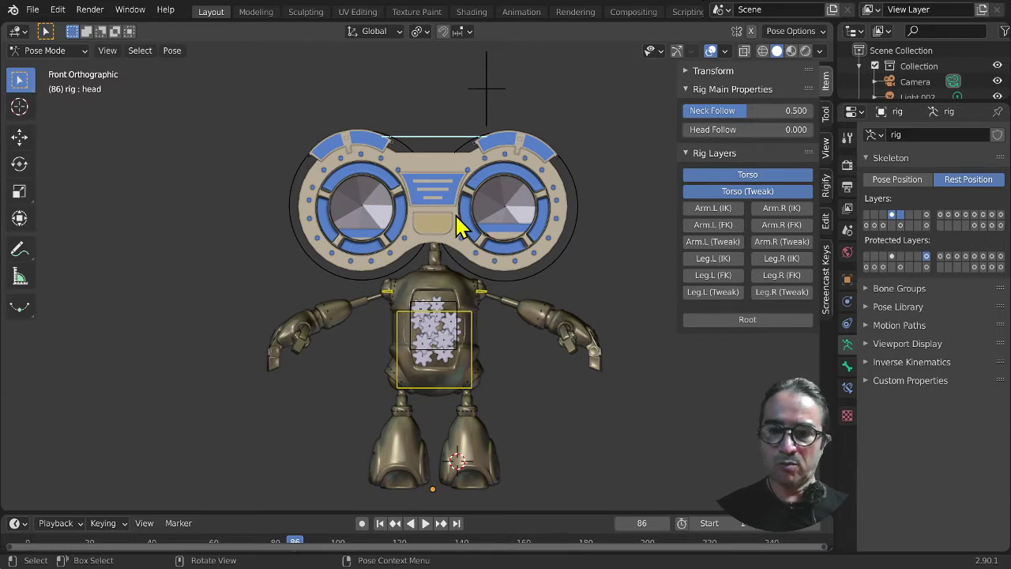
{"action": "left_click", "coordinate": [54, 49]}
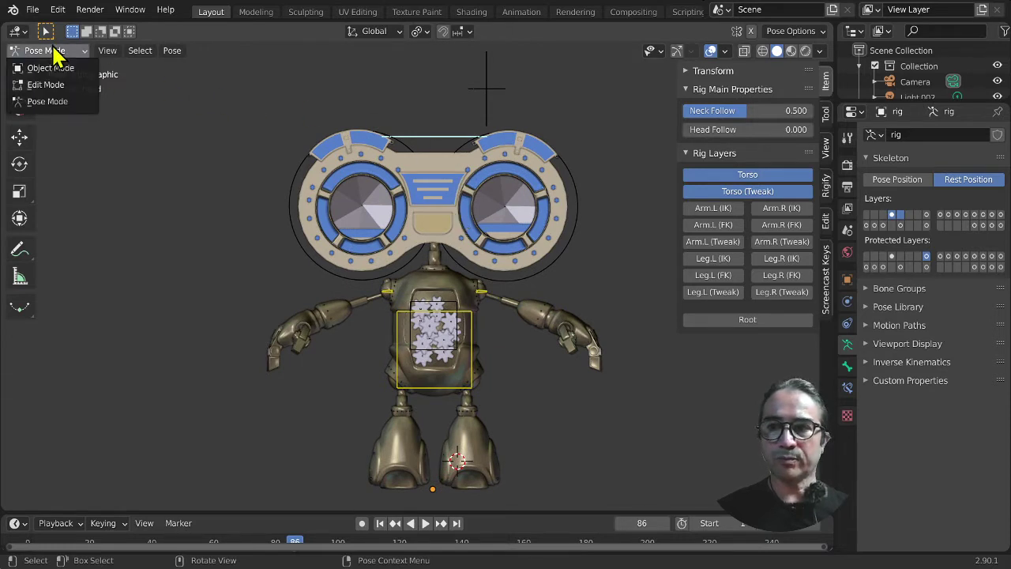
{"action": "left_click", "coordinate": [50, 85]}
Step: Add a bone to the rig and move it about -1.34 m in X and 3.37 m in Z onto the right eye's centre
{"action": "scroll", "coordinate": [495, 244], "scroll_direction": "up", "scroll_amount": 1}
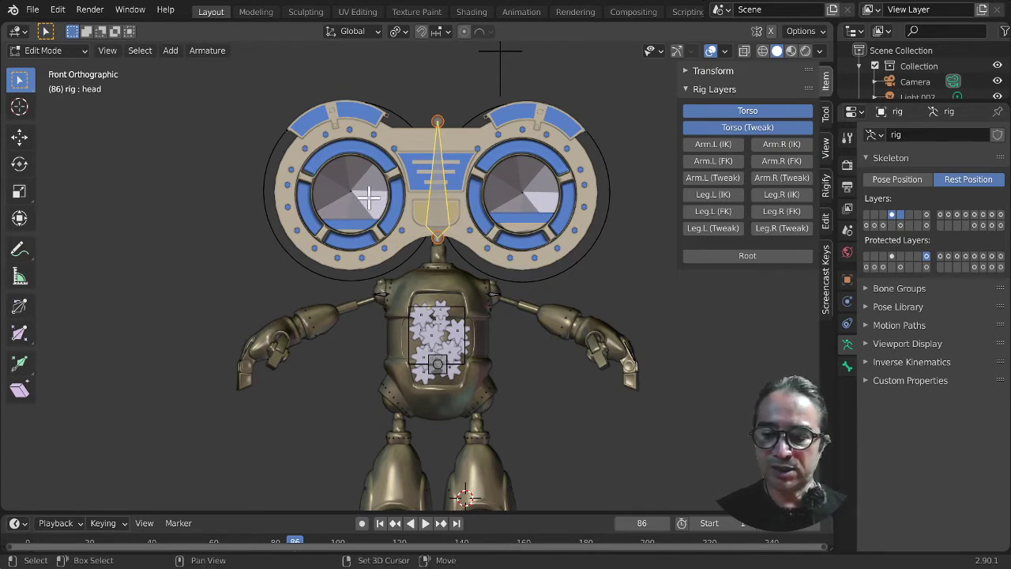
{"action": "key", "text": "shift+a"}
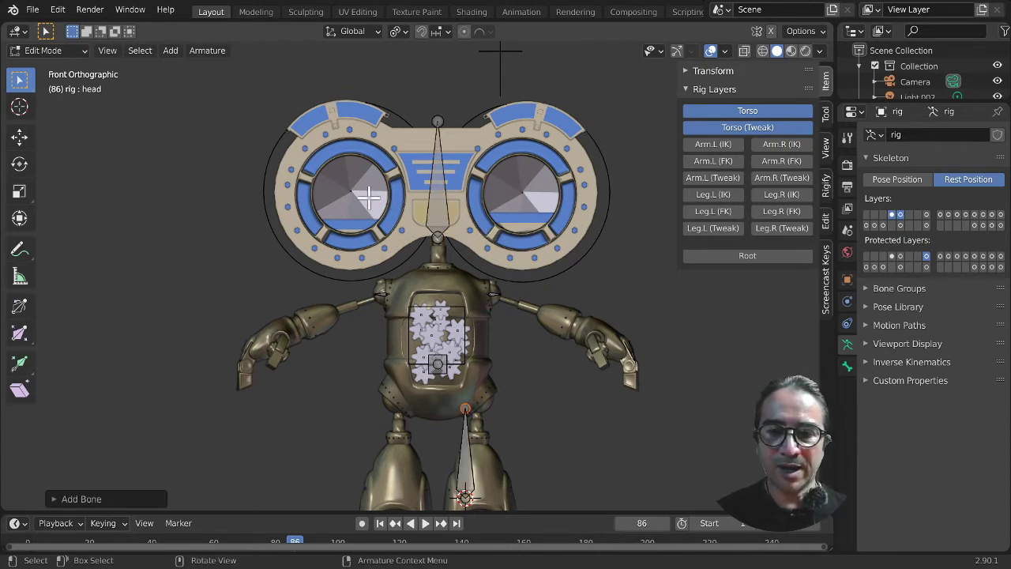
{"action": "scroll", "coordinate": [473, 462], "scroll_direction": "down", "scroll_amount": 2}
{"action": "left_click", "coordinate": [455, 450]}
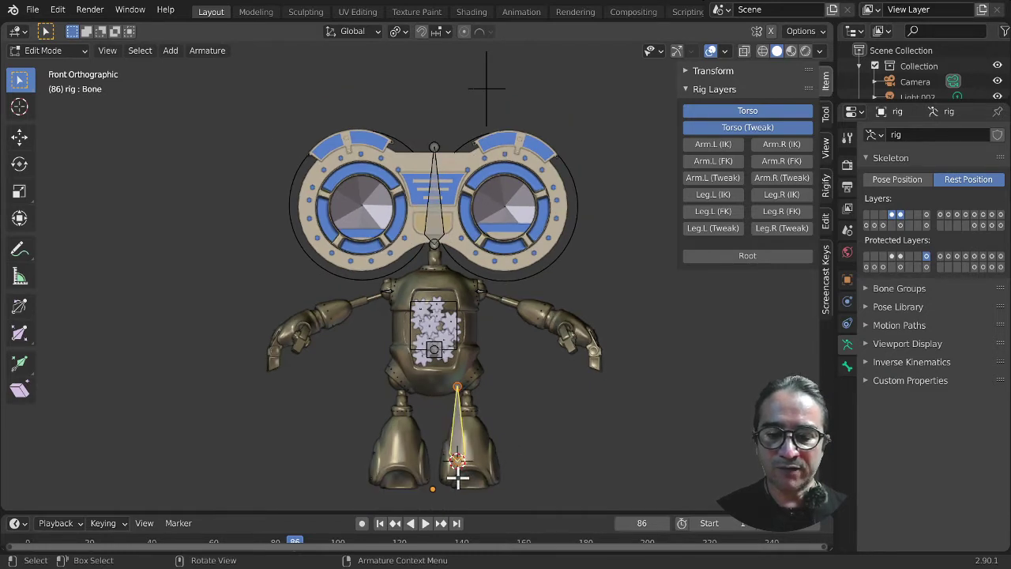
{"action": "key", "text": "g"}
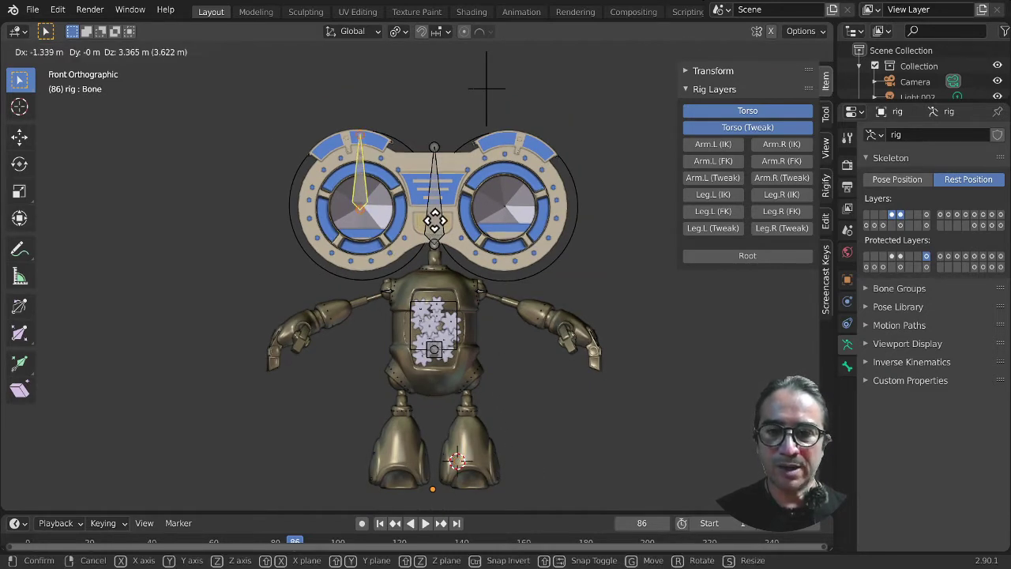
{"action": "left_click", "coordinate": [435, 221]}
Step: In the right orthographic view, move the new bone to the front of the head, in line with the eye's circle empty
{"action": "scroll", "coordinate": [434, 230], "scroll_direction": "up", "scroll_amount": 4}
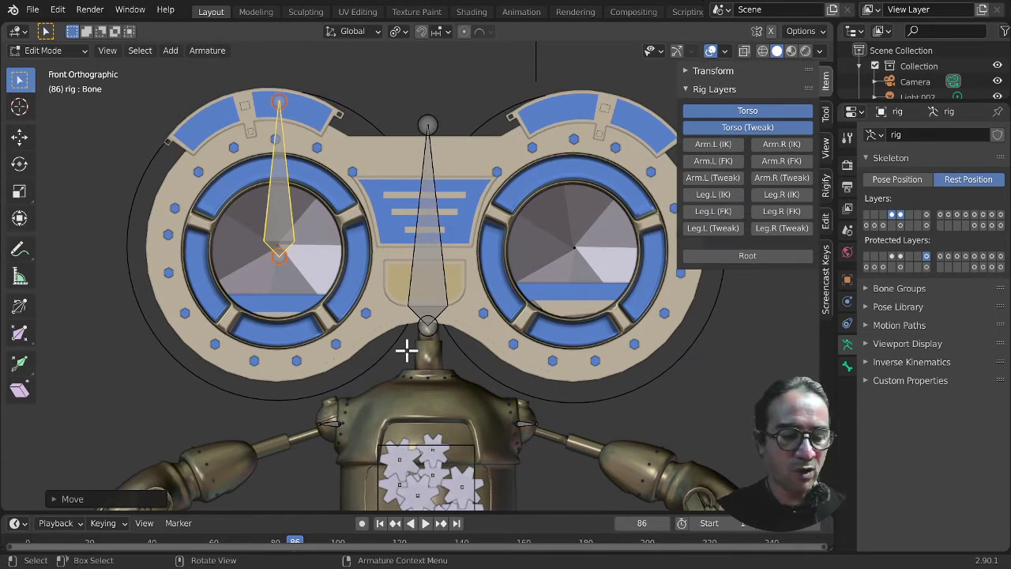
{"action": "key", "text": "KP_3"}
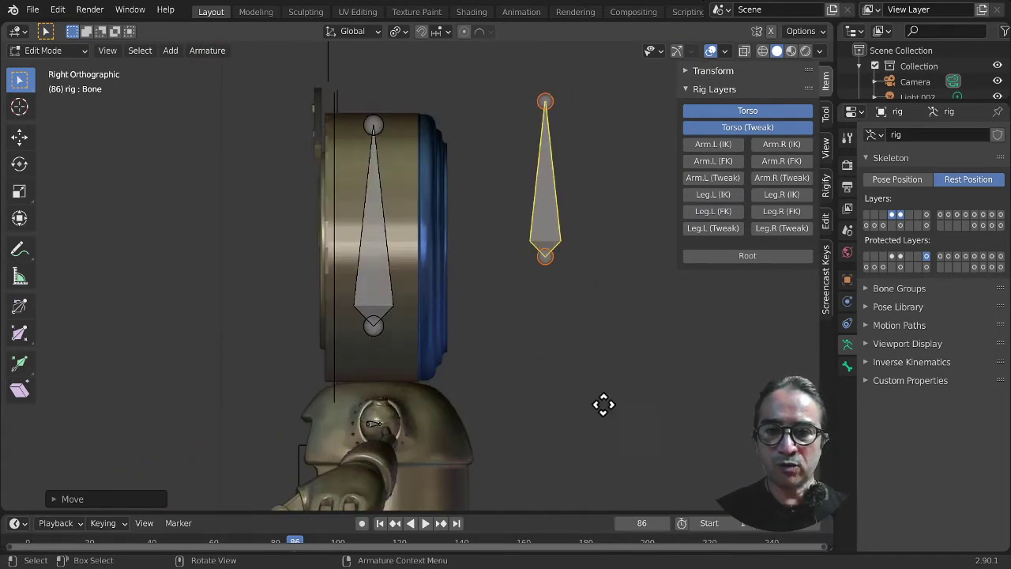
{"action": "key", "text": "g"}
{"action": "left_click", "coordinate": [389, 409]}
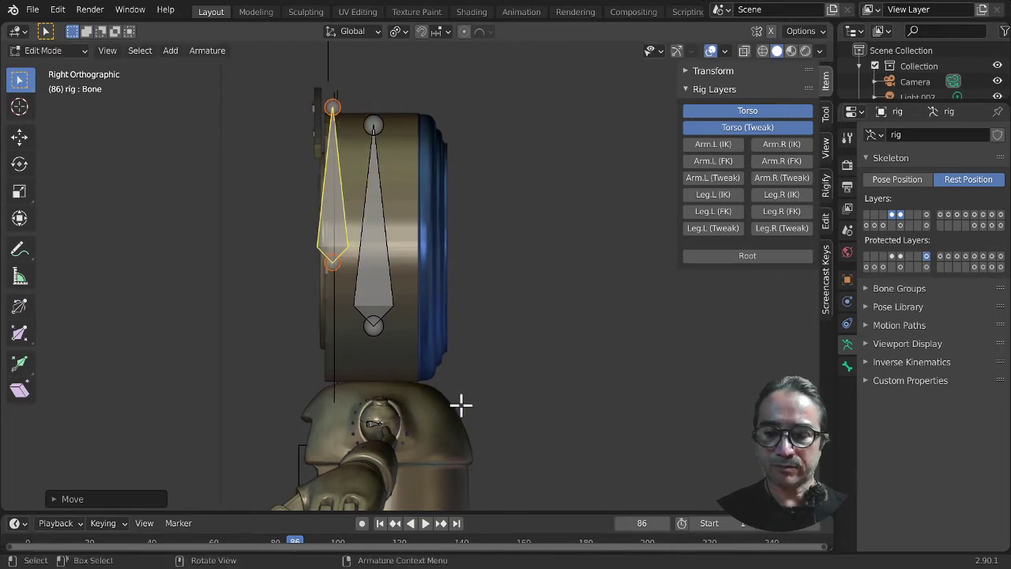
Step: Rotate the new bone to point horizontally forward, then in the front view move it up about 0.12 m onto the right eye's centre
{"action": "key", "text": "r"}
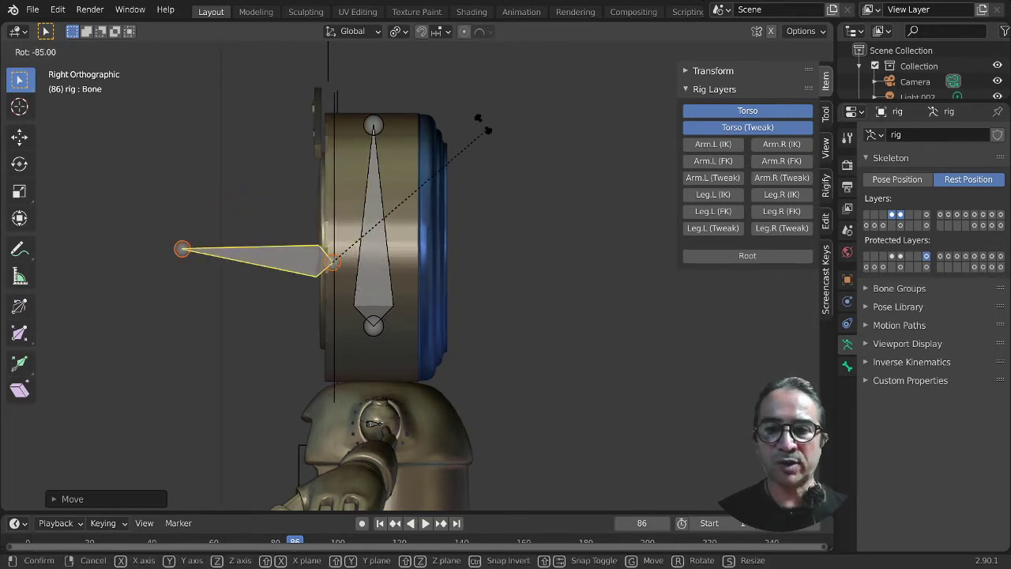
{"action": "left_click", "coordinate": [408, 190]}
{"action": "key", "text": "KP_1"}
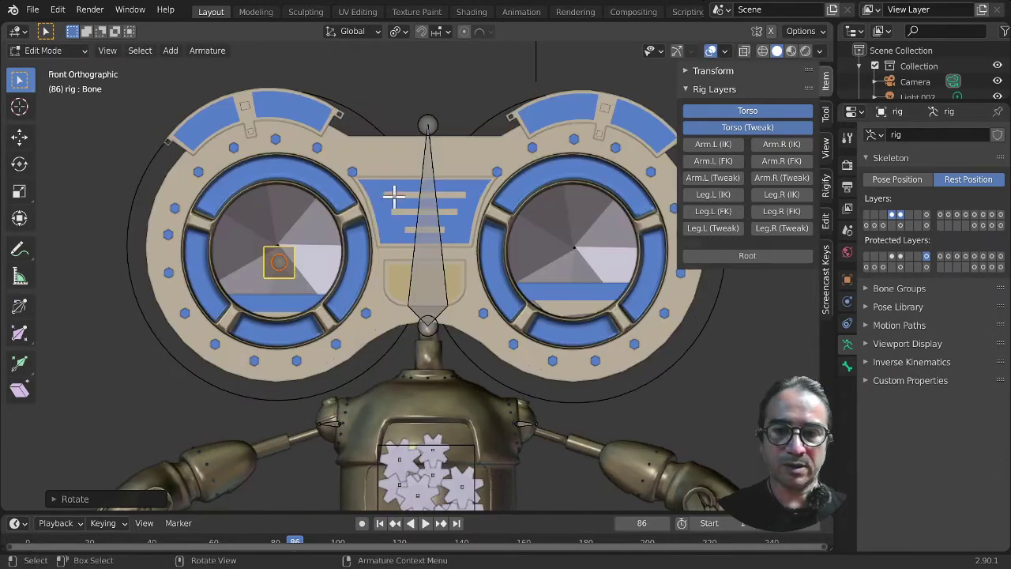
{"action": "key", "text": "g"}
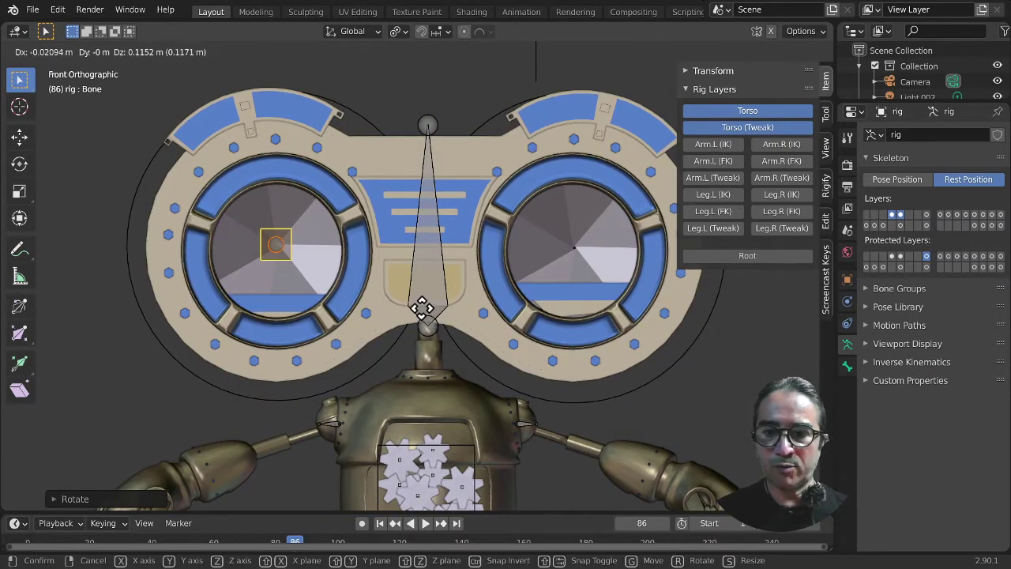
{"action": "left_click", "coordinate": [422, 310]}
Step: In Object Mode, select the right eye's circle empty and snap the 3D cursor to it
{"action": "scroll", "coordinate": [395, 361], "scroll_direction": "down", "scroll_amount": 2}
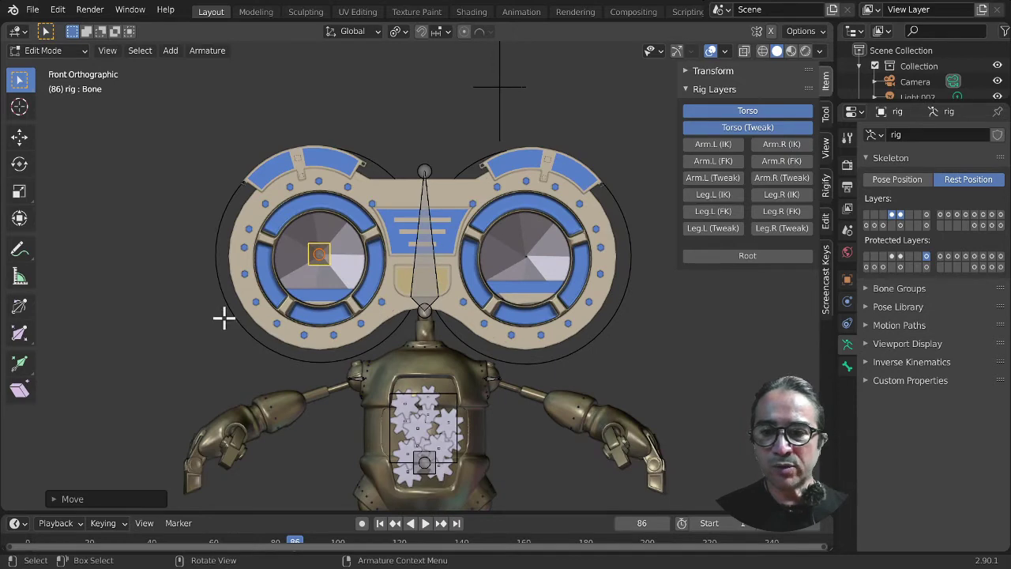
{"action": "left_click", "coordinate": [44, 51]}
{"action": "left_click", "coordinate": [36, 68]}
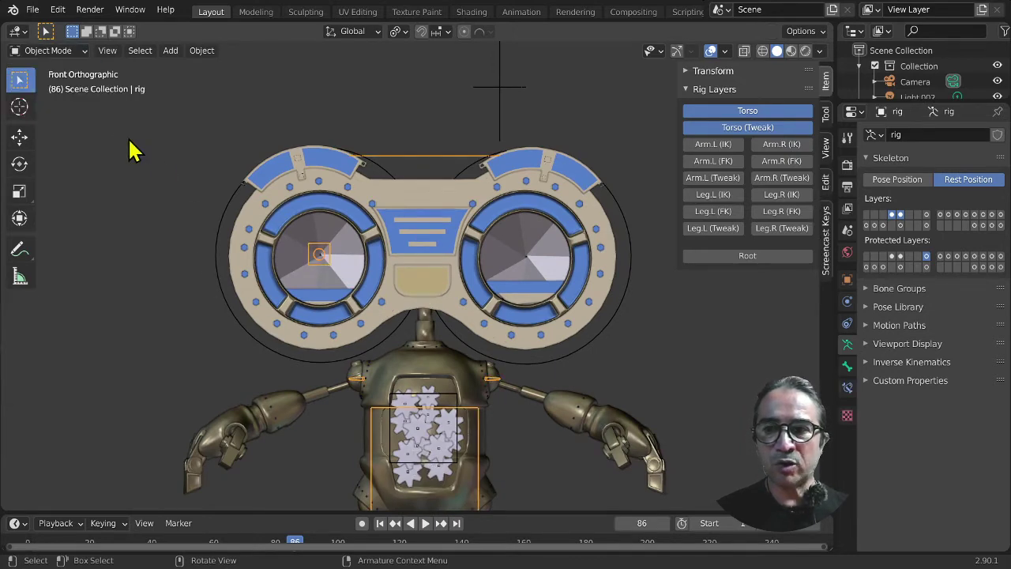
{"action": "left_click", "coordinate": [224, 210]}
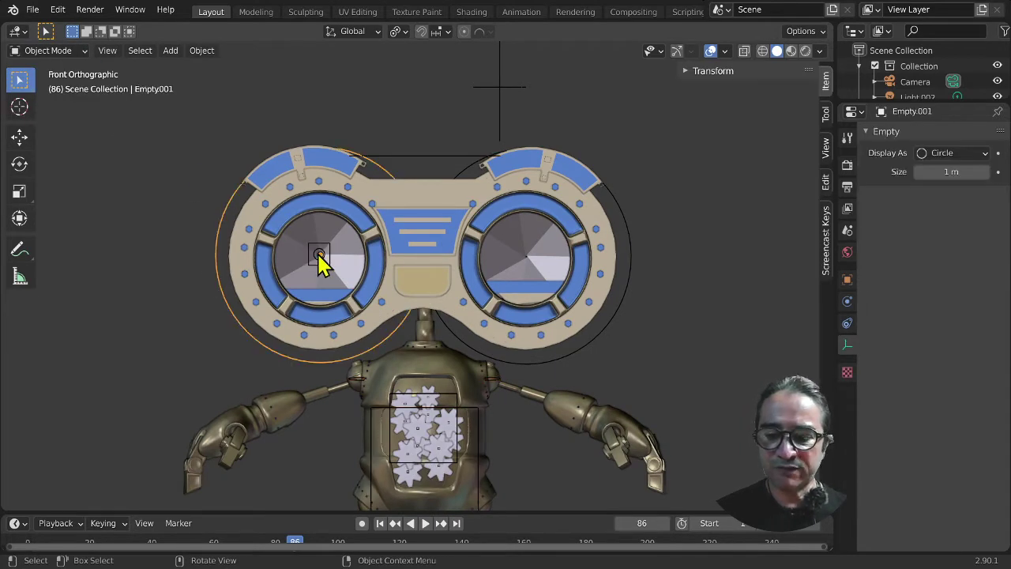
{"action": "key", "text": "shift+s"}
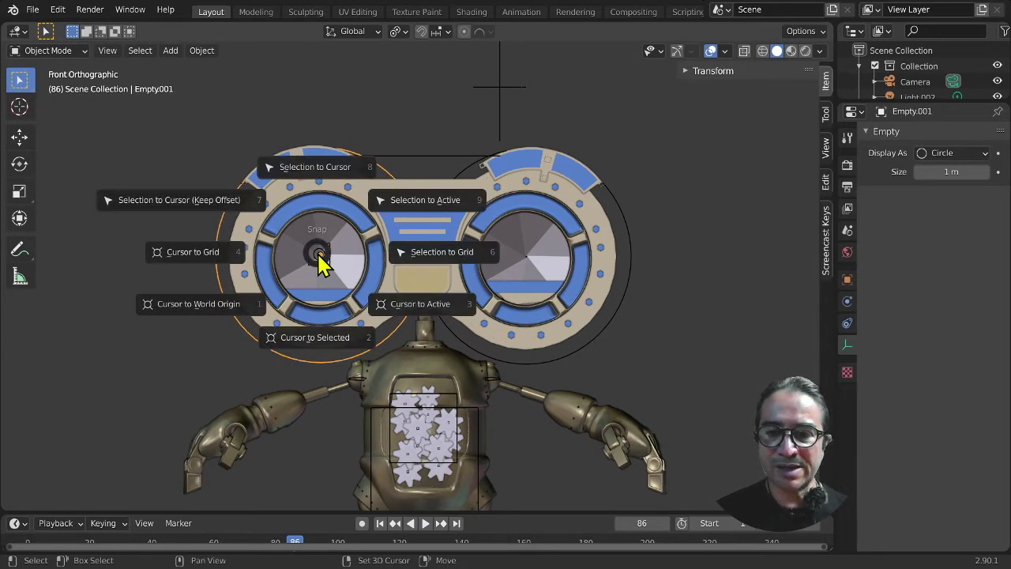
{"action": "left_click", "coordinate": [321, 347]}
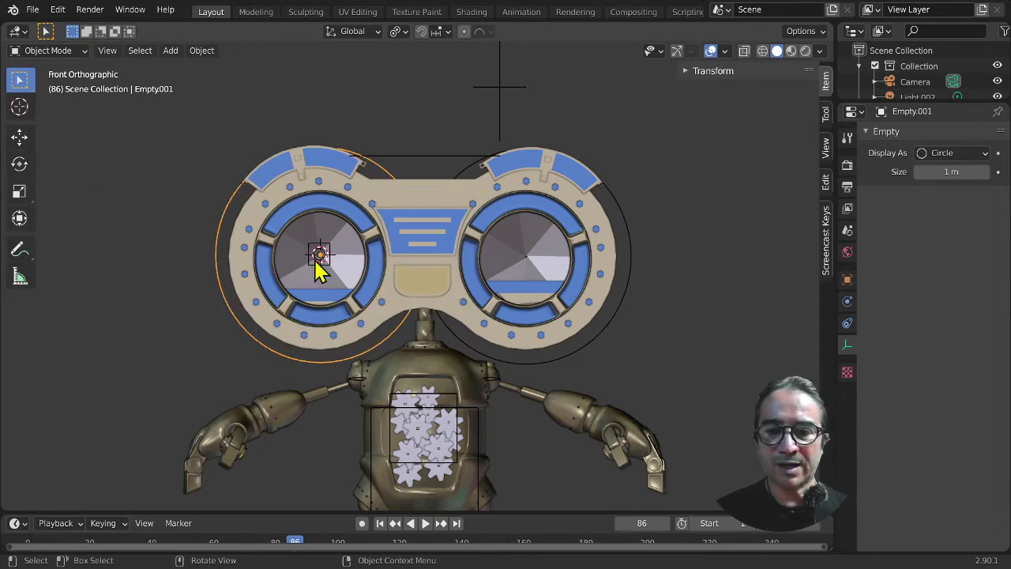
Step: Return the rig to Edit Mode and snap the right eye's bone to the 3D cursor
{"action": "scroll", "coordinate": [316, 267], "scroll_direction": "up", "scroll_amount": 2}
{"action": "left_click", "coordinate": [287, 260]}
{"action": "key", "text": "ctrl+Tab"}
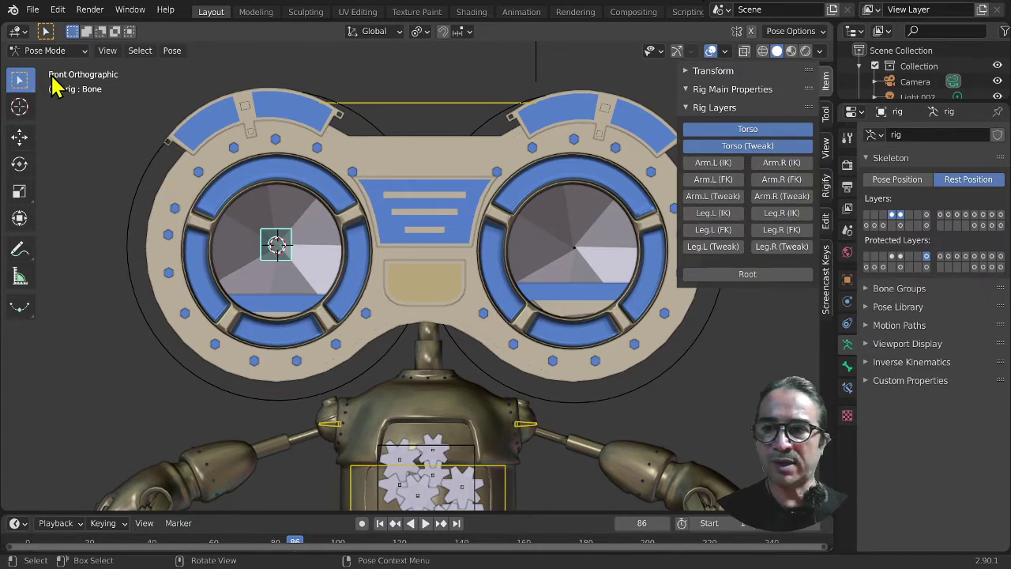
{"action": "left_click", "coordinate": [46, 50]}
{"action": "left_click", "coordinate": [49, 83]}
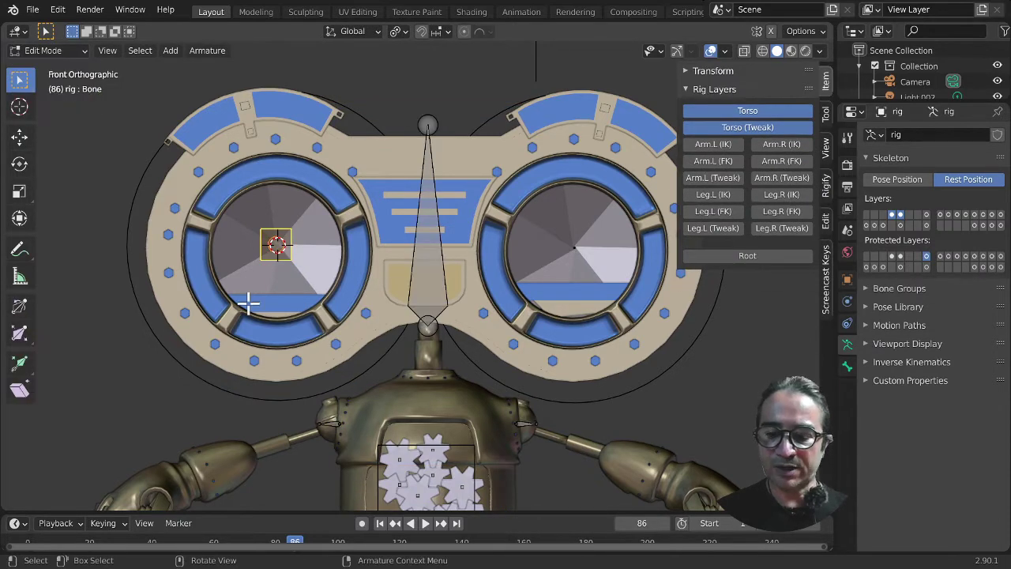
{"action": "key", "text": "shift"}
{"action": "key", "text": "shift+s"}
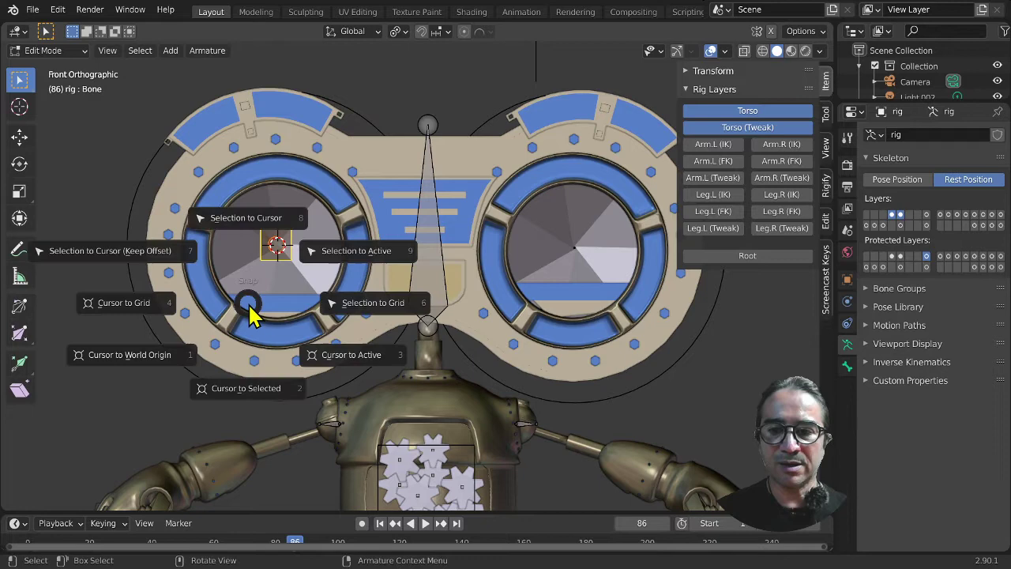
{"action": "left_click", "coordinate": [241, 214]}
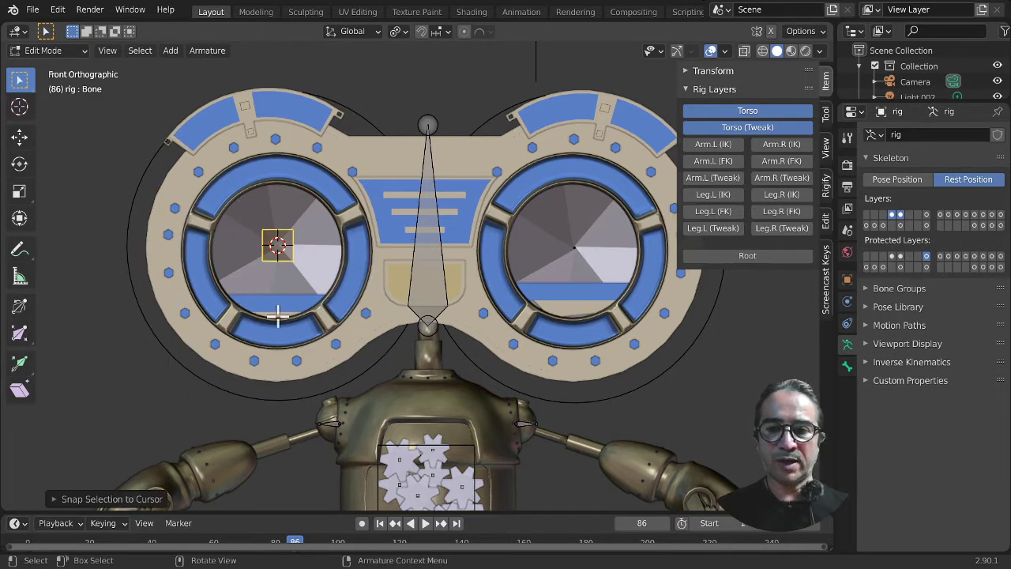
Step: Rename the right eye's bone as centre-iri.R and enlarge the Outliner area
{"action": "scroll", "coordinate": [324, 308], "scroll_direction": "down", "scroll_amount": 1}
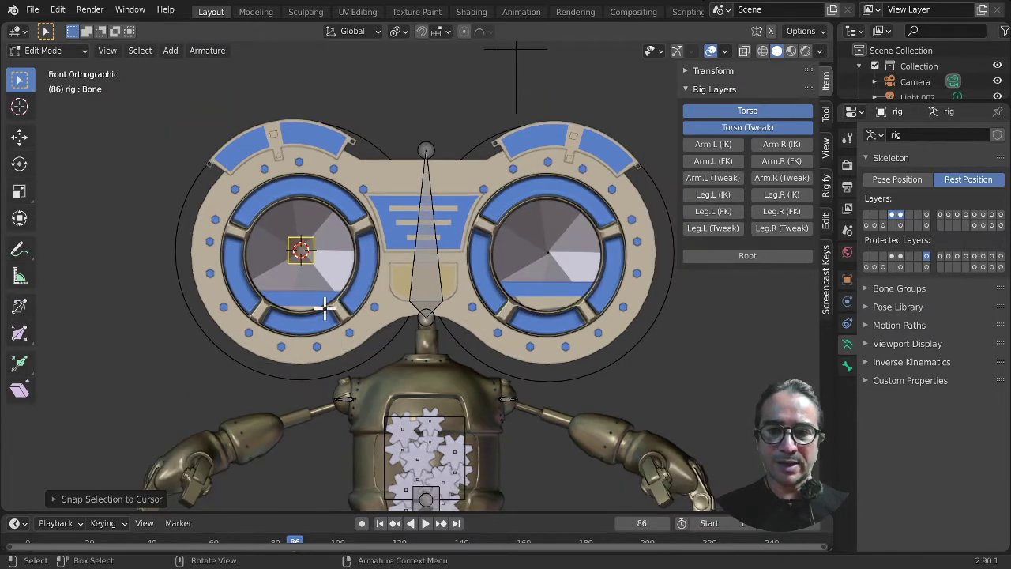
{"action": "left_click", "coordinate": [848, 367]}
{"action": "left_click", "coordinate": [924, 134]}
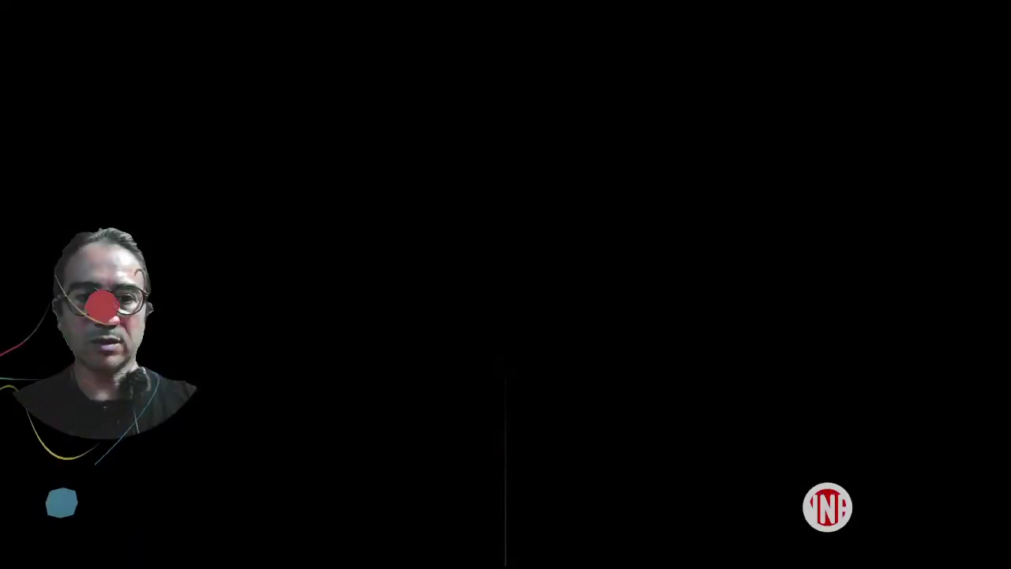
{"action": "type", "text": "ce"}
{"action": "type", "text": "ntre-iri.R"}
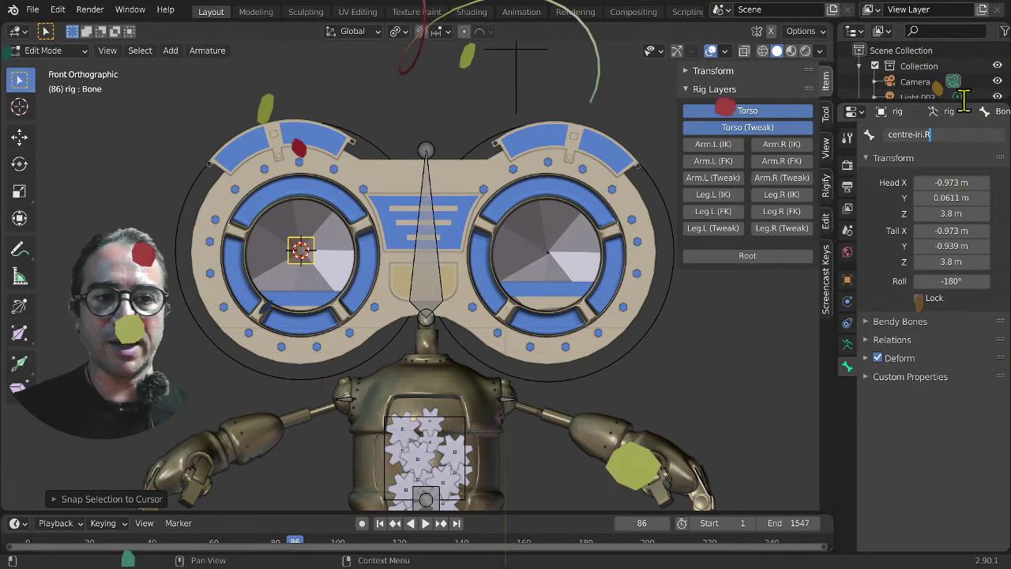
{"action": "left_click_drag", "start_coordinate": [964, 103], "coordinate": [965, 229]}
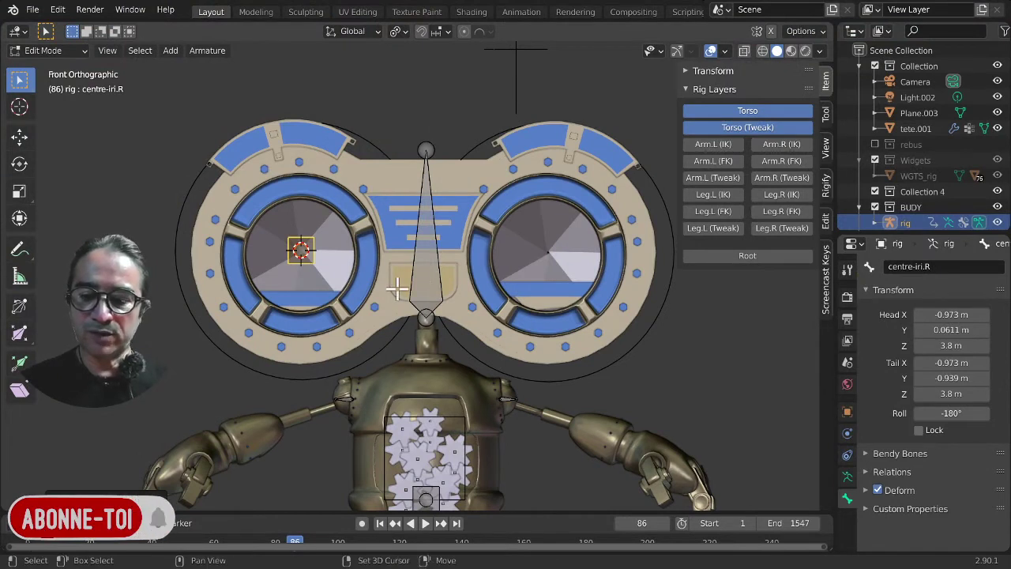
Step: Duplicate the centre-iri.R bone onto the left eye and rename the copy as centre-iri.L
{"action": "key", "text": "shift+d"}
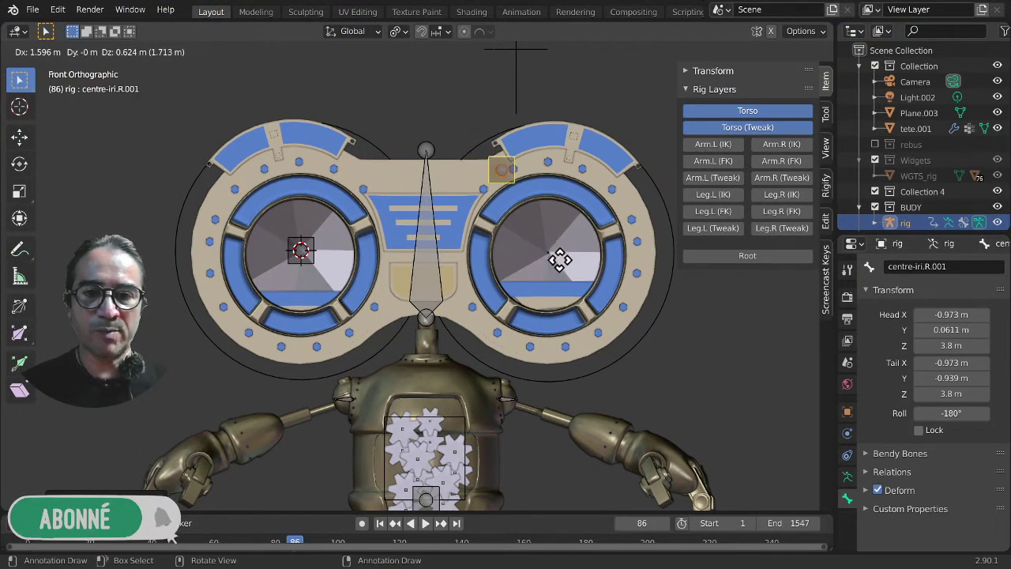
{"action": "left_click", "coordinate": [575, 286]}
{"action": "left_click", "coordinate": [959, 264]}
{"action": "key", "text": "ctrl+c"}
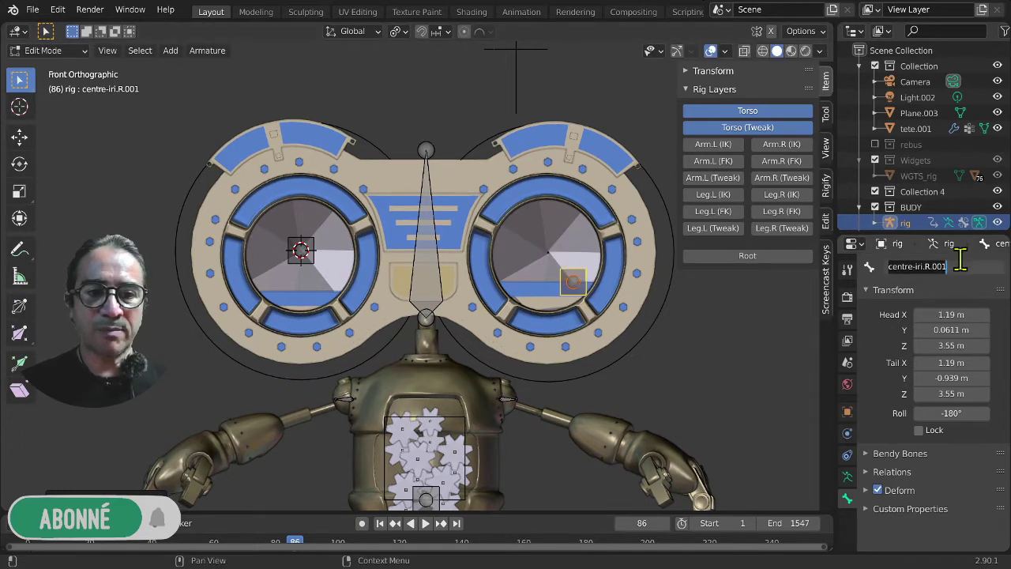
{"action": "key", "text": "BackSpace"}
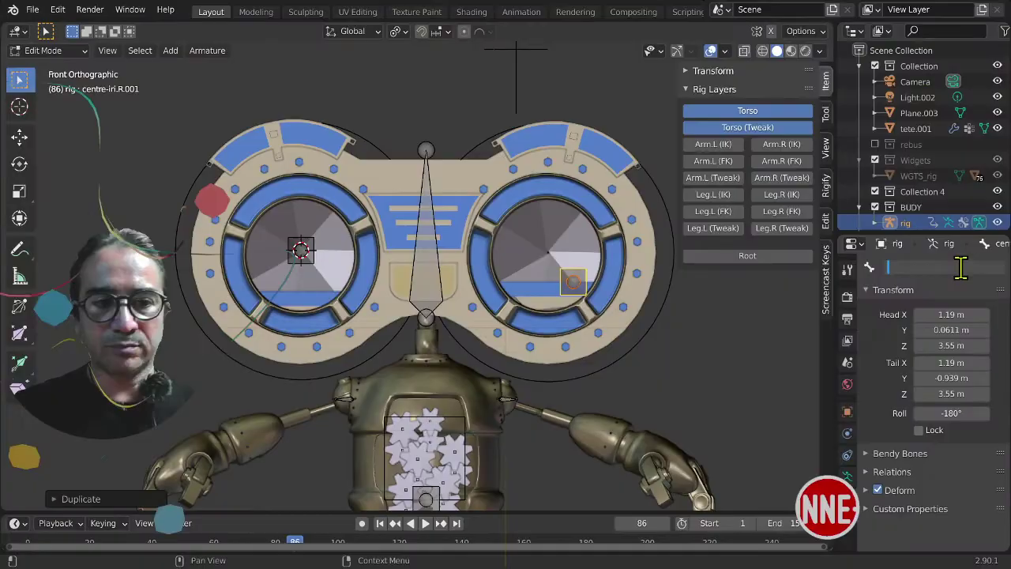
{"action": "key", "text": "ctrl+v"}
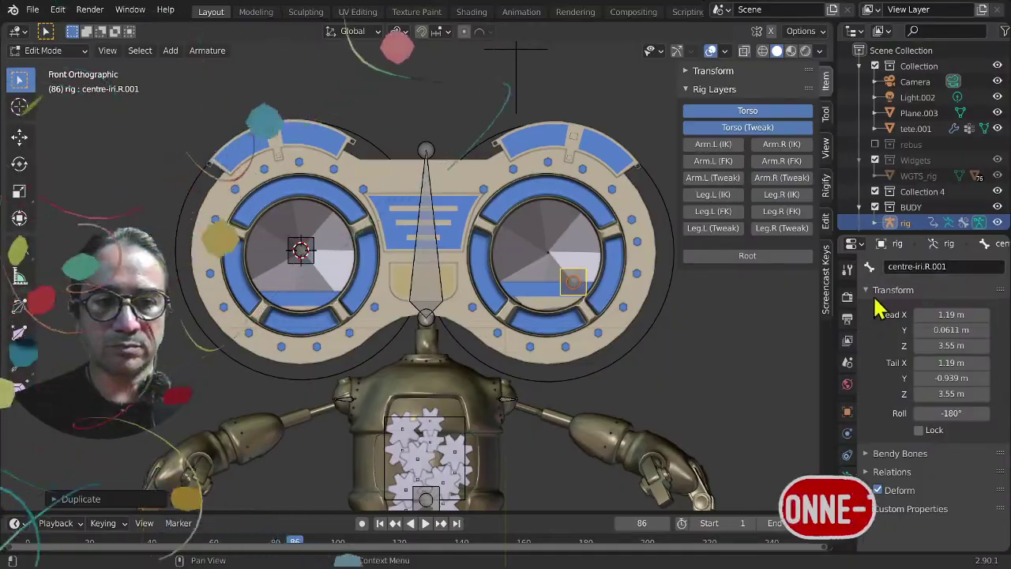
{"action": "key", "text": "Return"}
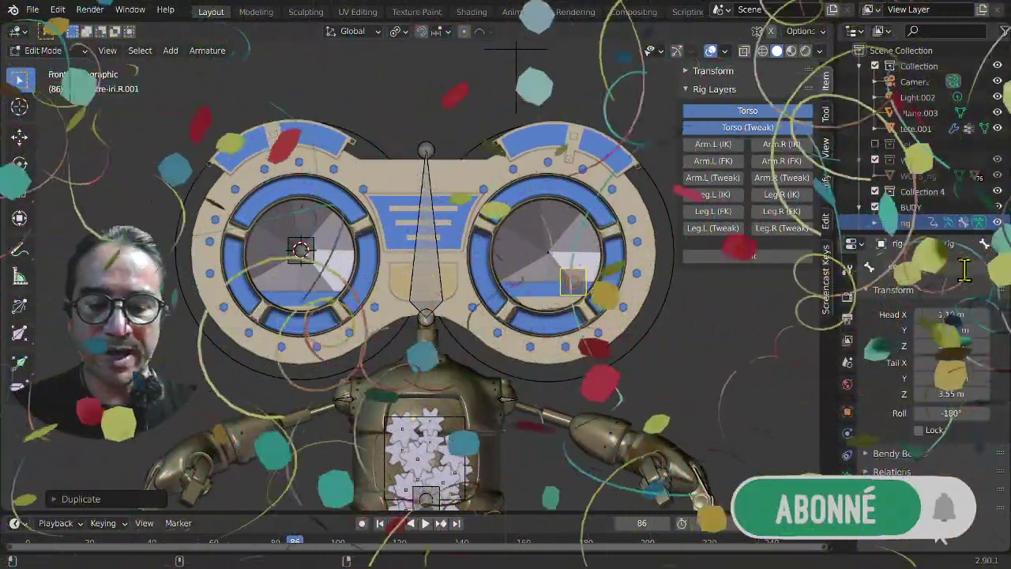
{"action": "key", "text": "BackSpace"}
{"action": "type", "text": "L"}
{"action": "key", "text": "Return"}
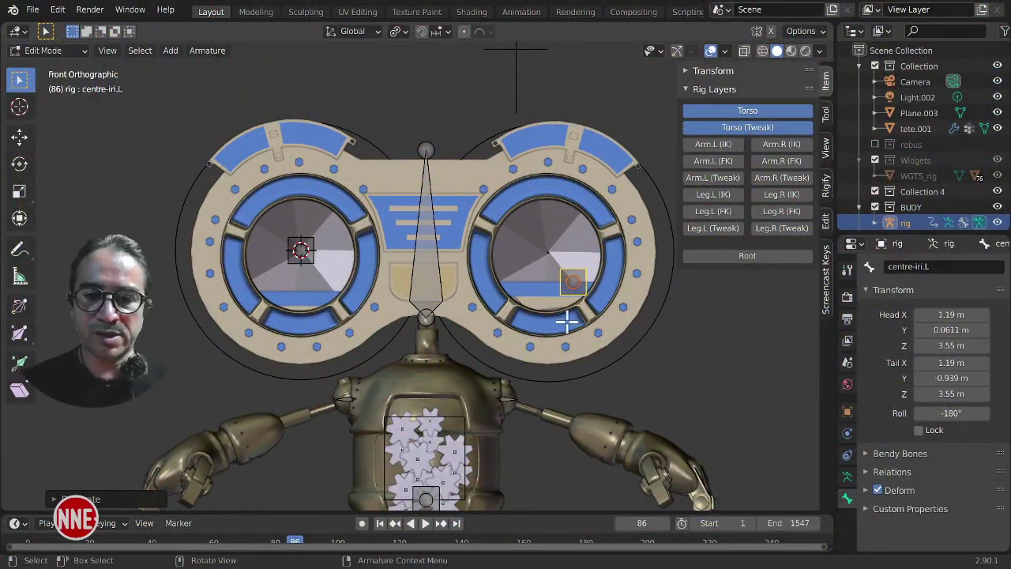
Step: Enable X-axis mirroring for the armature and use a move on centre-iri.R to align centre-iri.L symmetrically on the left eye
{"action": "left_click", "coordinate": [329, 283]}
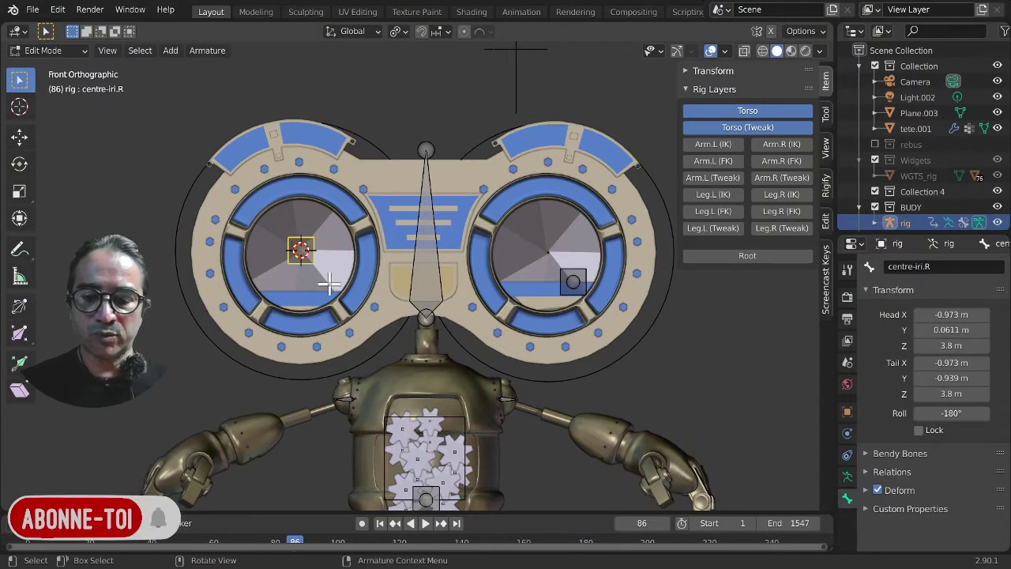
{"action": "key", "text": "g"}
{"action": "key", "text": "Escape"}
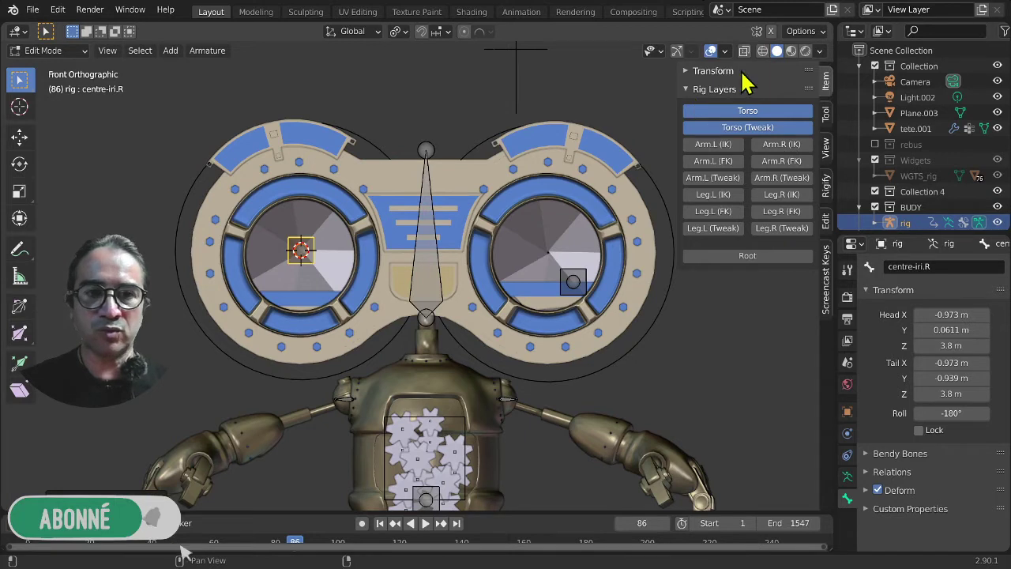
{"action": "left_click", "coordinate": [771, 32]}
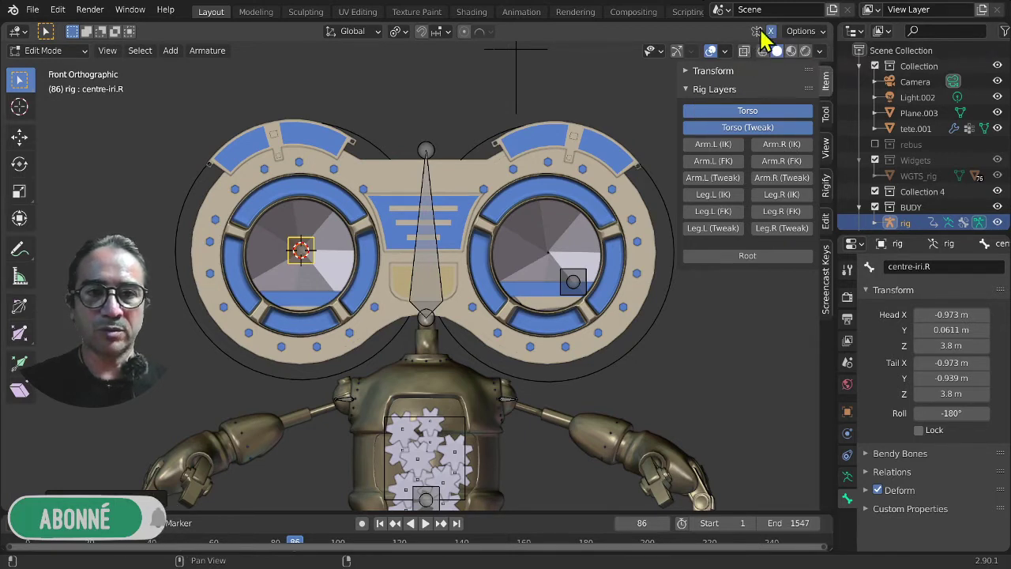
{"action": "key", "text": "g"}
{"action": "left_click", "coordinate": [304, 320]}
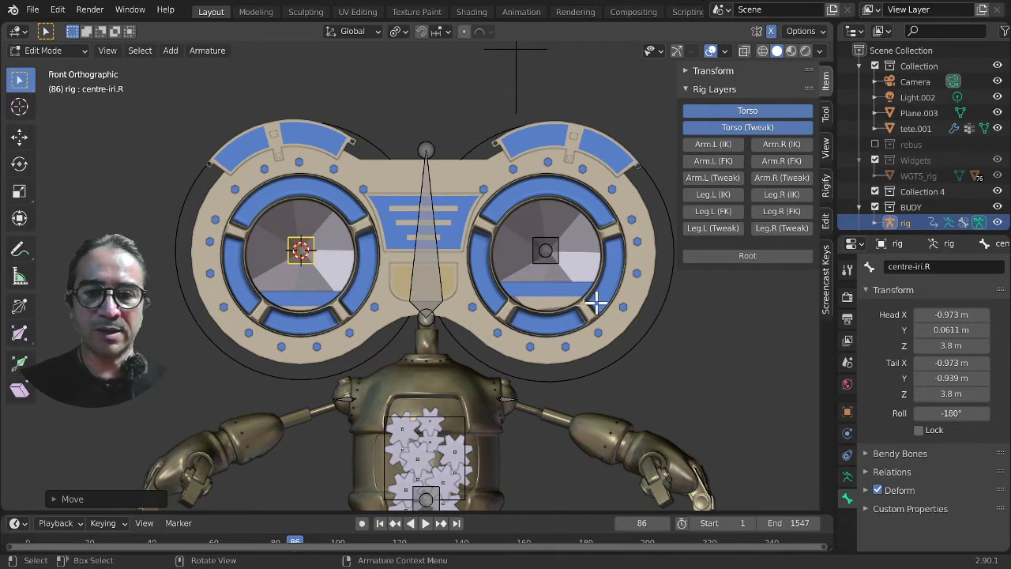
{"action": "key", "text": "g"}
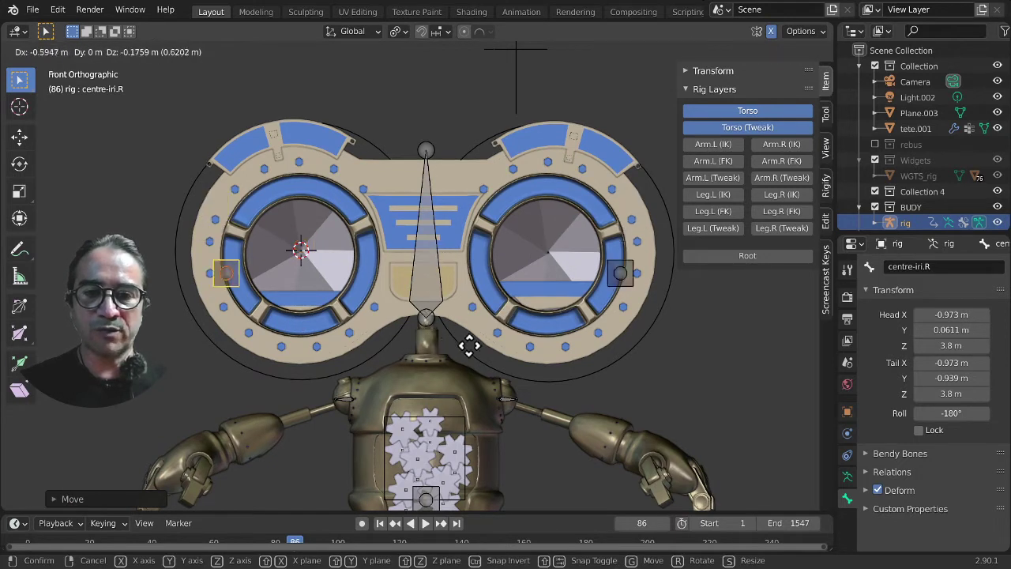
{"action": "right_click", "coordinate": [501, 300]}
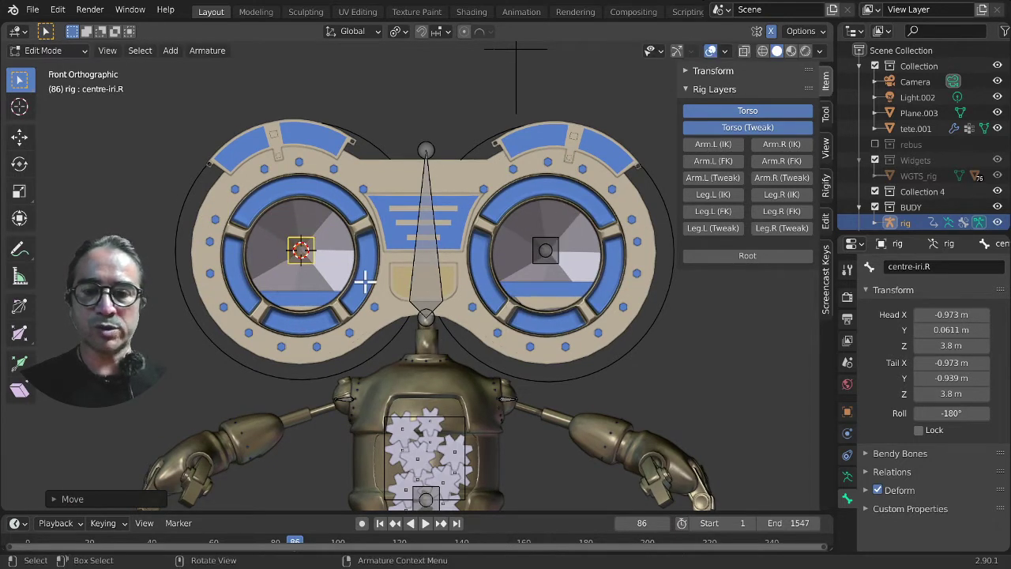
Step: Duplicate centre-iri.R in place with its mirrored counterpart and scale the copies up about 1.38 times
{"action": "scroll", "coordinate": [366, 280], "scroll_direction": "down", "scroll_amount": 1}
{"action": "scroll", "coordinate": [328, 288], "scroll_direction": "up", "scroll_amount": 1}
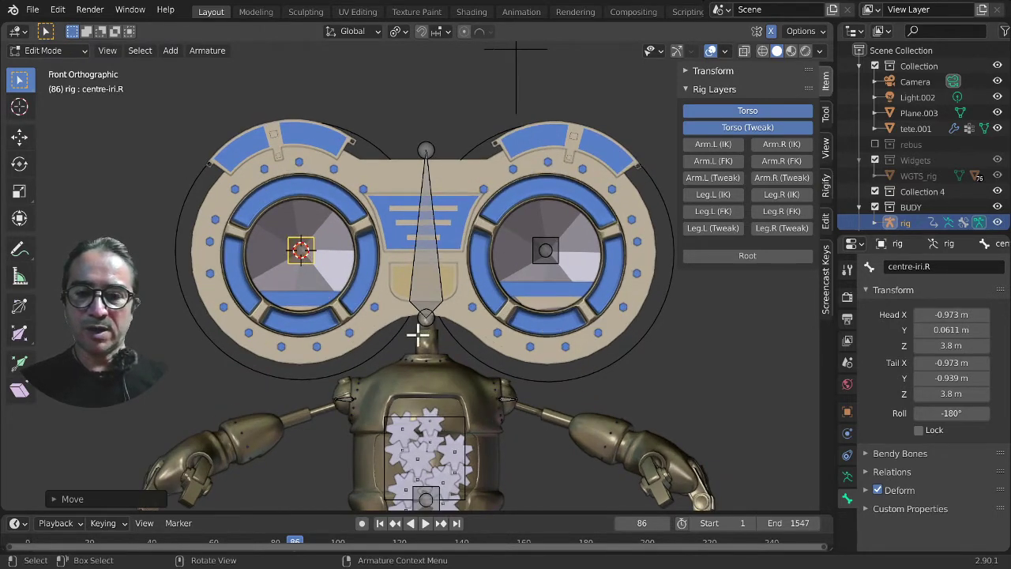
{"action": "middle_click_drag", "start_coordinate": [417, 335], "coordinate": [361, 348]}
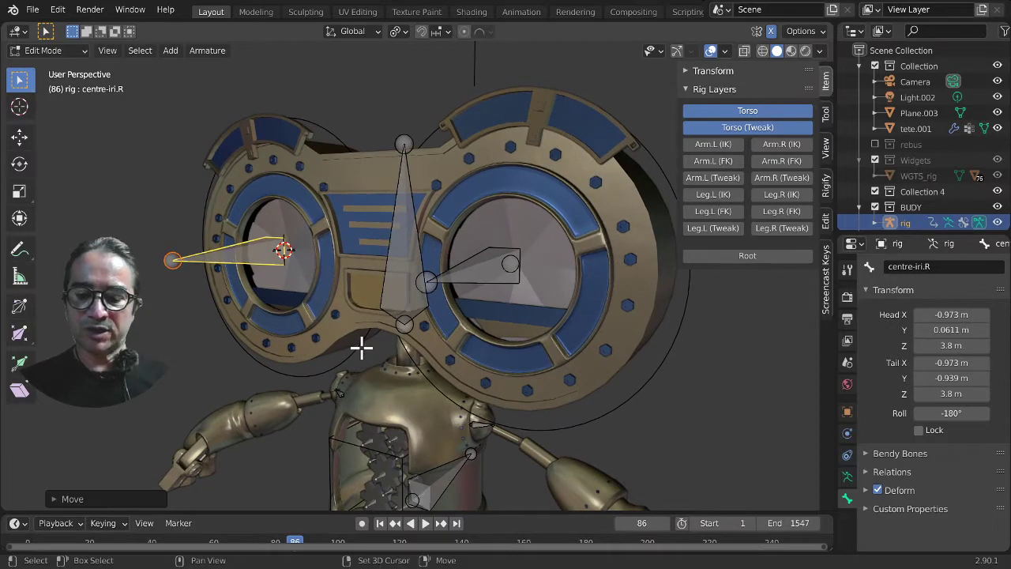
{"action": "key", "text": "shift+d"}
{"action": "right_click", "coordinate": [329, 290]}
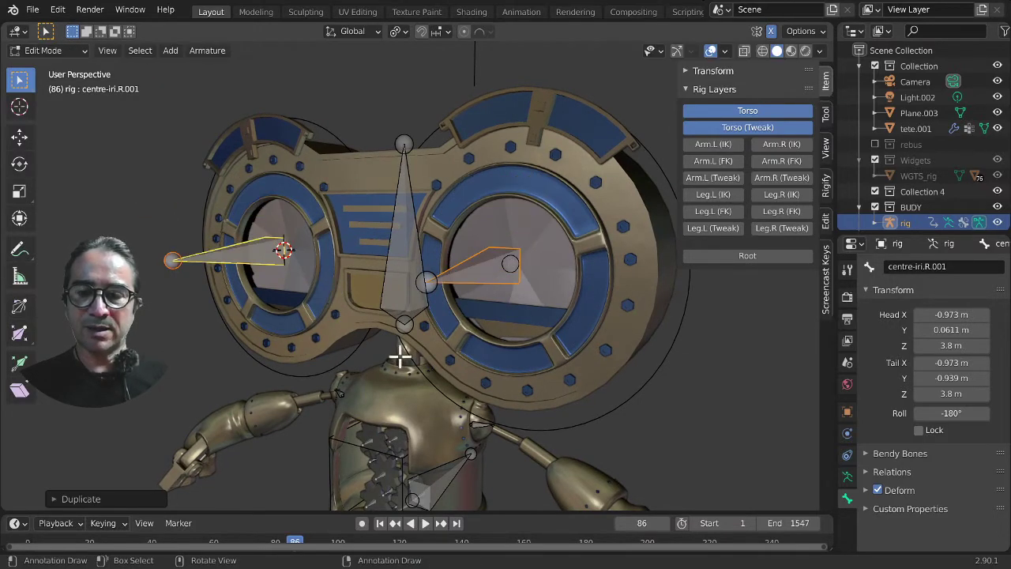
{"action": "key", "text": "s"}
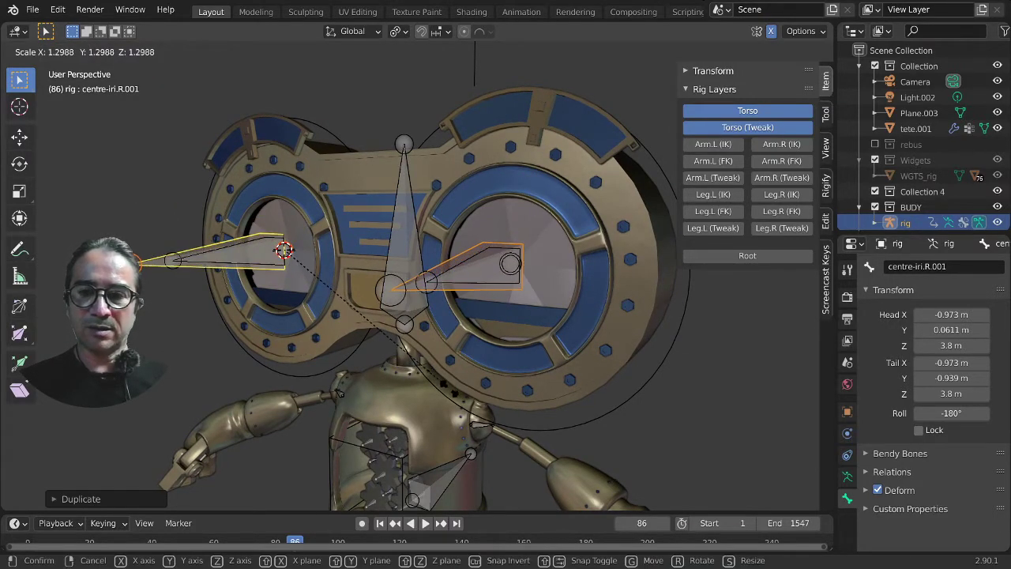
{"action": "left_click", "coordinate": [340, 393]}
{"action": "middle_click_drag", "start_coordinate": [340, 393], "coordinate": [476, 389]}
{"action": "key", "text": "KP_1"}
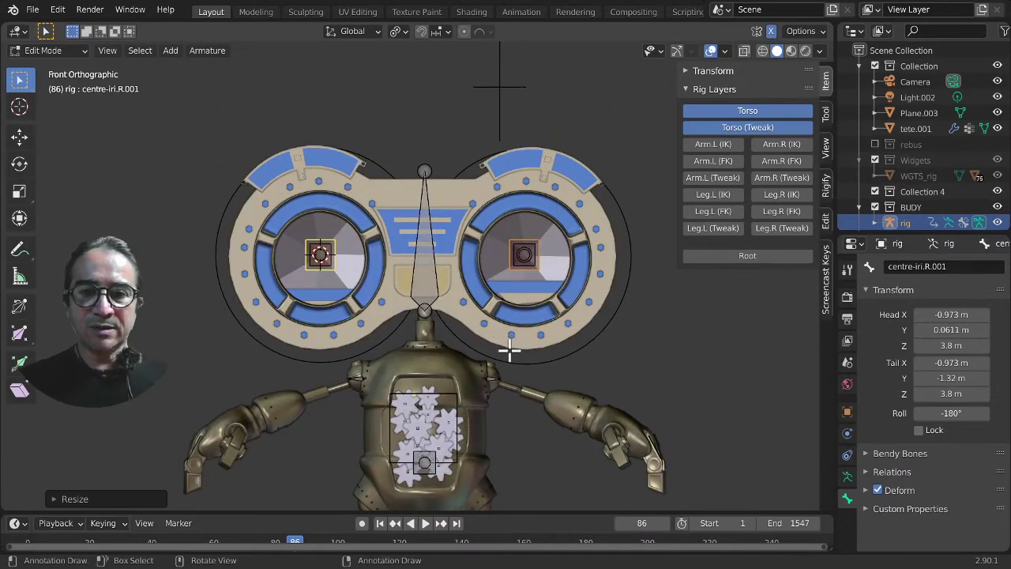
Step: Duplicate centre-iri.L.001 with its mirrored counterpart onto the upper eye rims, placing the left copy's head at about X 1.18 m, Z 4.53 m
{"action": "middle_click_drag", "start_coordinate": [509, 353], "coordinate": [479, 349]}
{"action": "left_click", "coordinate": [514, 254]}
{"action": "middle_click_drag", "start_coordinate": [553, 334], "coordinate": [530, 283]}
{"action": "middle_click_drag", "start_coordinate": [530, 363], "coordinate": [479, 273]}
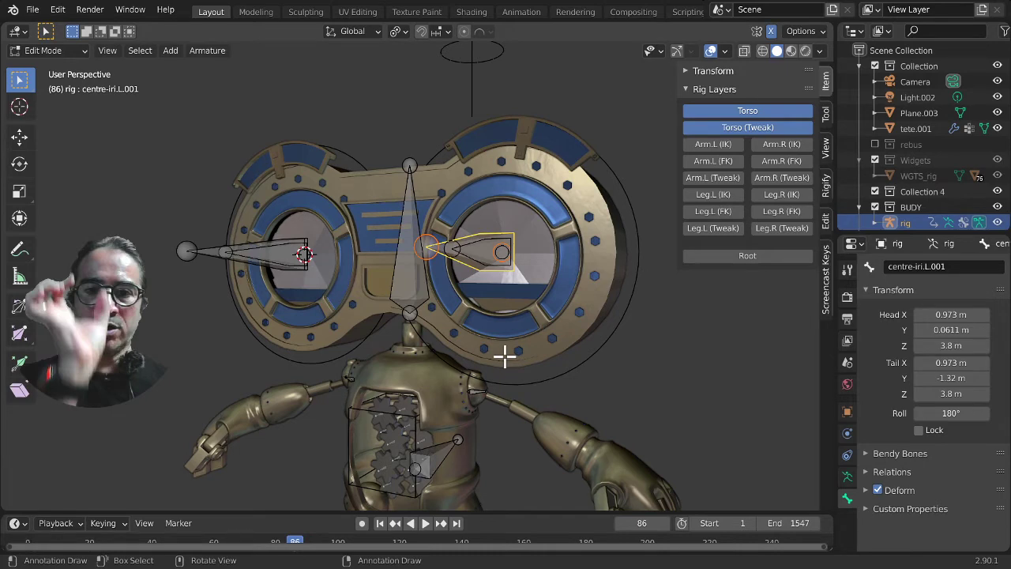
{"action": "key", "text": "KP_1"}
{"action": "key", "text": "shift+d"}
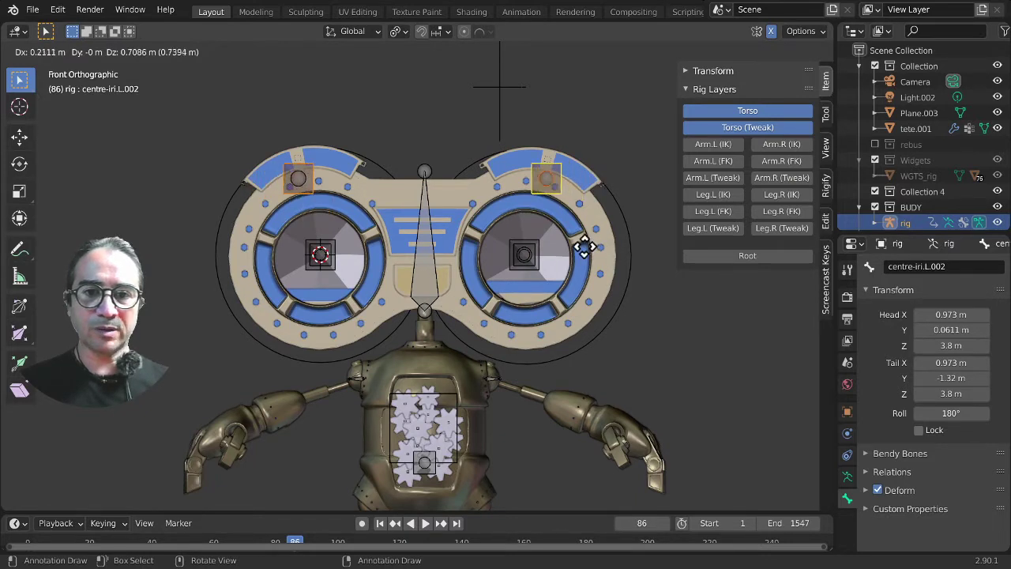
{"action": "left_click", "coordinate": [587, 248]}
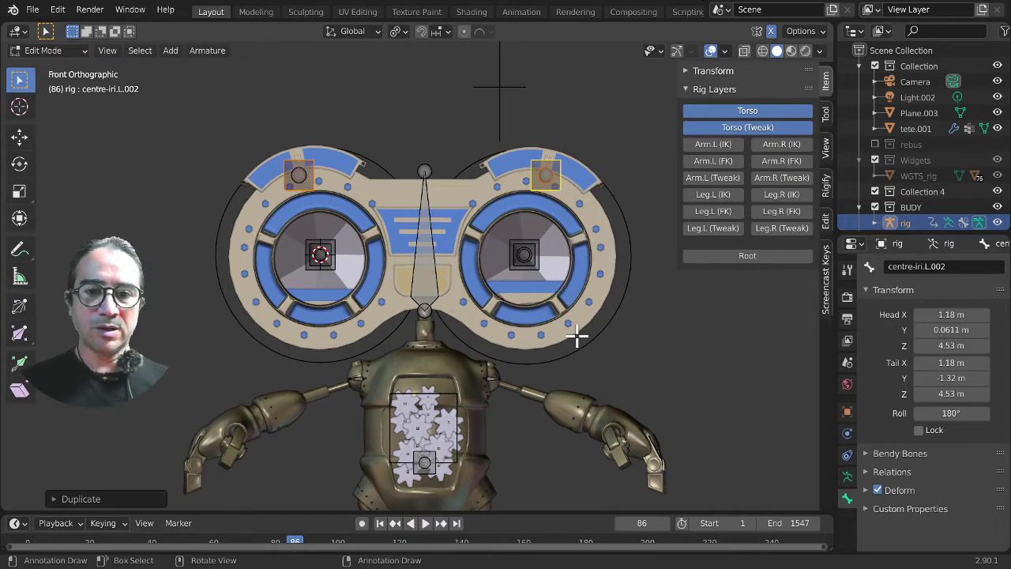
Step: Rotate the duplicated upper-rim bones 90° in side view so that they point straight up
{"action": "key", "text": "KP_3"}
{"action": "key", "text": "r"}
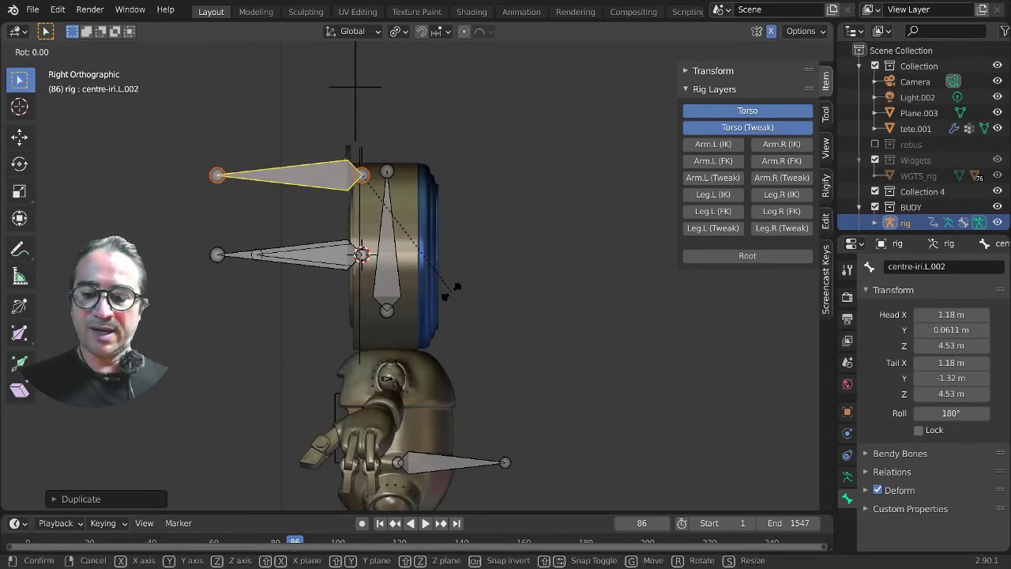
{"action": "left_click", "coordinate": [239, 267]}
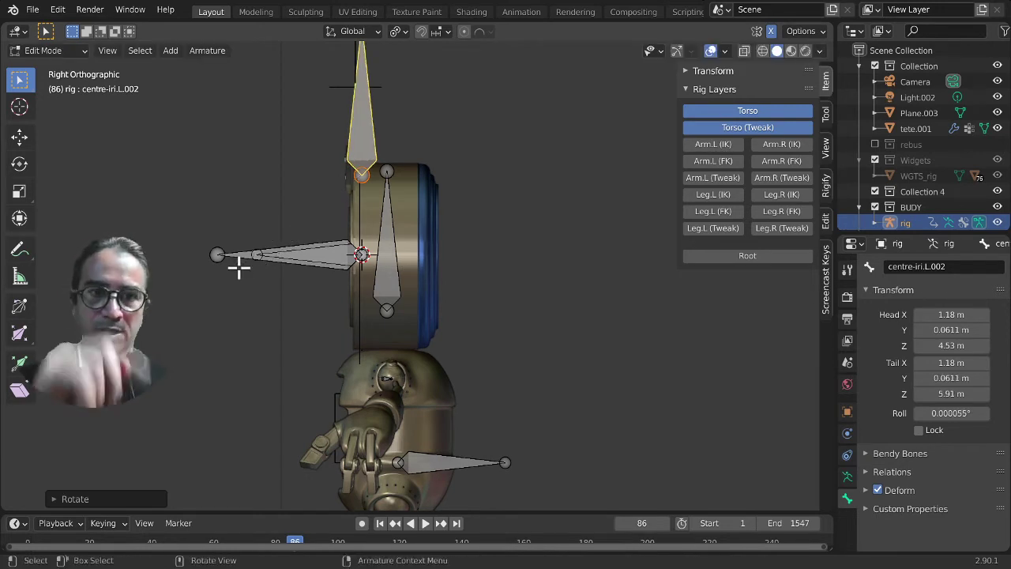
Step: Enable the Screencast Keys display and set its offset to 90 by 597
{"action": "left_click", "coordinate": [827, 277]}
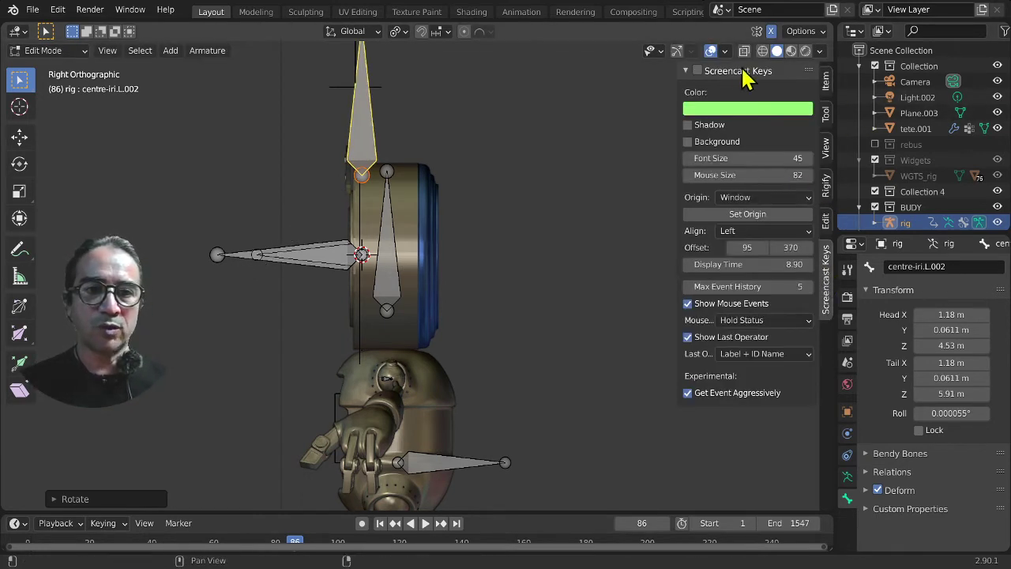
{"action": "left_click", "coordinate": [686, 71]}
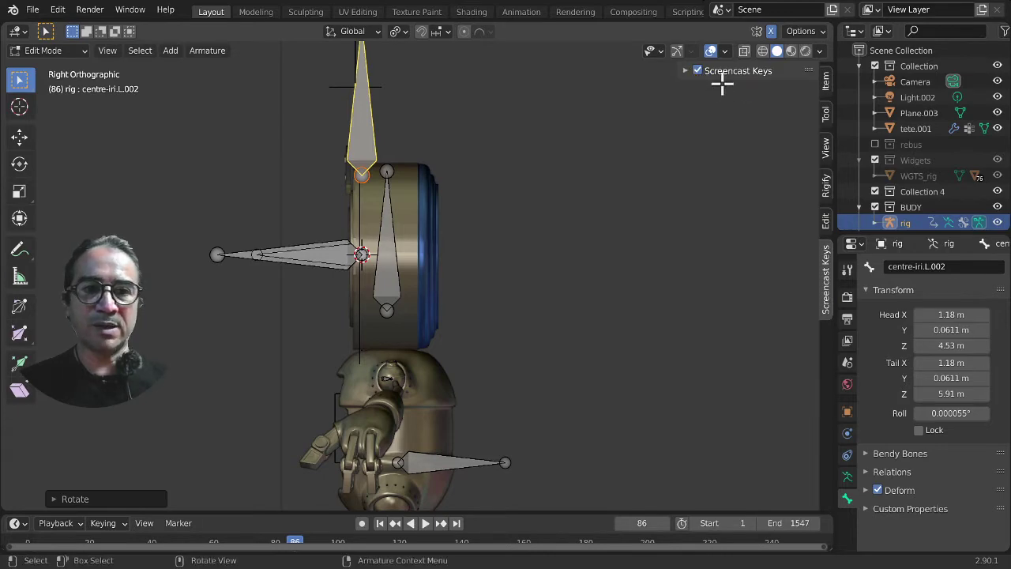
{"action": "key", "text": "KP_1"}
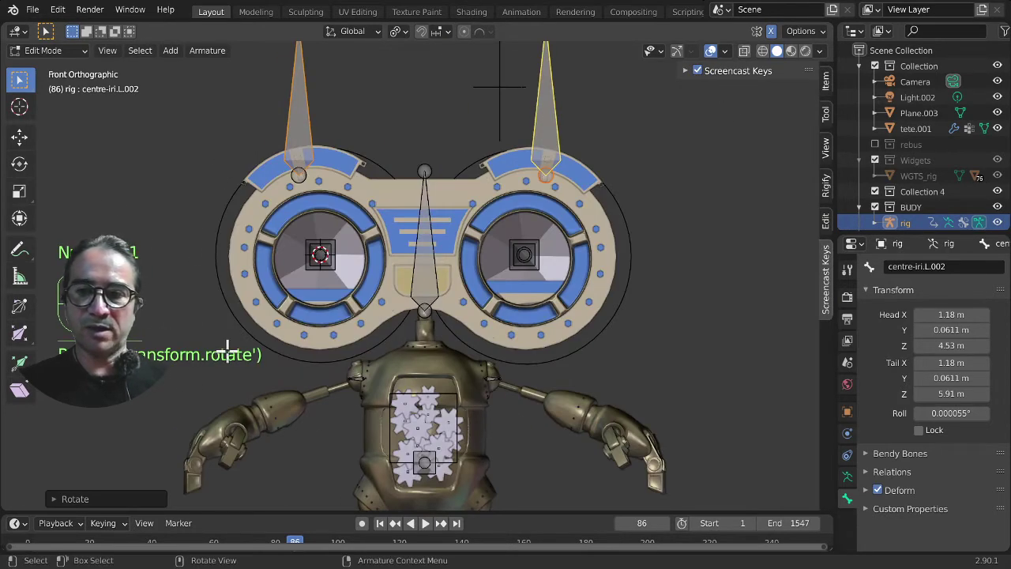
{"action": "left_click", "coordinate": [772, 72]}
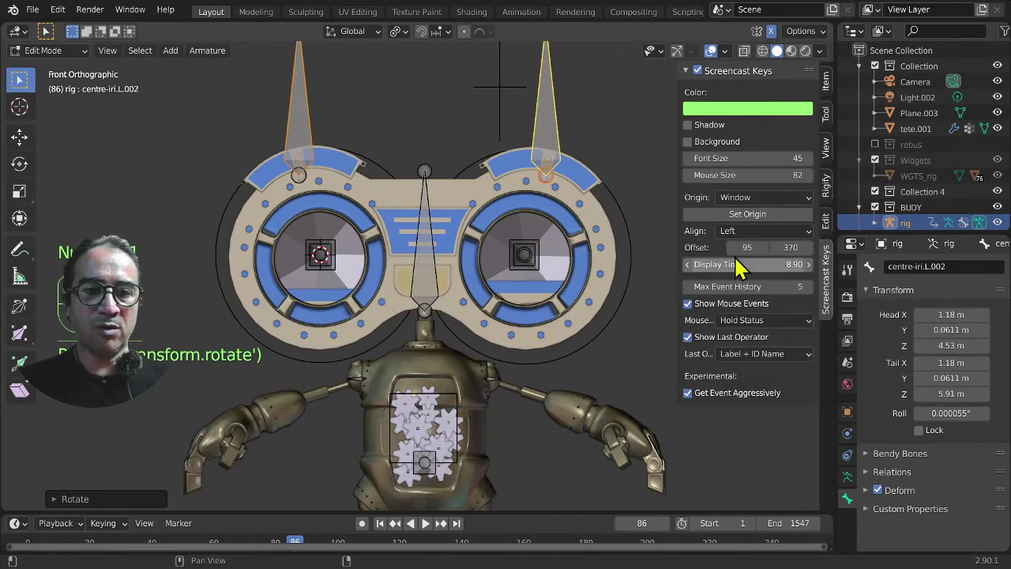
{"action": "left_click_drag", "start_coordinate": [745, 248], "coordinate": [788, 247]}
{"action": "left_click_drag", "start_coordinate": [798, 247], "coordinate": [818, 247]}
Step: Duplicate the upright bones onto the lower eyelids, shrink them to about 0.22 m long, and centre them near X ±0.95 m, Z 3.3 m
{"action": "middle_click_drag", "start_coordinate": [377, 392], "coordinate": [521, 325]}
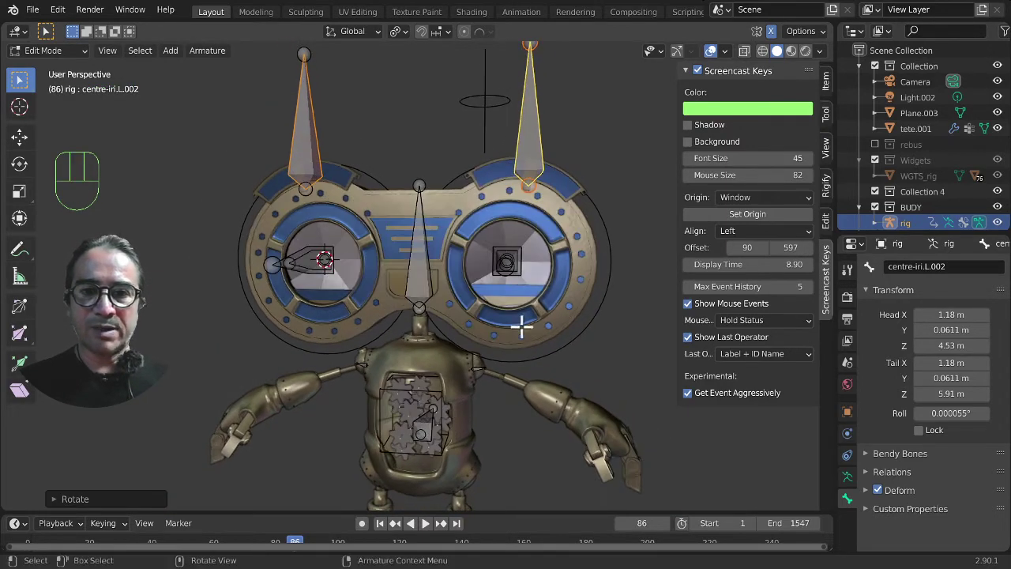
{"action": "key", "text": "KP_1"}
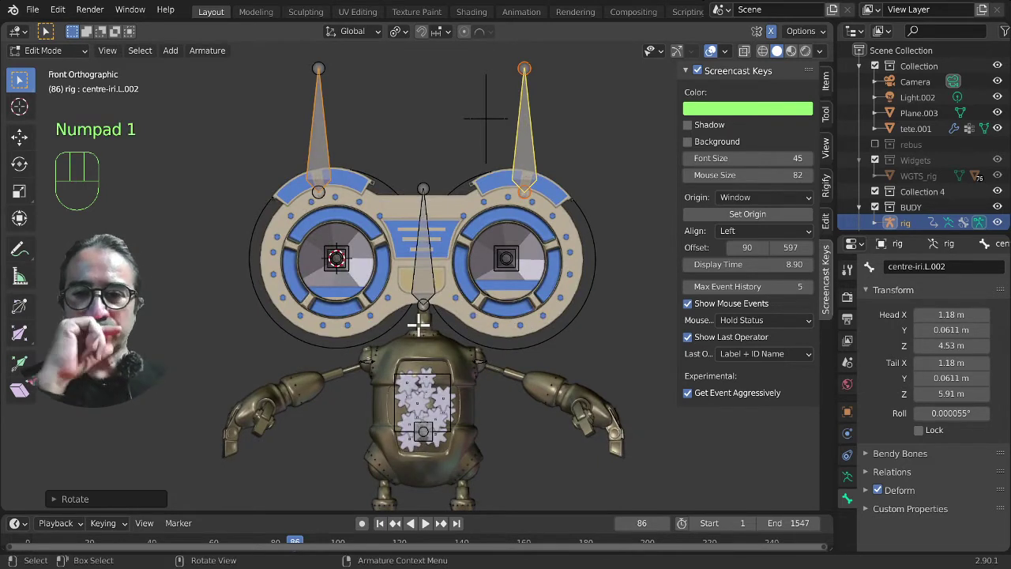
{"action": "key", "text": "shift+d"}
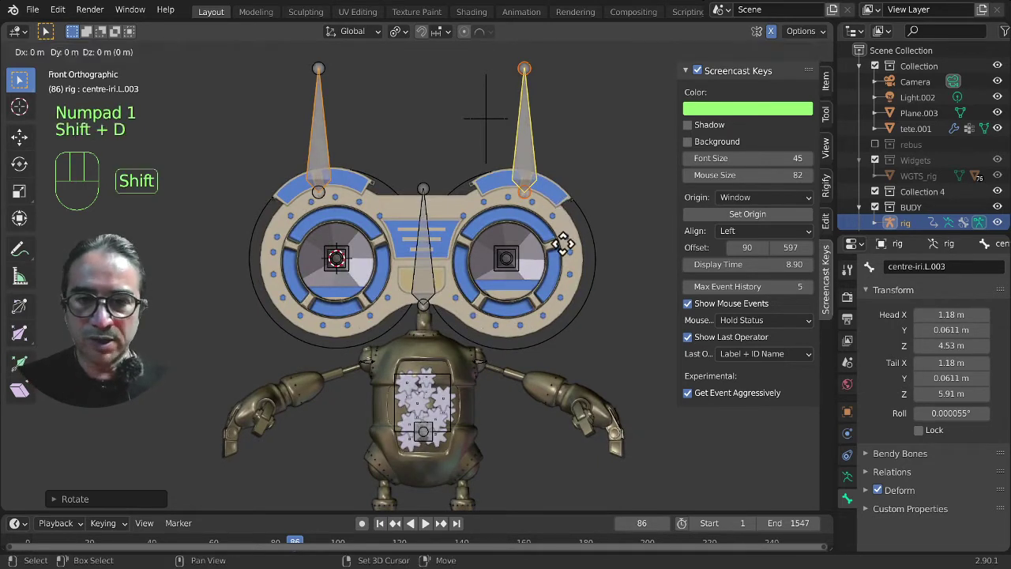
{"action": "left_click", "coordinate": [548, 316]}
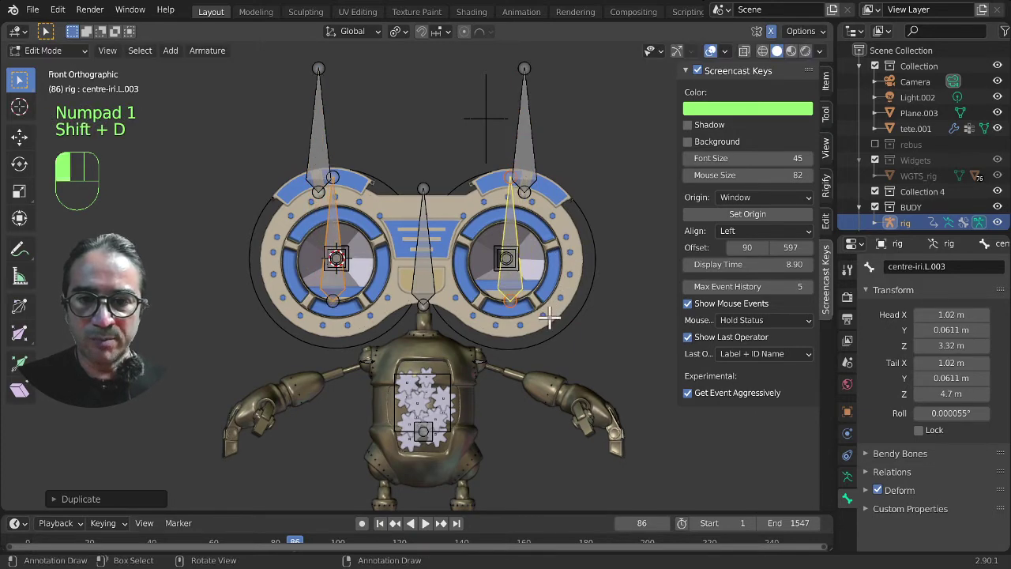
{"action": "key", "text": "s"}
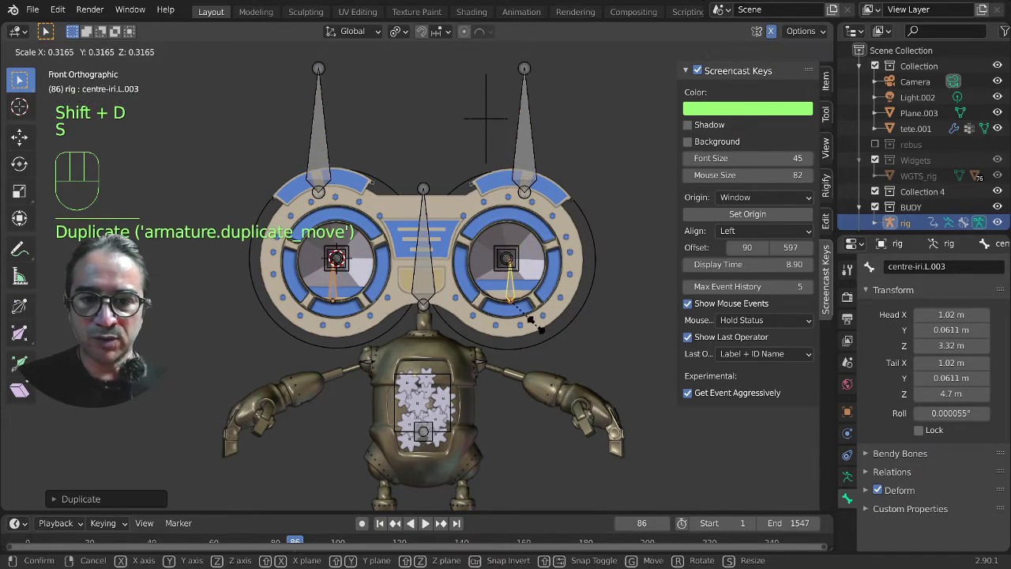
{"action": "left_click", "coordinate": [525, 310]}
{"action": "scroll", "coordinate": [559, 336], "scroll_direction": "up", "scroll_amount": 2}
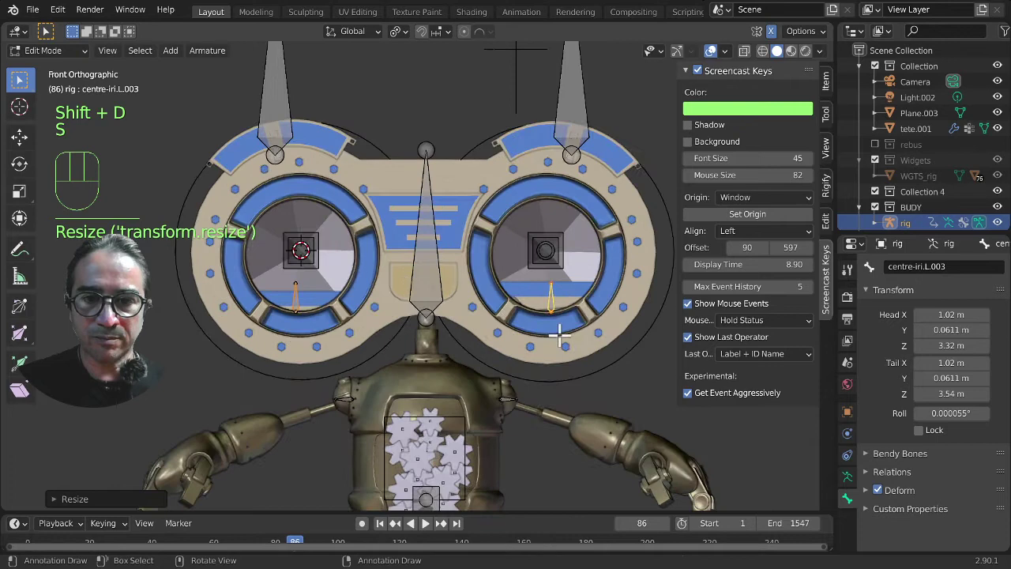
{"action": "key", "text": "g"}
{"action": "left_click", "coordinate": [594, 376]}
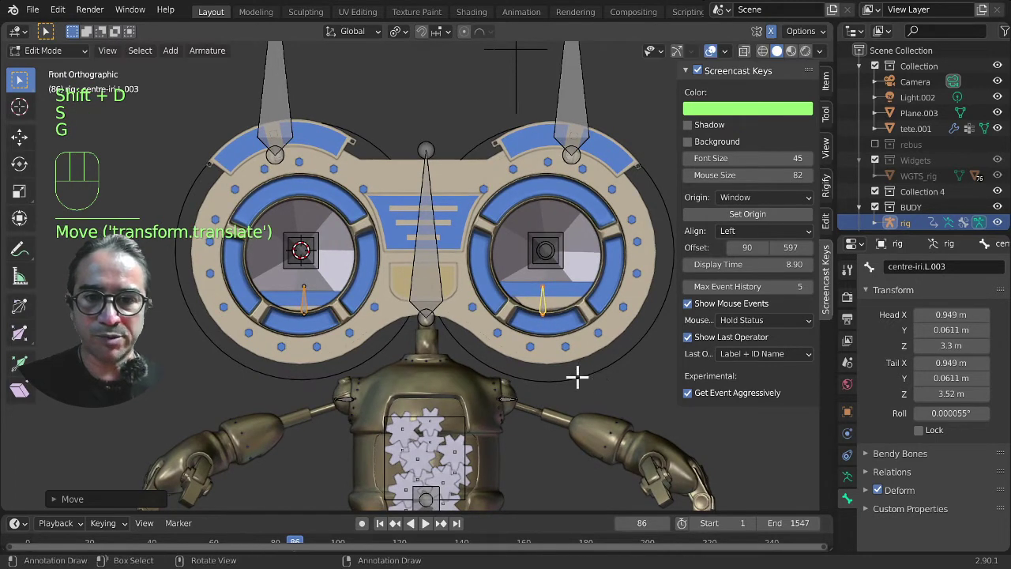
Step: Duplicate the small lower-eyelid bones to above the head, at about X ±0.54 m and Z 4.87 m
{"action": "scroll", "coordinate": [545, 368], "scroll_direction": "down", "scroll_amount": 1}
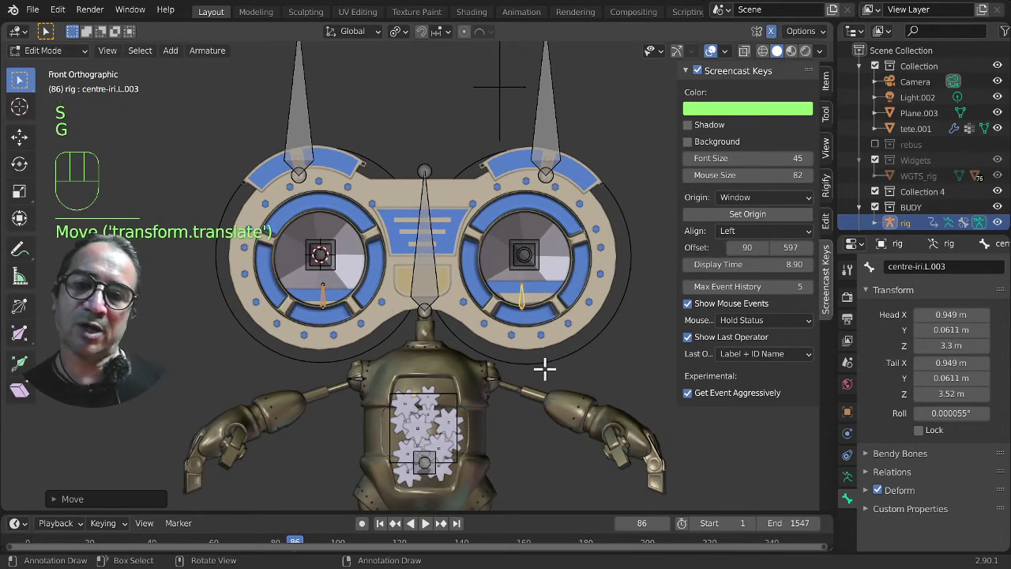
{"action": "key", "text": "shift+d"}
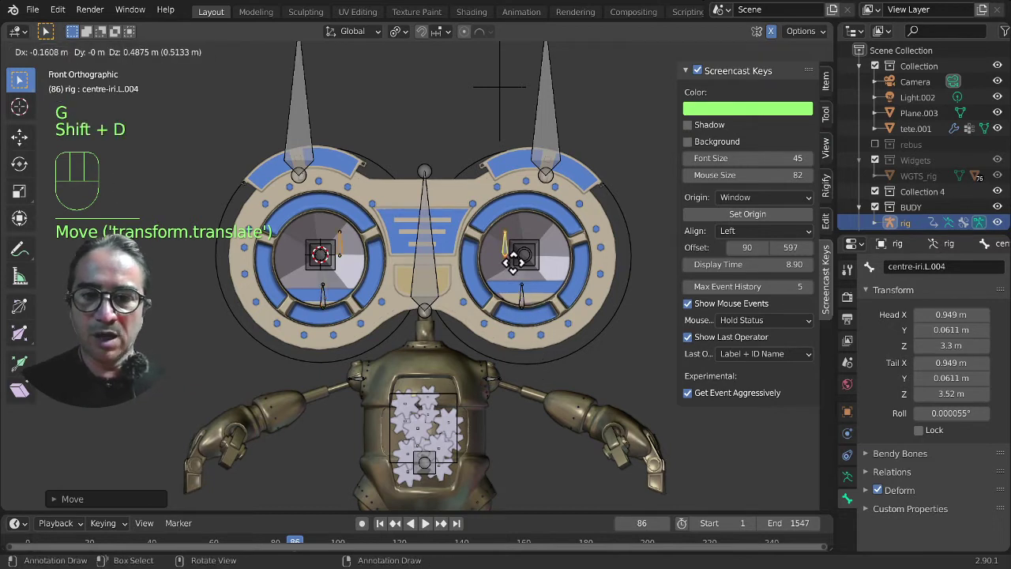
{"action": "left_click", "coordinate": [502, 201]}
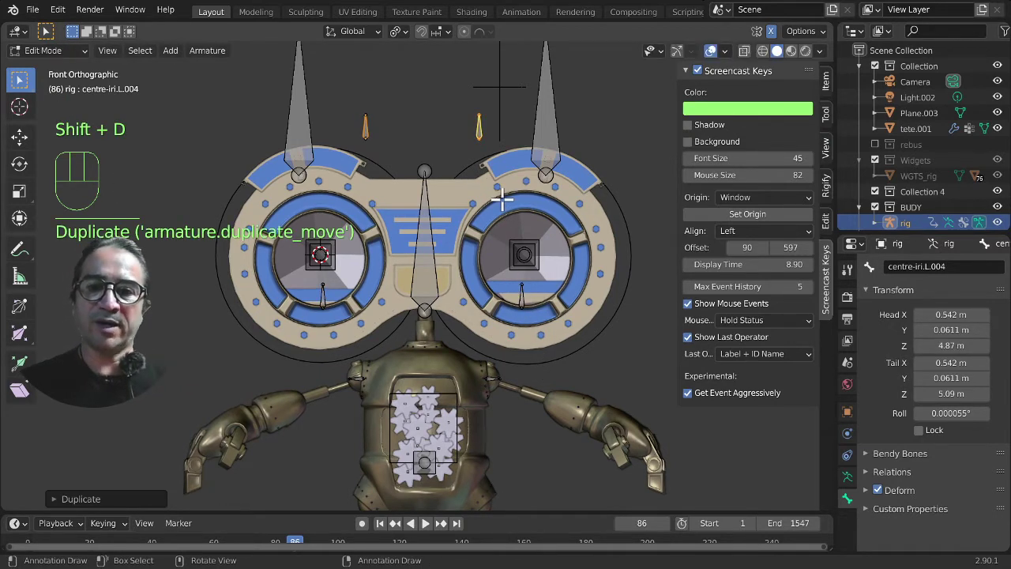
Step: Delete the right-side copy, centre-iri.R.004, of the small bones above the head
{"action": "middle_click_drag", "start_coordinate": [566, 320], "coordinate": [451, 266]}
{"action": "key", "text": "Tab"}
{"action": "key", "text": "Tab"}
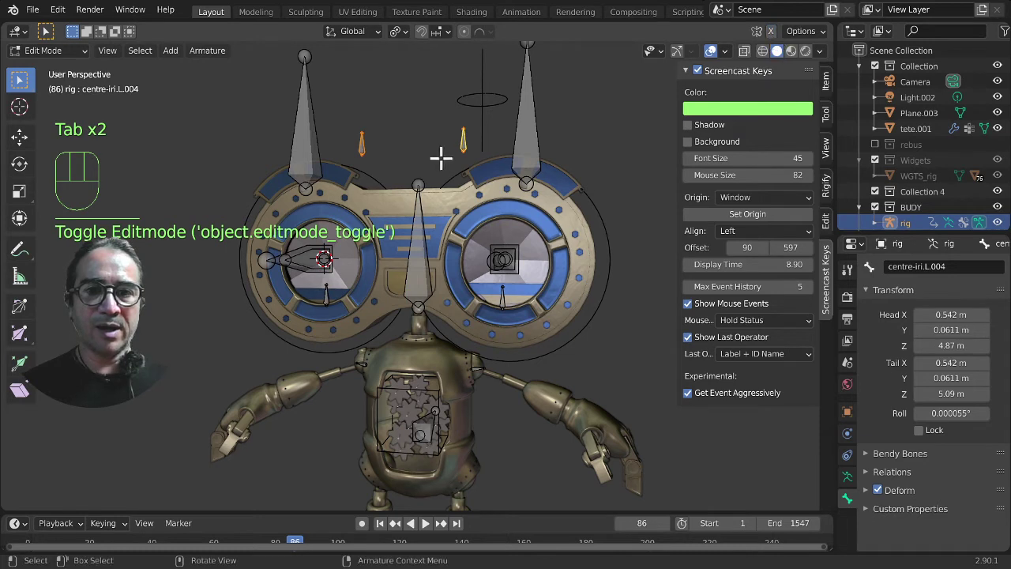
{"action": "left_click", "coordinate": [360, 143]}
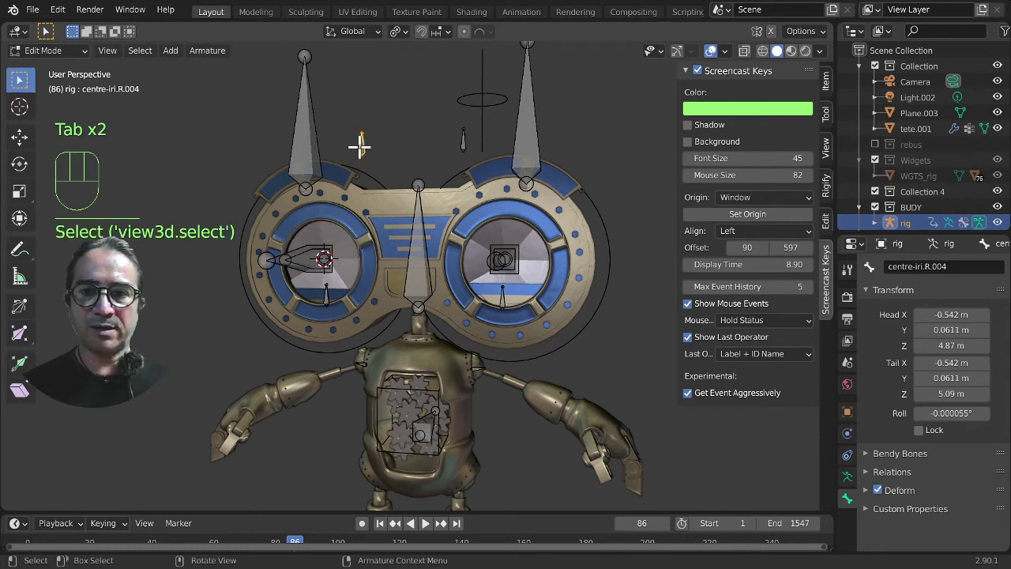
{"action": "key", "text": "x"}
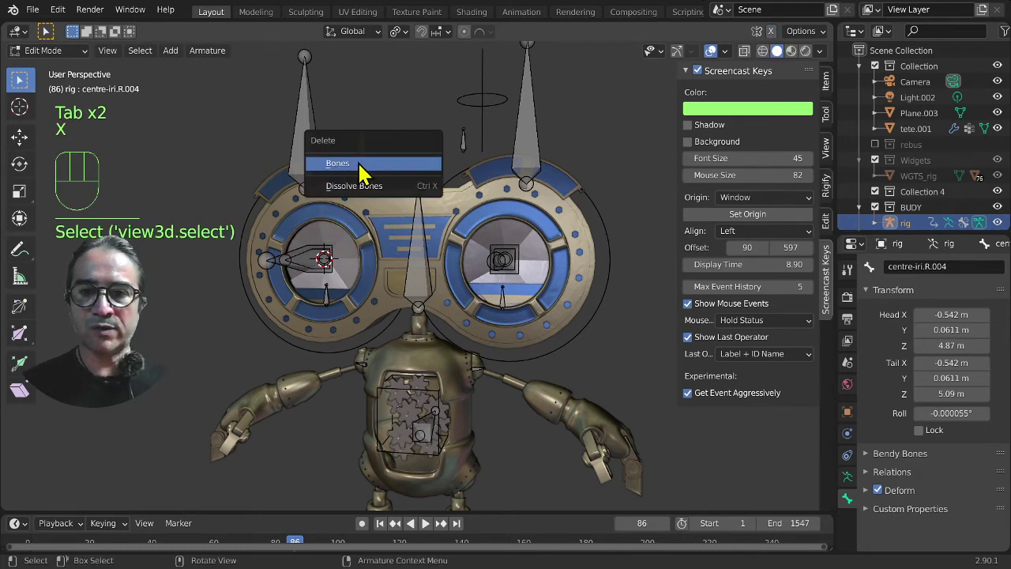
{"action": "left_click", "coordinate": [357, 162]}
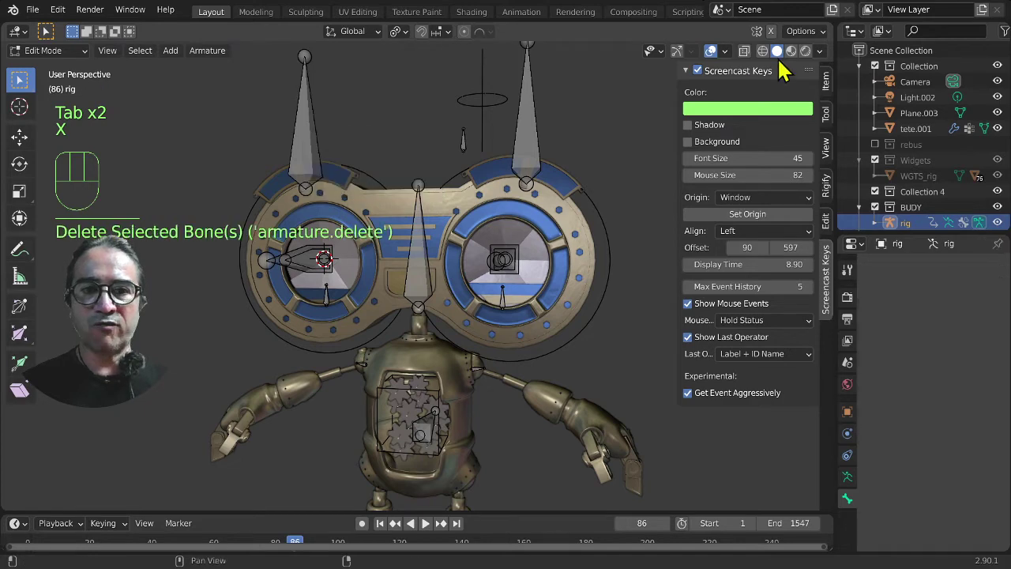
Step: Scale up the remaining small bone above the head to about 0.4 m long
{"action": "left_click", "coordinate": [771, 32]}
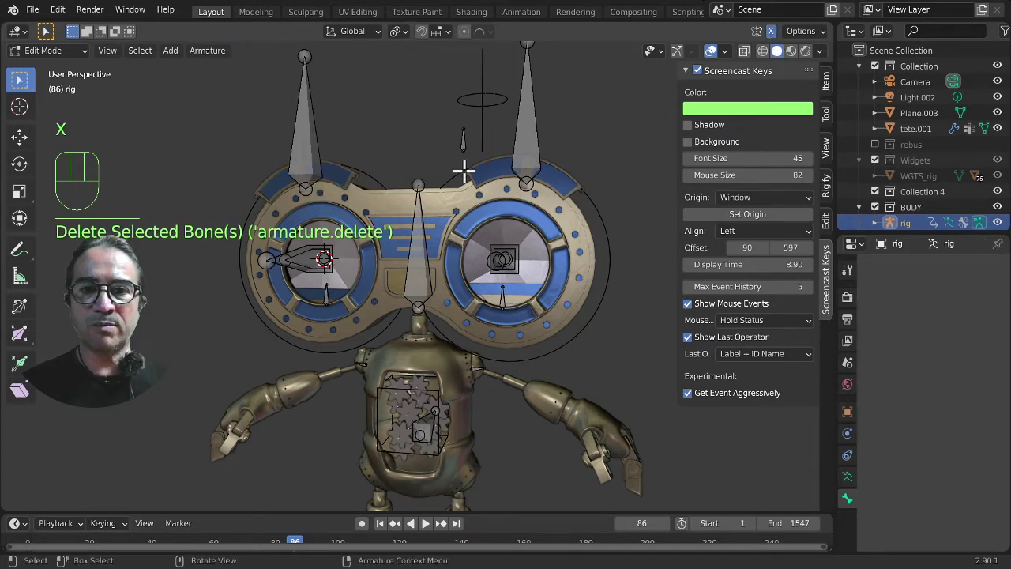
{"action": "left_click", "coordinate": [464, 162]}
{"action": "key", "text": "s"}
{"action": "left_click", "coordinate": [588, 253]}
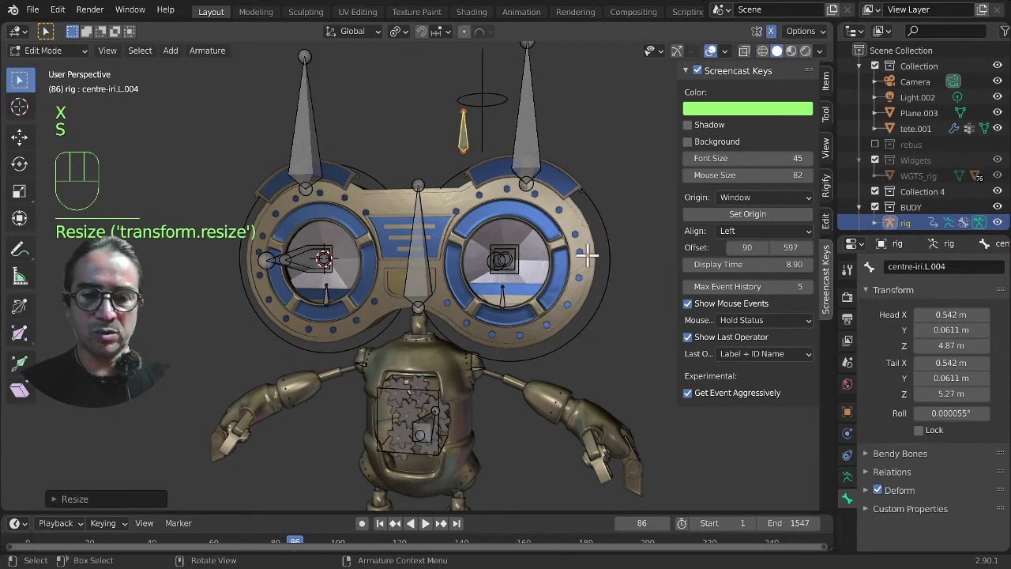
Step: Rename the single bone above the head as Driver-iris and move it near the head's centreline, at about X 0.04 m, Z 4.8 m
{"action": "key", "text": "KP_1"}
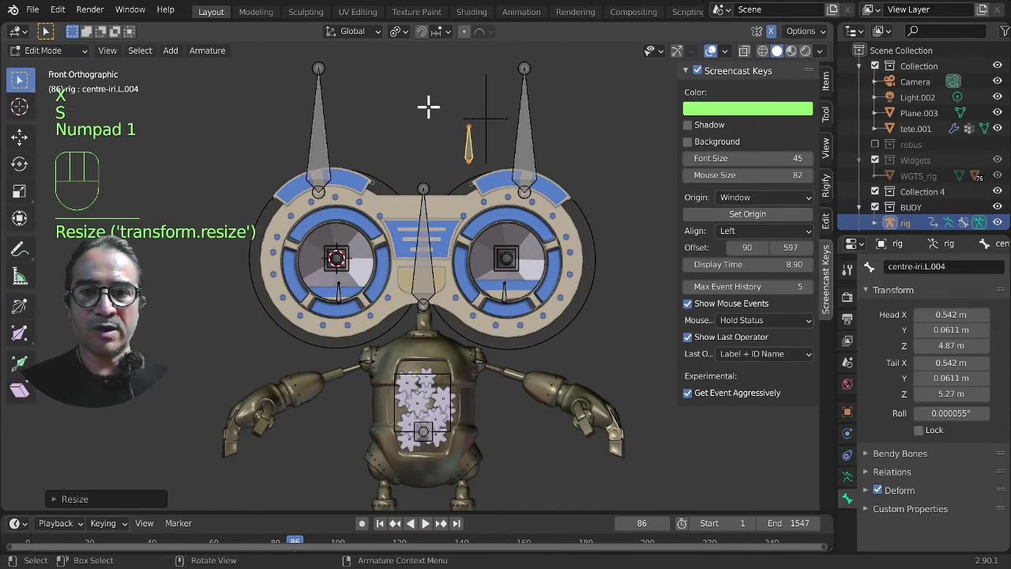
{"action": "left_click", "coordinate": [958, 269]}
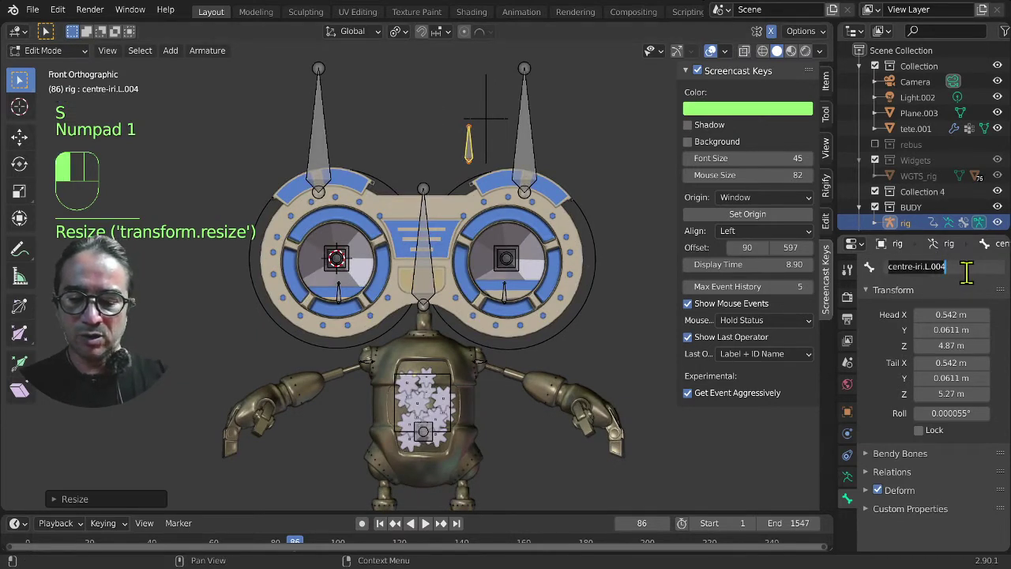
{"action": "type", "text": "Driver-iris"}
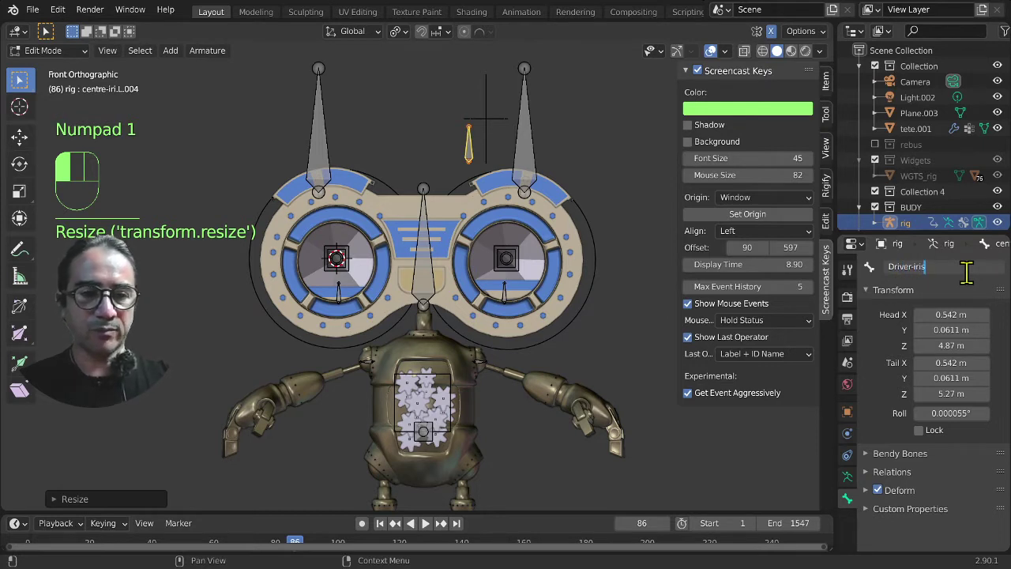
{"action": "left_click", "coordinate": [971, 283]}
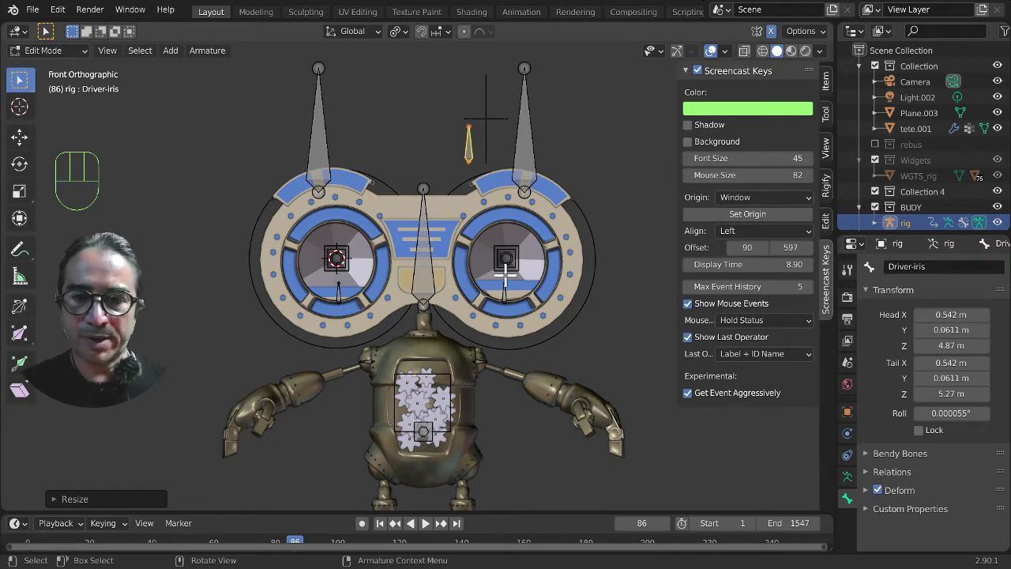
{"action": "key", "text": "g"}
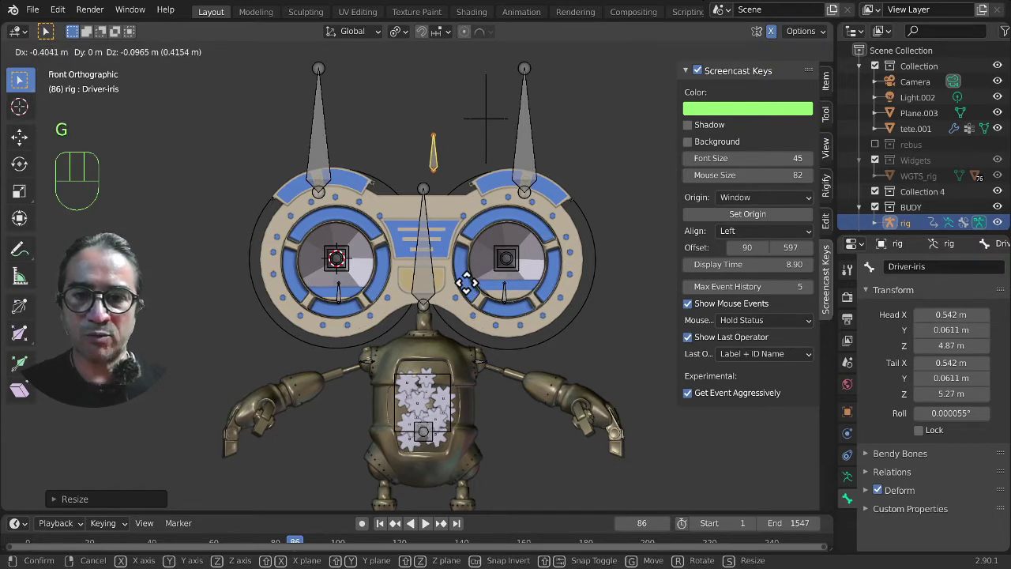
{"action": "left_click", "coordinate": [463, 284]}
Step: Select the Driver-iris bone together with the two tall upper-eyelid bones above the eyes
{"action": "middle_click_drag", "start_coordinate": [456, 314], "coordinate": [339, 138]}
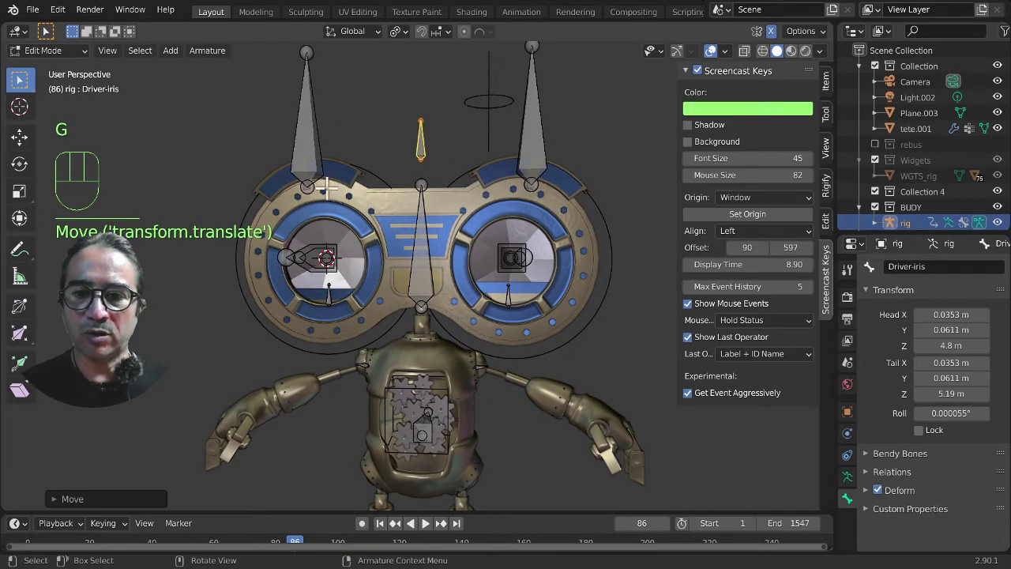
{"action": "left_click", "coordinate": [309, 163]}
{"action": "left_click", "coordinate": [422, 139], "text": "shift"}
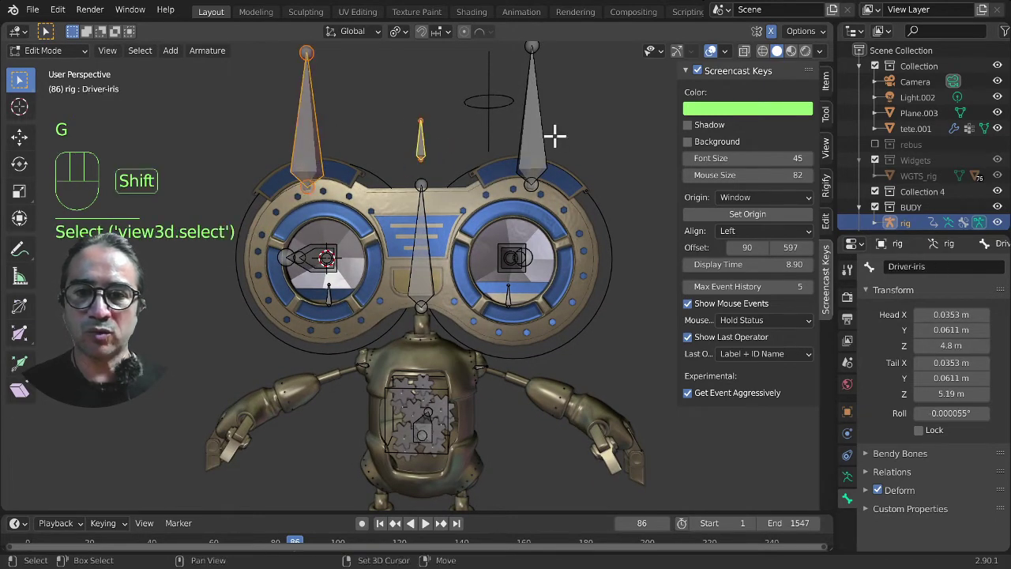
{"action": "left_click", "coordinate": [534, 157], "text": "shift"}
Step: Add the left eye's bones centre-iri.L and centre-iri.L.001 and its small lower-eyelid bone to the selection
{"action": "middle_click_drag", "start_coordinate": [542, 300], "coordinate": [437, 276]}
{"action": "left_click", "coordinate": [443, 265], "text": "shift"}
{"action": "left_click", "coordinate": [447, 265], "text": "shift"}
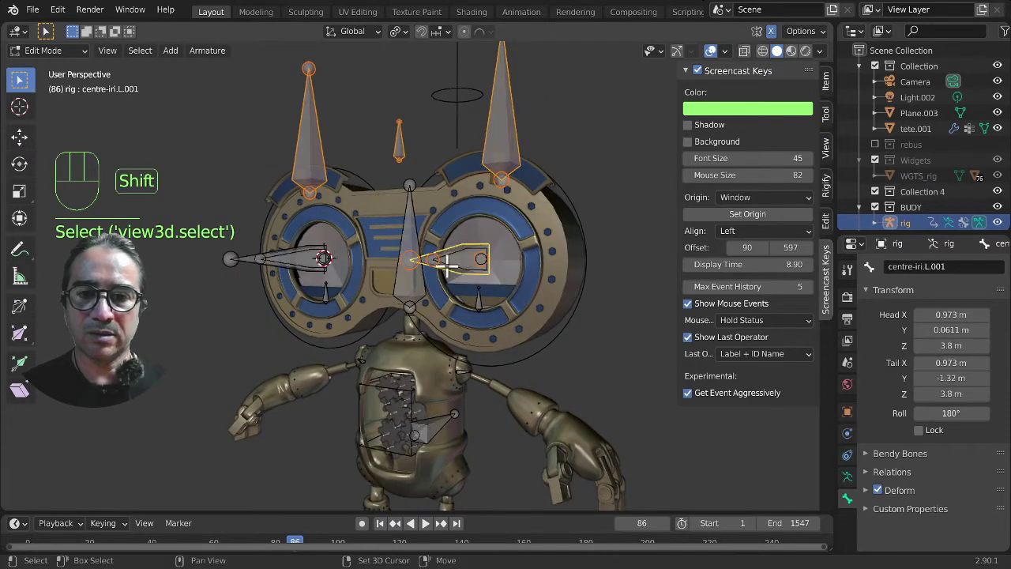
{"action": "left_click", "coordinate": [454, 266], "text": "shift"}
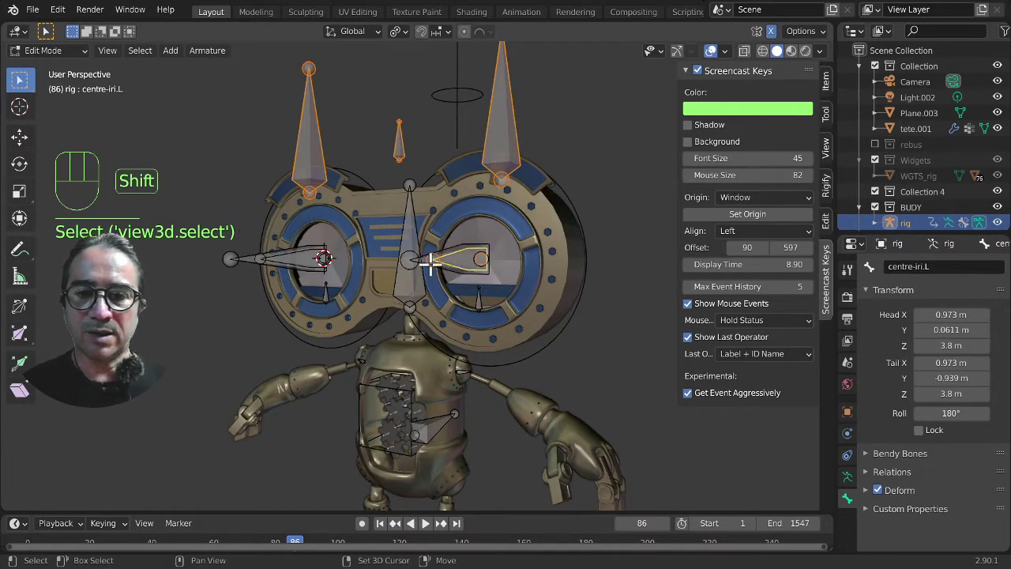
{"action": "left_click", "coordinate": [429, 265], "text": "shift"}
{"action": "left_click", "coordinate": [457, 254], "text": "shift"}
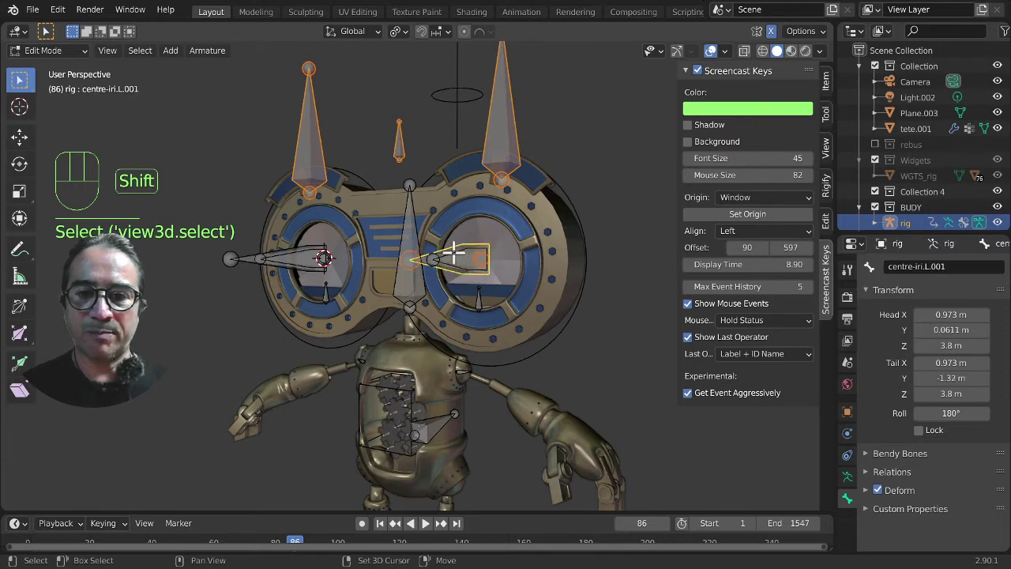
{"action": "left_click", "coordinate": [455, 254], "text": "shift"}
{"action": "scroll", "coordinate": [456, 261], "scroll_direction": "up", "scroll_amount": 5}
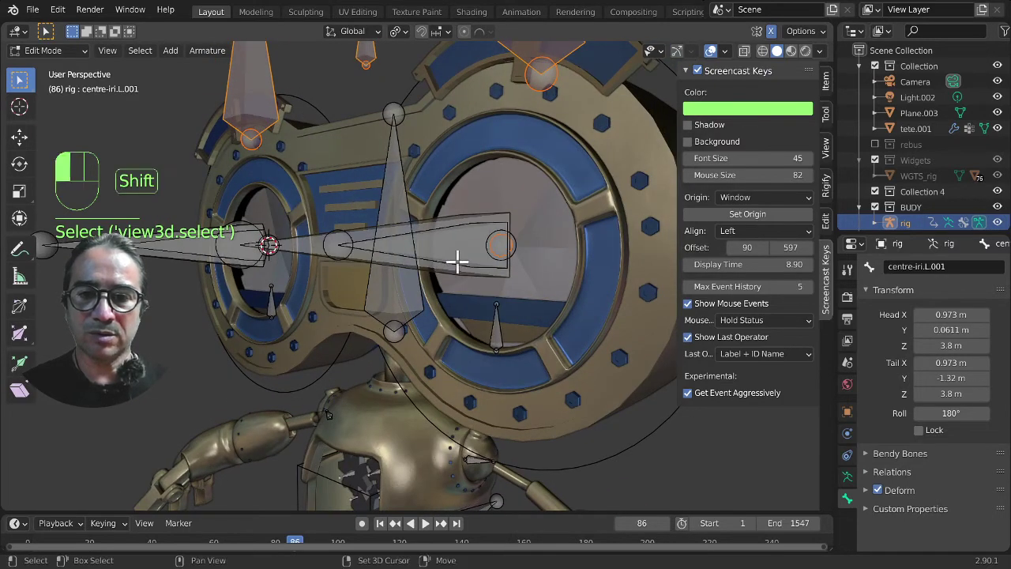
{"action": "left_click", "coordinate": [457, 260], "text": "shift"}
{"action": "left_click", "coordinate": [457, 261], "text": "shift"}
{"action": "middle_click_drag", "start_coordinate": [416, 300], "coordinate": [530, 304]}
{"action": "left_click", "coordinate": [529, 304], "text": "shift"}
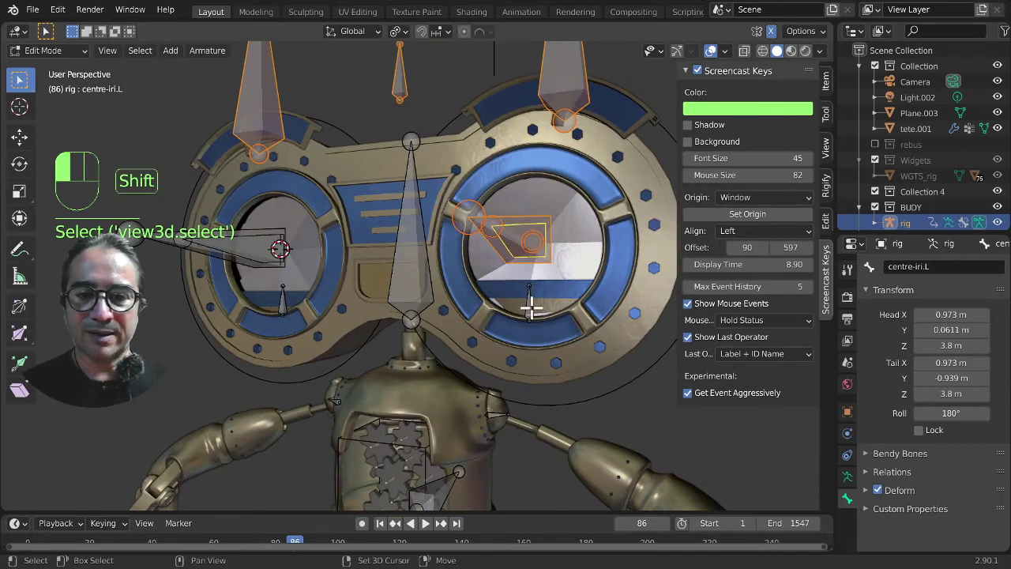
Step: Add the right eye's lower-eyelid and two iris bones, and parent all selected bones to the head bone with Keep Offset
{"action": "left_click", "coordinate": [281, 302], "text": "shift"}
{"action": "left_click", "coordinate": [238, 252], "text": "shift"}
{"action": "middle_click_drag", "start_coordinate": [238, 251], "coordinate": [320, 324], "text": "shift"}
{"action": "left_click", "coordinate": [316, 320], "text": "shift"}
{"action": "left_click", "coordinate": [316, 320], "text": "shift"}
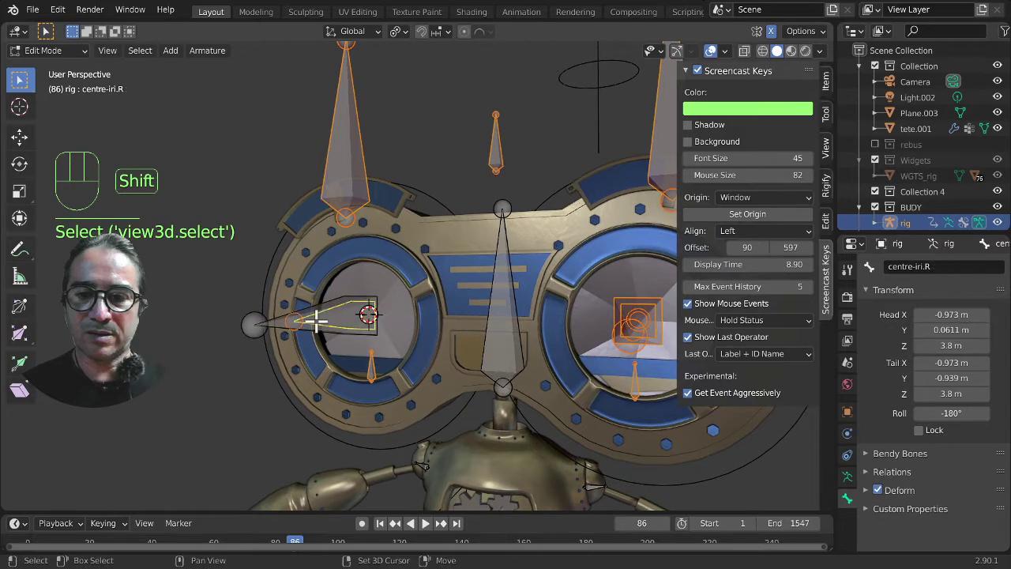
{"action": "left_click", "coordinate": [269, 322], "text": "shift"}
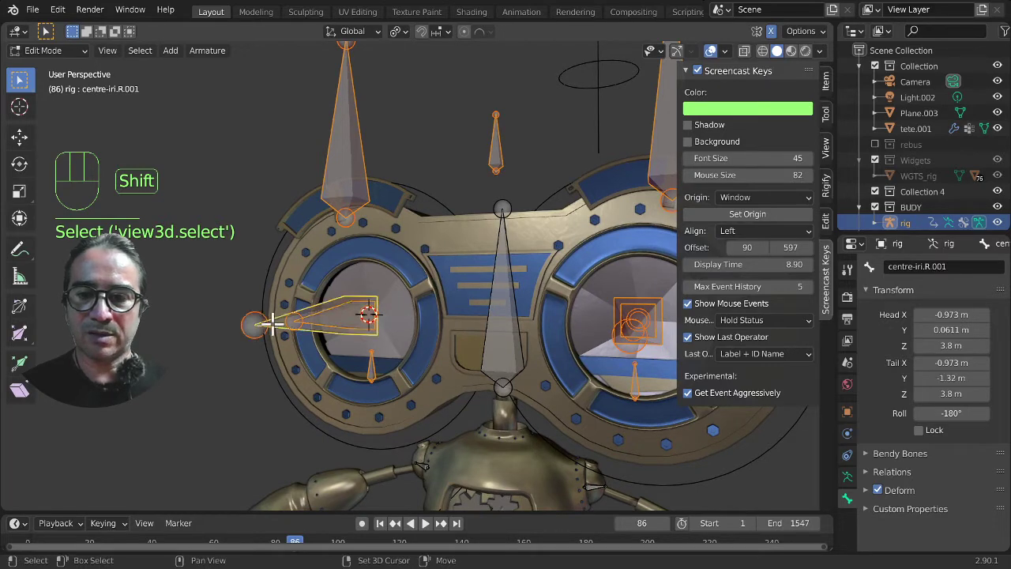
{"action": "middle_click_drag", "start_coordinate": [453, 343], "coordinate": [408, 177]}
{"action": "left_click", "coordinate": [498, 334], "text": "shift"}
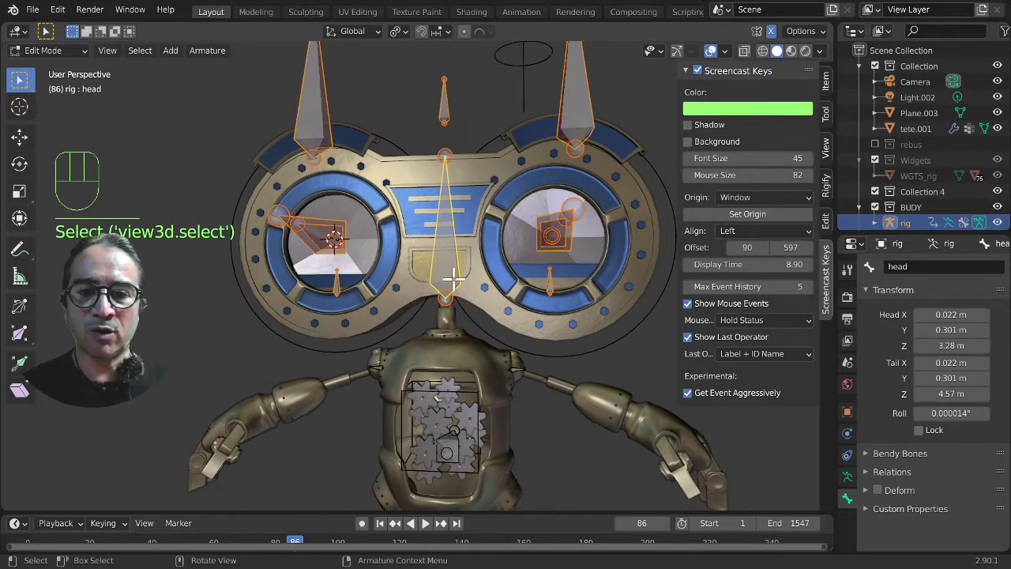
{"action": "key", "text": "ctrl+p"}
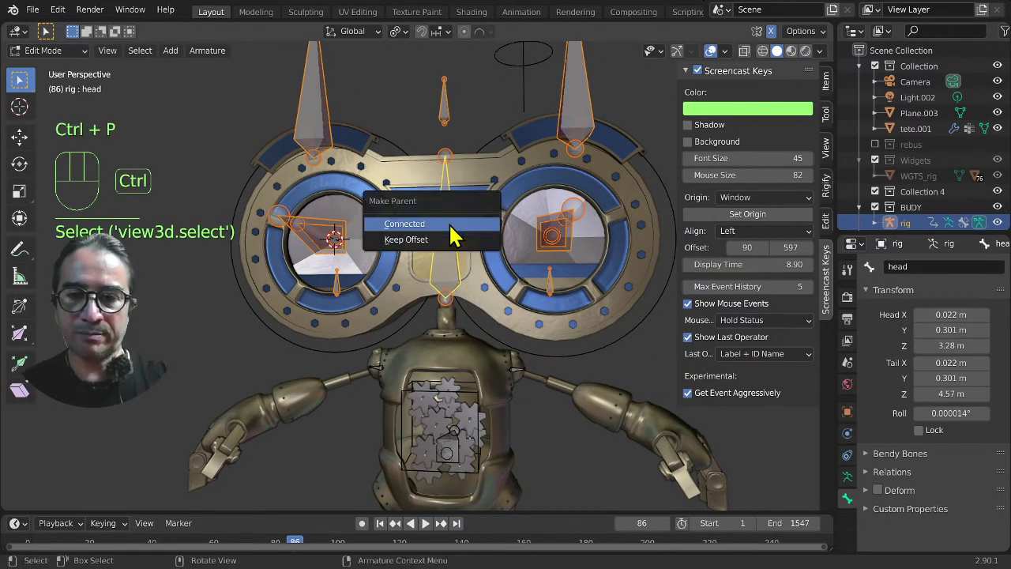
{"action": "left_click", "coordinate": [447, 240]}
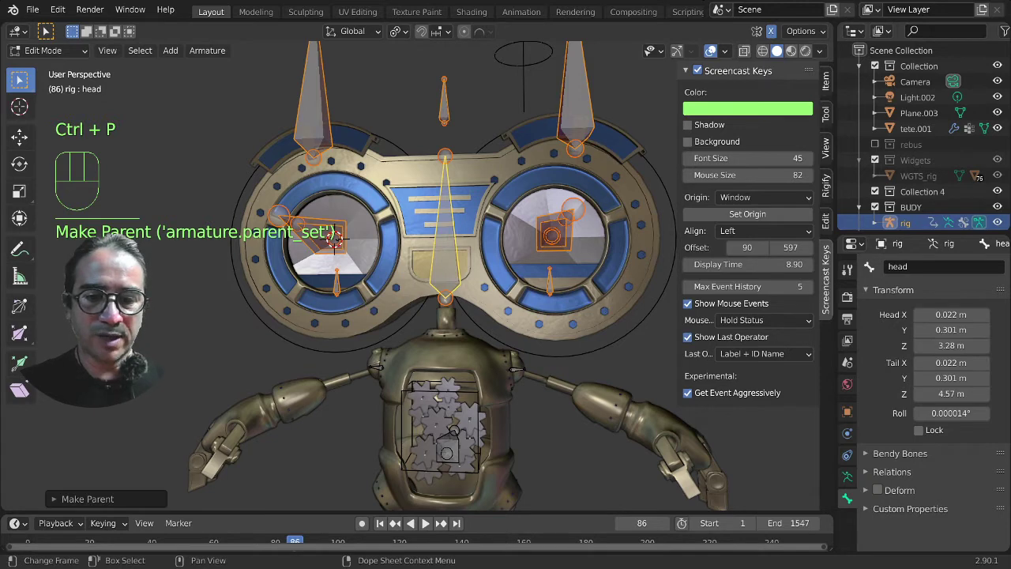
Step: Leave bone editing and switch the rig to Object Mode
{"action": "middle_click_drag", "start_coordinate": [569, 372], "coordinate": [561, 400]}
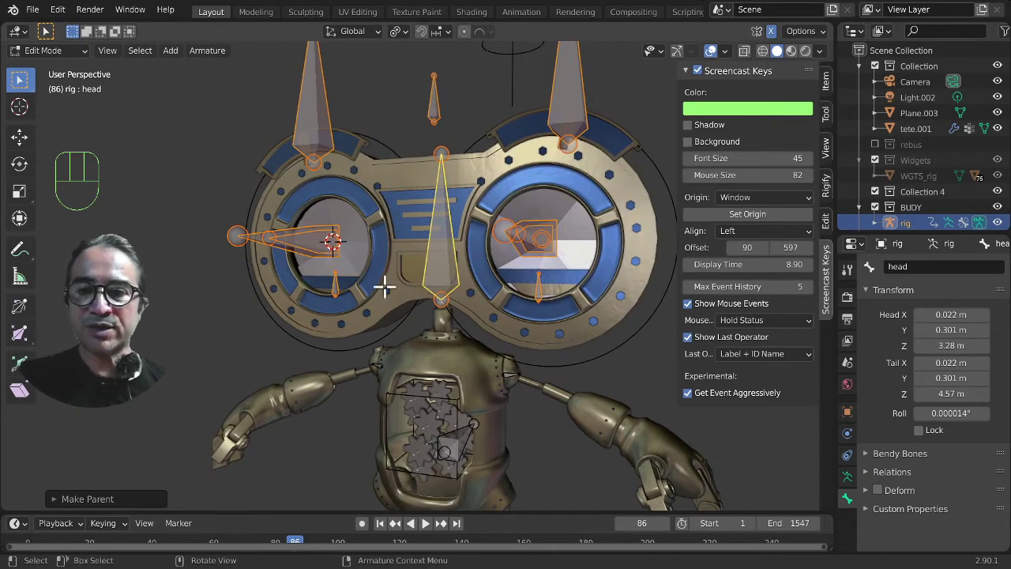
{"action": "scroll", "coordinate": [217, 151], "scroll_direction": "down", "scroll_amount": 3}
{"action": "left_click", "coordinate": [49, 51]}
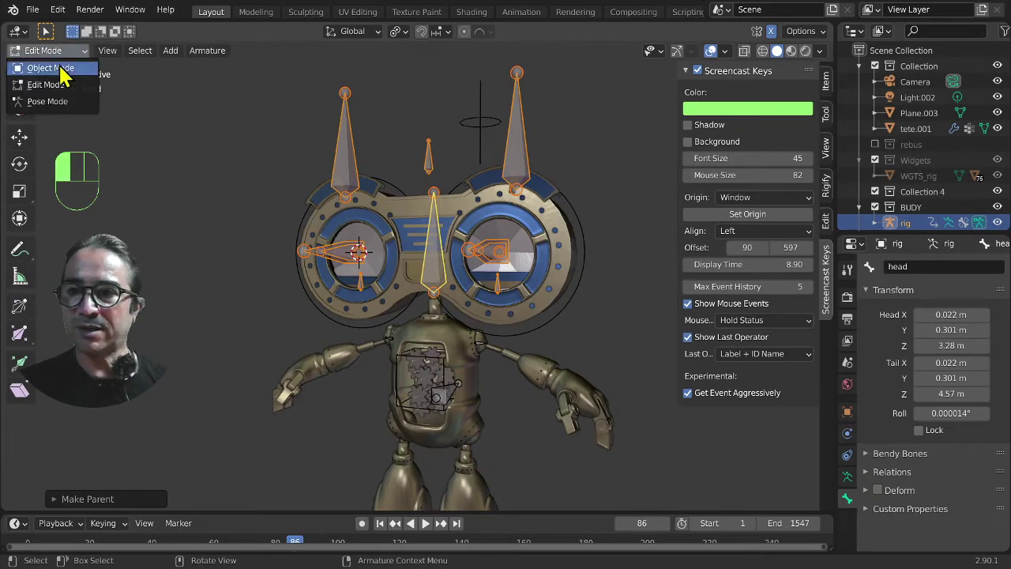
{"action": "left_click", "coordinate": [49, 69]}
Step: Clear the parent of the right upper-eyelid mesh tete.003 while keeping its transformation
{"action": "scroll", "coordinate": [426, 351], "scroll_direction": "up", "scroll_amount": 4}
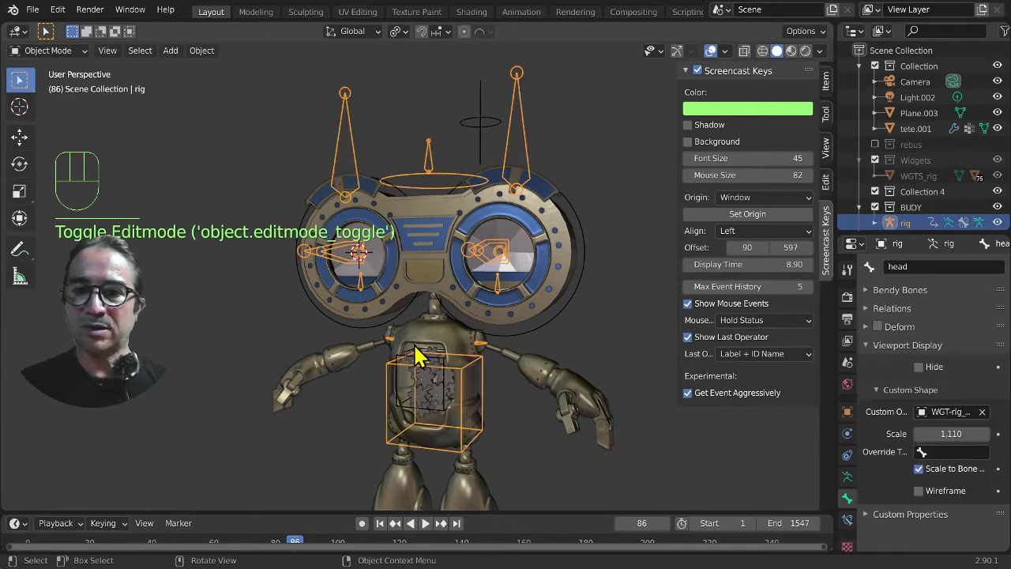
{"action": "key", "text": "KP_1"}
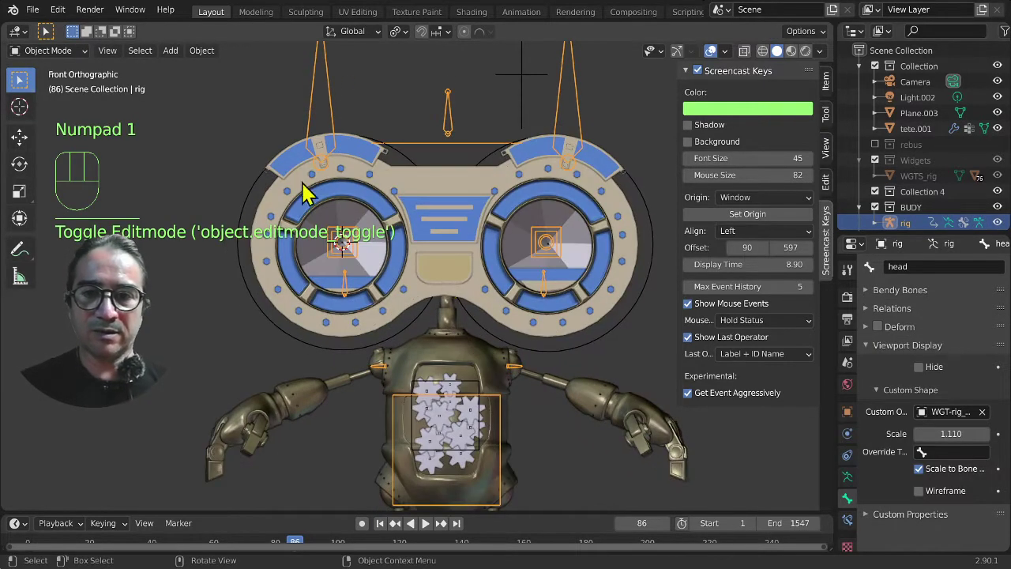
{"action": "middle_click_drag", "start_coordinate": [432, 355], "coordinate": [463, 363], "text": "shift"}
{"action": "left_click", "coordinate": [401, 192]}
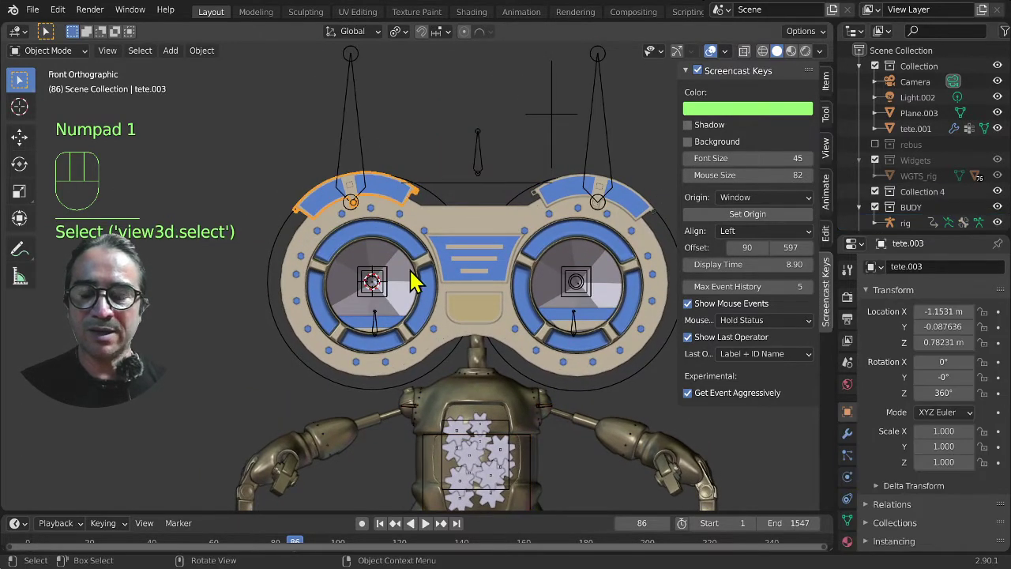
{"action": "scroll", "coordinate": [417, 280], "scroll_direction": "down", "scroll_amount": 1}
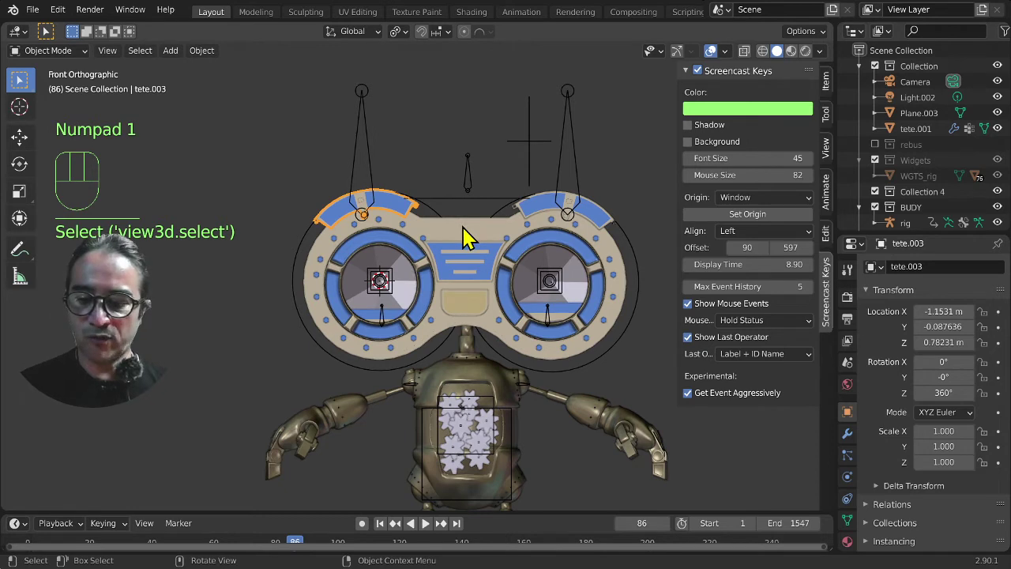
{"action": "key", "text": "alt"}
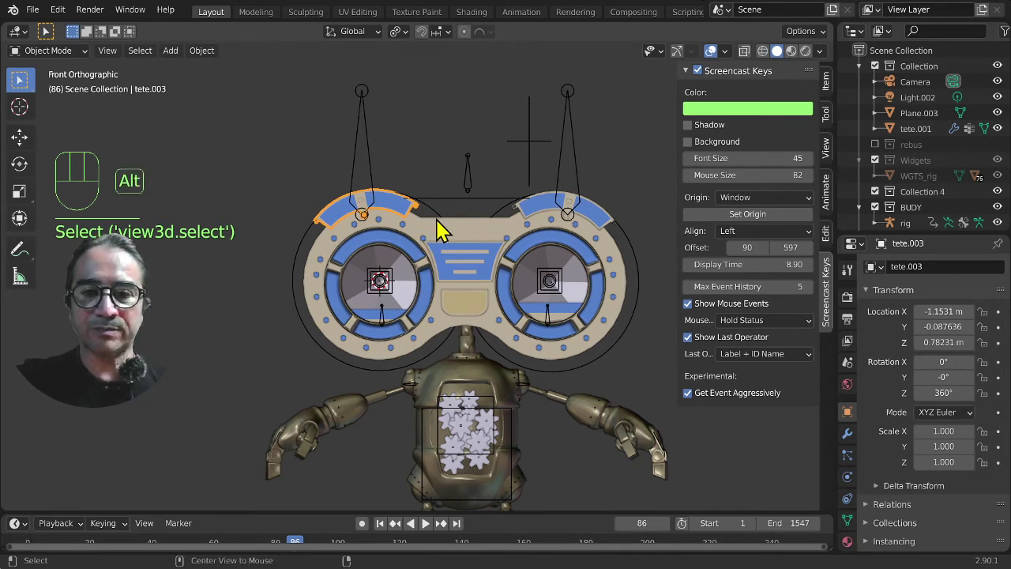
{"action": "key", "text": "alt+p"}
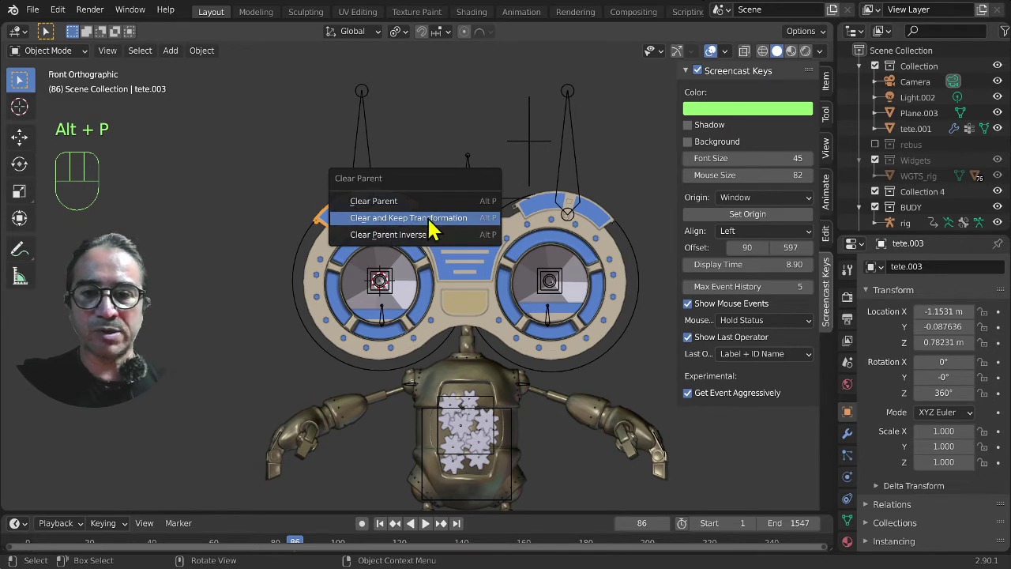
{"action": "left_click", "coordinate": [431, 220]}
Step: Clear the parent of the left upper-eyelid mesh tete.002 while keeping its transformation
{"action": "left_click", "coordinate": [537, 217]}
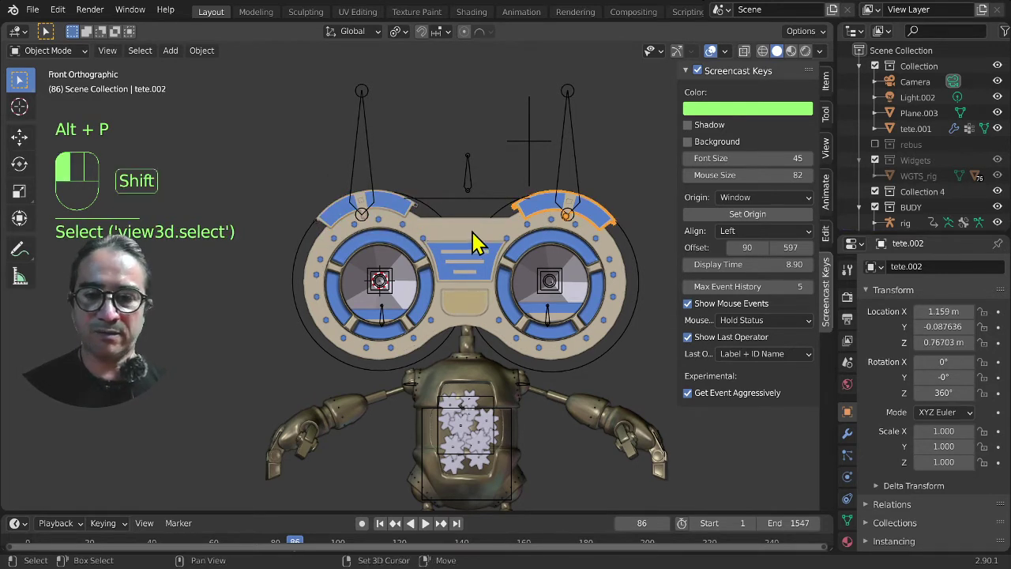
{"action": "left_click", "coordinate": [472, 232], "text": "shift"}
{"action": "left_click", "coordinate": [544, 198]}
{"action": "left_click", "coordinate": [537, 208]}
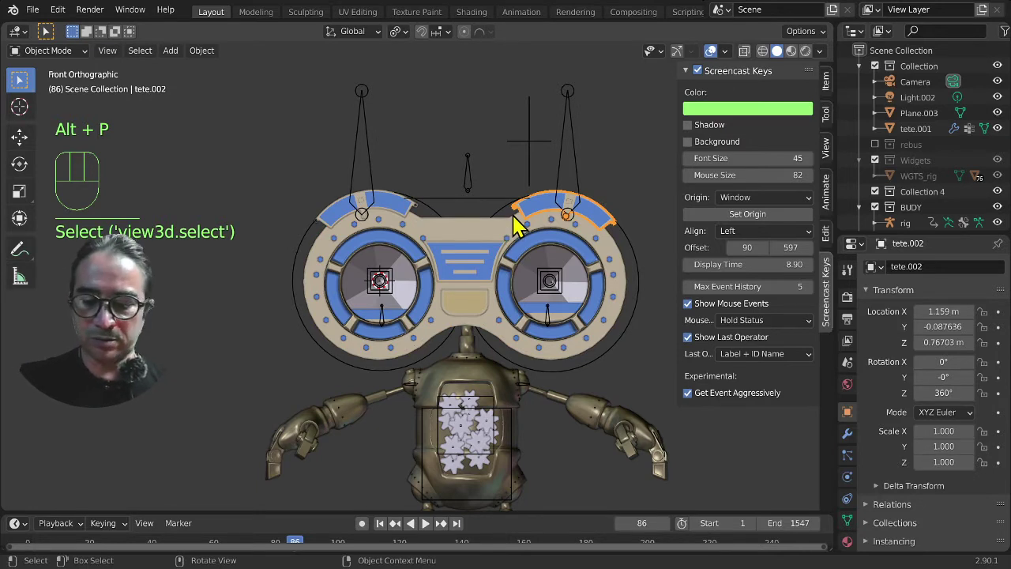
{"action": "key", "text": "alt+p"}
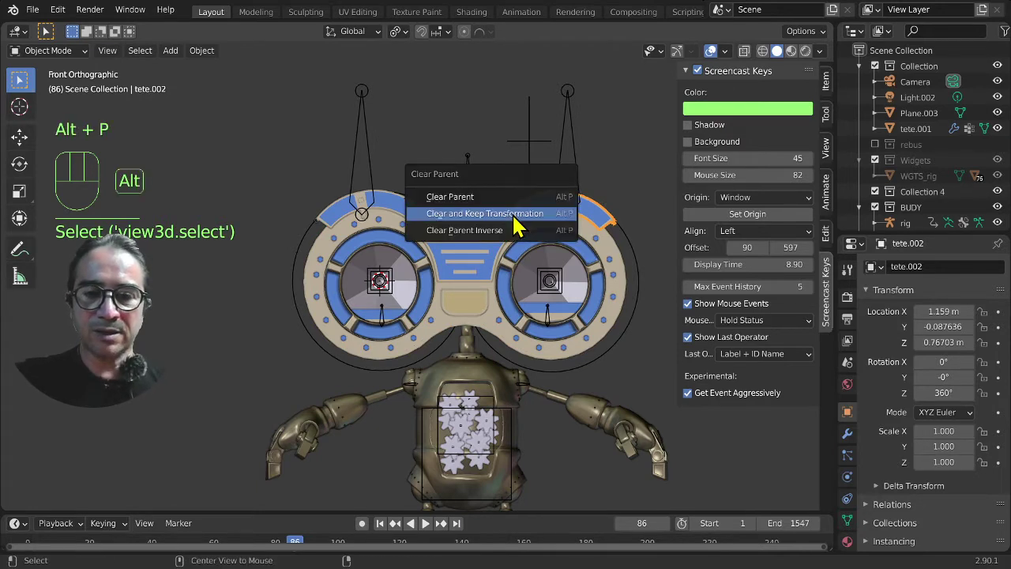
{"action": "left_click", "coordinate": [506, 218]}
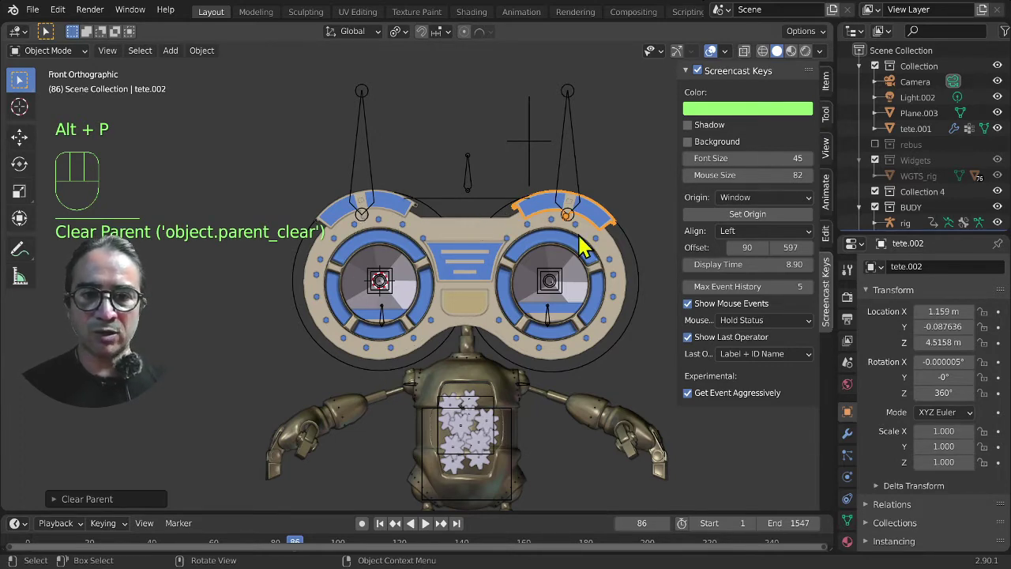
Step: Snap the 3D cursor to the origin of the left upper-eyelid mesh tete.002
{"action": "scroll", "coordinate": [593, 232], "scroll_direction": "up", "scroll_amount": 5}
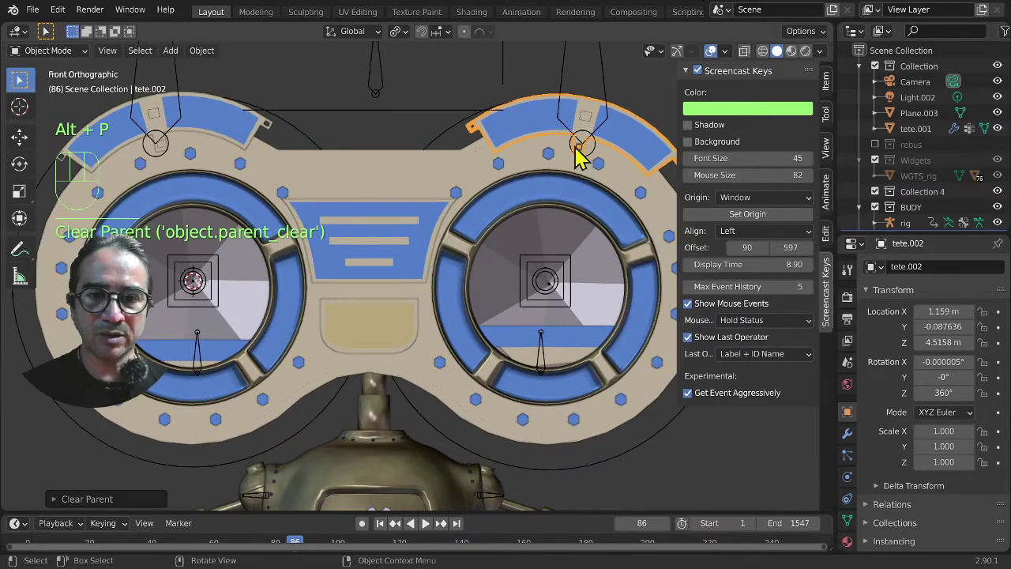
{"action": "key", "text": "shift+s"}
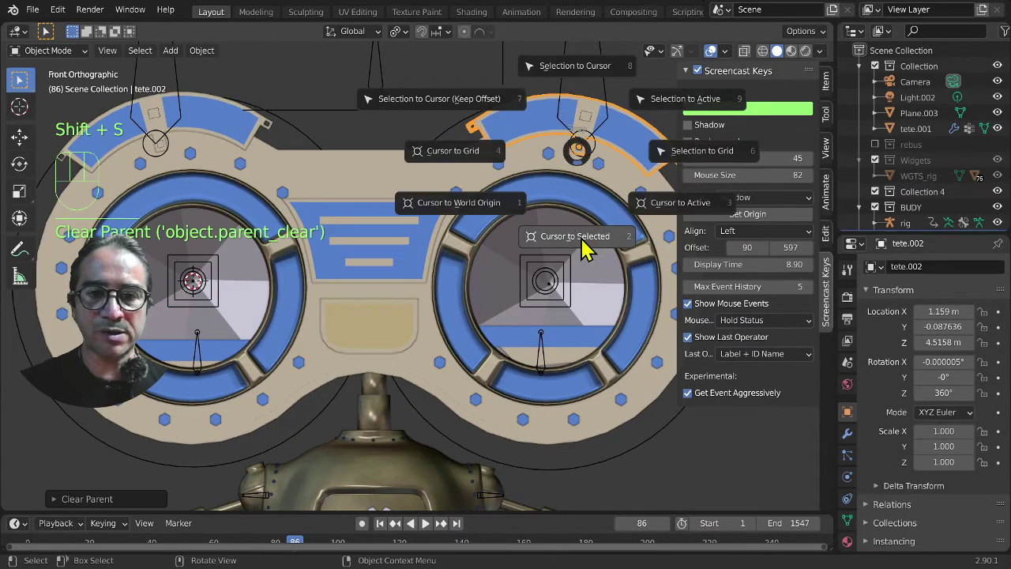
{"action": "left_click", "coordinate": [583, 248]}
{"action": "scroll", "coordinate": [576, 214], "scroll_direction": "down", "scroll_amount": 2}
{"action": "middle_click_drag", "start_coordinate": [576, 214], "coordinate": [577, 238], "text": "shift"}
{"action": "scroll", "coordinate": [541, 219], "scroll_direction": "up", "scroll_amount": 2}
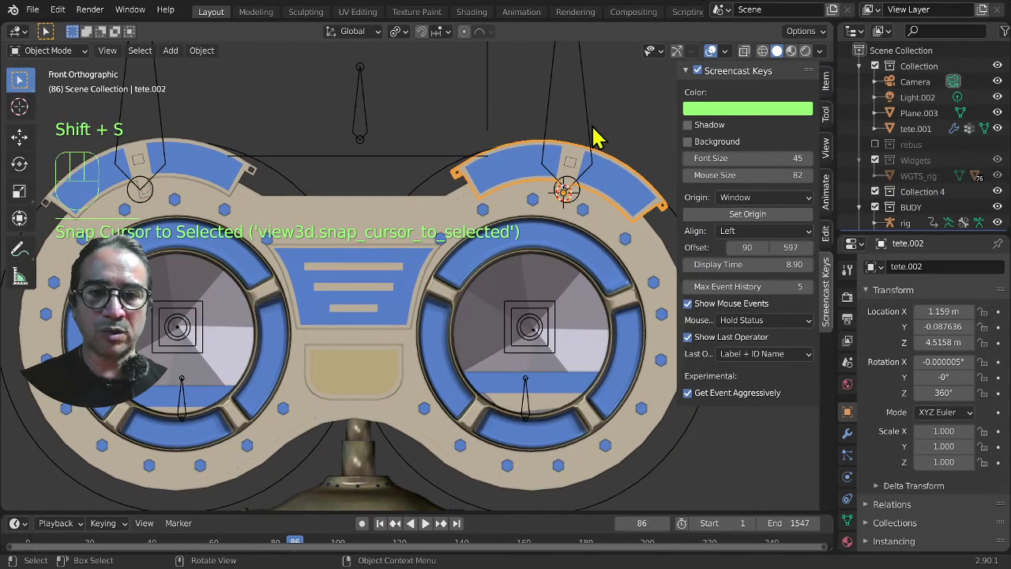
Step: Apply all transforms to the left upper-eyelid mesh tete.002
{"action": "left_click", "coordinate": [581, 101]}
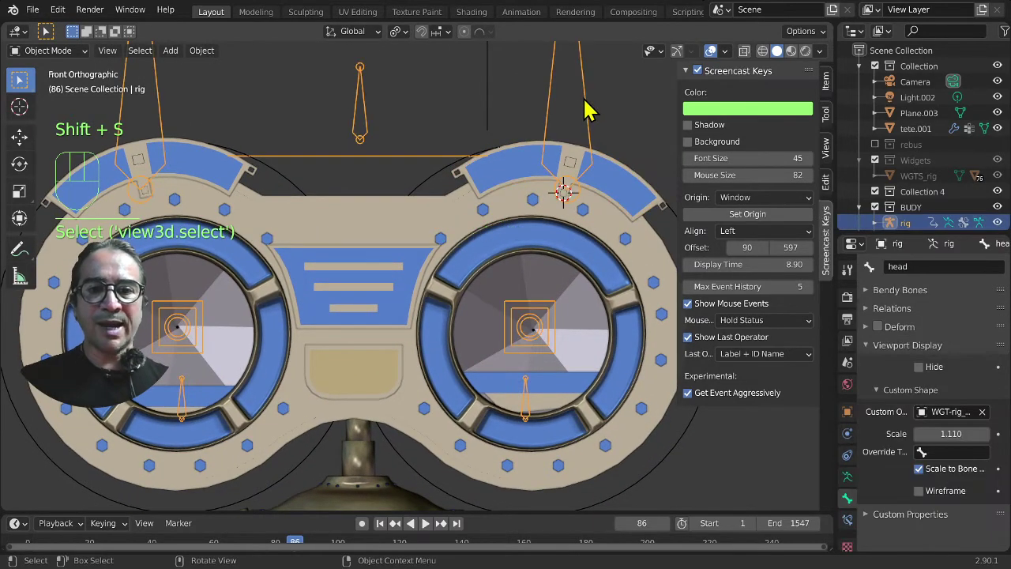
{"action": "left_click", "coordinate": [598, 192]}
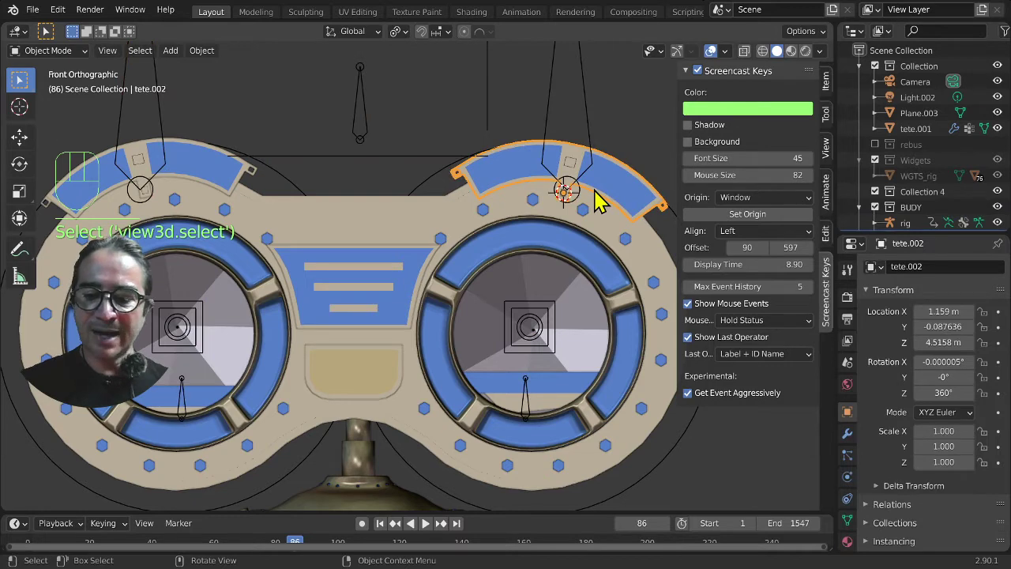
{"action": "scroll", "coordinate": [558, 305], "scroll_direction": "down", "scroll_amount": 2}
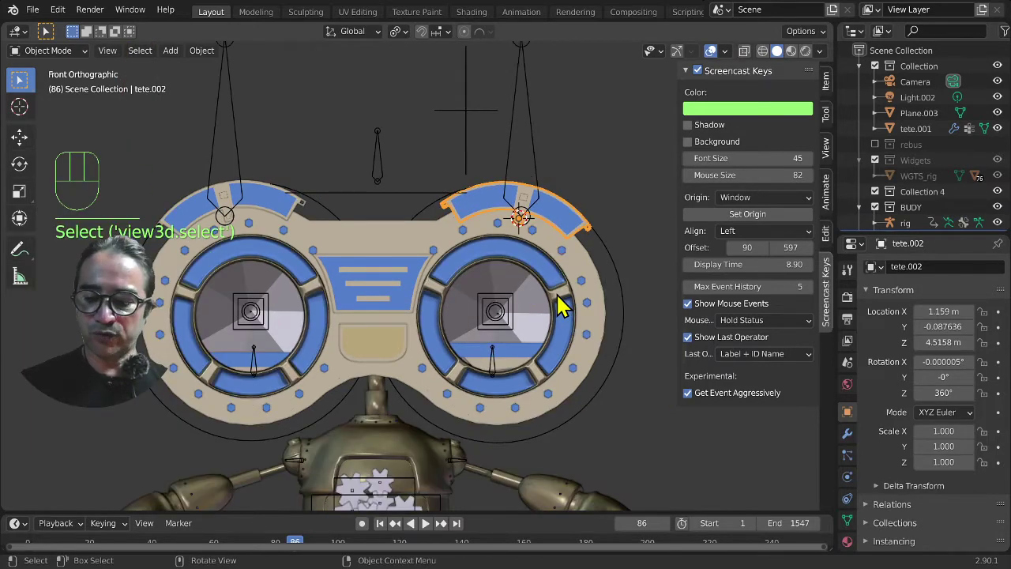
{"action": "key", "text": "ctrl+a"}
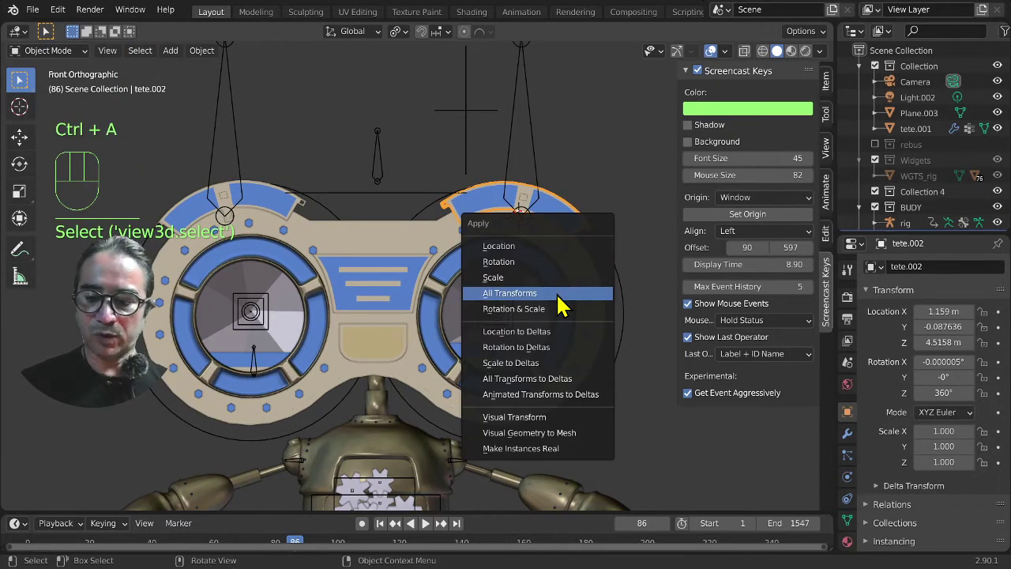
{"action": "key", "text": "ctrl+a"}
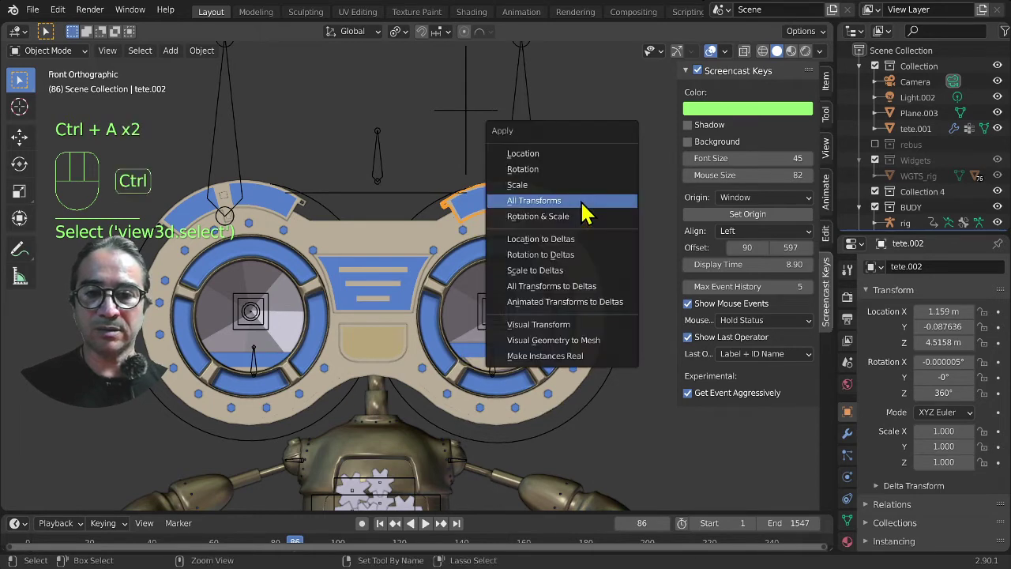
{"action": "left_click", "coordinate": [202, 50]}
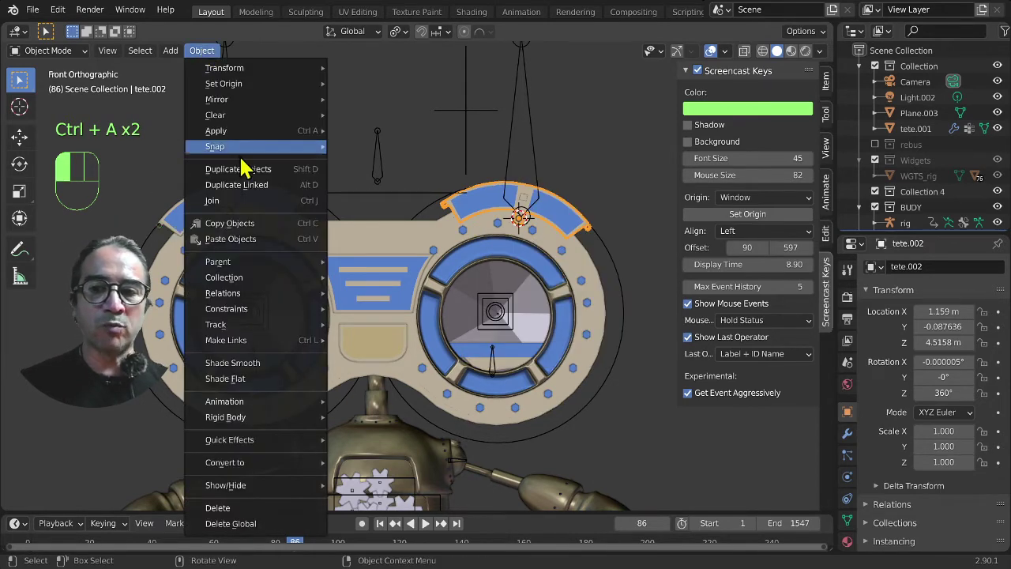
{"action": "mouse_move", "coordinate": [237, 100]}
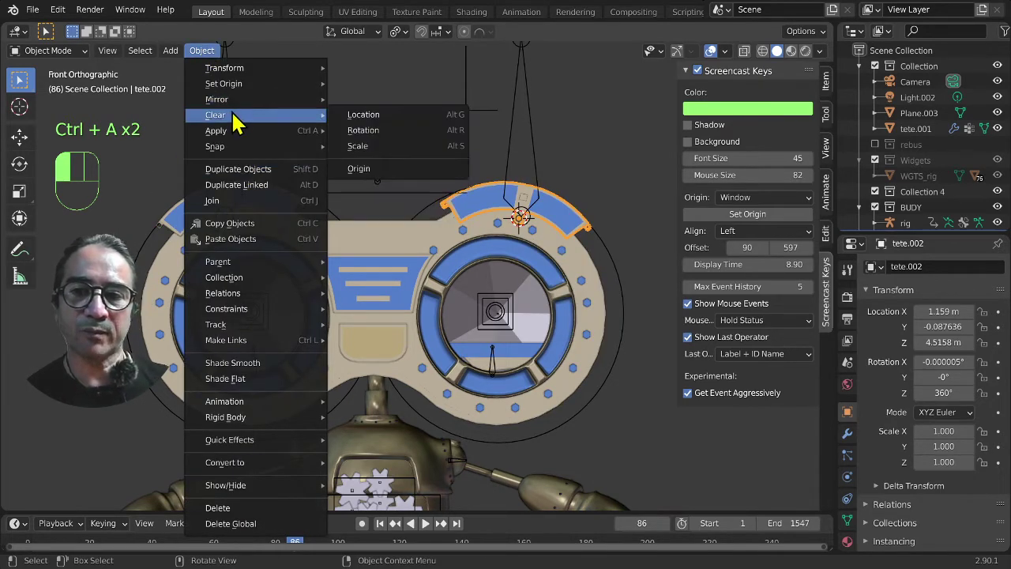
{"action": "mouse_move", "coordinate": [222, 133]}
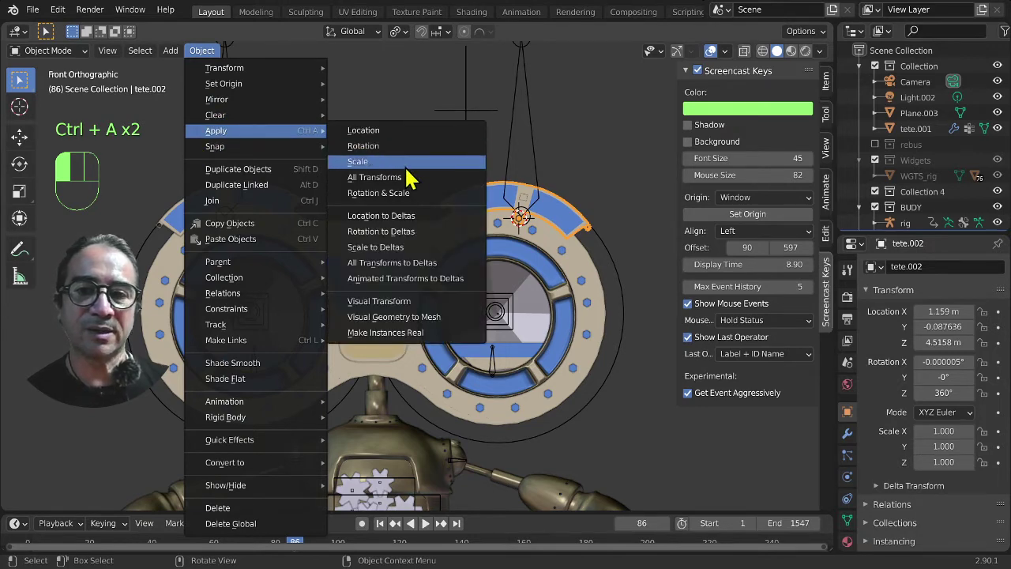
{"action": "left_click", "coordinate": [376, 179]}
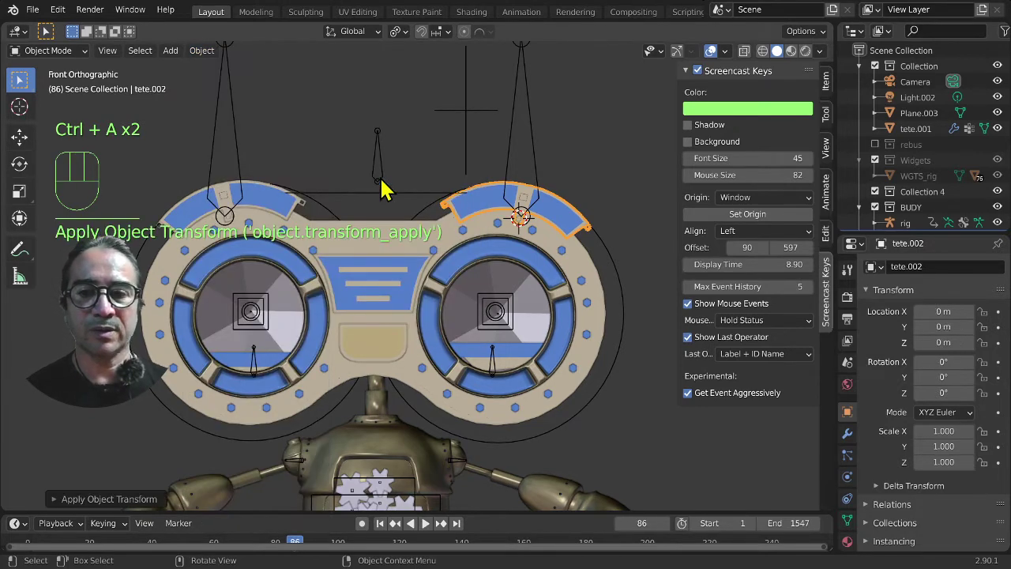
Step: Apply all transforms to the right upper-eyelid mesh tete.003
{"action": "left_click", "coordinate": [275, 204]}
{"action": "key", "text": "ctrl+a"}
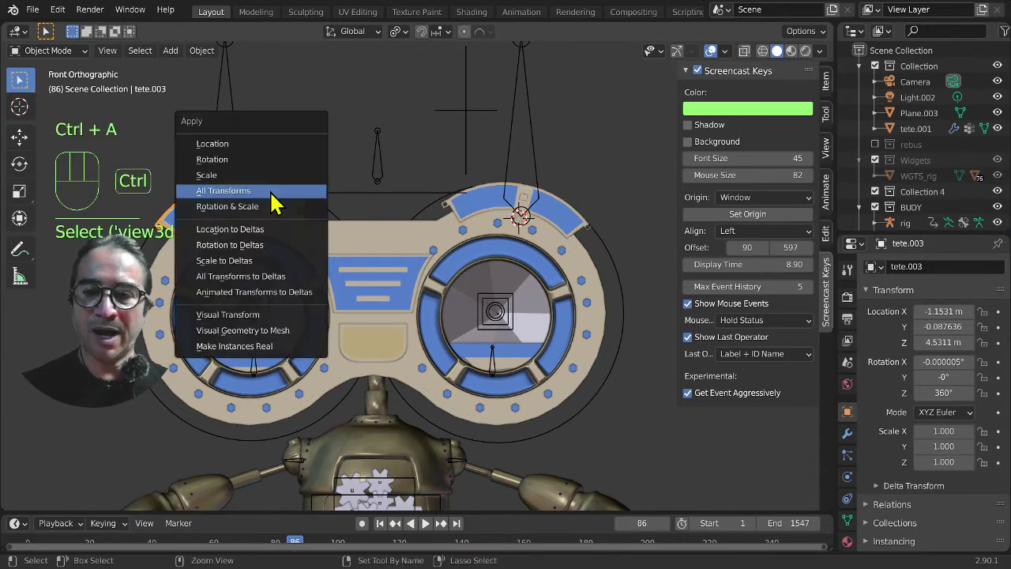
{"action": "left_click", "coordinate": [226, 192]}
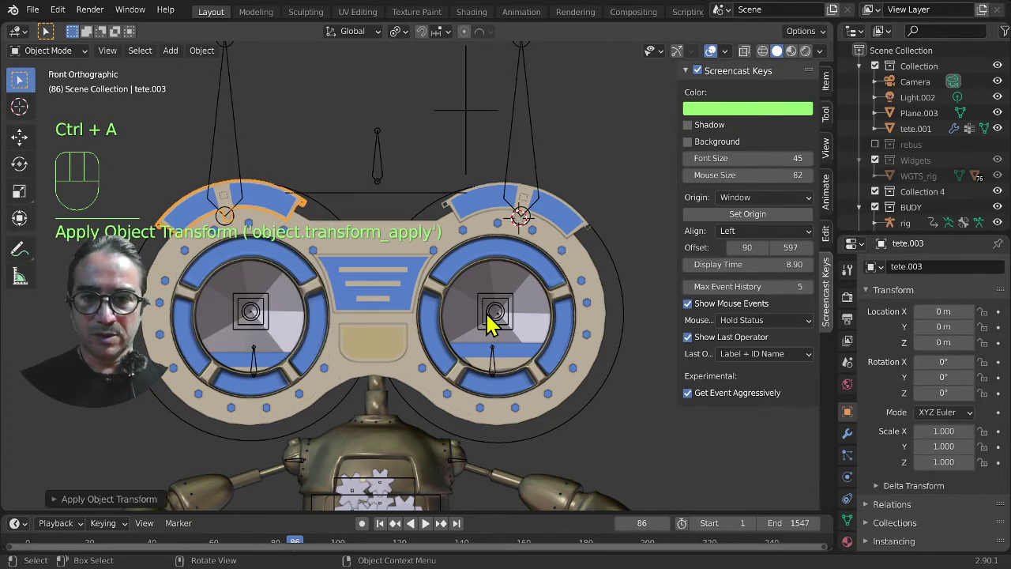
Step: Parent the left upper-eyelid mesh tete.002 to the rig bone centre-iri.L.002 with the Bone parent type
{"action": "left_click", "coordinate": [561, 224]}
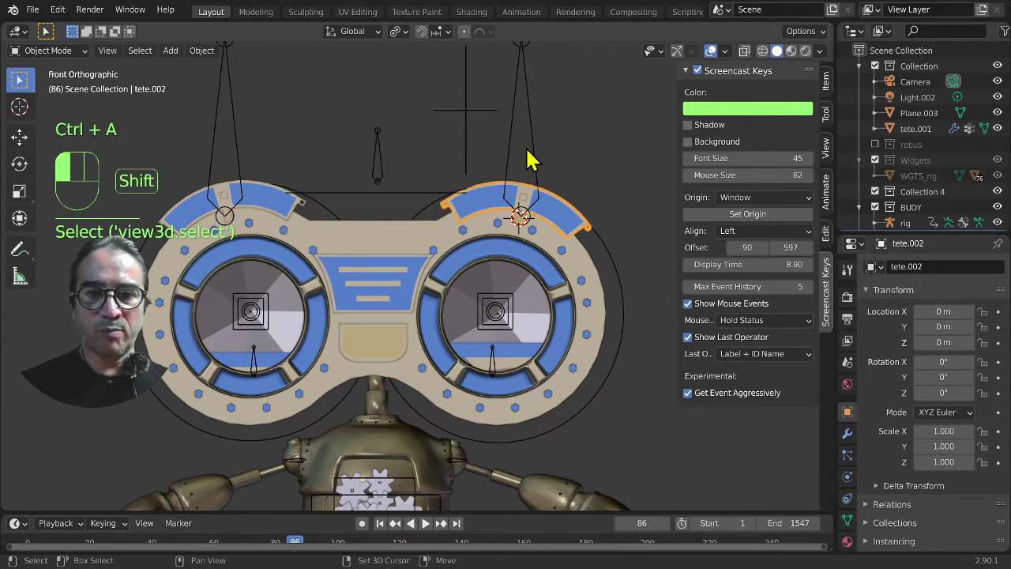
{"action": "left_click", "coordinate": [532, 157], "text": "shift"}
{"action": "key", "text": "ctrl+Tab"}
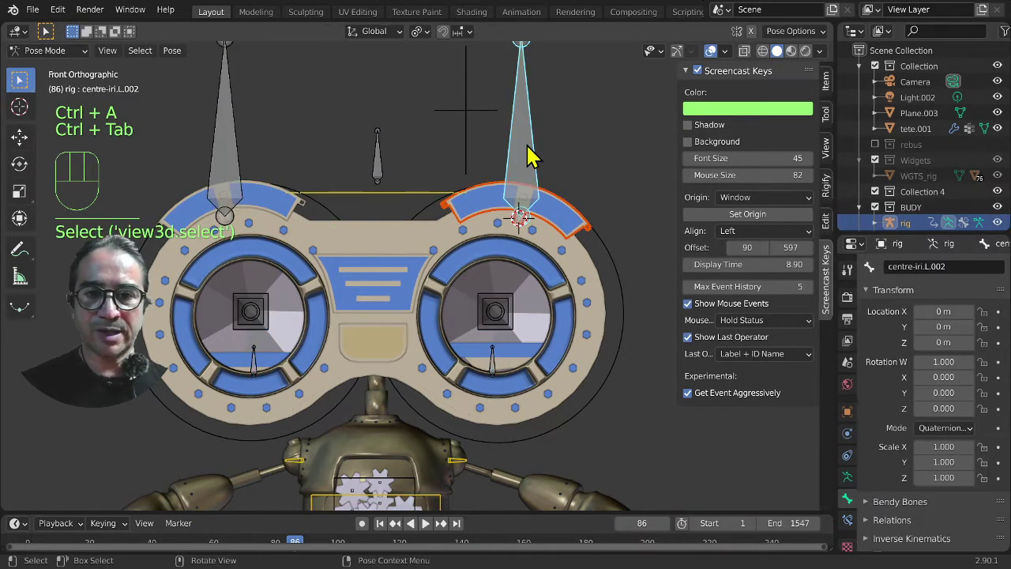
{"action": "key", "text": "ctrl+p"}
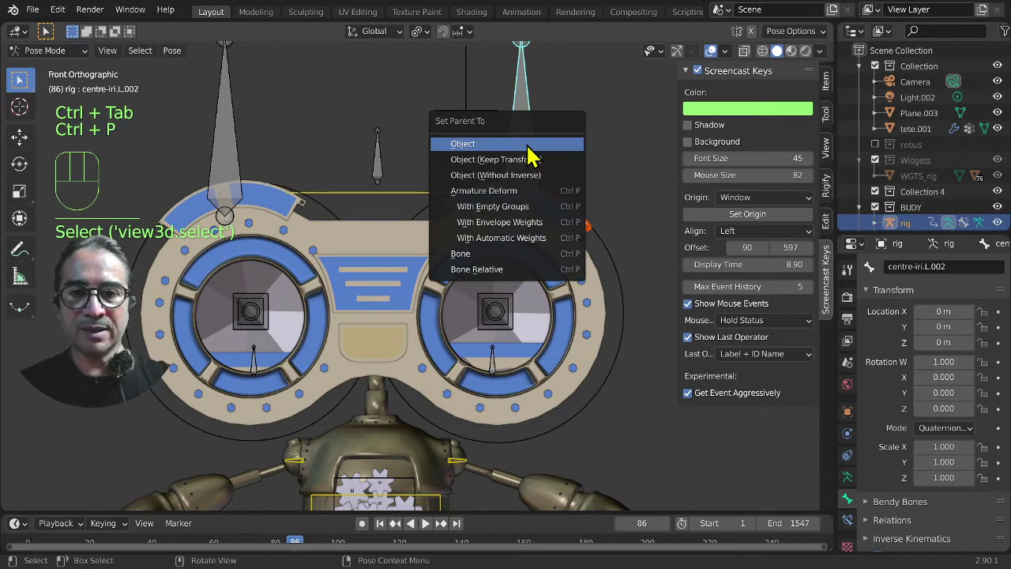
{"action": "left_click", "coordinate": [461, 260]}
{"action": "left_click", "coordinate": [556, 219]}
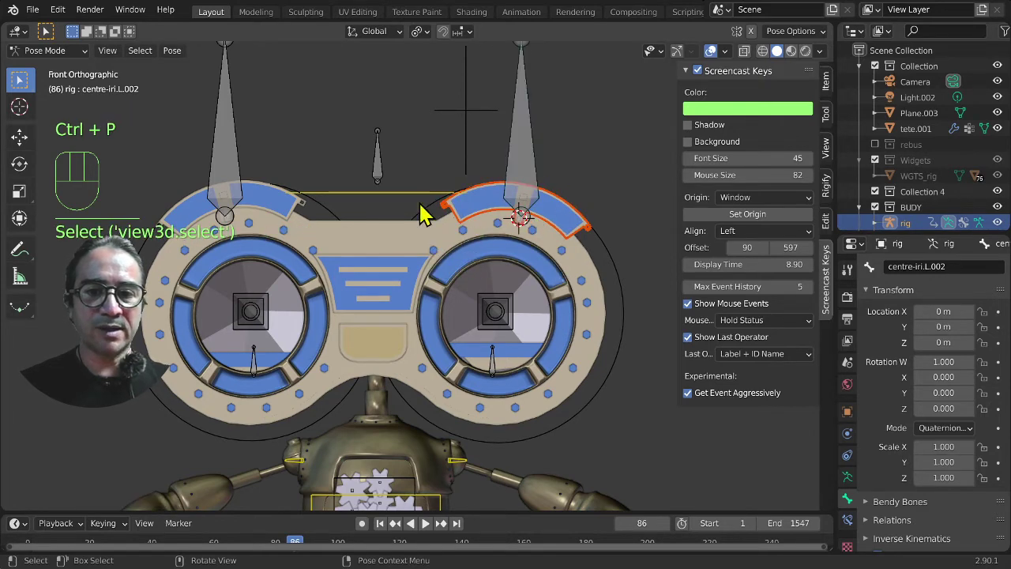
Step: Parent the right upper-eyelid mesh tete.003 to the rig bone centre-iri.R.002 with the Bone parent type
{"action": "middle_click_drag", "start_coordinate": [332, 282], "coordinate": [419, 286], "text": "shift"}
{"action": "left_click", "coordinate": [378, 220]}
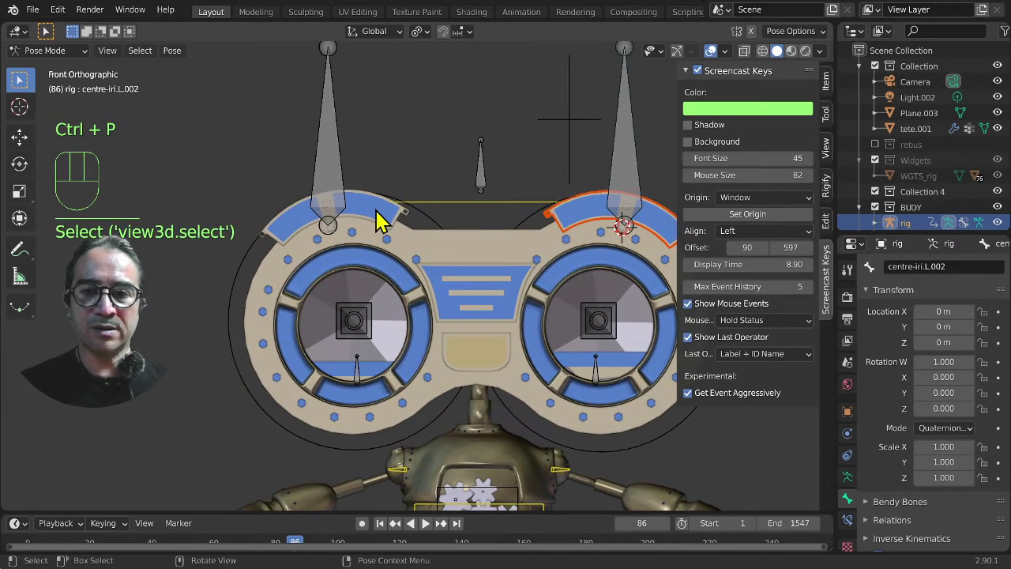
{"action": "key", "text": "ctrl+Tab"}
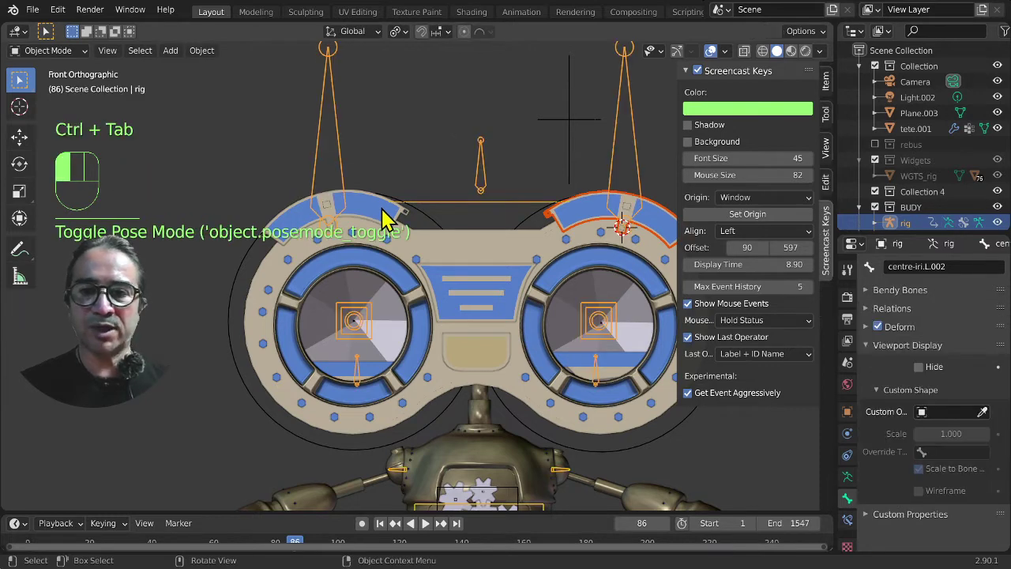
{"action": "left_click", "coordinate": [383, 220], "text": "shift"}
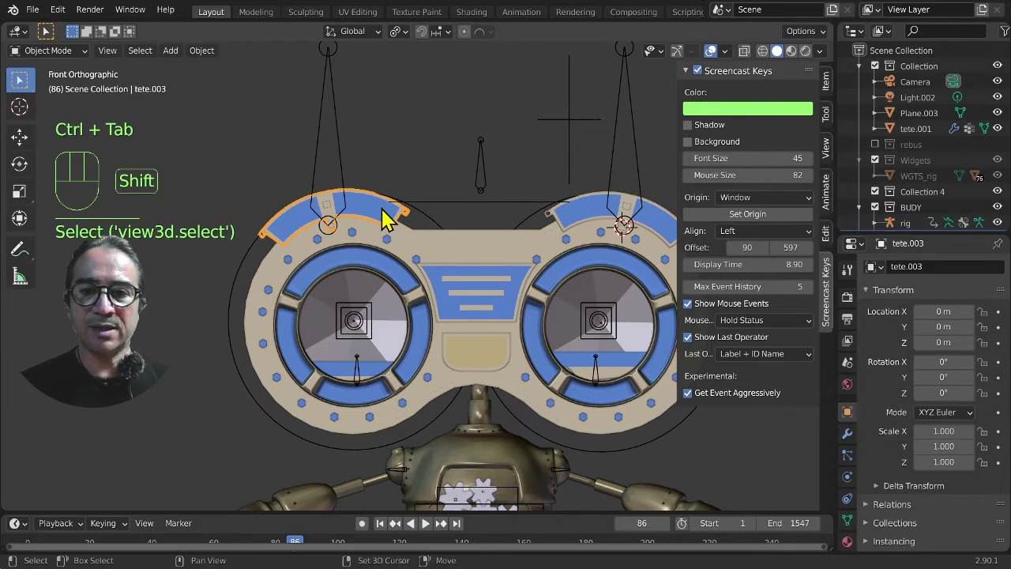
{"action": "left_click", "coordinate": [333, 143], "text": "shift"}
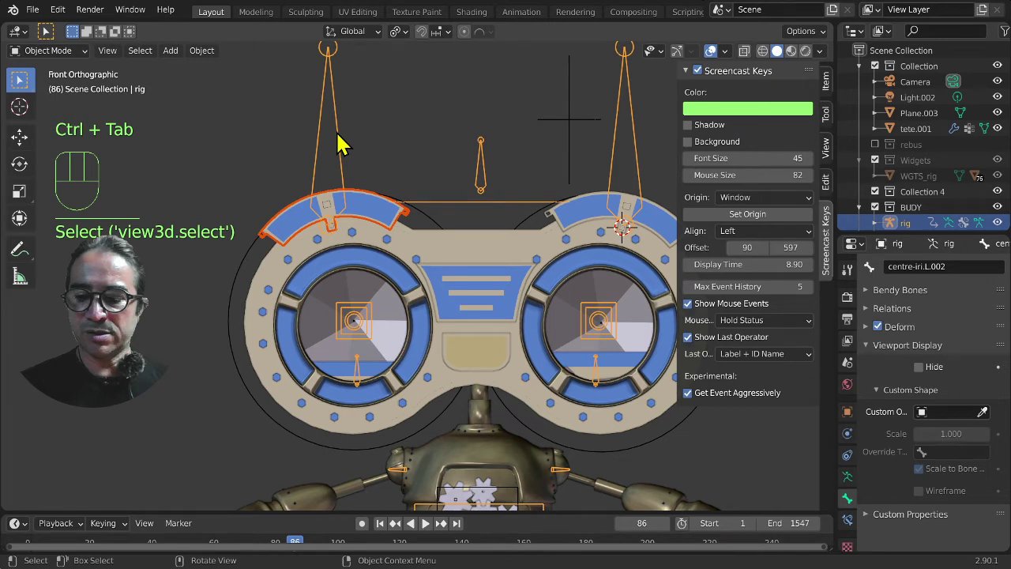
{"action": "key", "text": "ctrl+Tab"}
{"action": "key", "text": "ctrl+p"}
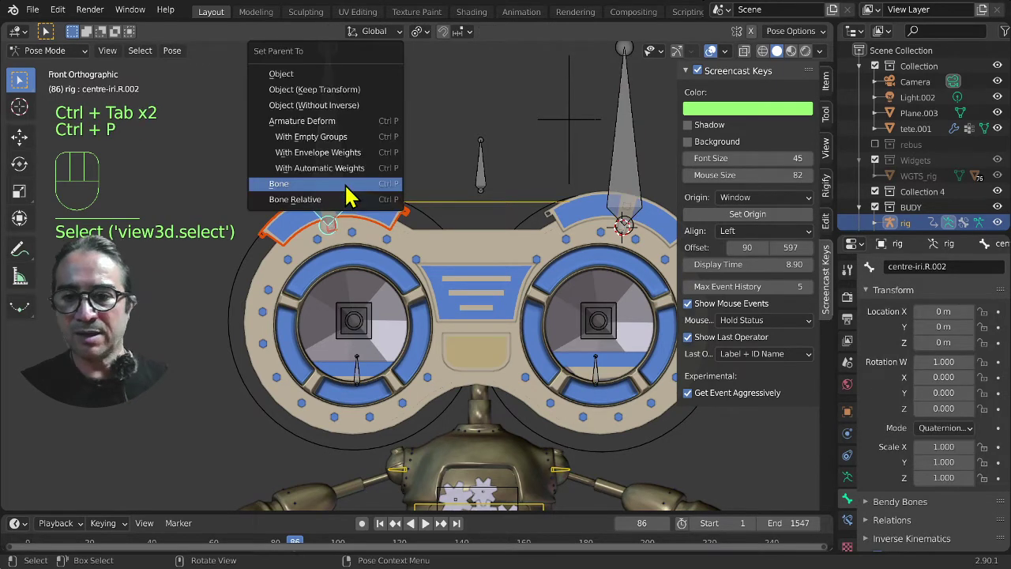
{"action": "left_click", "coordinate": [346, 185]}
Step: Return to Object Mode and clear the parent of the left lower-eyelid mesh Circle while keeping its transformation
{"action": "scroll", "coordinate": [345, 190], "scroll_direction": "down", "scroll_amount": 2}
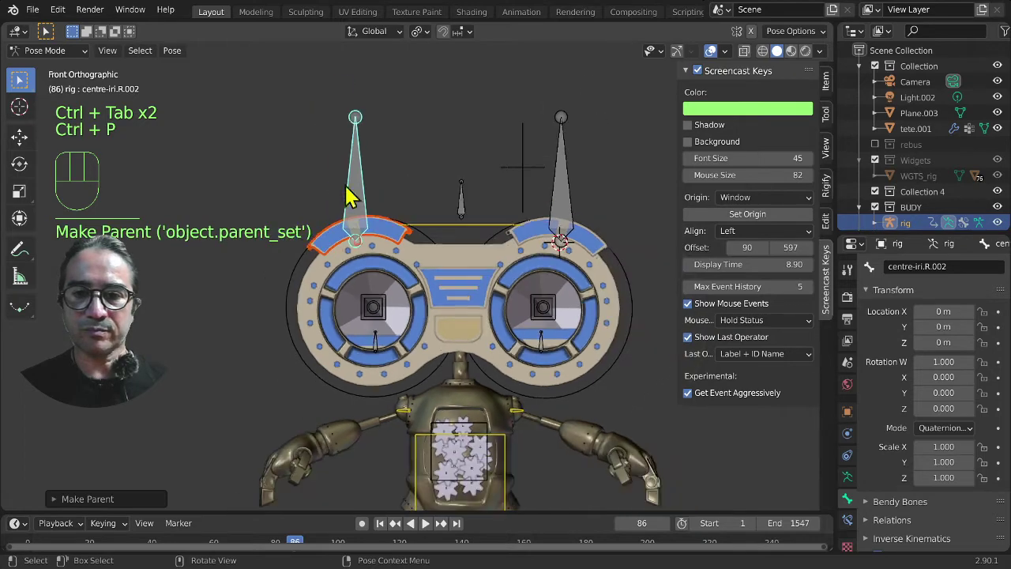
{"action": "mouse_move", "coordinate": [473, 407]}
{"action": "middle_mouse_down", "text": "shift"}
{"action": "mouse_move", "coordinate": [474, 379]}
{"action": "mouse_move", "coordinate": [500, 413]}
{"action": "mouse_move", "coordinate": [492, 409]}
{"action": "middle_mouse_up", "text": "shift"}
{"action": "scroll", "coordinate": [506, 332], "scroll_direction": "up", "scroll_amount": 2}
{"action": "middle_click_drag", "start_coordinate": [548, 352], "coordinate": [459, 261], "text": "shift"}
{"action": "left_click", "coordinate": [458, 261]}
{"action": "key", "text": "ctrl+Tab"}
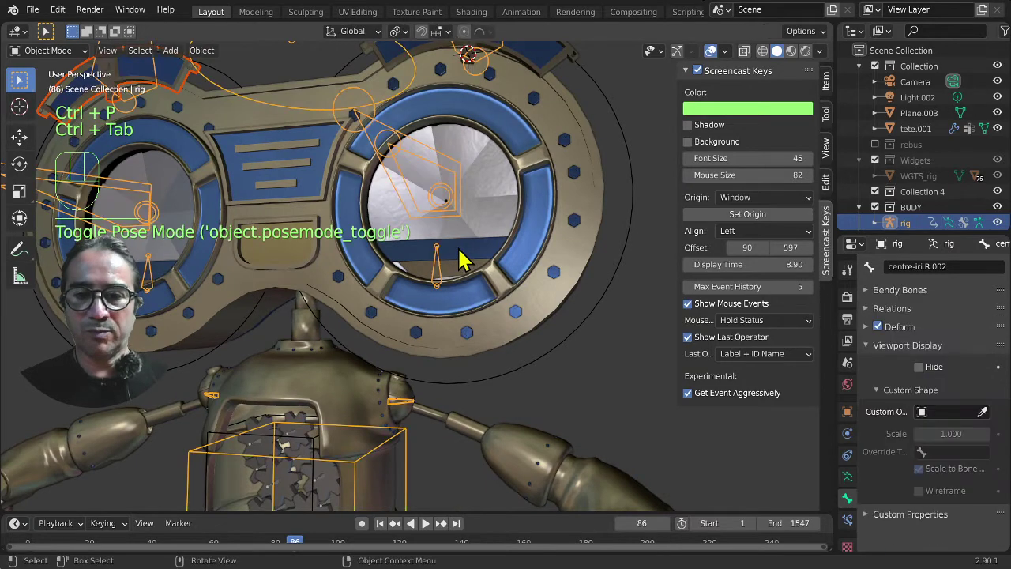
{"action": "left_click", "coordinate": [462, 261]}
{"action": "scroll", "coordinate": [531, 345], "scroll_direction": "down", "scroll_amount": 3}
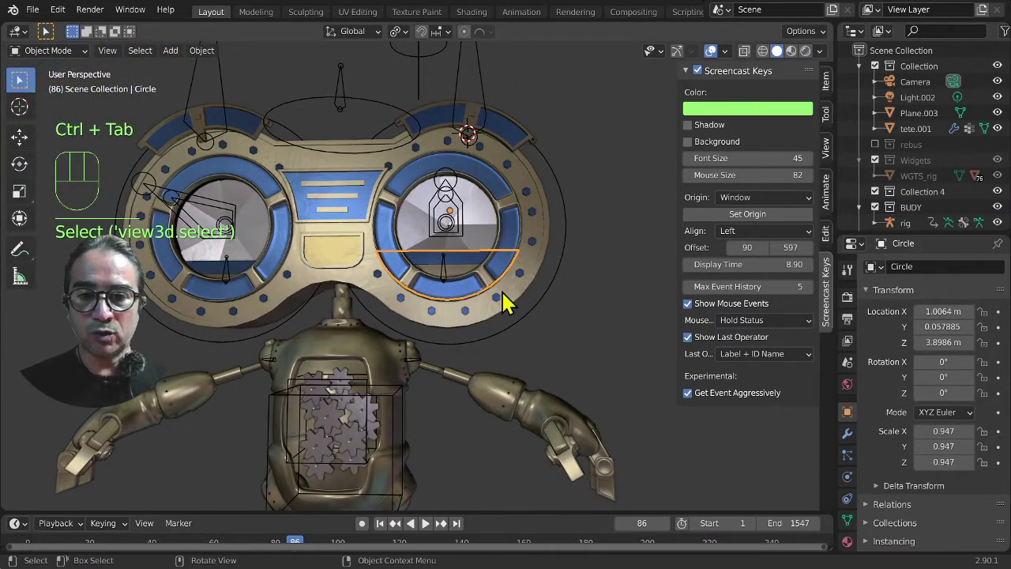
{"action": "key", "text": "alt+p"}
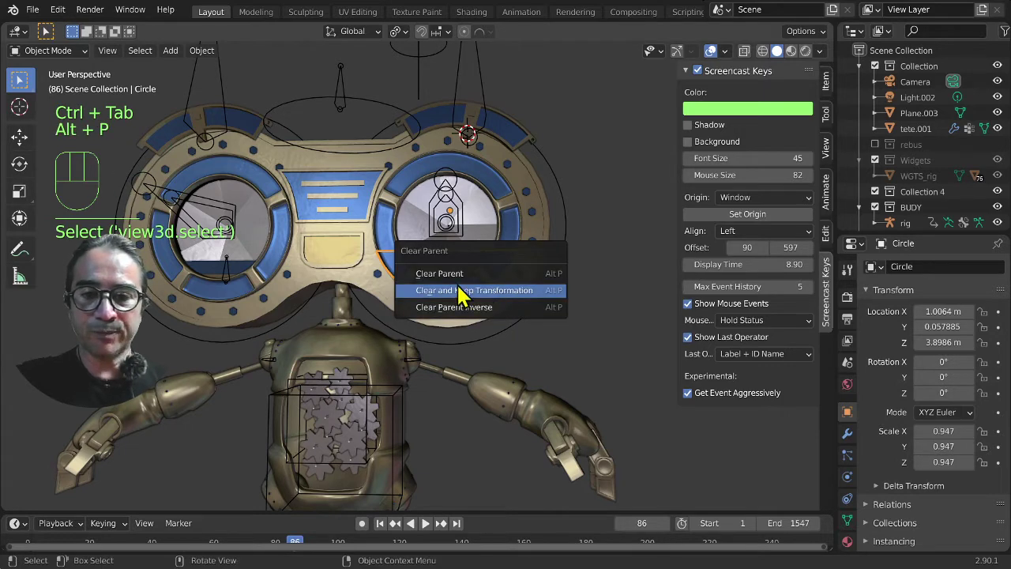
{"action": "left_click", "coordinate": [485, 290]}
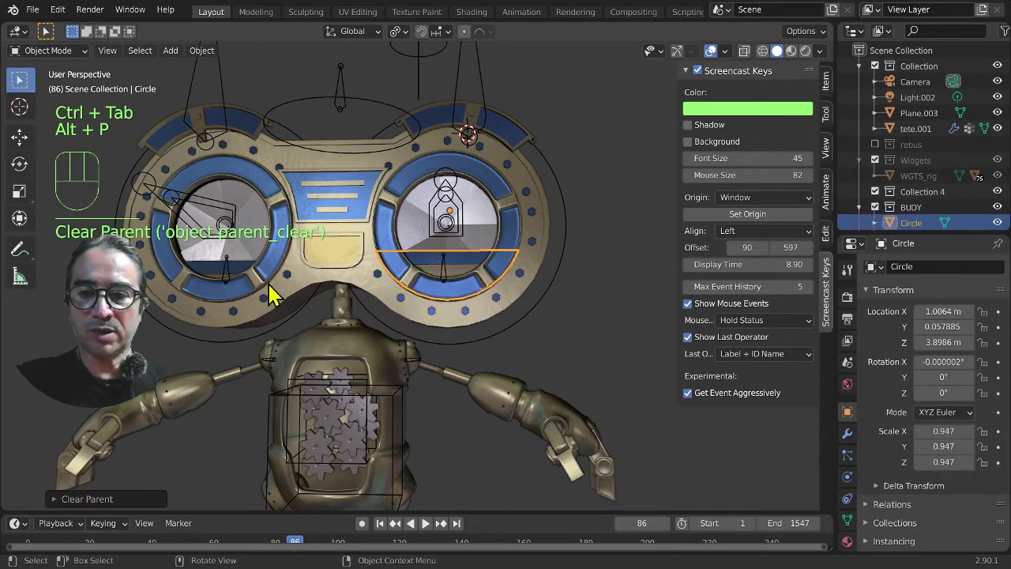
Step: Clear the parent of the right lower-eyelid mesh Circle.001 while keeping its transformation
{"action": "left_click", "coordinate": [202, 272]}
{"action": "key", "text": "alt+p"}
{"action": "left_click", "coordinate": [213, 268]}
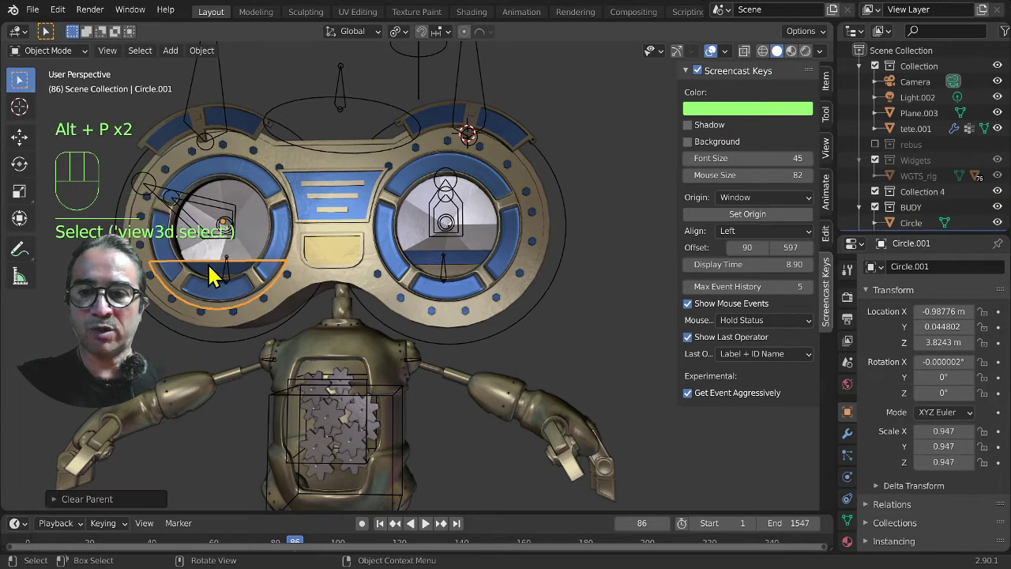
Step: Apply all transforms to both lower-eyelid meshes, Circle and Circle.001, together
{"action": "scroll", "coordinate": [443, 277], "scroll_direction": "up", "scroll_amount": 1}
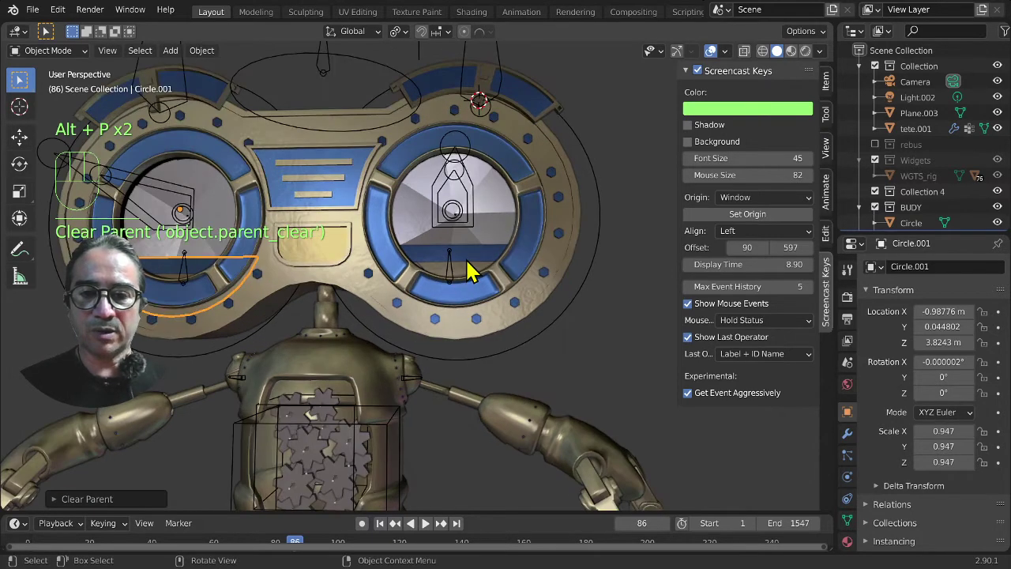
{"action": "left_click", "coordinate": [468, 271]}
{"action": "left_click", "coordinate": [163, 276], "text": "shift"}
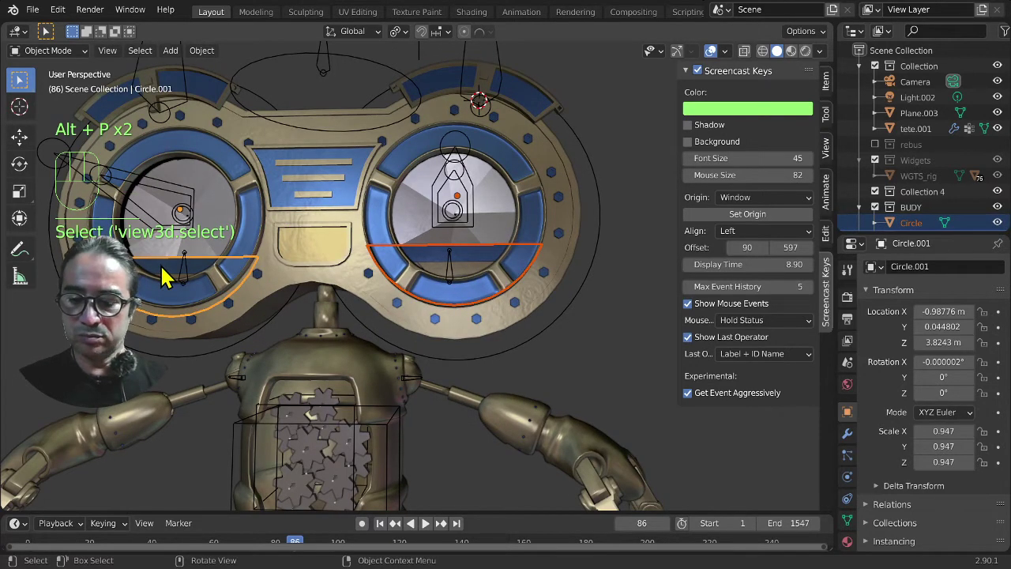
{"action": "key", "text": "ctrl"}
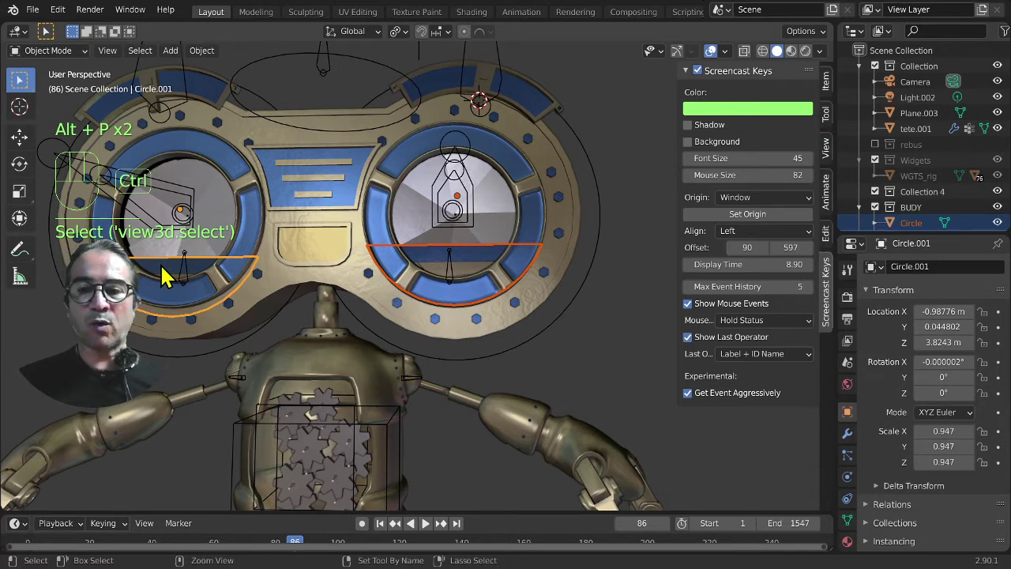
{"action": "key", "text": "ctrl+a"}
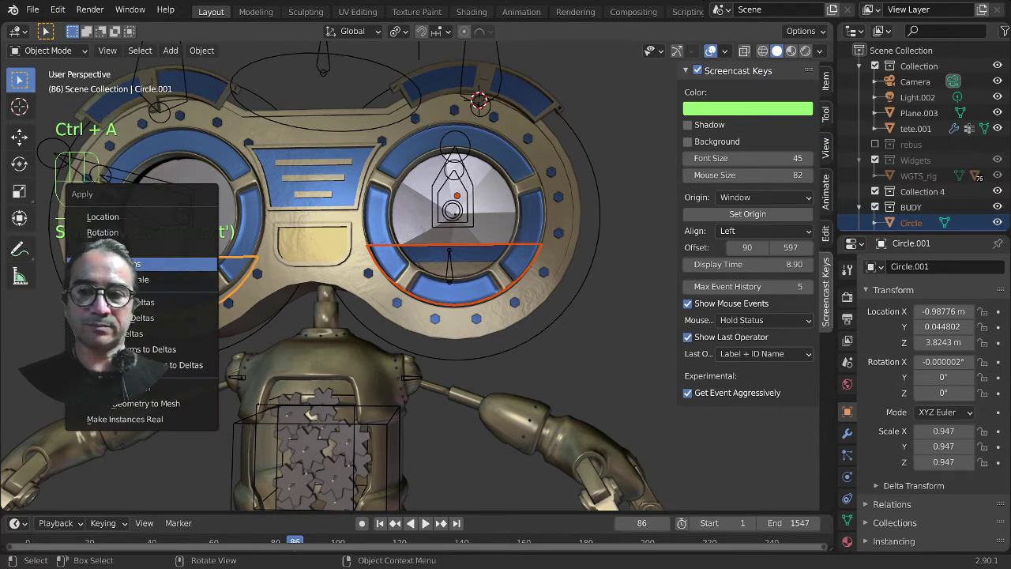
{"action": "left_click", "coordinate": [162, 265]}
Step: Parent the left lower-eyelid mesh Circle to the rig bone centre-iri.L.003 with the Bone parent type
{"action": "scroll", "coordinate": [474, 273], "scroll_direction": "up", "scroll_amount": 3}
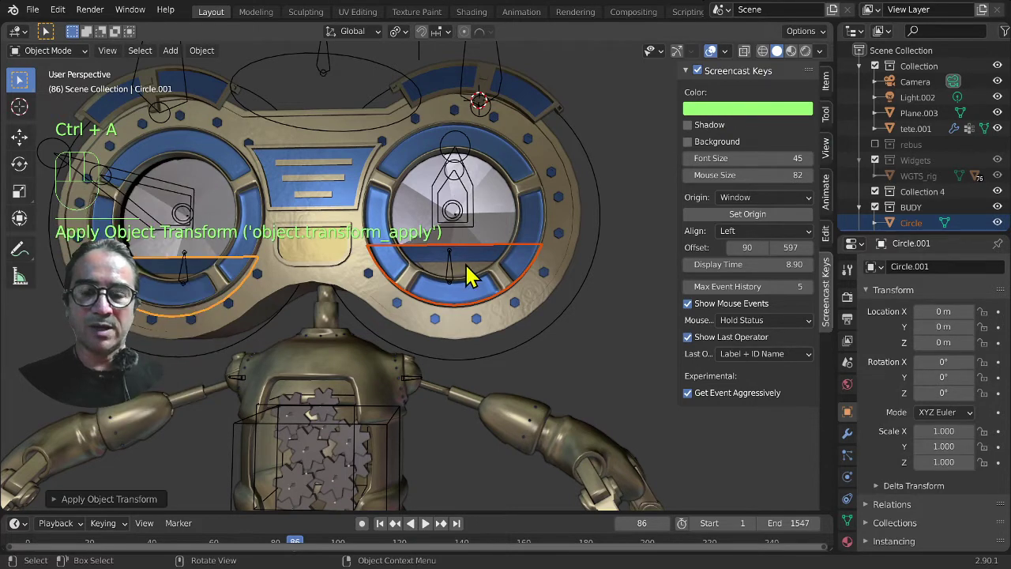
{"action": "left_click", "coordinate": [484, 253]}
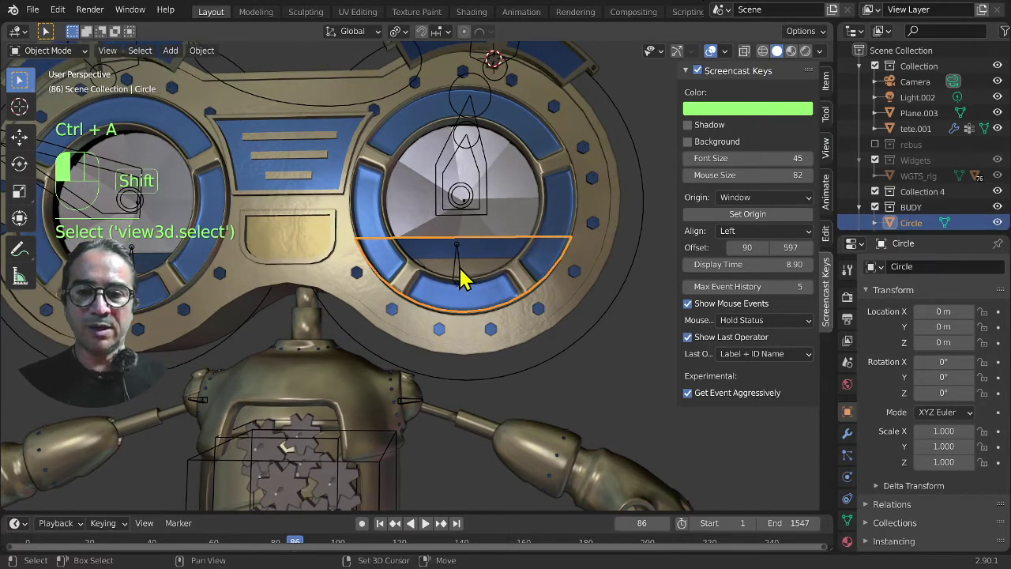
{"action": "left_click", "coordinate": [460, 276], "text": "shift"}
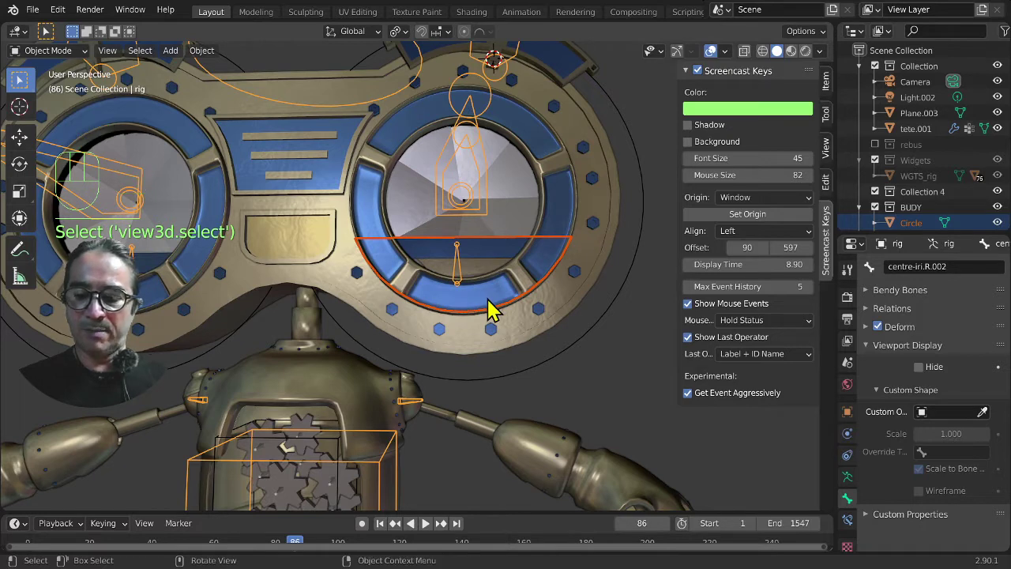
{"action": "scroll", "coordinate": [486, 339], "scroll_direction": "down", "scroll_amount": 1}
{"action": "key", "text": "ctrl+Tab"}
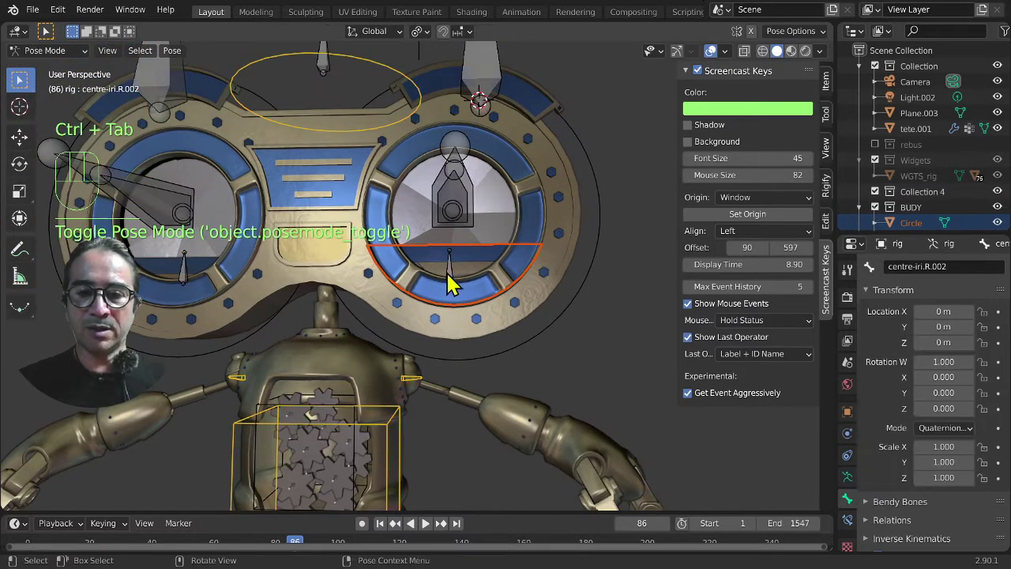
{"action": "left_click", "coordinate": [491, 289]}
{"action": "key", "text": "ctrl+p"}
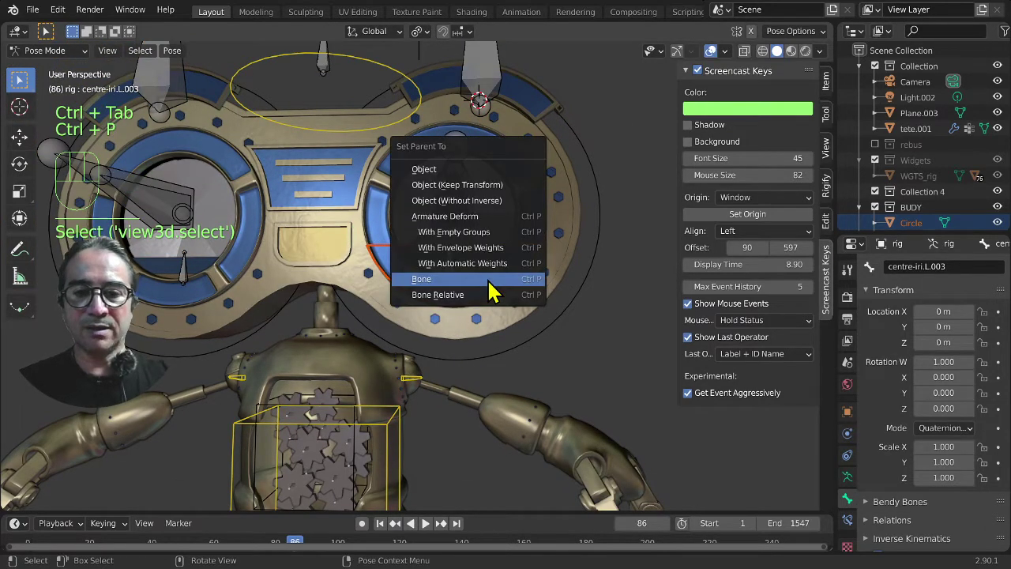
{"action": "left_click", "coordinate": [421, 279]}
Step: Parent the right lower-eyelid mesh Circle.001 to the rig bone centre-iri.R.003 with the Bone parent type
{"action": "middle_click_drag", "start_coordinate": [395, 366], "coordinate": [468, 328], "text": "shift"}
{"action": "left_click", "coordinate": [370, 312]}
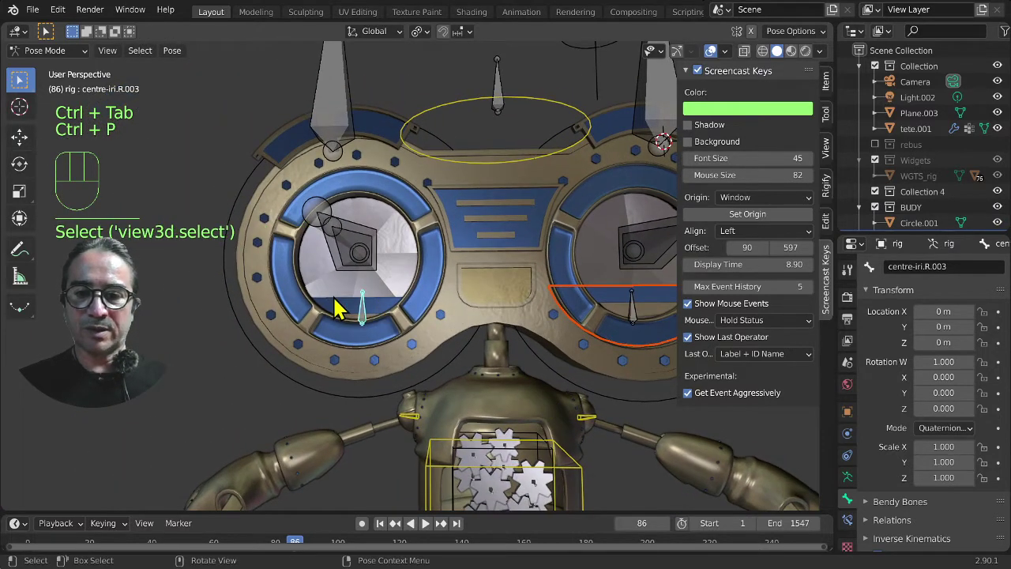
{"action": "key", "text": "ctrl+Tab"}
{"action": "left_click", "coordinate": [364, 317], "text": "shift"}
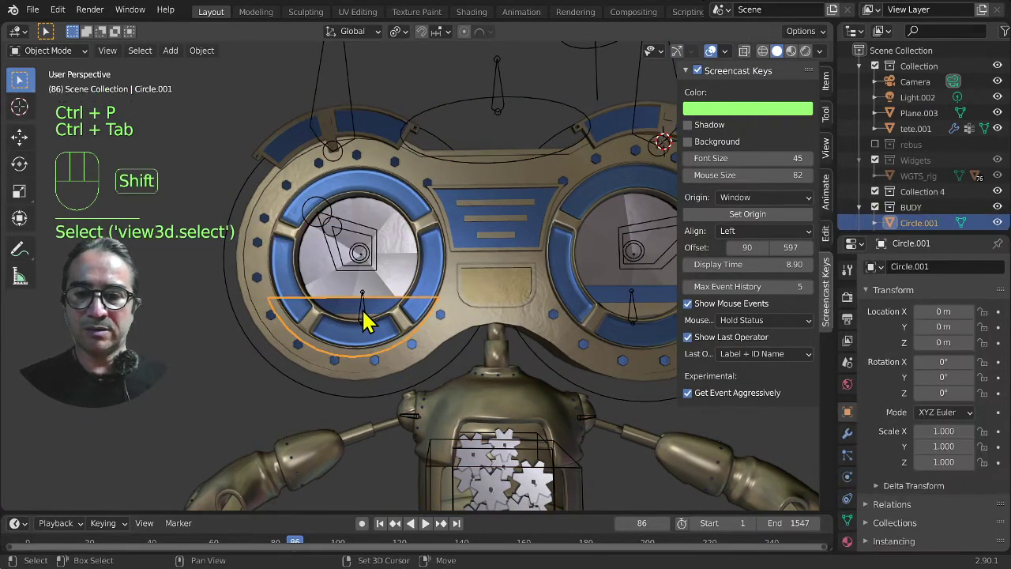
{"action": "key", "text": "ctrl+Tab"}
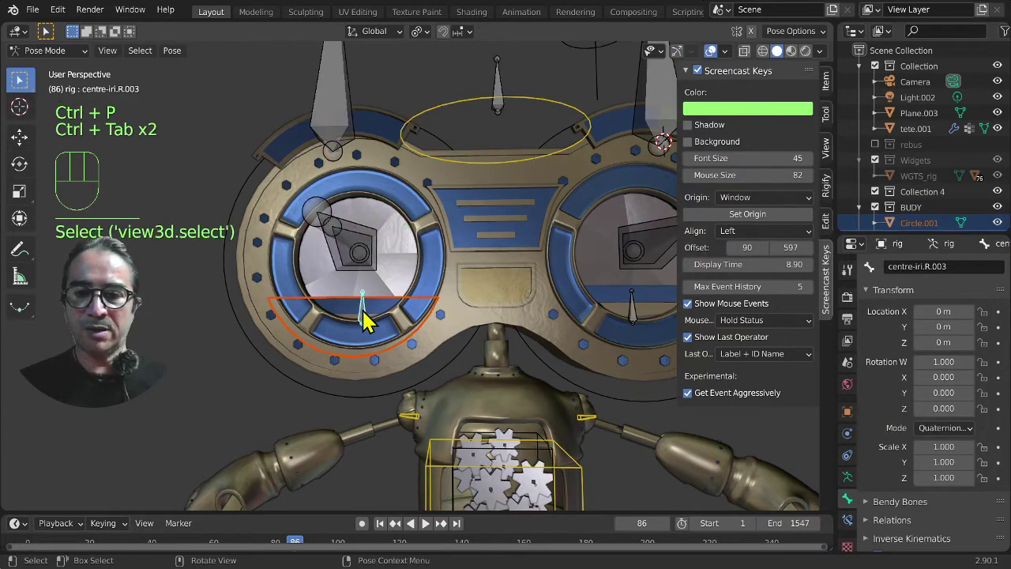
{"action": "key", "text": "ctrl+p"}
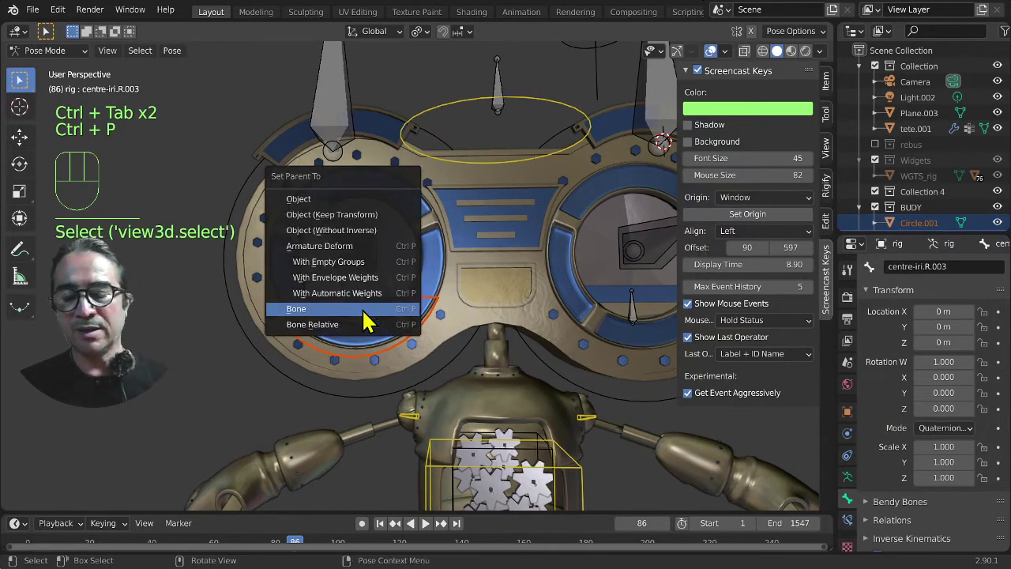
{"action": "left_click", "coordinate": [316, 310]}
Step: Add a Limit Distance bone constraint to the left eye's larger iris bone, centre-iri.L.001
{"action": "middle_click_drag", "start_coordinate": [318, 316], "coordinate": [413, 363]}
{"action": "scroll", "coordinate": [480, 360], "scroll_direction": "up", "scroll_amount": 2}
{"action": "left_click", "coordinate": [393, 242]}
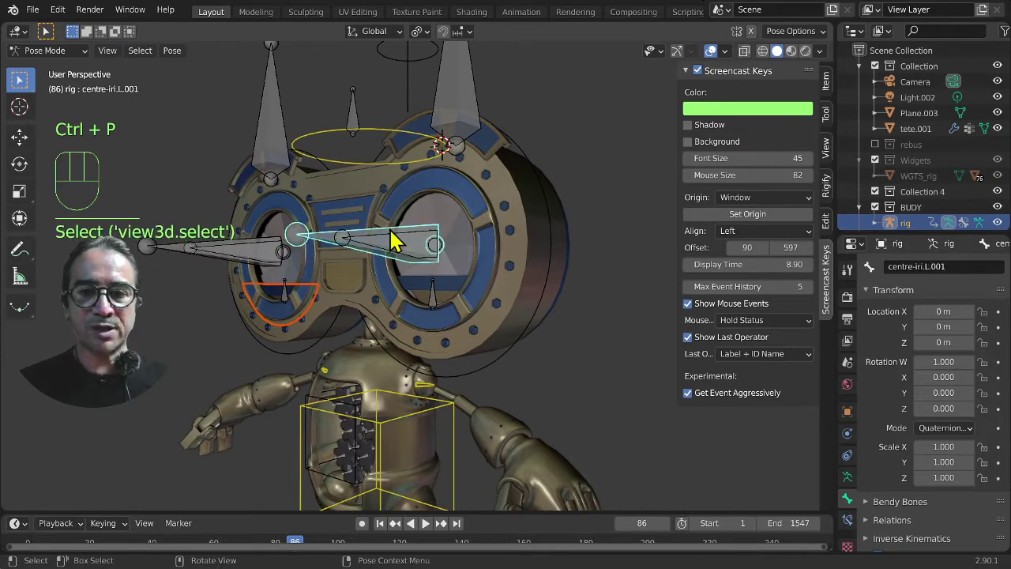
{"action": "key", "text": "KP_1"}
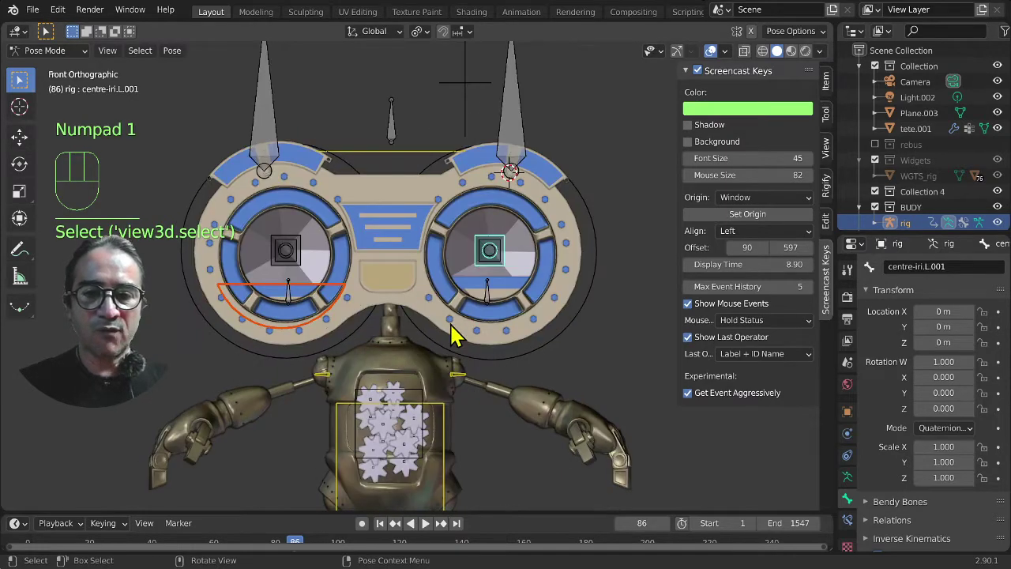
{"action": "key", "text": "g"}
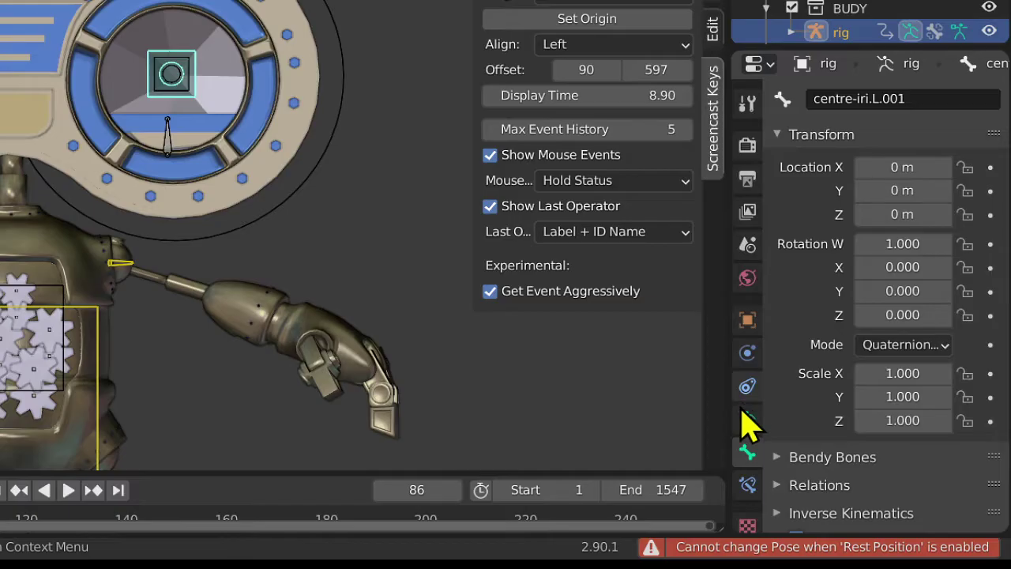
{"action": "left_click", "coordinate": [746, 417]}
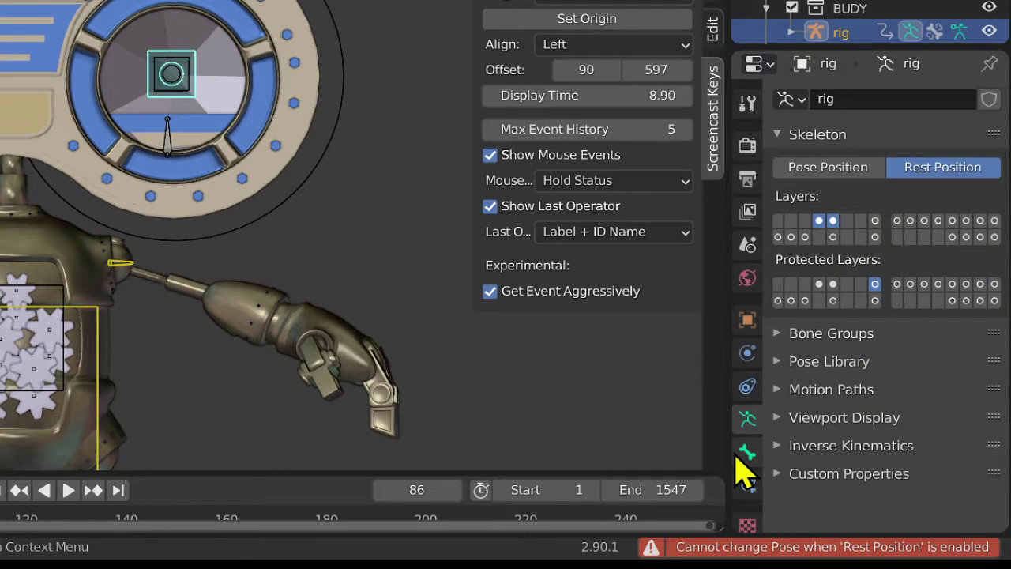
{"action": "left_click", "coordinate": [749, 479]}
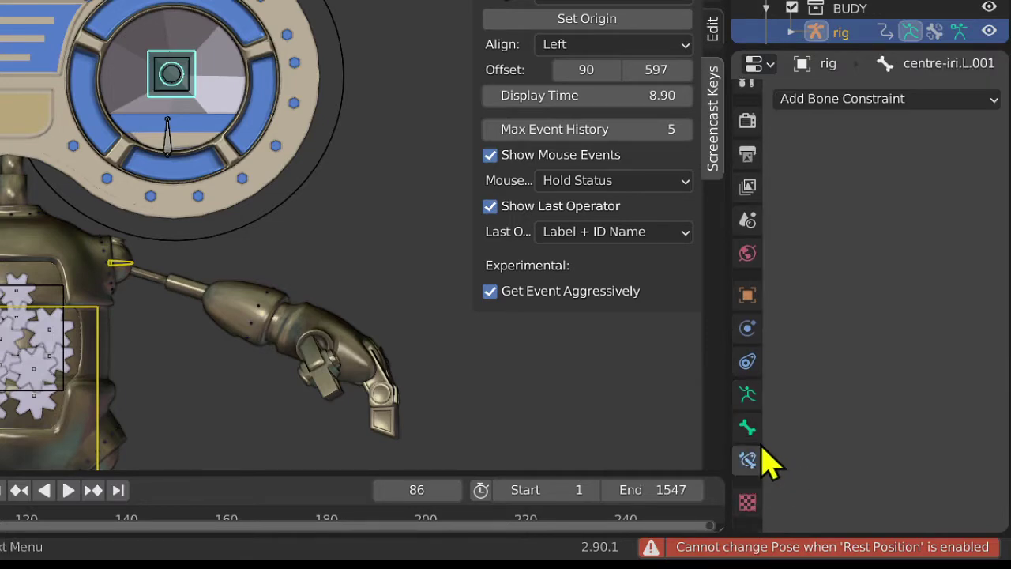
{"action": "left_click", "coordinate": [869, 102]}
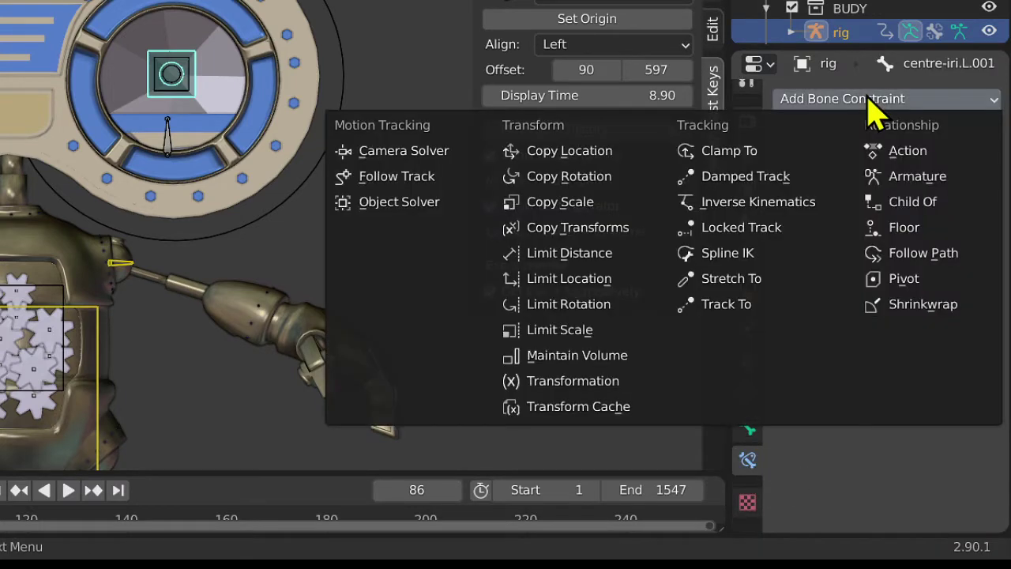
{"action": "left_click", "coordinate": [557, 255]}
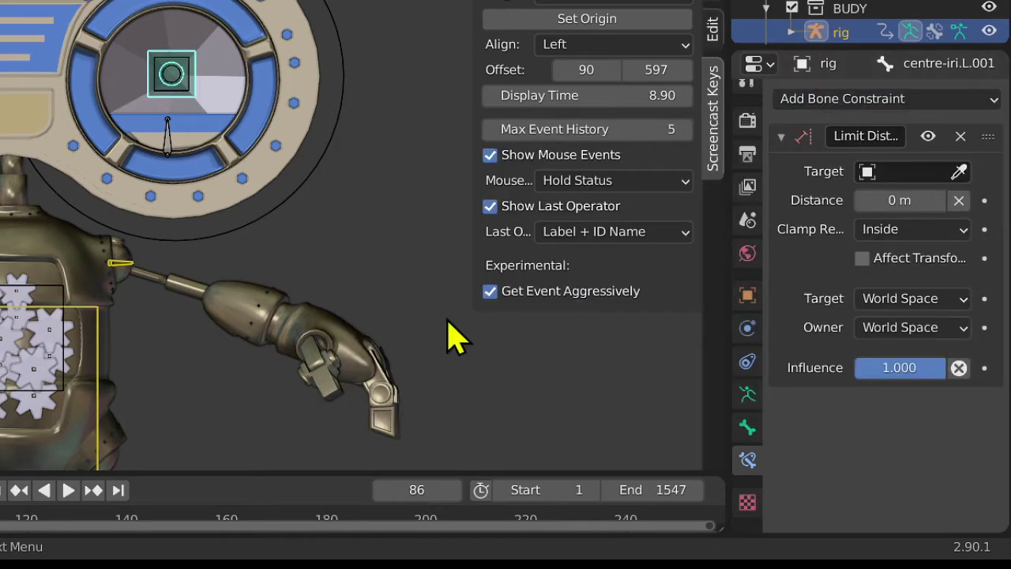
Step: Select the smaller bone inside the left eye's iris bone to read its name in the viewport
{"action": "middle_click_drag", "start_coordinate": [350, 293], "coordinate": [293, 305]}
{"action": "scroll", "coordinate": [103, 241], "scroll_direction": "up", "scroll_amount": 2}
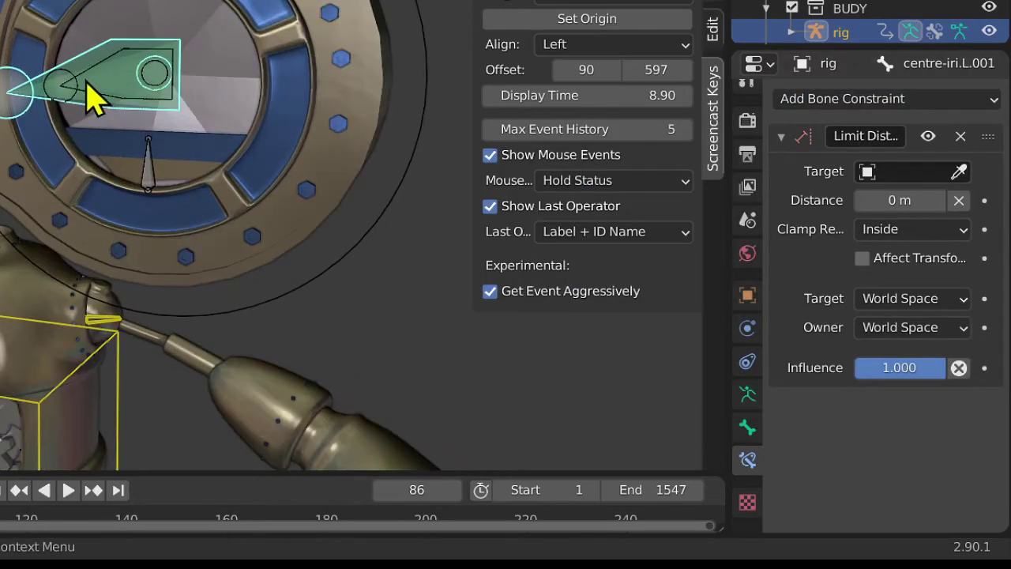
{"action": "left_click", "coordinate": [91, 95]}
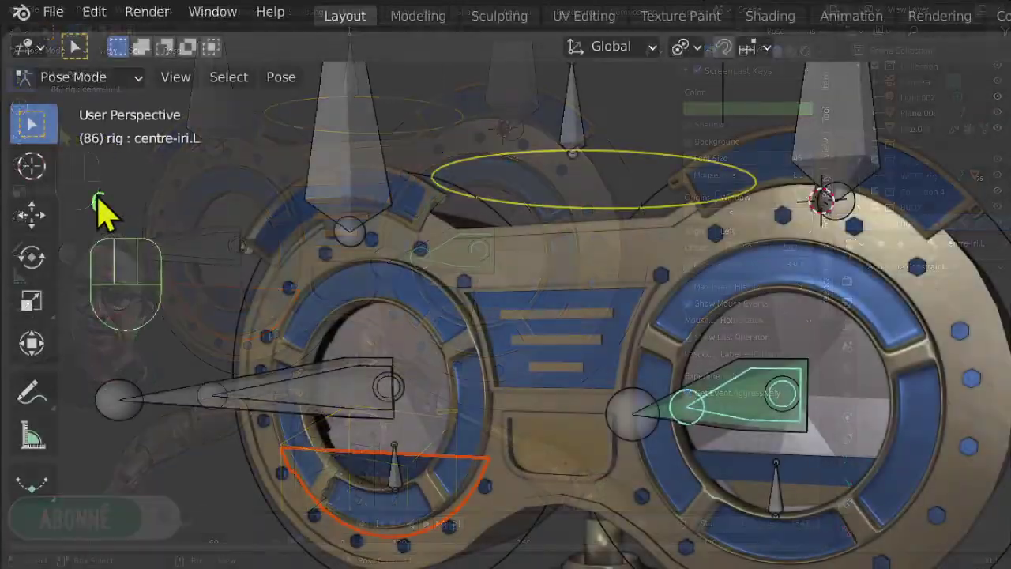
{"action": "key", "text": "6"}
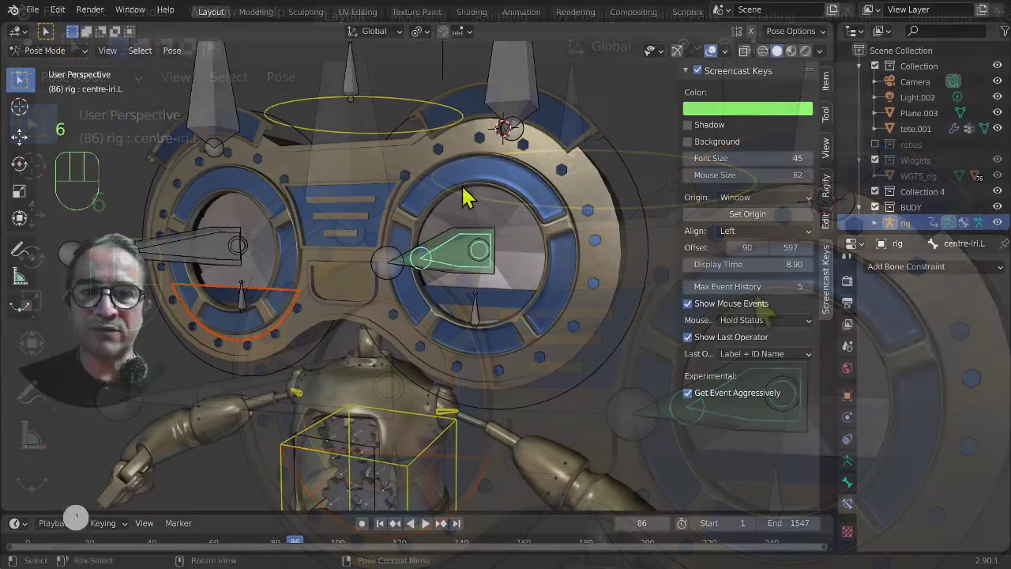
Step: Switch the Text Info viewport overlay off and on again to check where the active bone's name is shown
{"action": "left_click", "coordinate": [725, 51]}
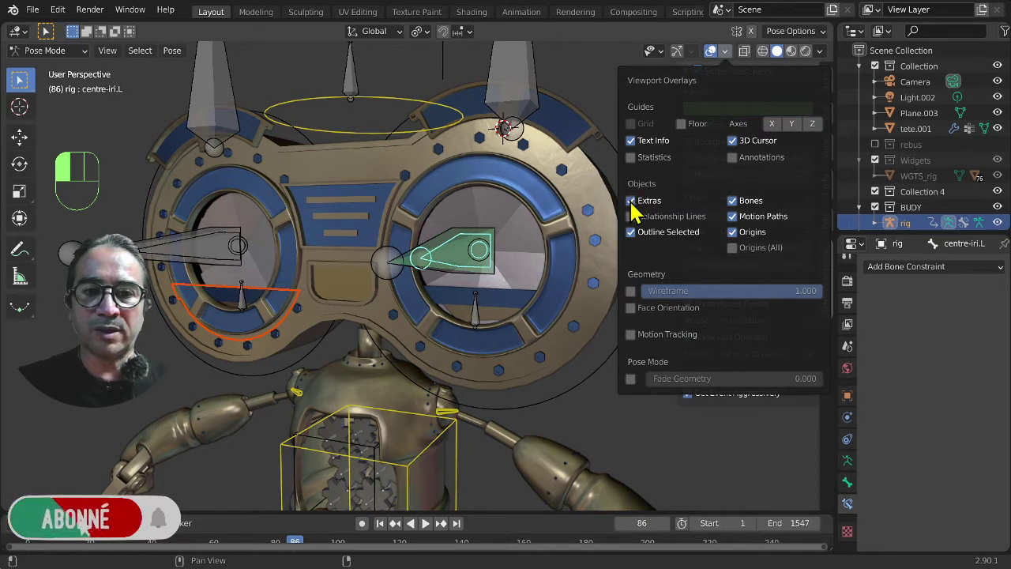
{"action": "left_click", "coordinate": [631, 141]}
{"action": "left_click", "coordinate": [631, 141]}
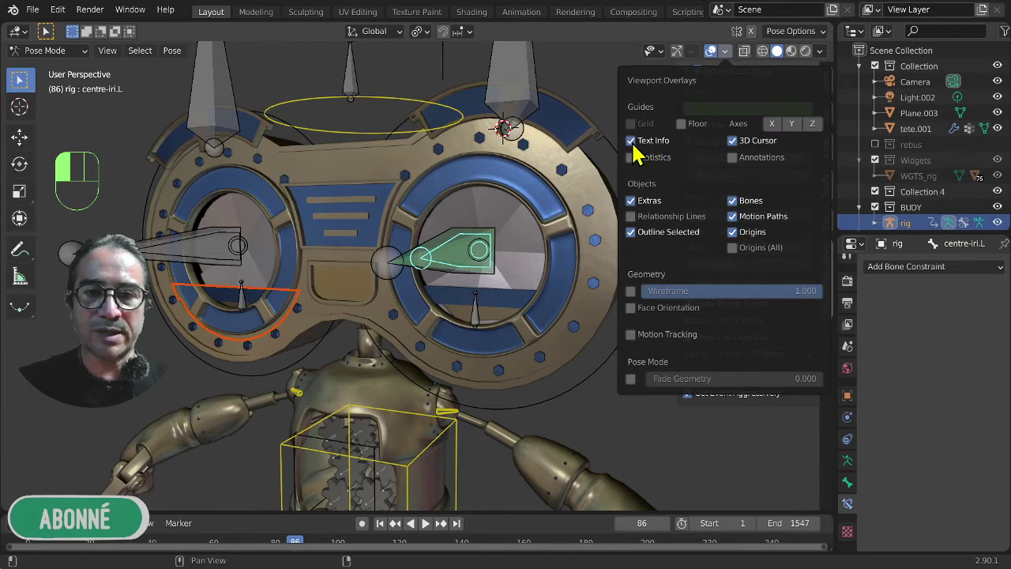
{"action": "left_click", "coordinate": [631, 141]}
{"action": "left_click", "coordinate": [631, 142]}
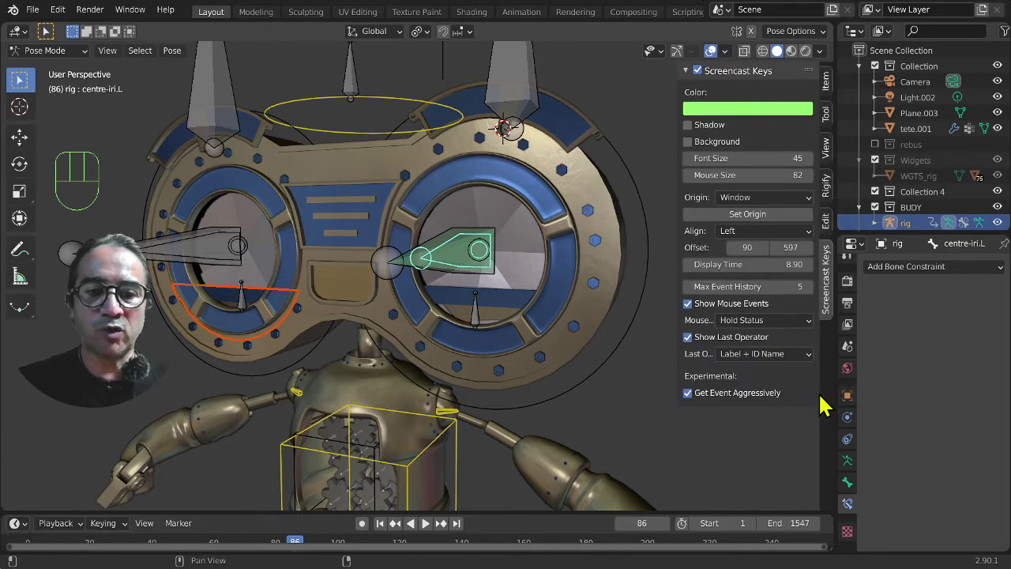
Step: Turn the armature's bone Names display on and off again in its Viewport Display settings
{"action": "left_click", "coordinate": [847, 461]}
{"action": "left_click", "coordinate": [912, 476]}
{"action": "scroll", "coordinate": [918, 463], "scroll_direction": "down", "scroll_amount": 3}
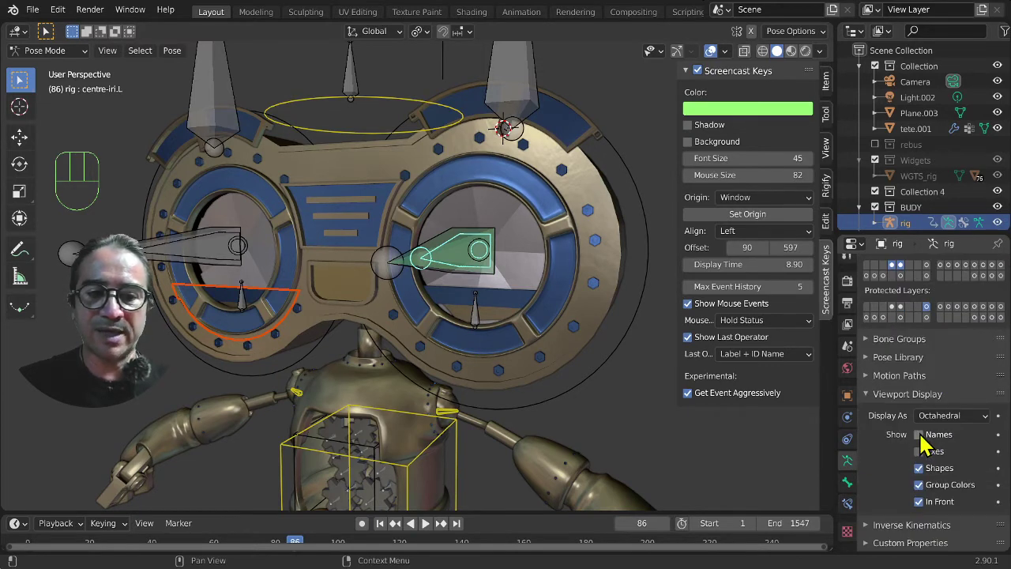
{"action": "left_click", "coordinate": [919, 434]}
{"action": "left_click", "coordinate": [919, 435]}
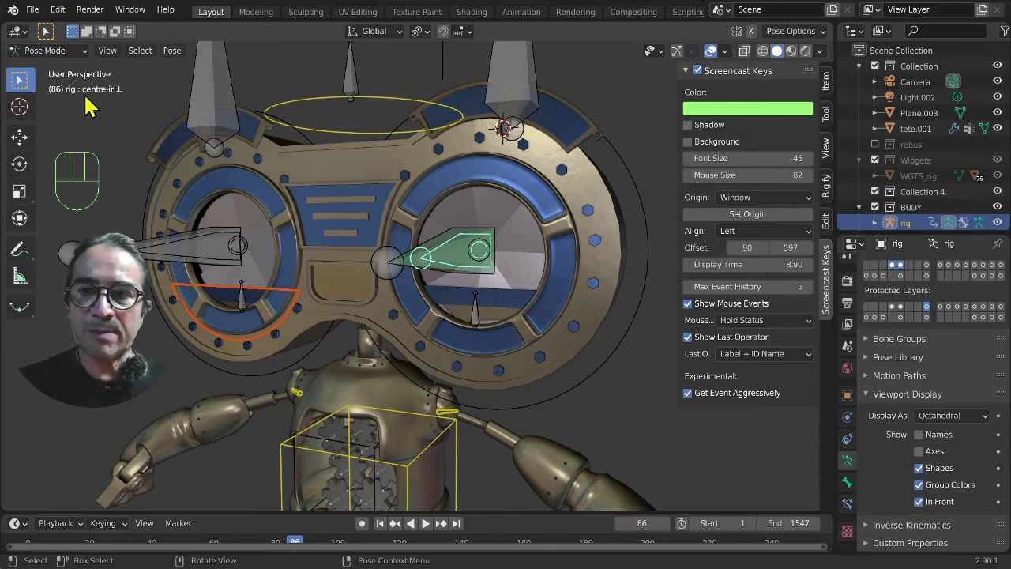
Step: Set the Limit Distance constraint of bone centre-iri.L.001 to target the rig and its bone centre-iri.L
{"action": "left_click", "coordinate": [433, 246]}
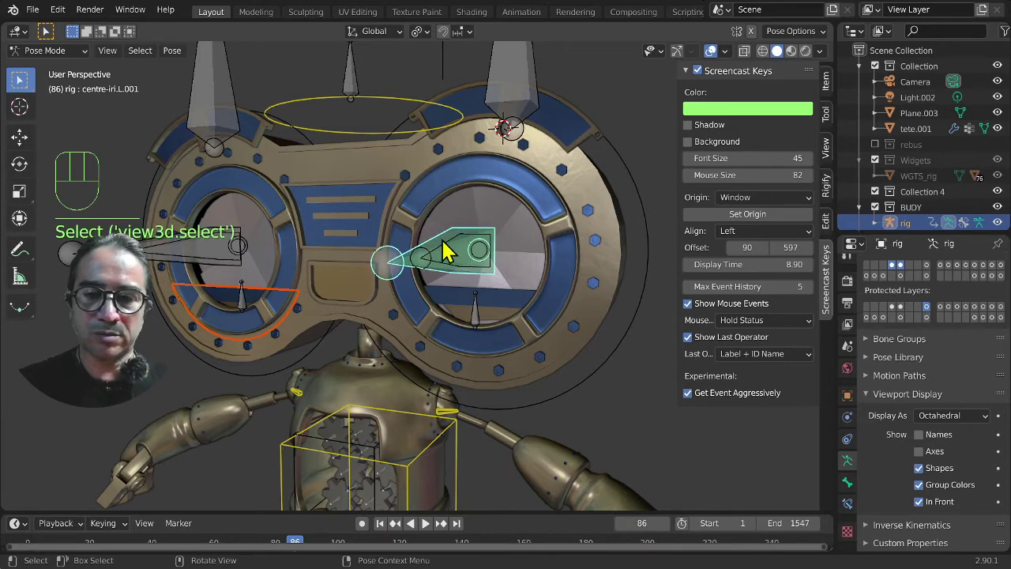
{"action": "middle_click_drag", "start_coordinate": [481, 350], "coordinate": [508, 354]}
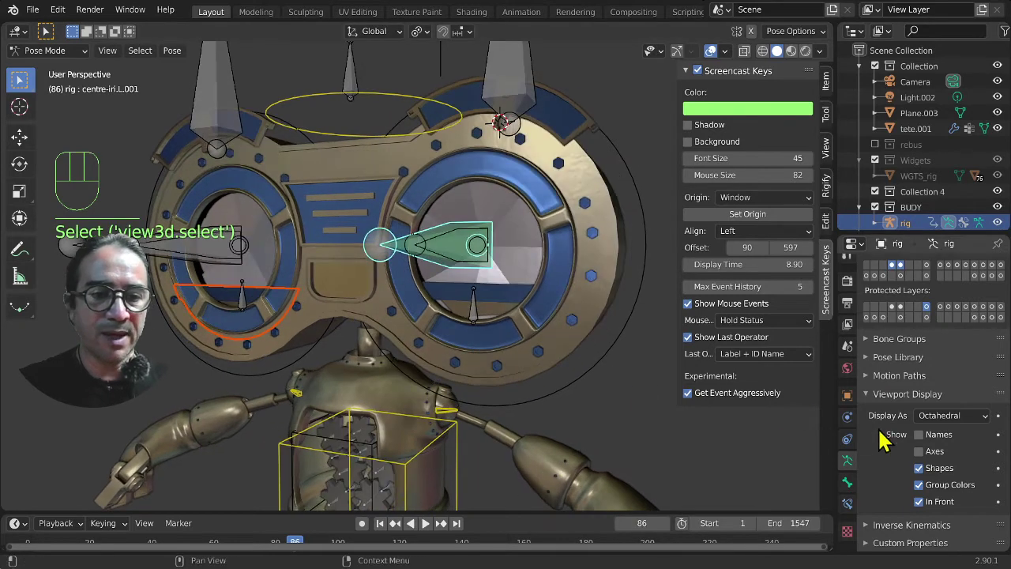
{"action": "left_click", "coordinate": [846, 506]}
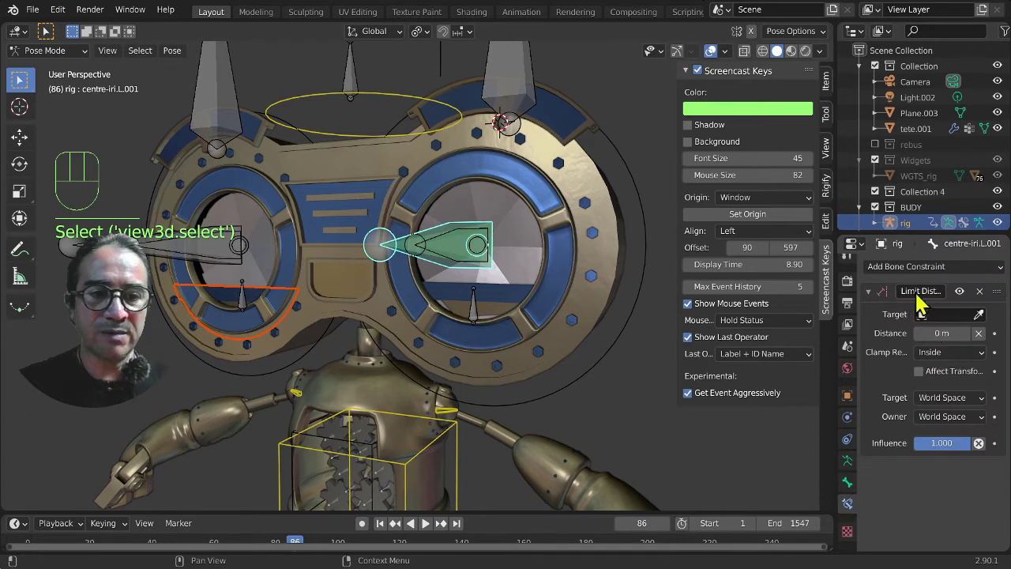
{"action": "left_click_drag", "start_coordinate": [837, 324], "coordinate": [807, 316]}
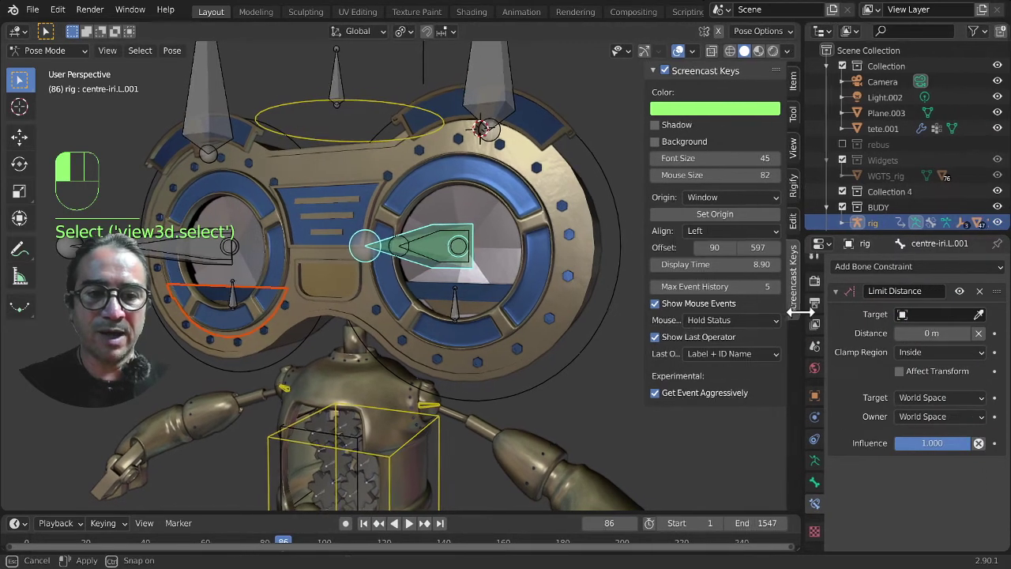
{"action": "left_click", "coordinate": [980, 314]}
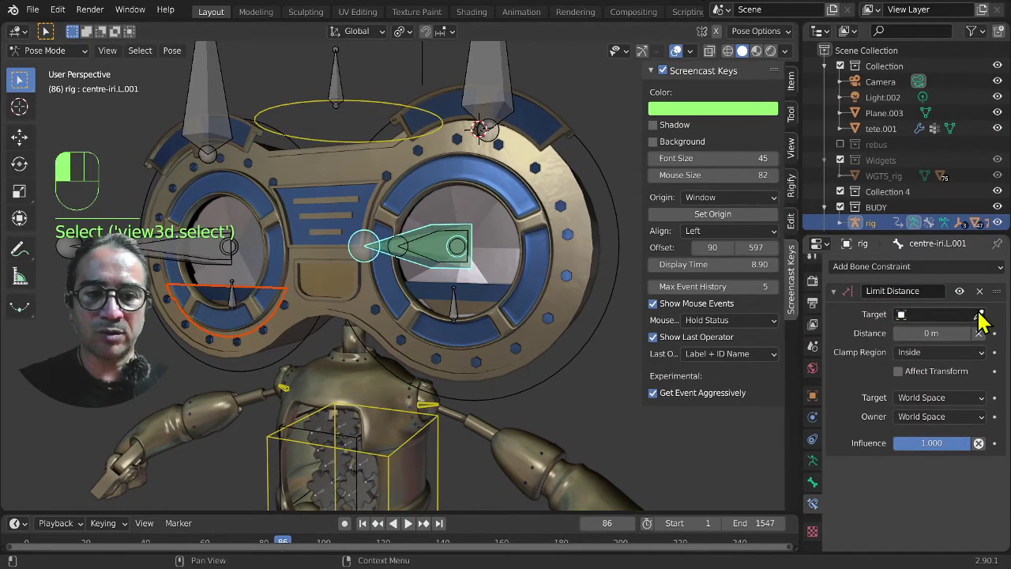
{"action": "left_click", "coordinate": [436, 233]}
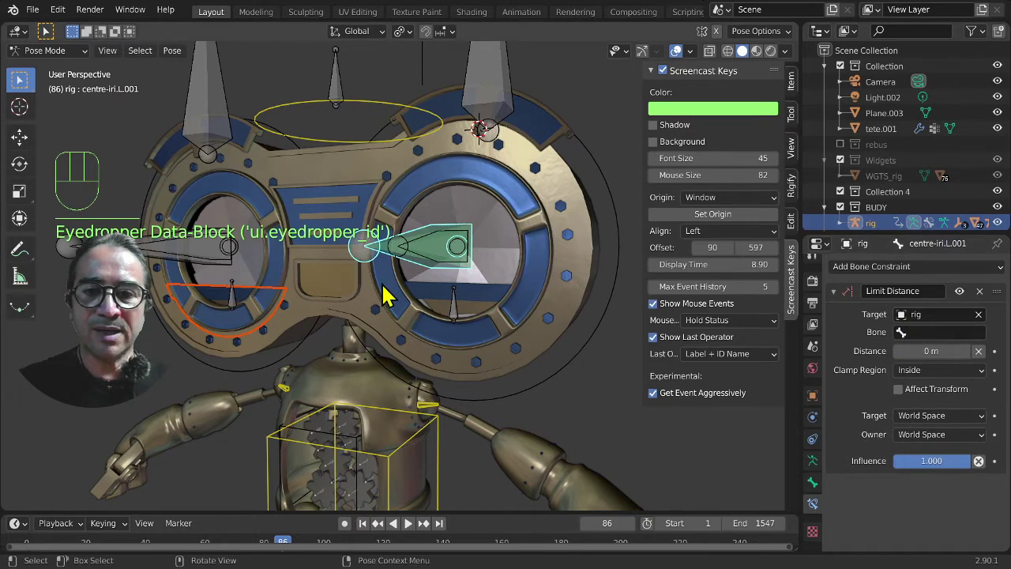
{"action": "left_click", "coordinate": [915, 332]}
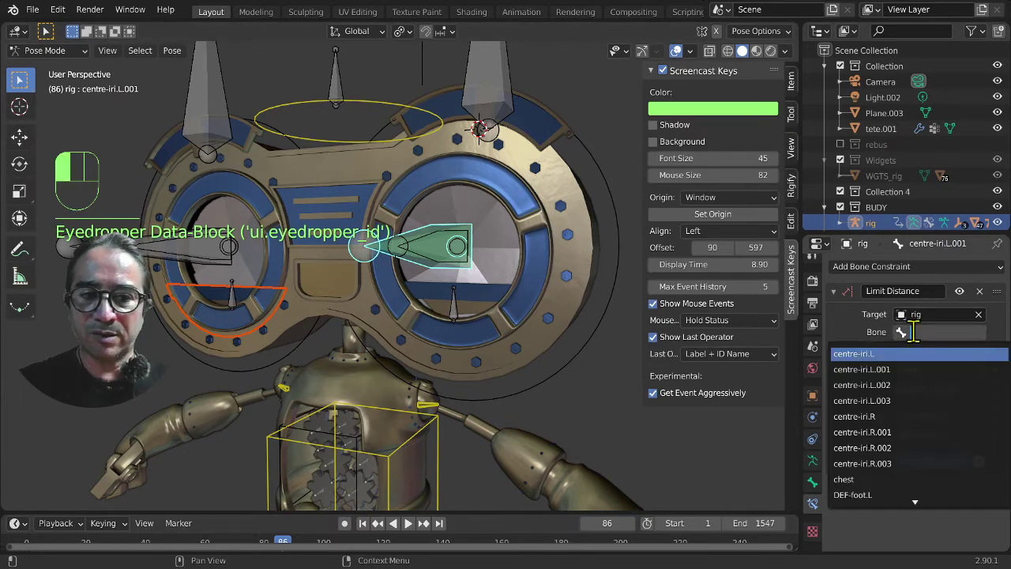
{"action": "left_click", "coordinate": [868, 354]}
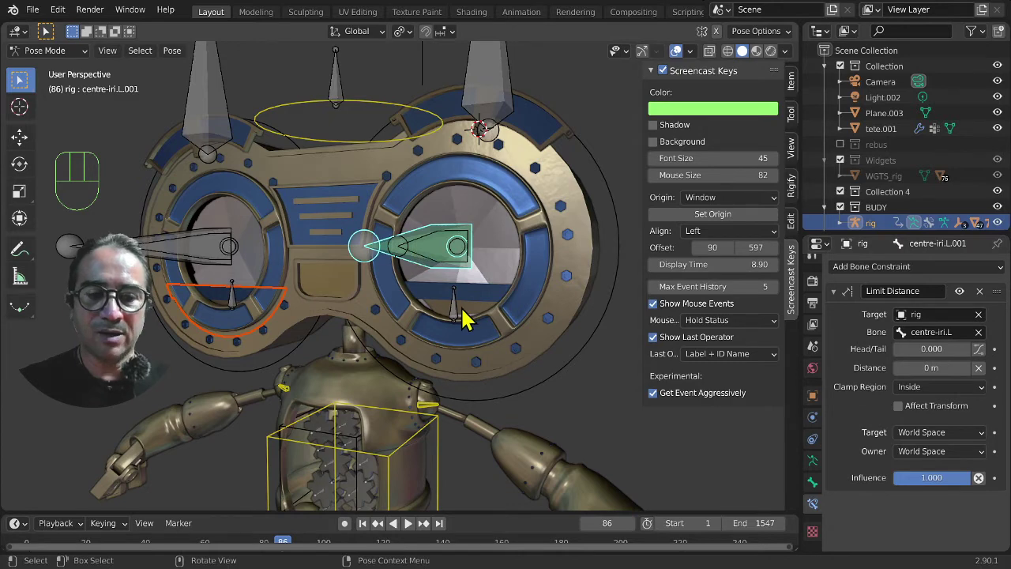
Step: Try to move the constrained bone centre-iri.L.001 in the front view
{"action": "key", "text": "KP_1"}
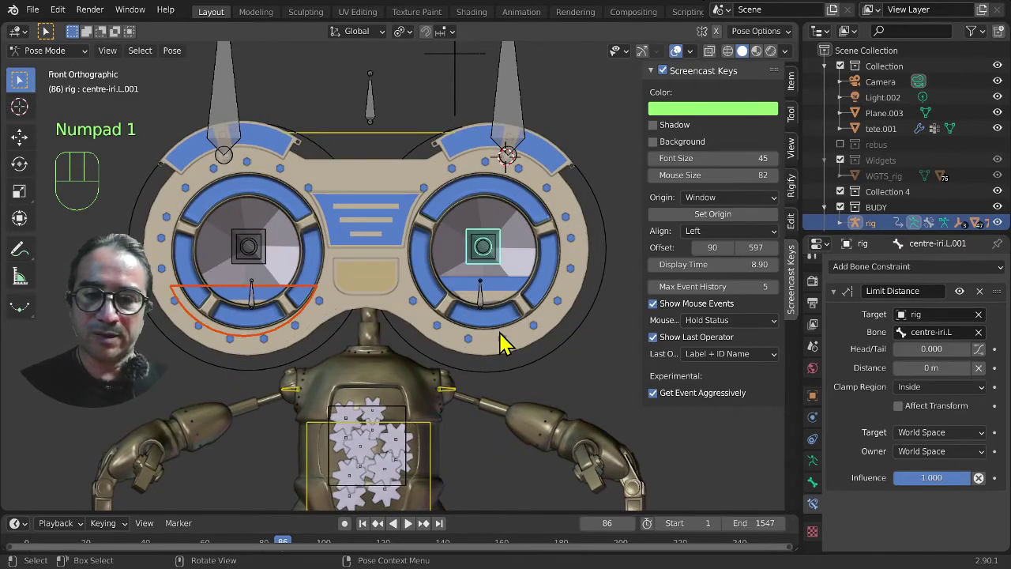
{"action": "scroll", "coordinate": [506, 320], "scroll_direction": "up", "scroll_amount": 3}
{"action": "middle_click_drag", "start_coordinate": [526, 327], "coordinate": [447, 336], "text": "shift"}
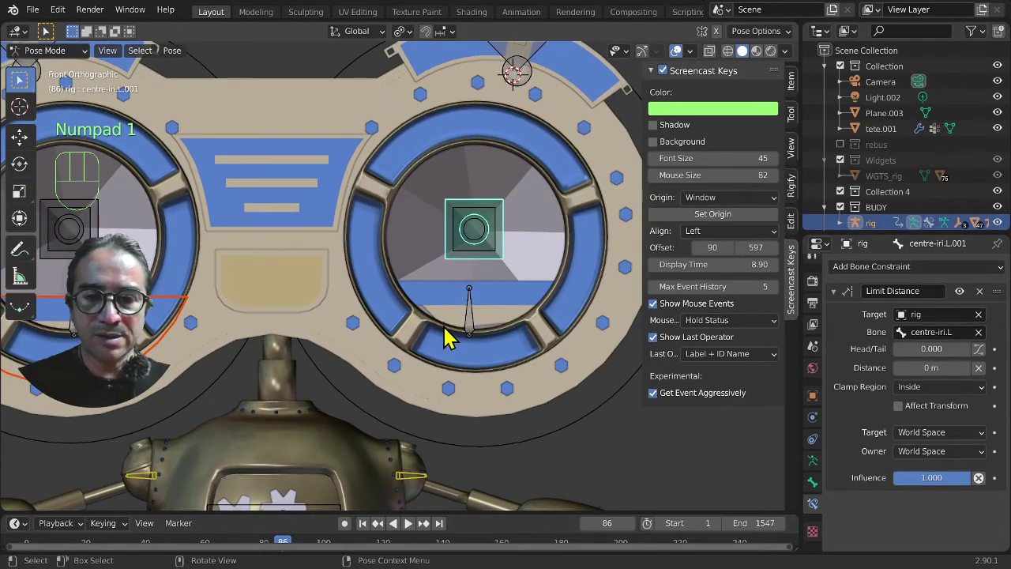
{"action": "key", "text": "g"}
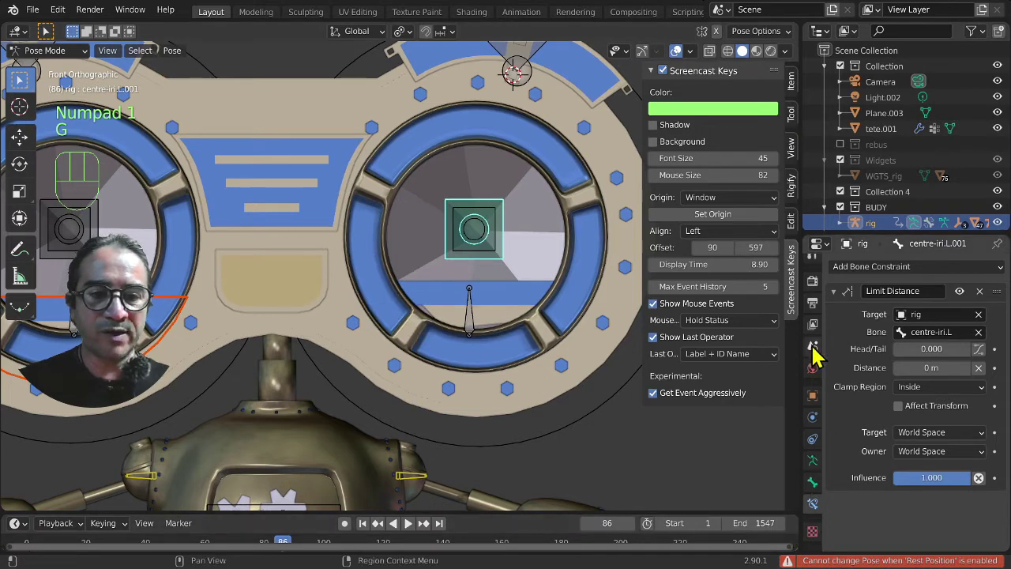
Step: Set the rig armature to Pose Position and try moving the bone centre-iri.L.001
{"action": "left_click", "coordinate": [813, 439]}
{"action": "left_click", "coordinate": [812, 480]}
{"action": "left_click", "coordinate": [812, 461]}
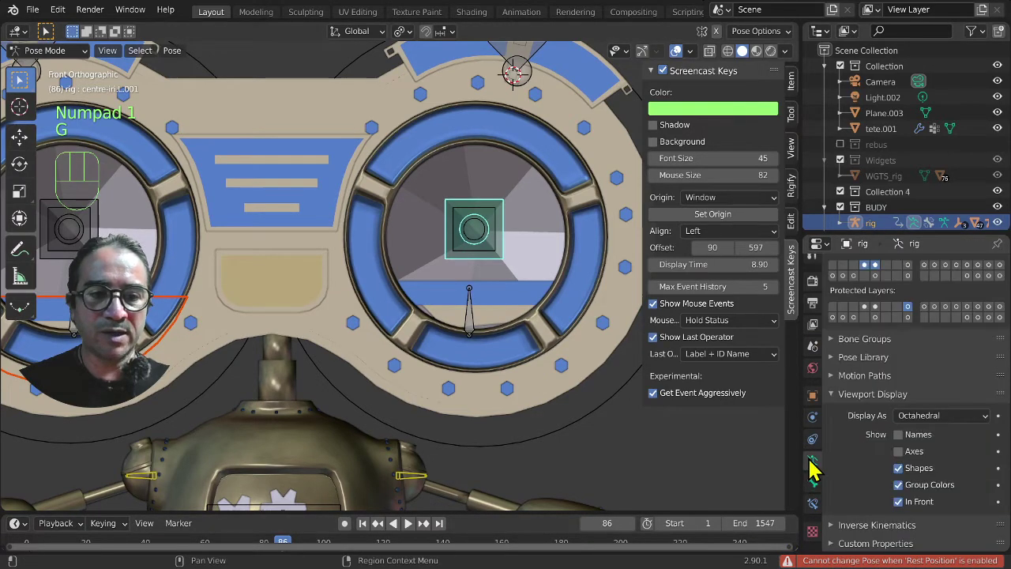
{"action": "scroll", "coordinate": [930, 405], "scroll_direction": "up", "scroll_amount": 3}
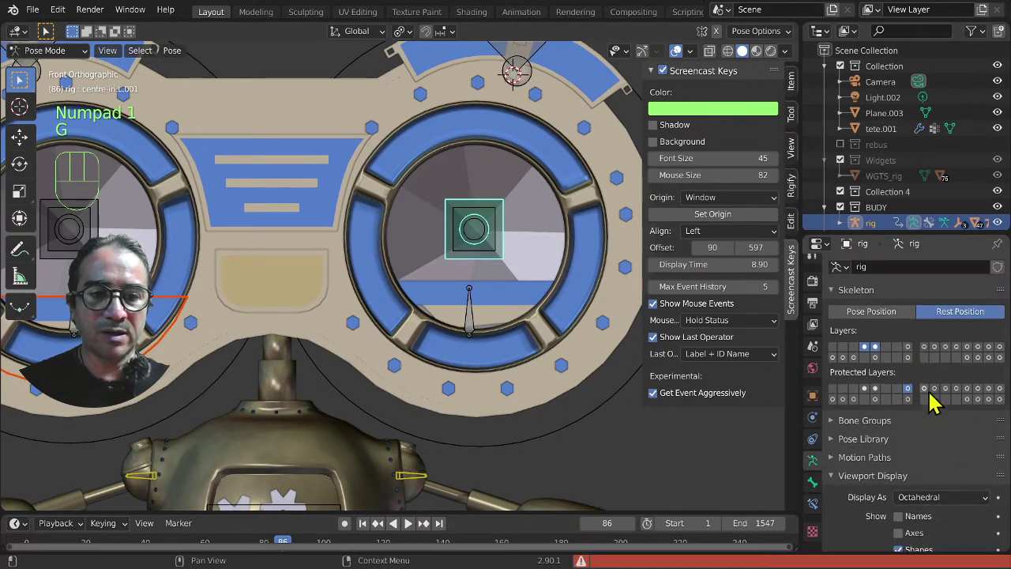
{"action": "left_click", "coordinate": [869, 313]}
{"action": "key", "text": "g"}
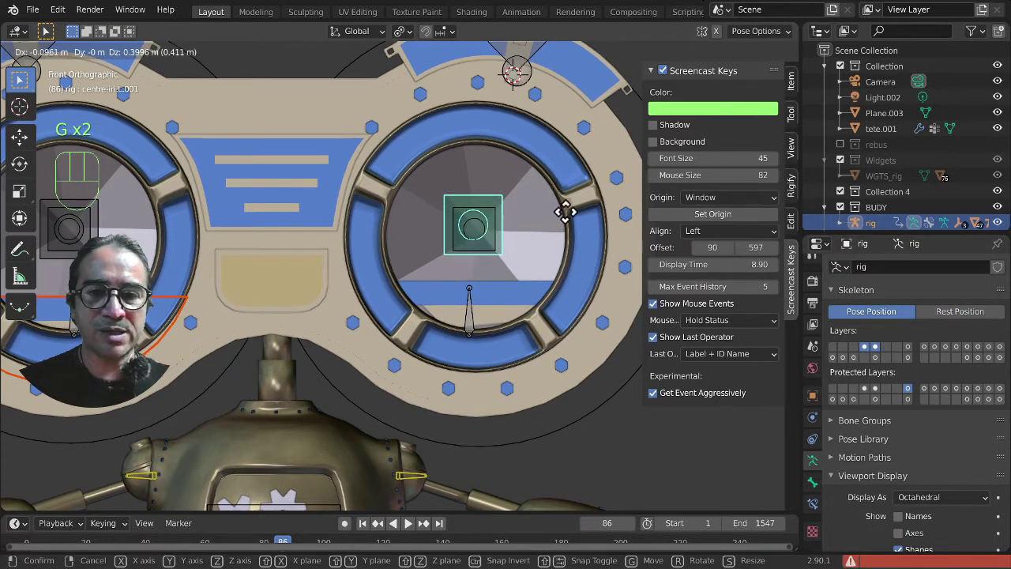
{"action": "left_click", "coordinate": [519, 230]}
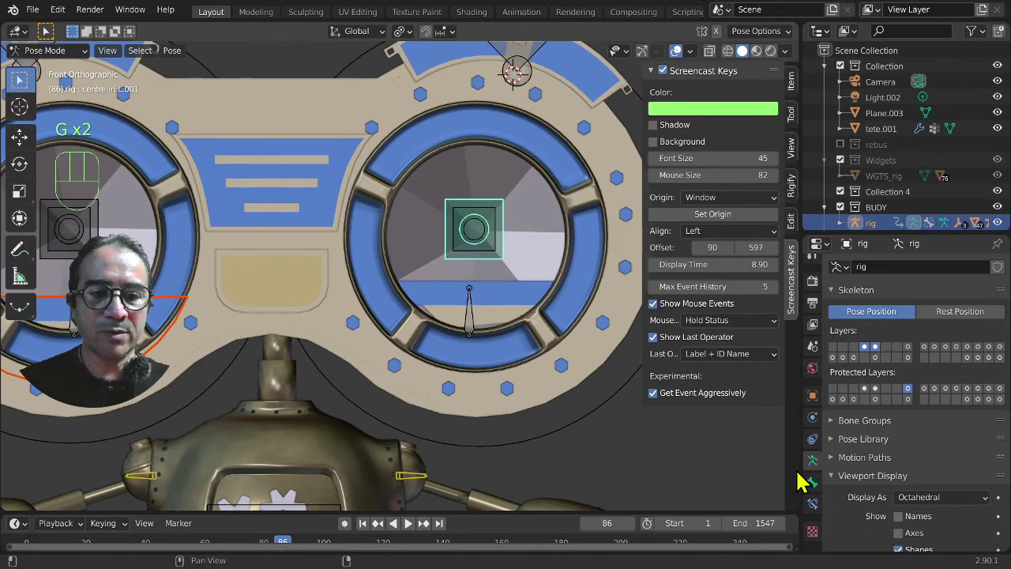
Step: Set the Limit Distance constraint's distance to 0.26 m and test the bone's range of movement
{"action": "left_click", "coordinate": [812, 503]}
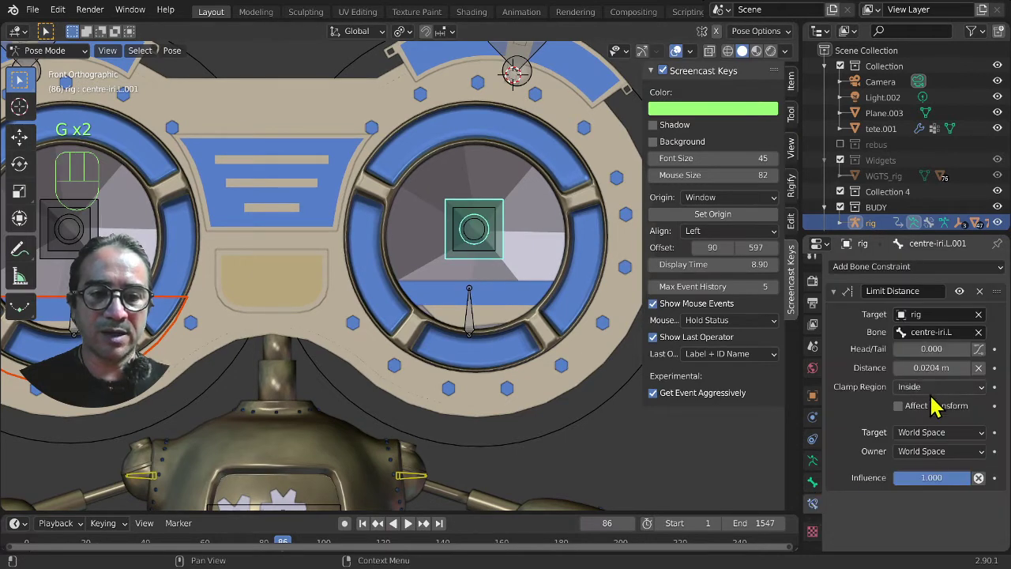
{"action": "left_click_drag", "start_coordinate": [932, 367], "coordinate": [932, 368], "text": "shift"}
{"action": "key", "text": "g"}
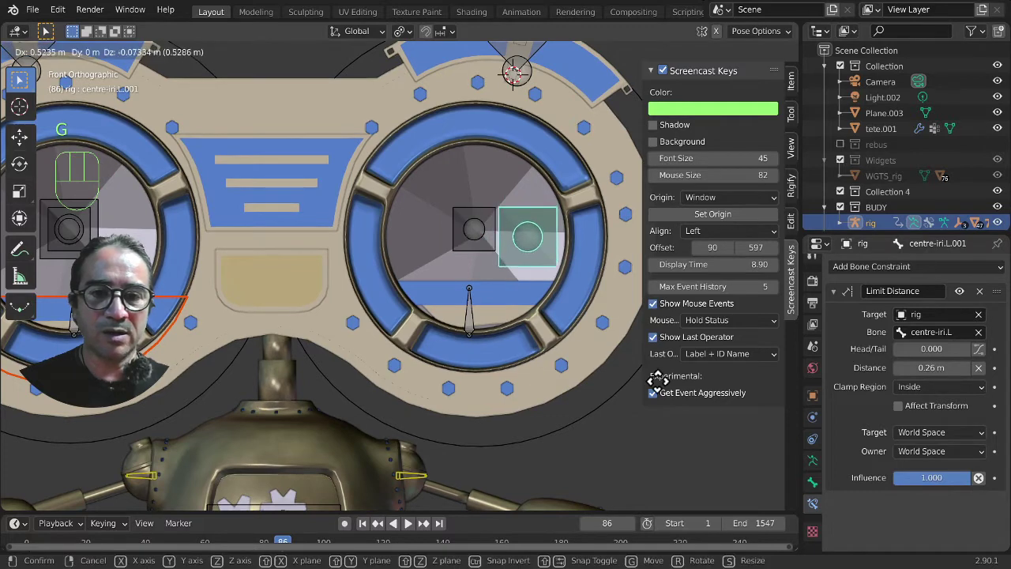
{"action": "right_click", "coordinate": [549, 334]}
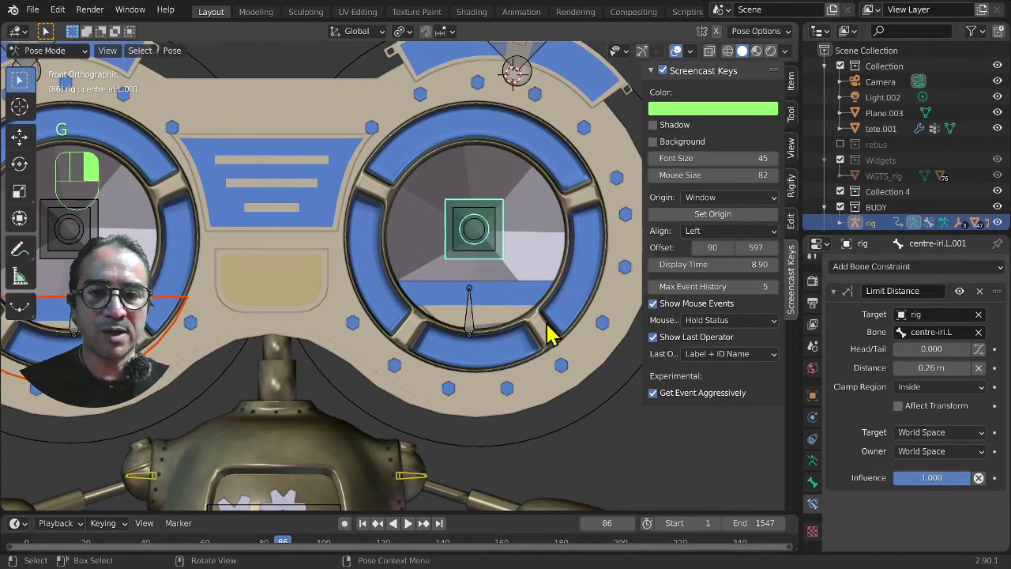
Step: Return to Object Mode, select the circular empty Empty.002 around the left eye and test moving it
{"action": "scroll", "coordinate": [538, 365], "scroll_direction": "down", "scroll_amount": 1}
{"action": "scroll", "coordinate": [483, 324], "scroll_direction": "down", "scroll_amount": 1}
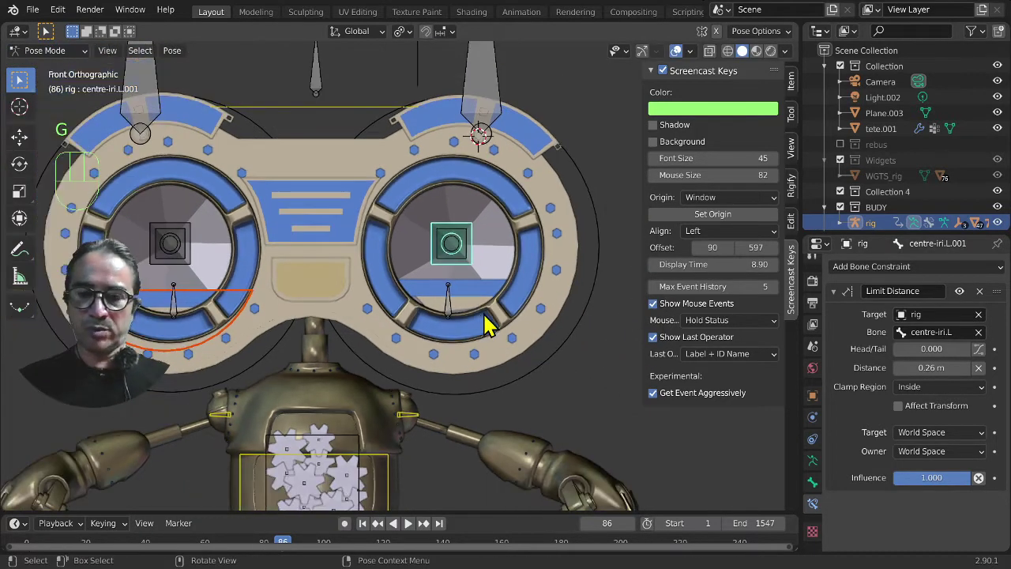
{"action": "key", "text": "ctrl+Tab"}
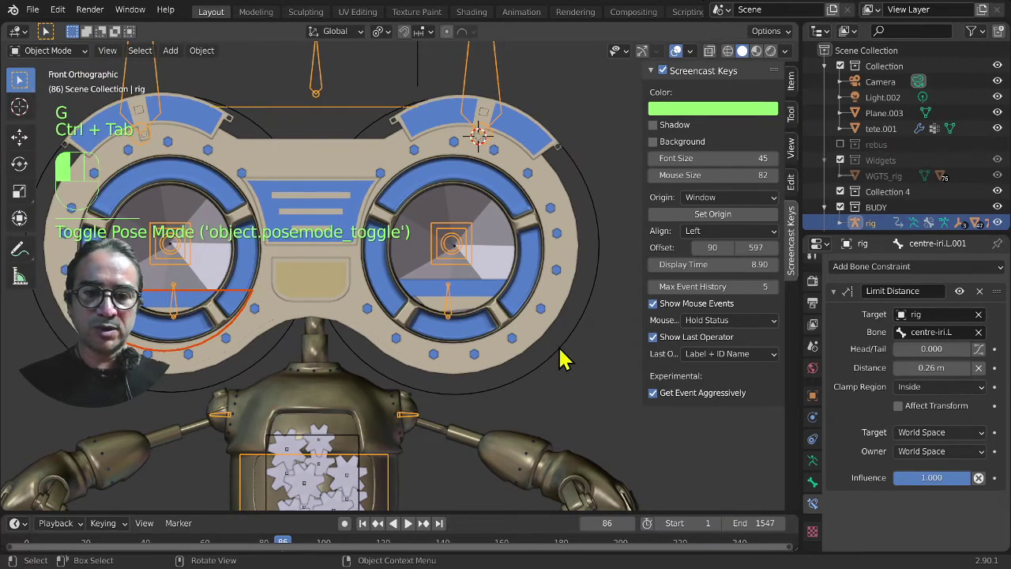
{"action": "left_click", "coordinate": [562, 353]}
{"action": "scroll", "coordinate": [545, 373], "scroll_direction": "down", "scroll_amount": 1}
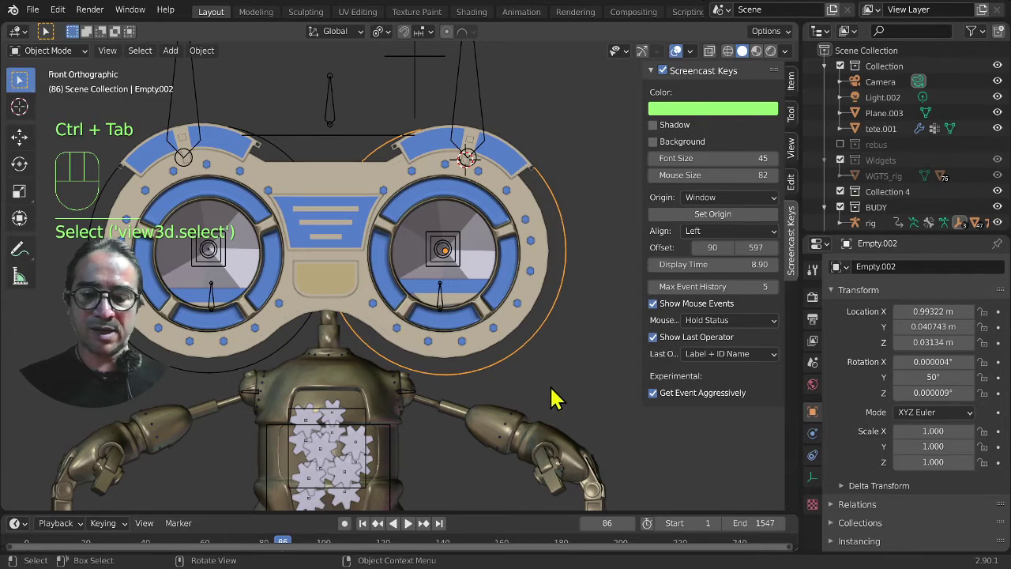
{"action": "key", "text": "g"}
{"action": "right_click", "coordinate": [544, 387]}
{"action": "scroll", "coordinate": [524, 411], "scroll_direction": "up", "scroll_amount": 2}
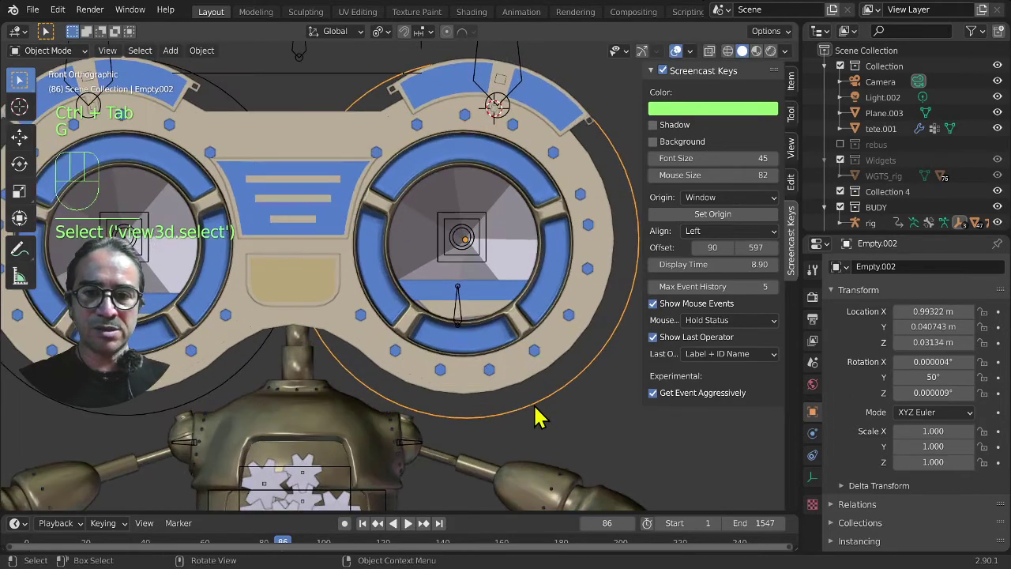
Step: Add the rig to the selection and parent Empty.002 to bone centre-iri.L.001 using the Bone option
{"action": "middle_click_drag", "start_coordinate": [535, 407], "coordinate": [500, 410]}
{"action": "left_click", "coordinate": [370, 199], "text": "shift"}
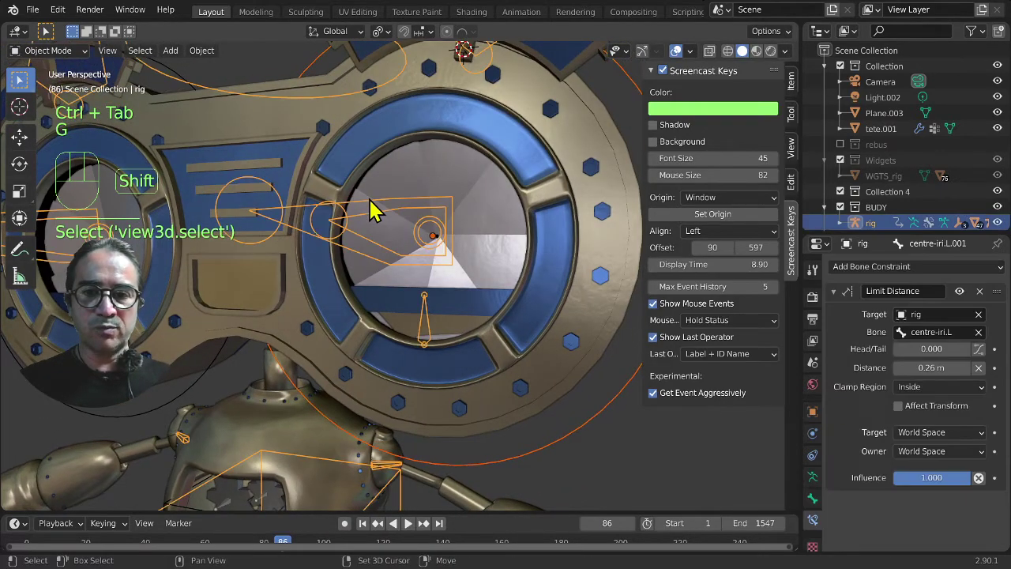
{"action": "key", "text": "ctrl+Tab"}
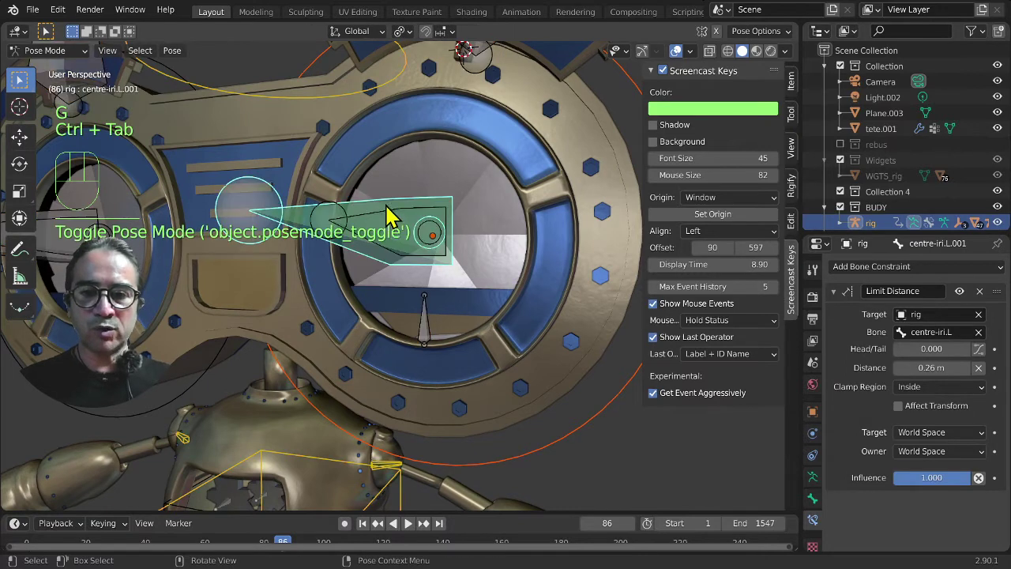
{"action": "scroll", "coordinate": [419, 324], "scroll_direction": "down", "scroll_amount": 2}
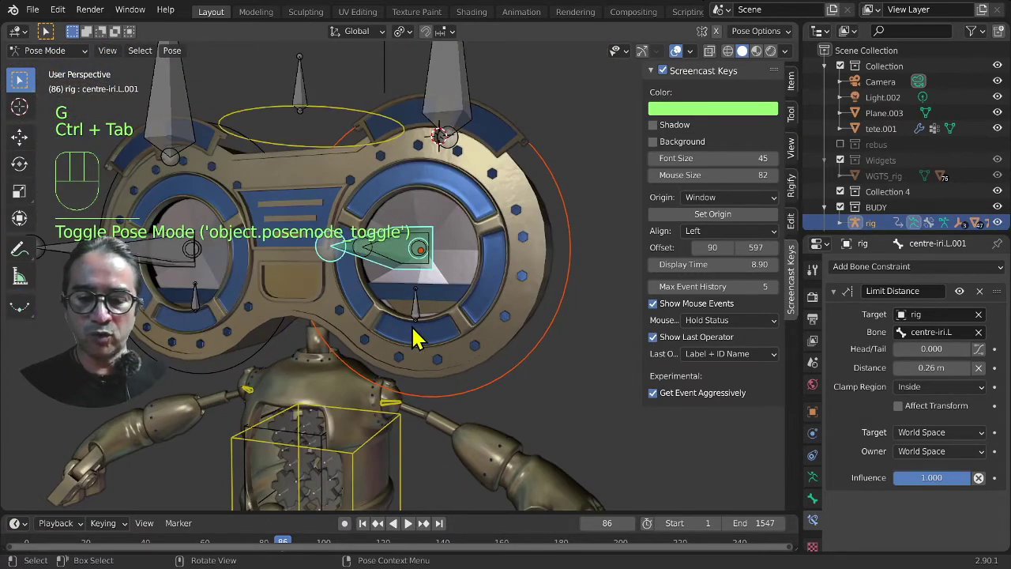
{"action": "key", "text": "ctrl+p"}
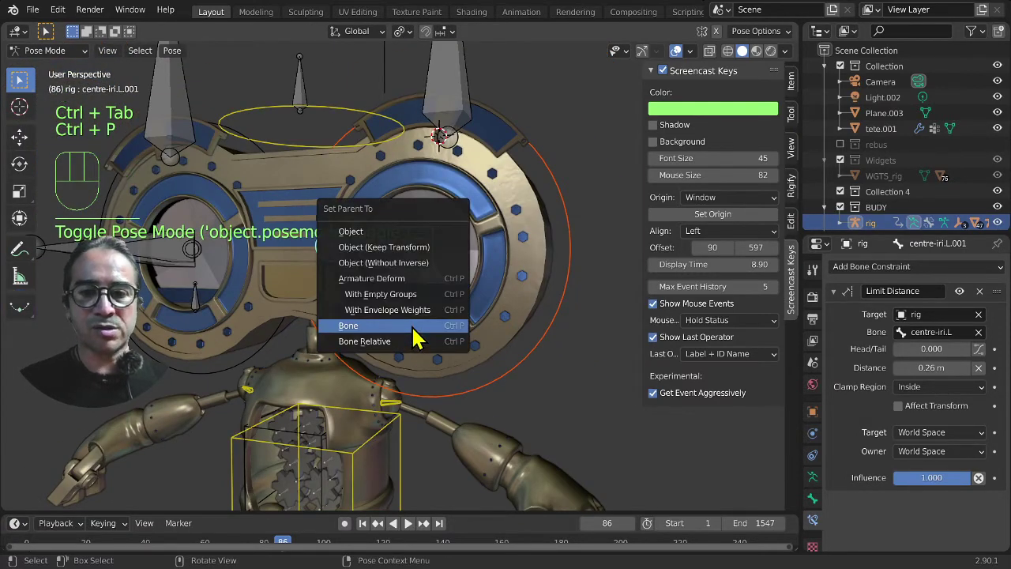
{"action": "left_click", "coordinate": [412, 325]}
Step: Snap the 3D cursor to the selected bone centre-iri.L.001 in the front view
{"action": "scroll", "coordinate": [476, 403], "scroll_direction": "down", "scroll_amount": 2}
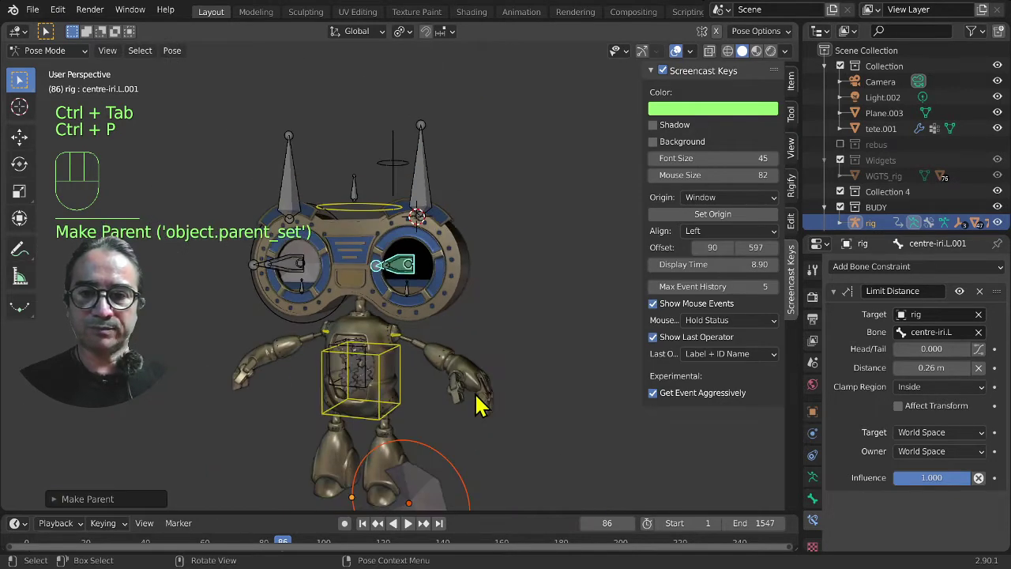
{"action": "key", "text": "KP_1"}
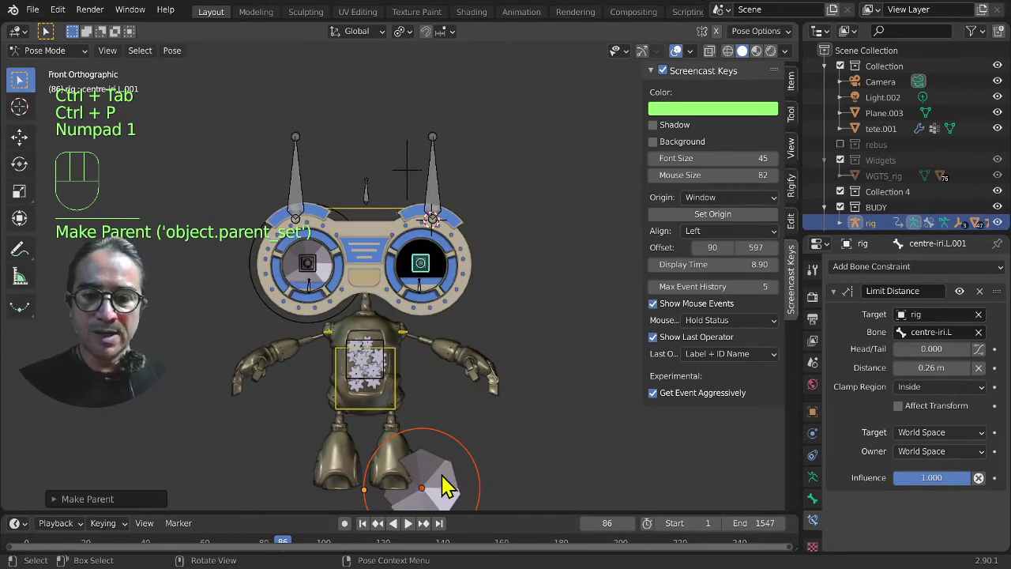
{"action": "left_click", "coordinate": [470, 462]}
{"action": "scroll", "coordinate": [460, 289], "scroll_direction": "up", "scroll_amount": 2}
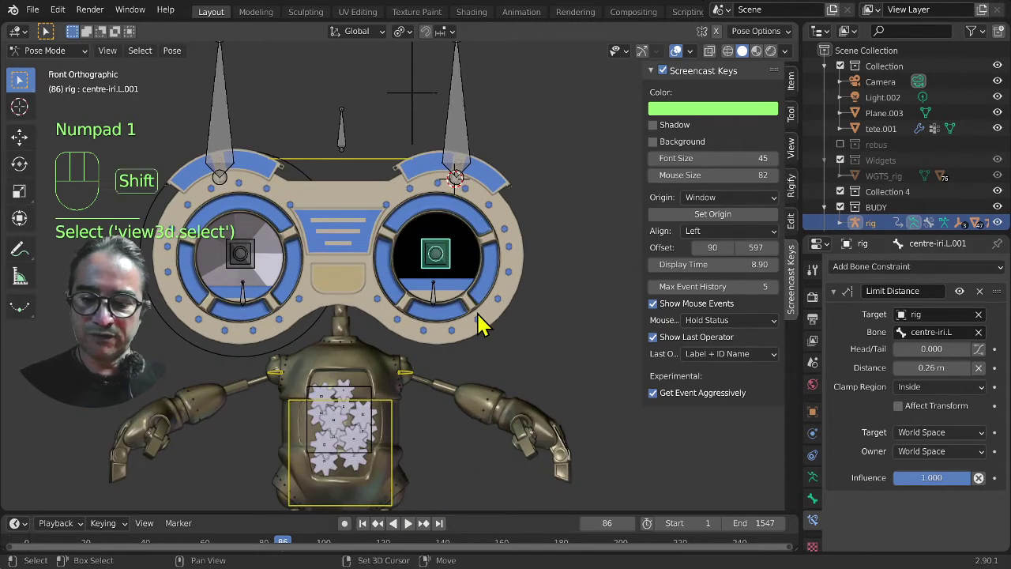
{"action": "key", "text": "shift+s"}
{"action": "left_click", "coordinate": [467, 412]}
{"action": "scroll", "coordinate": [464, 442], "scroll_direction": "down", "scroll_amount": 2}
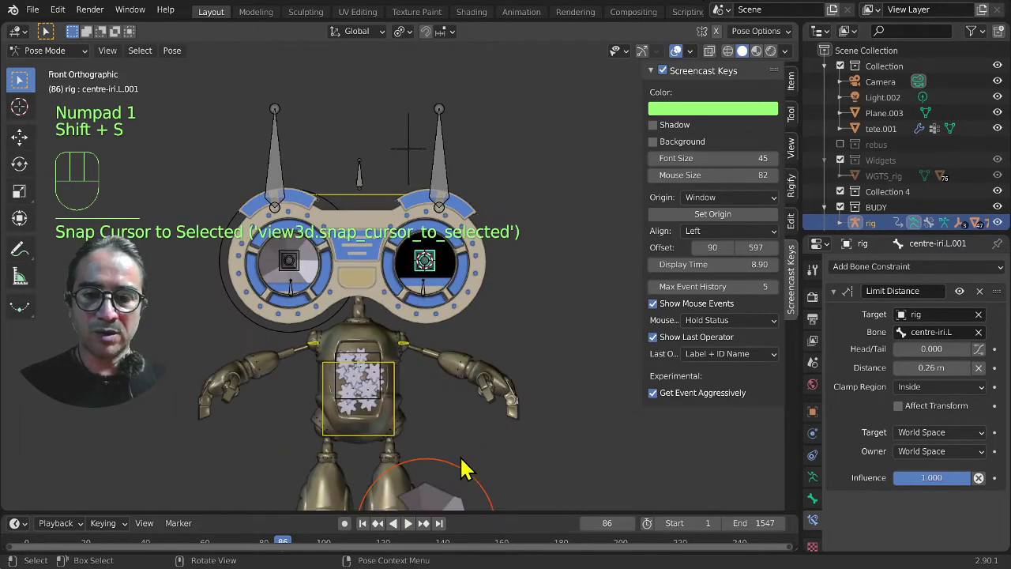
Step: In Object Mode, select the displaced Empty.002 near the feet and snap it to the 3D cursor
{"action": "left_click", "coordinate": [465, 480]}
{"action": "scroll", "coordinate": [467, 291], "scroll_direction": "down", "scroll_amount": 2}
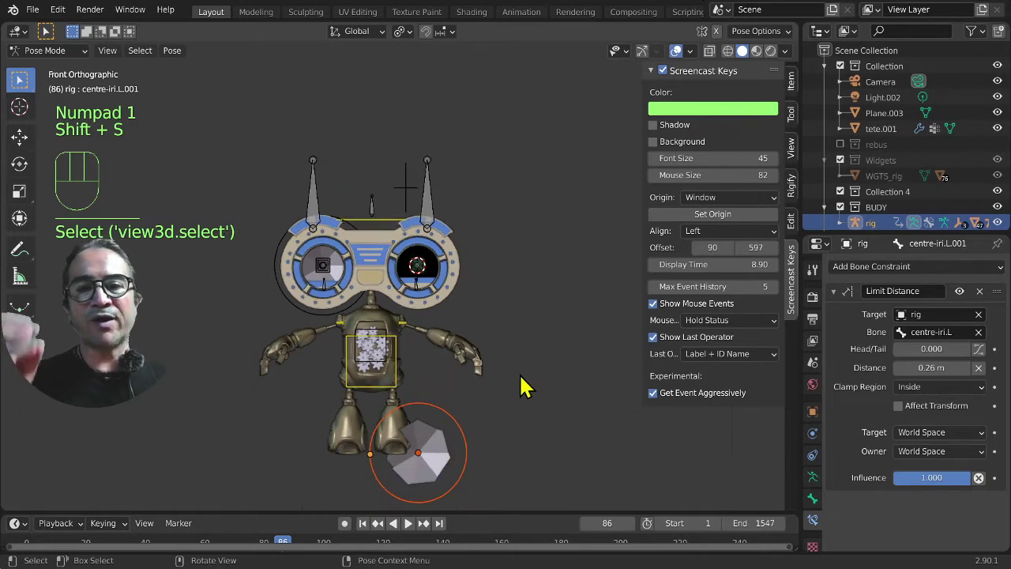
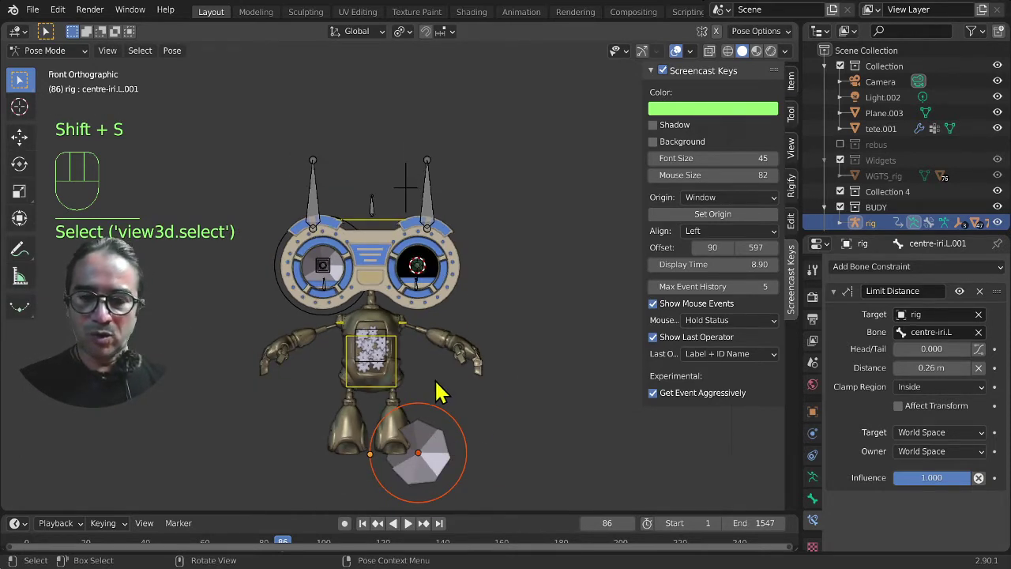
{"action": "key", "text": "shift"}
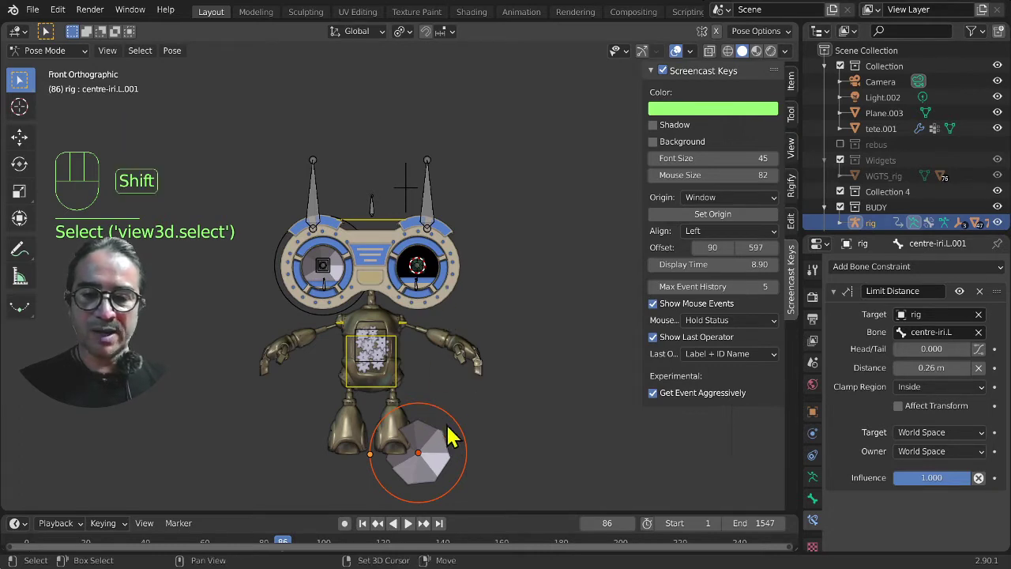
{"action": "key", "text": "ctrl+Tab"}
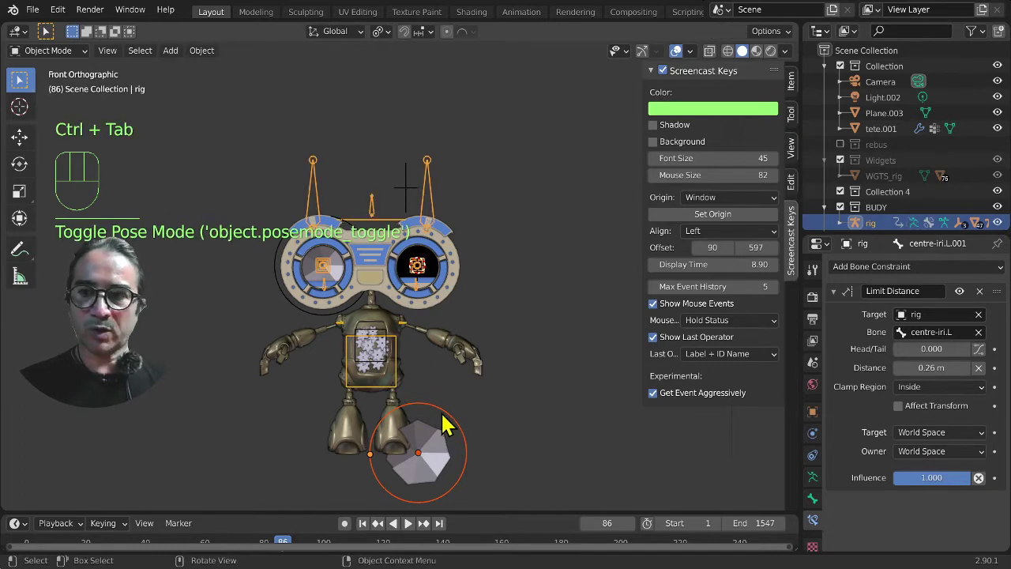
{"action": "left_click", "coordinate": [450, 427]}
{"action": "key", "text": "shift+s"}
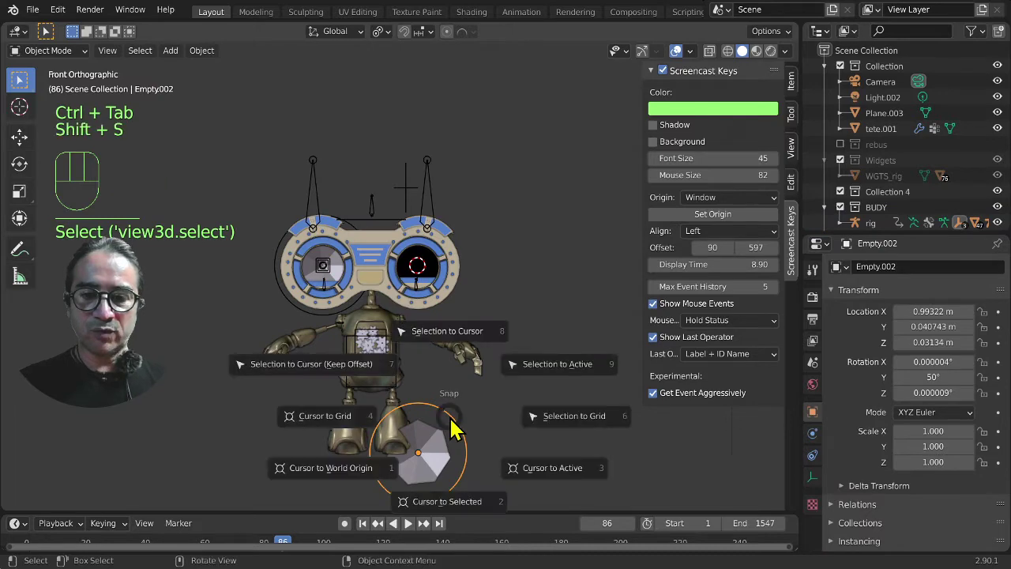
{"action": "left_click", "coordinate": [444, 338]}
{"action": "scroll", "coordinate": [492, 365], "scroll_direction": "up", "scroll_amount": 4}
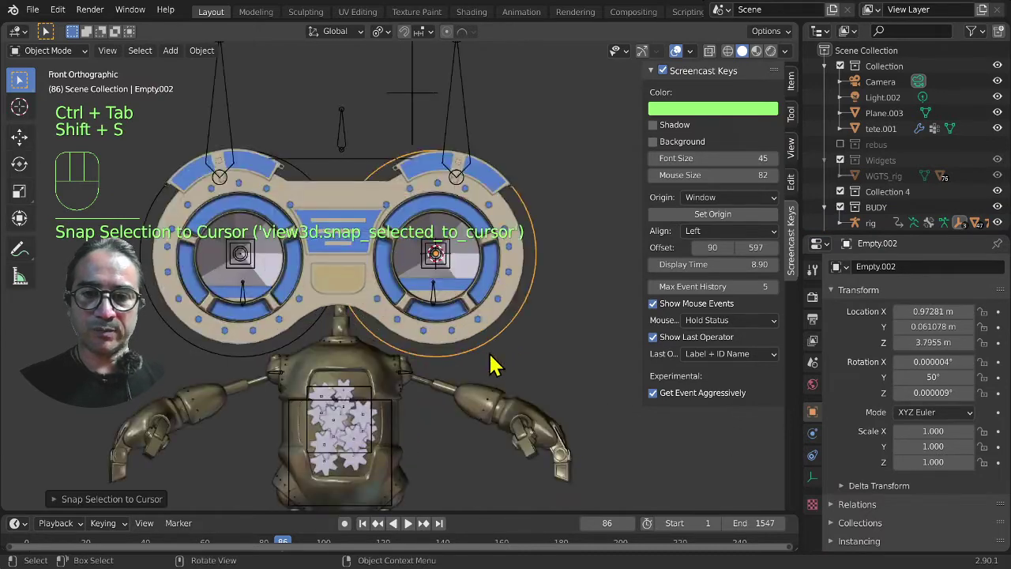
Step: Parent the repositioned Empty.002 to the rig's bone centre-iri.L.001 again, using the Bone option
{"action": "middle_click_drag", "start_coordinate": [491, 364], "coordinate": [485, 376]}
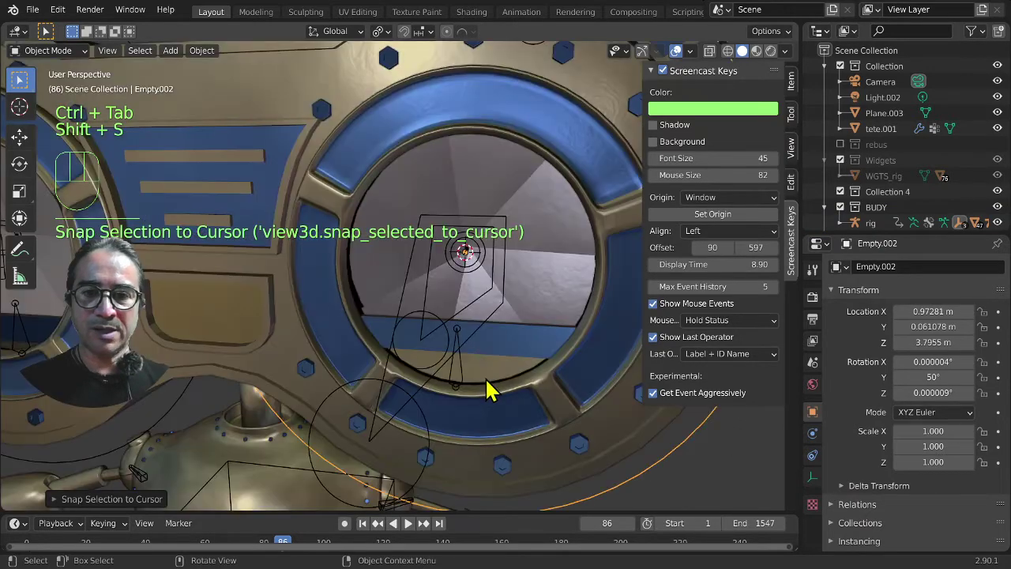
{"action": "scroll", "coordinate": [485, 377], "scroll_direction": "down", "scroll_amount": 4}
{"action": "scroll", "coordinate": [484, 387], "scroll_direction": "up", "scroll_amount": 4}
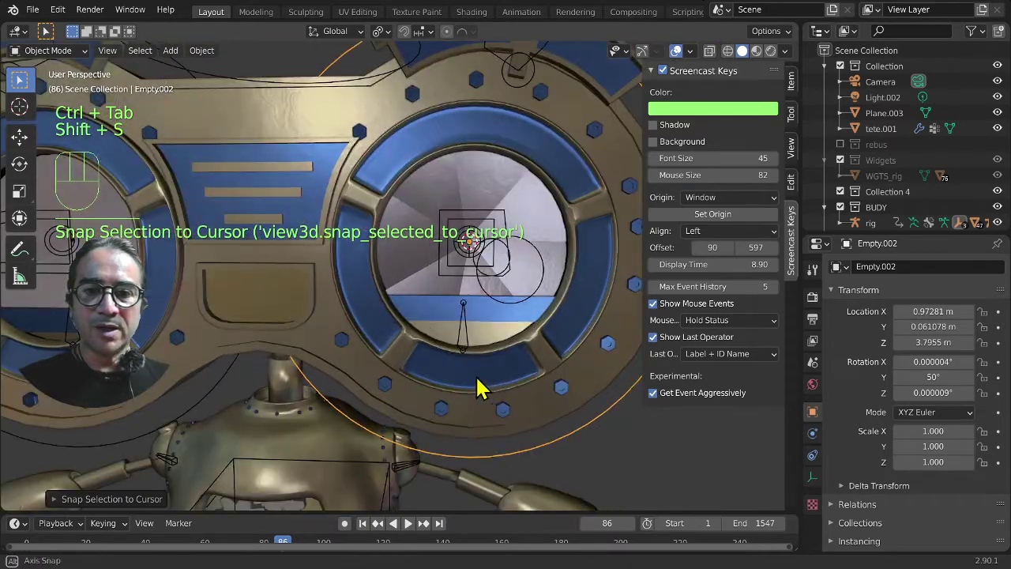
{"action": "scroll", "coordinate": [467, 384], "scroll_direction": "down", "scroll_amount": 3}
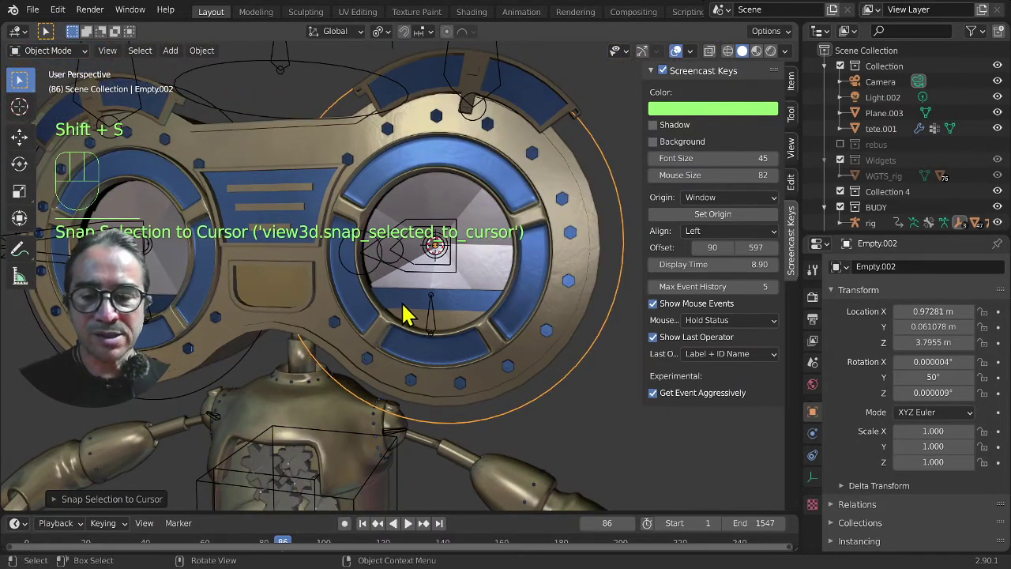
{"action": "left_click", "coordinate": [403, 281], "text": "shift"}
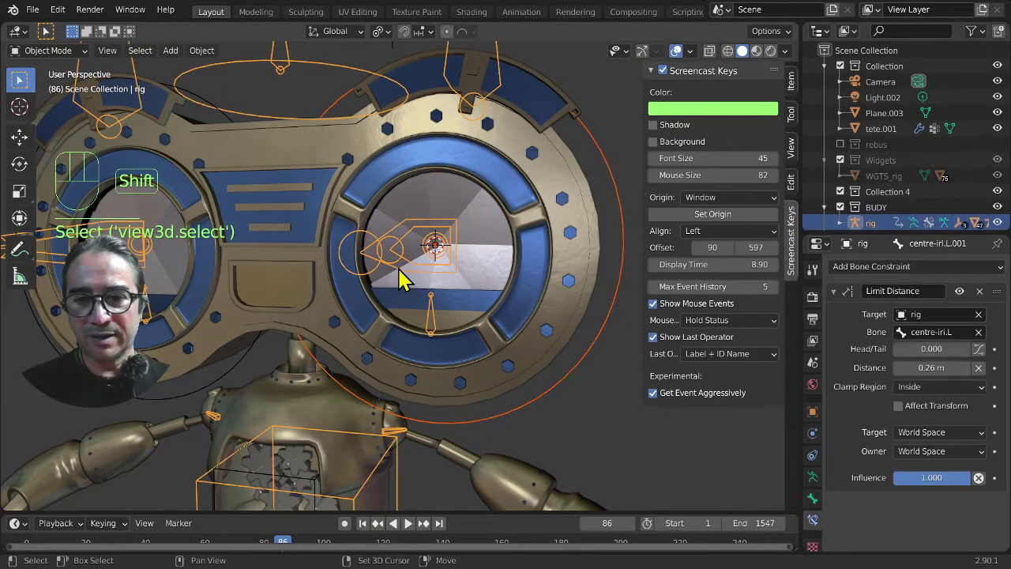
{"action": "key", "text": "ctrl+Tab"}
{"action": "left_click", "coordinate": [403, 281]}
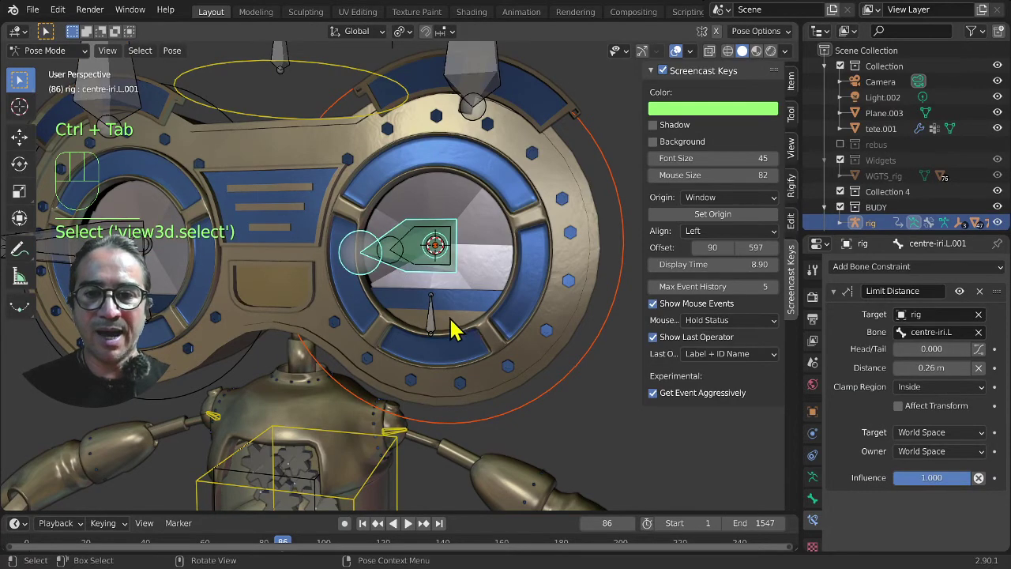
{"action": "middle_click_drag", "start_coordinate": [452, 320], "coordinate": [440, 353]}
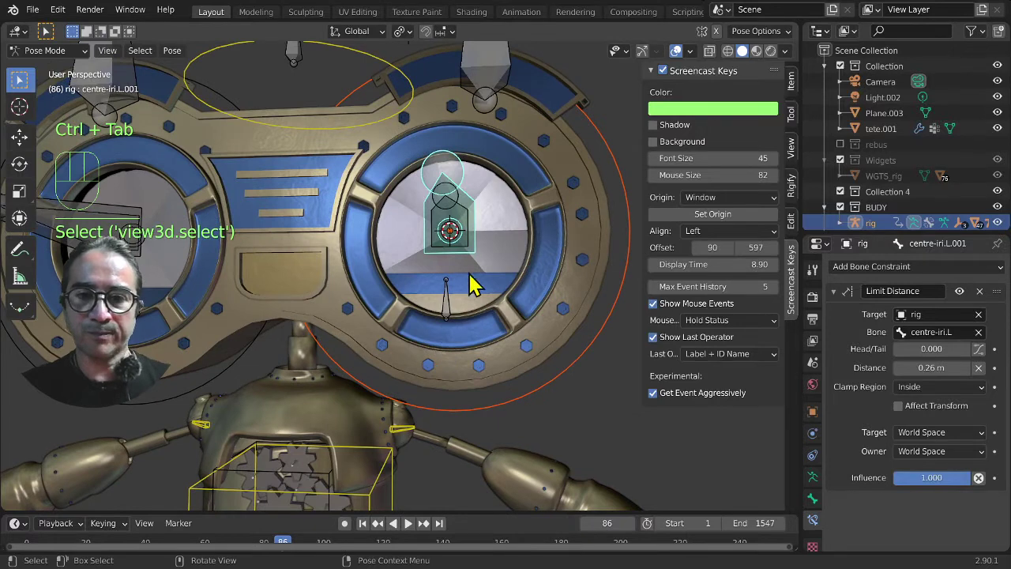
{"action": "key", "text": "ctrl+p"}
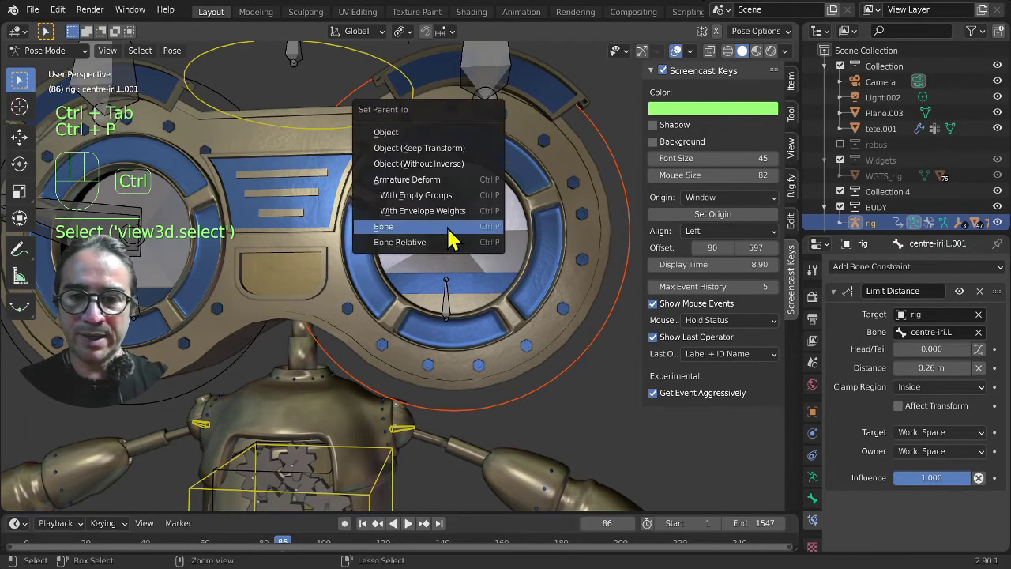
{"action": "left_click", "coordinate": [451, 235]}
Step: Complete the Bone parenting of Empty.002 and move bone centre-iri.L.001 toward the eye's outer side in front view
{"action": "left_click", "coordinate": [451, 236]}
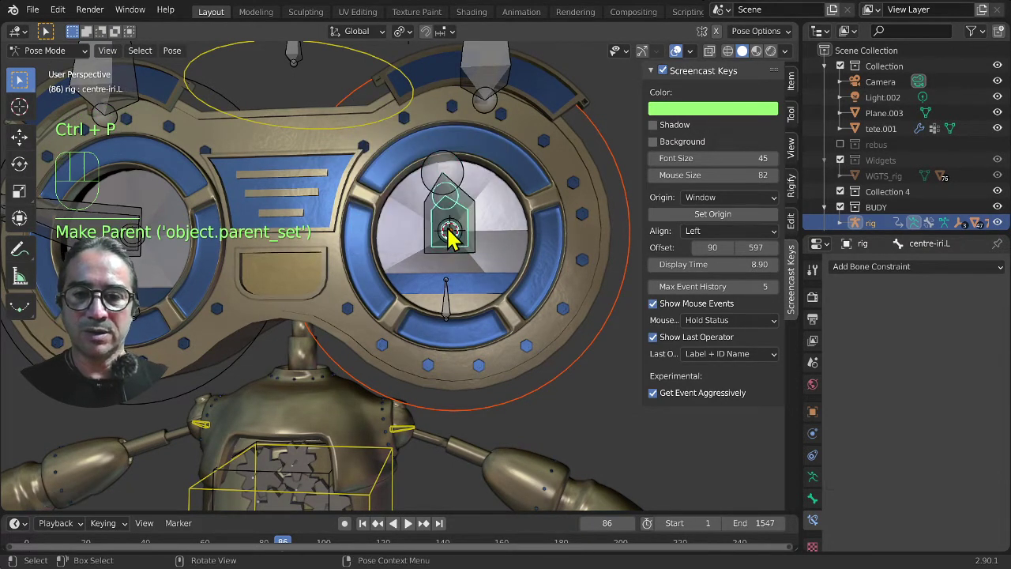
{"action": "left_click", "coordinate": [471, 242]}
{"action": "key", "text": "KP_1"}
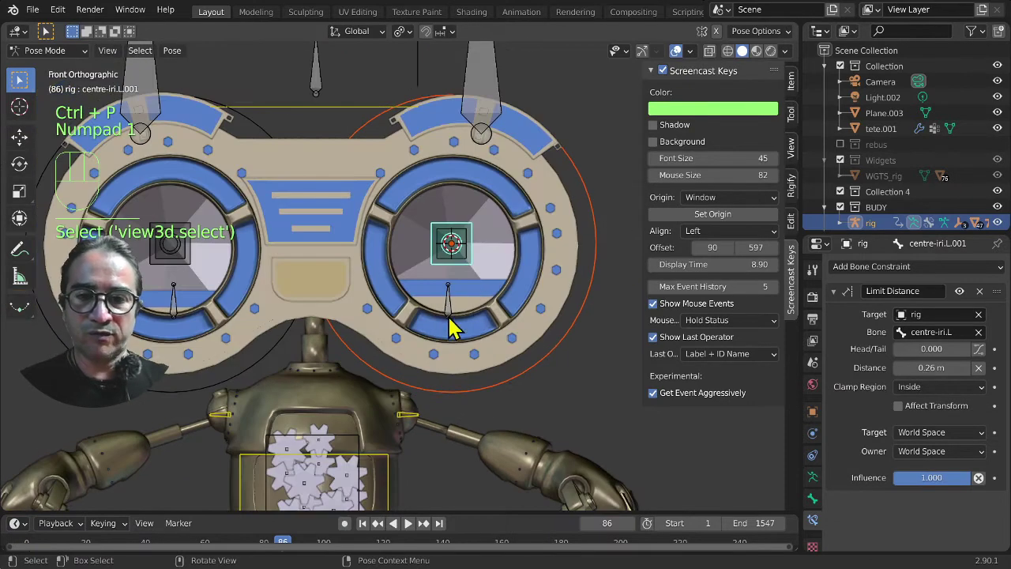
{"action": "key", "text": "g"}
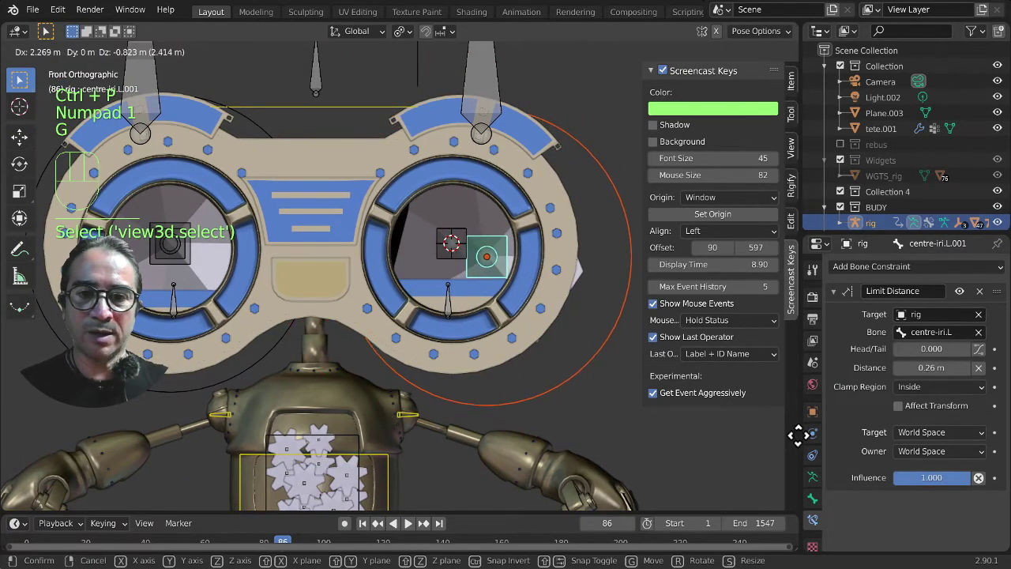
{"action": "left_click", "coordinate": [708, 455]}
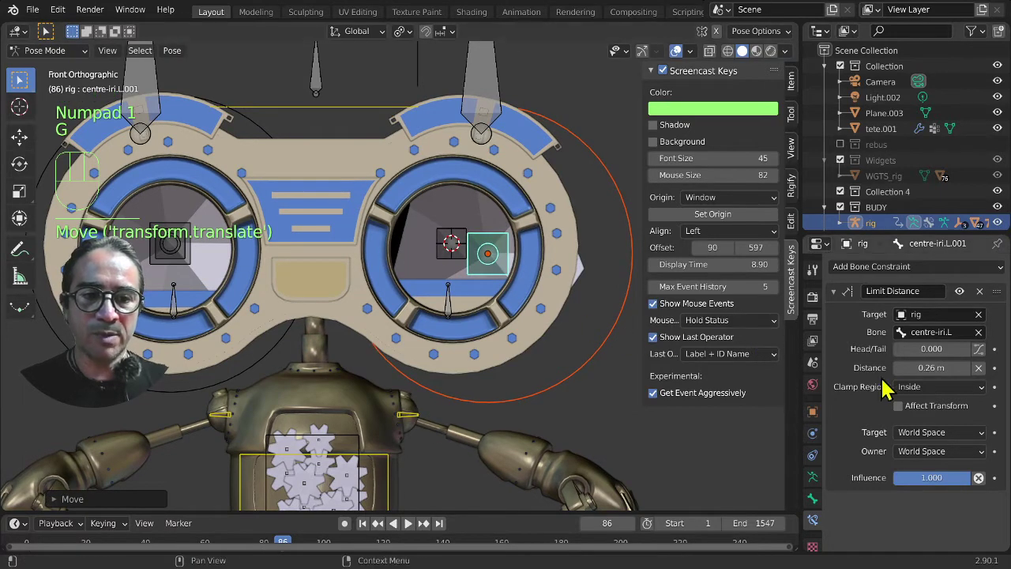
Step: Reduce the Limit Distance constraint's distance to 0.17 m and test the iris bone's movement range on both sides of the eye
{"action": "left_click", "coordinate": [932, 368], "text": "shift"}
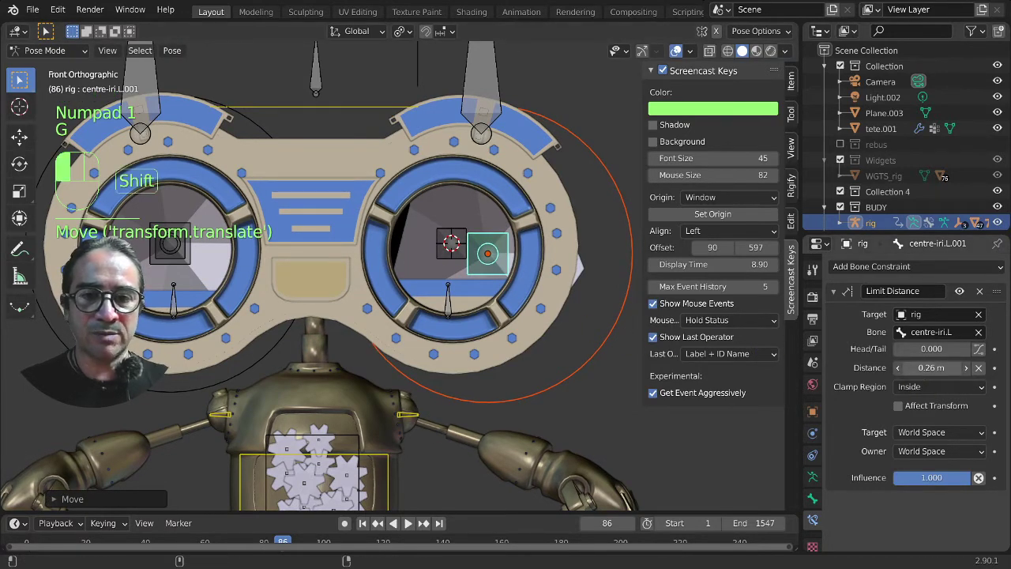
{"action": "left_click_drag", "start_coordinate": [932, 368], "coordinate": [908, 368], "text": "shift"}
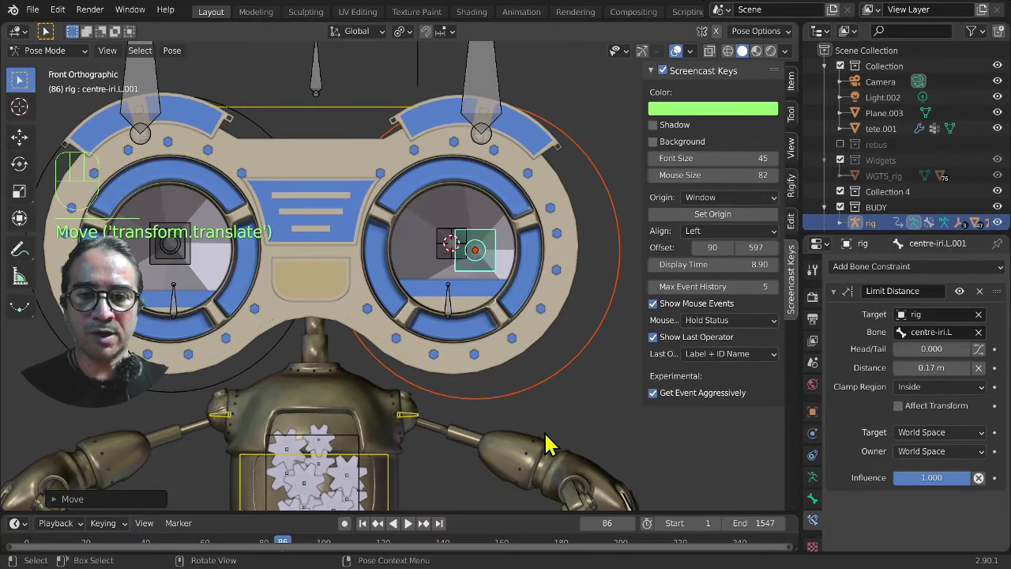
{"action": "key", "text": "g"}
{"action": "left_click", "coordinate": [336, 252]}
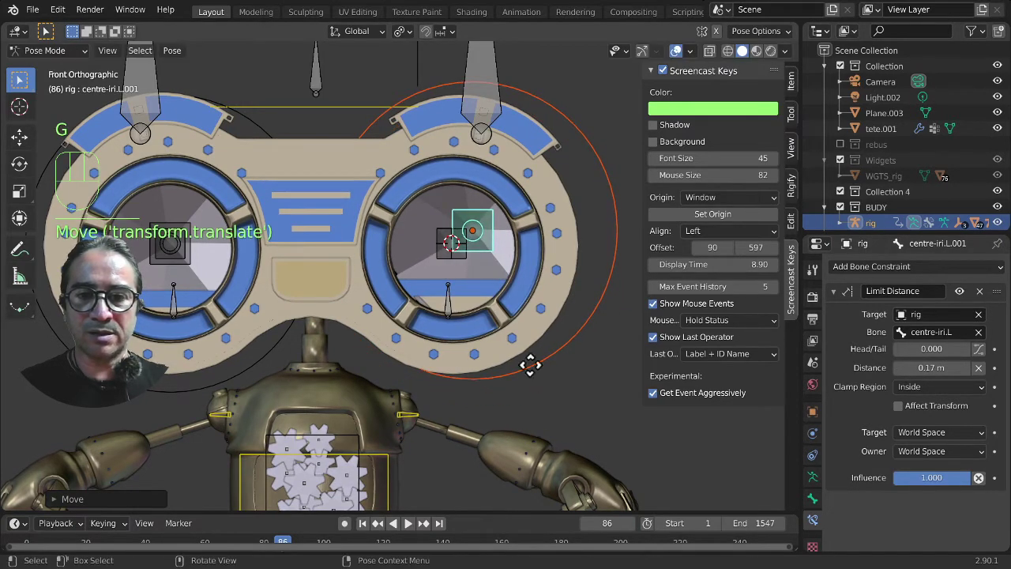
{"action": "key", "text": "g"}
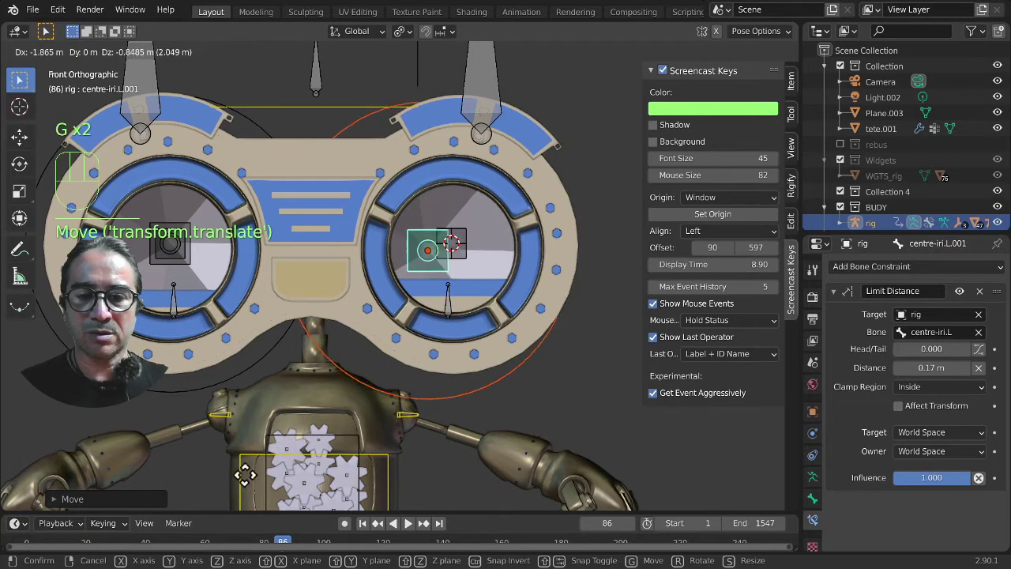
{"action": "left_click", "coordinate": [218, 364]}
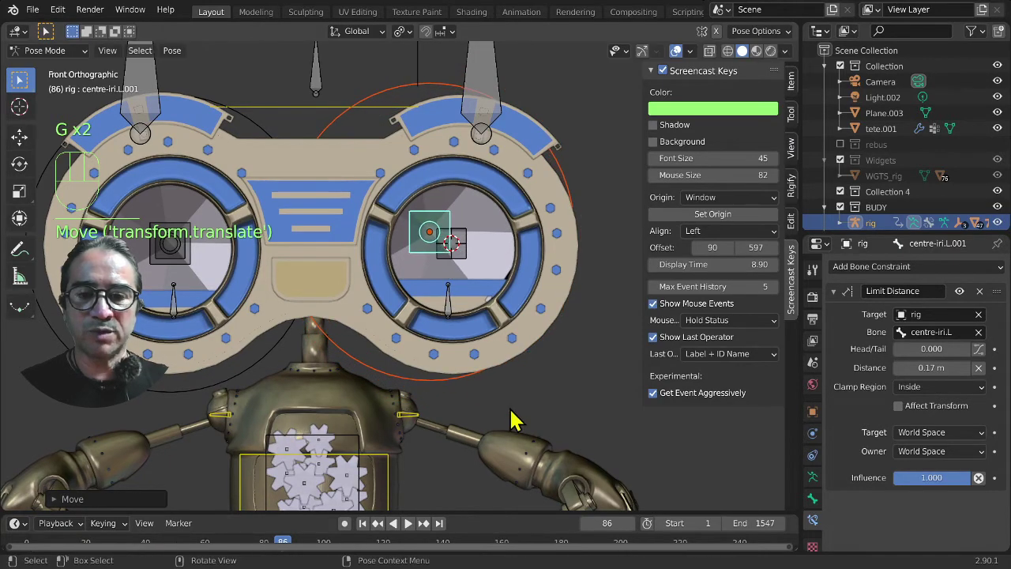
Step: In Object Mode, select Empty.002 around the character's left eye and move it about 0.022 m along global Y
{"action": "middle_click_drag", "start_coordinate": [512, 415], "coordinate": [451, 433]}
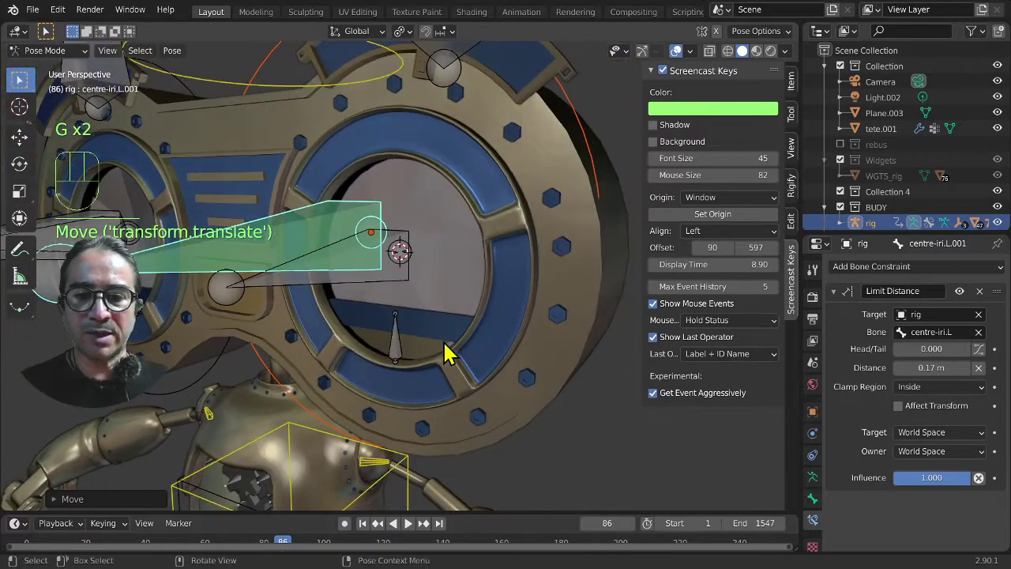
{"action": "middle_click_drag", "start_coordinate": [482, 382], "coordinate": [468, 397]}
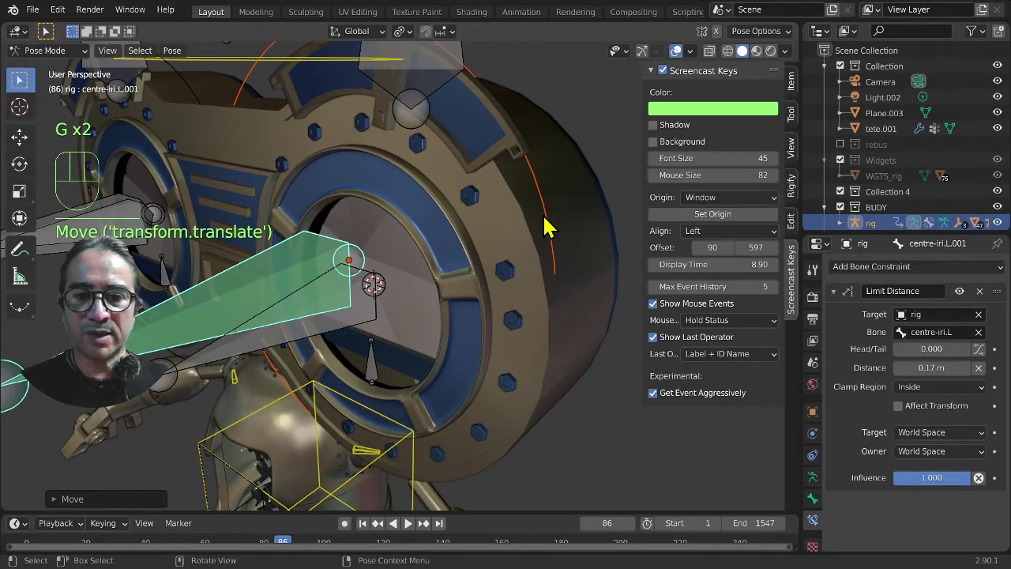
{"action": "left_click", "coordinate": [548, 228]}
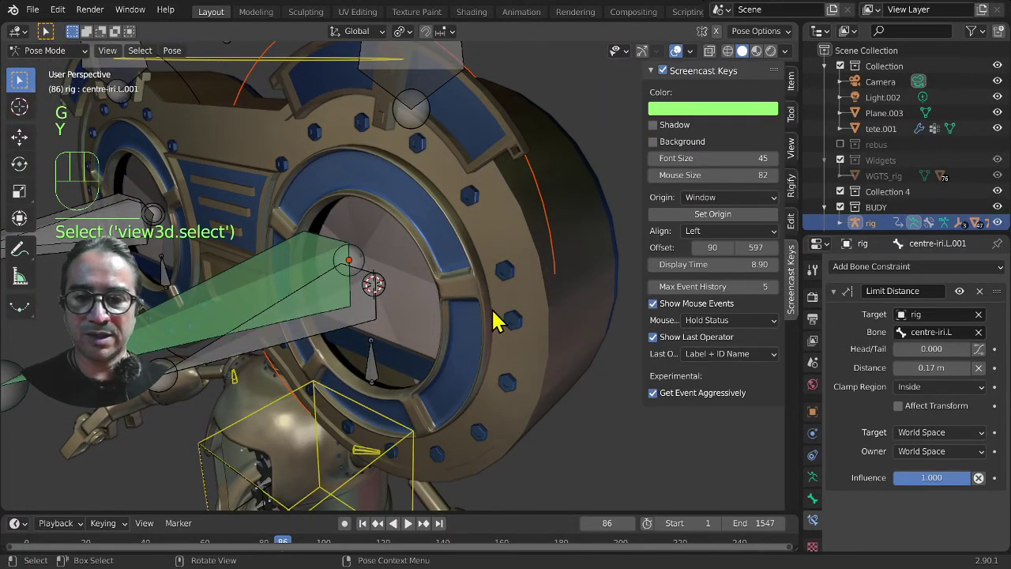
{"action": "key", "text": "shift"}
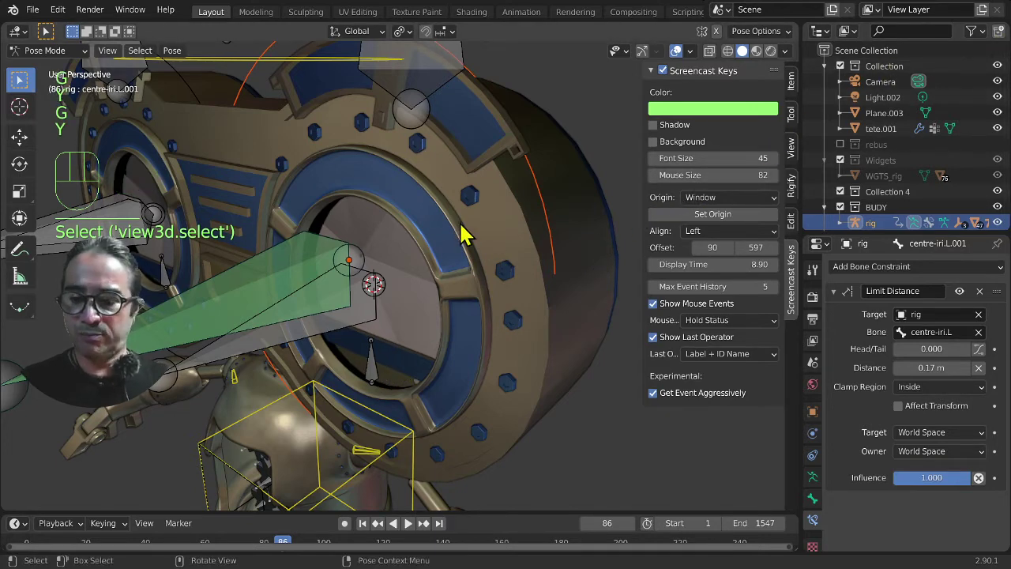
{"action": "key", "text": "ctrl+Tab"}
{"action": "left_click", "coordinate": [549, 213]}
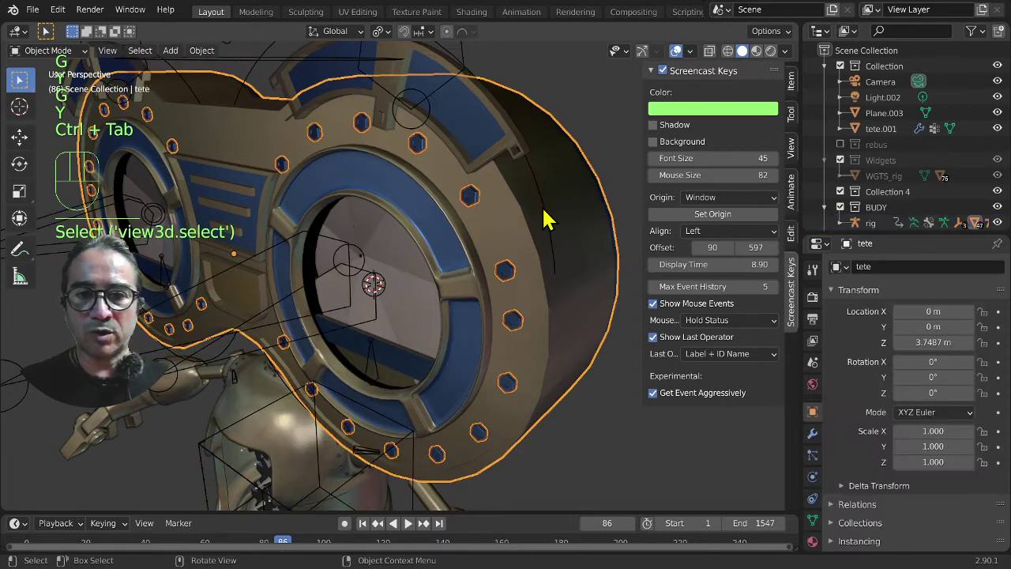
{"action": "left_click", "coordinate": [542, 212]}
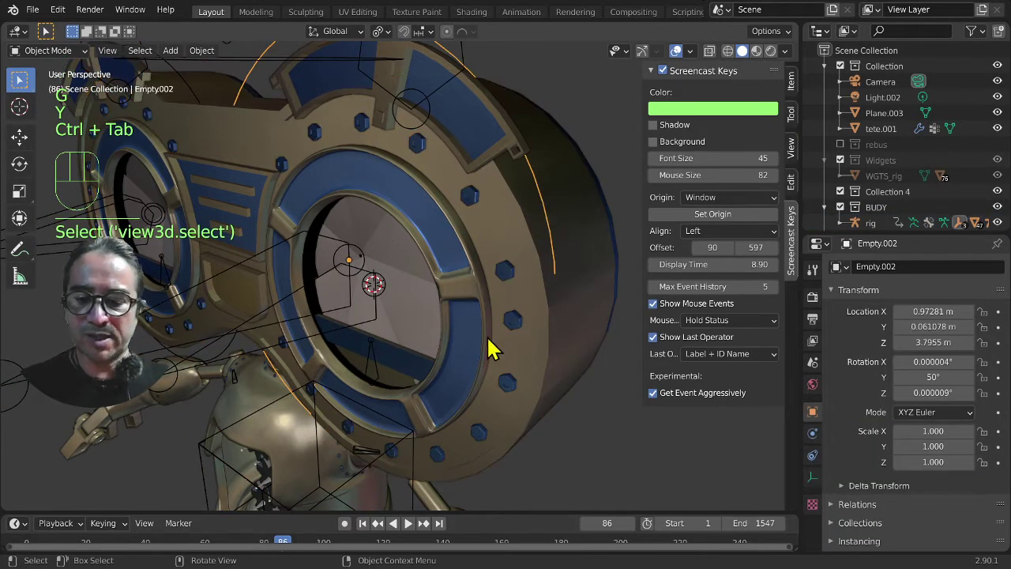
{"action": "key", "text": "g"}
{"action": "key", "text": "y"}
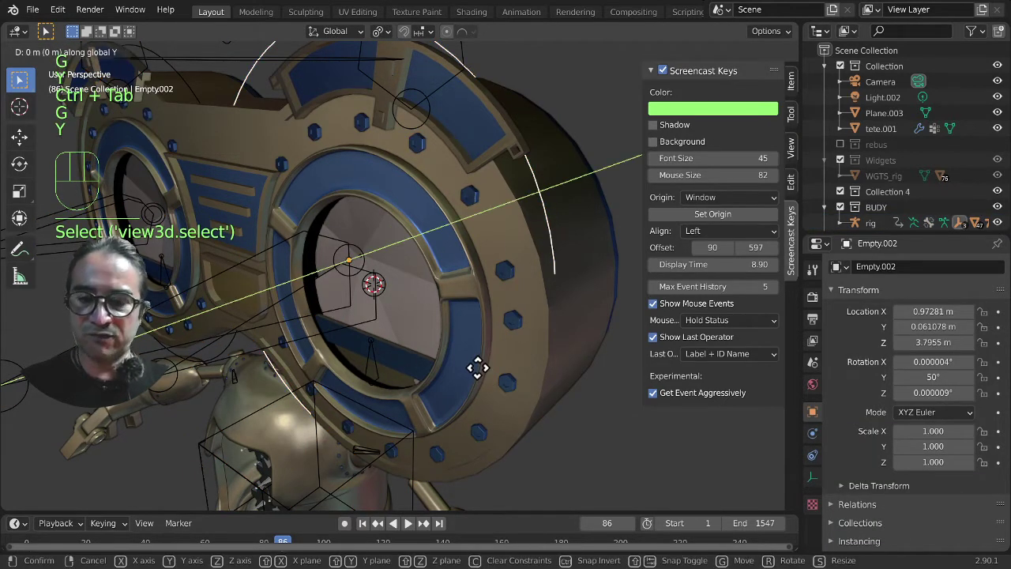
{"action": "key", "text": "shift"}
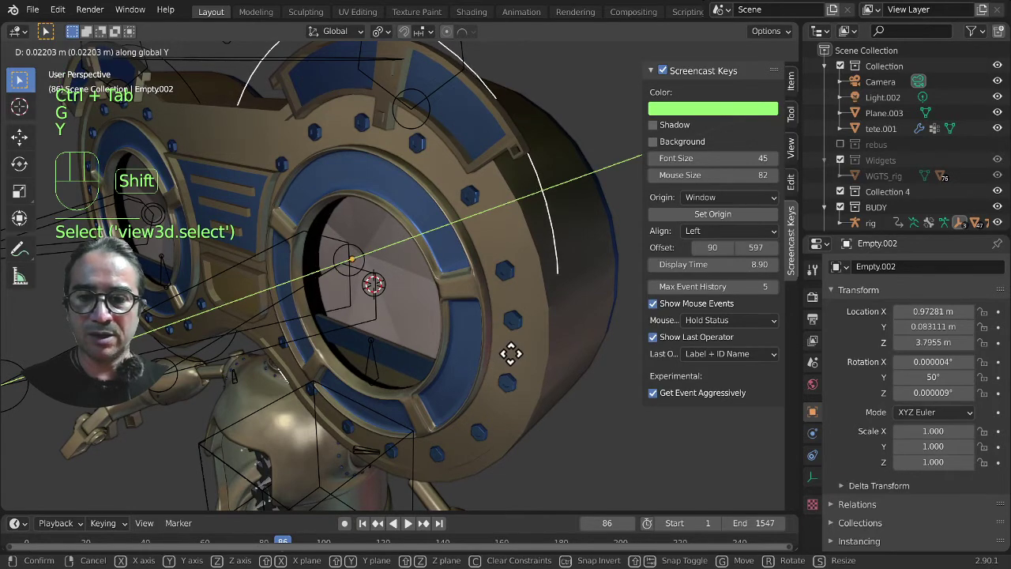
{"action": "left_click", "coordinate": [511, 353]}
Step: Move Empty.002 back about 0.009 m along global Y to fine-tune its depth in the eye
{"action": "middle_click_drag", "start_coordinate": [511, 353], "coordinate": [435, 408]}
{"action": "key", "text": "g"}
{"action": "key", "text": "y"}
{"action": "key", "text": "shift"}
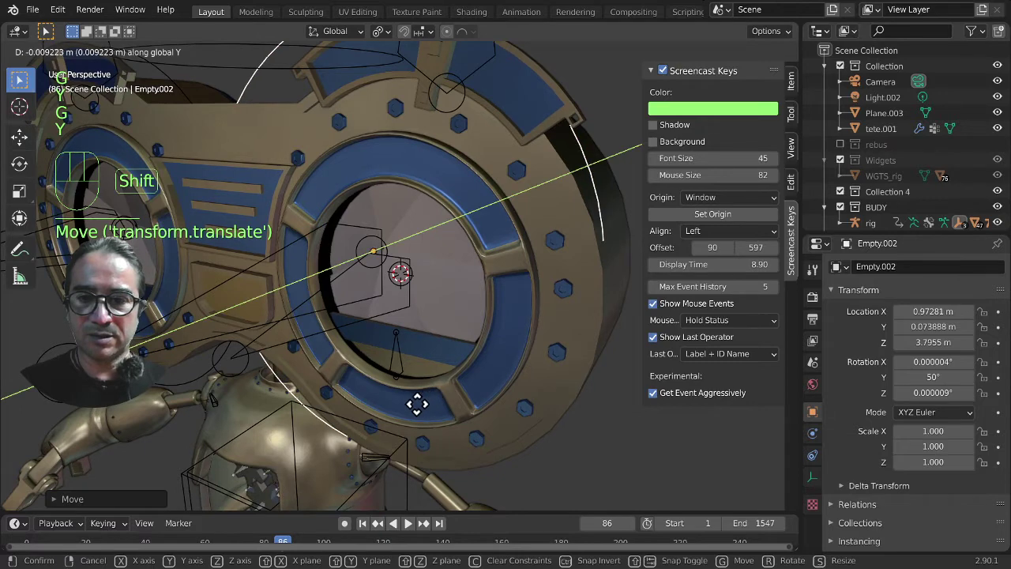
{"action": "left_click", "coordinate": [424, 423]}
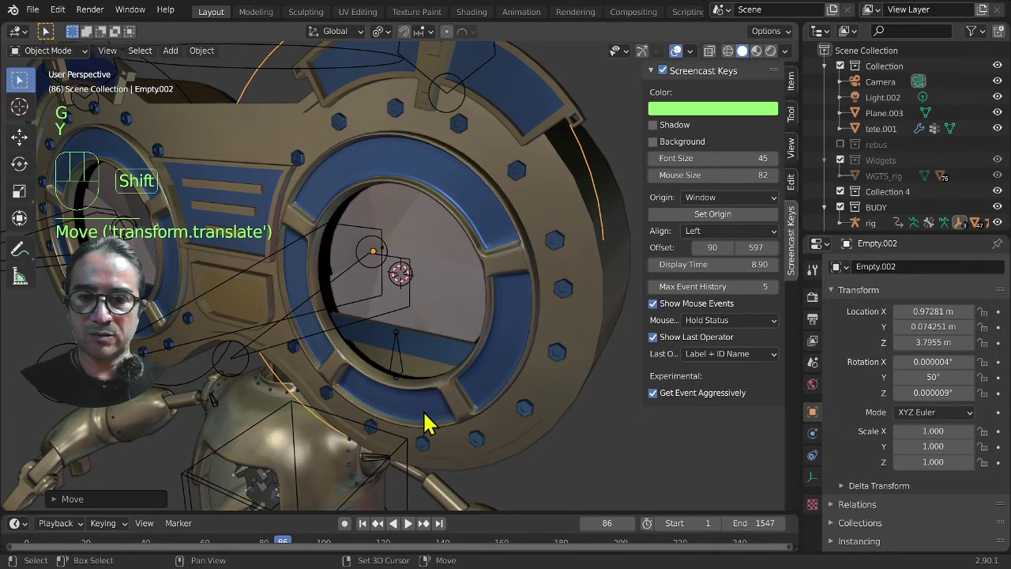
Step: In Pose Mode, set the Limit Distance of bone centre-iri.L.001 to 0.15 m
{"action": "middle_click_drag", "start_coordinate": [424, 422], "coordinate": [454, 328]}
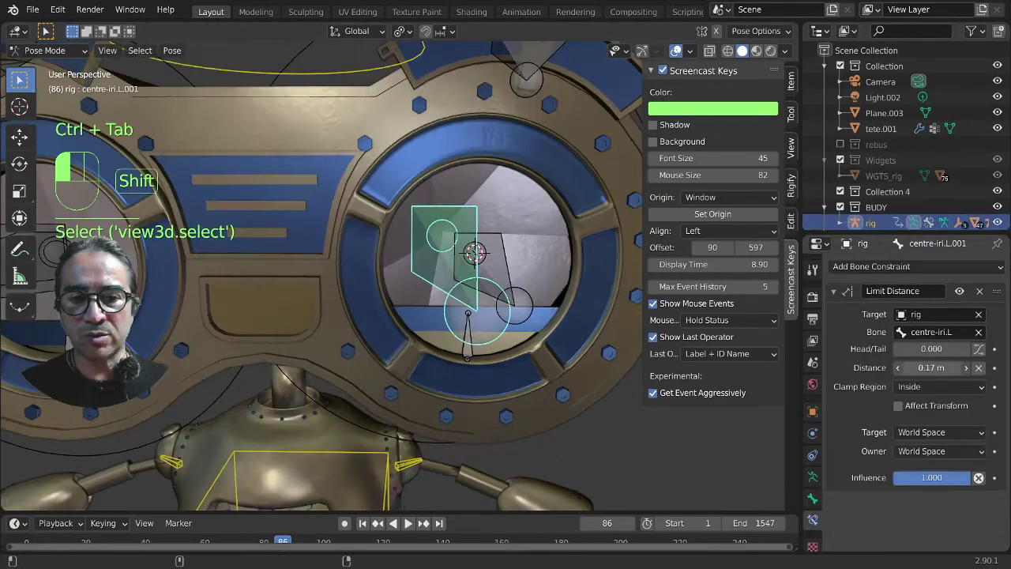
{"action": "left_click_drag", "start_coordinate": [931, 368], "coordinate": [955, 368]}
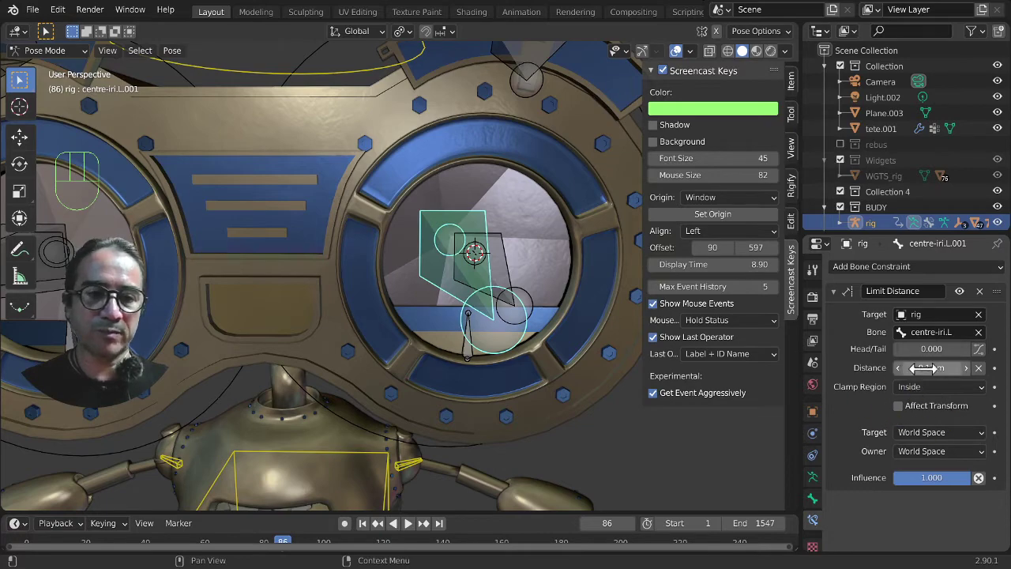
{"action": "left_click", "coordinate": [924, 369]}
{"action": "type", "text": "0.15"}
{"action": "key", "text": "Return"}
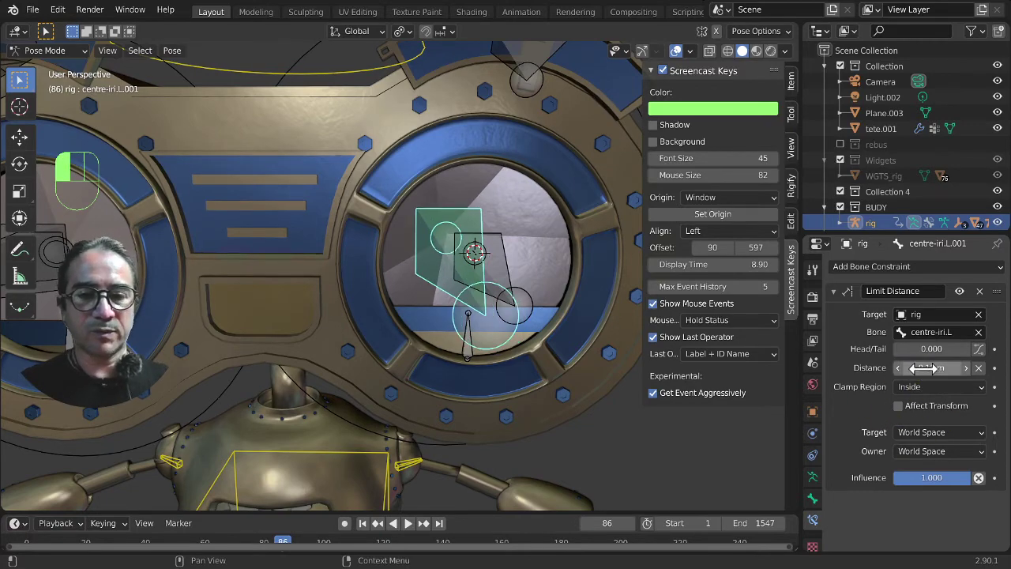
Step: Test the iris bone's movement range in front view and clear its pose location
{"action": "mouse_move", "coordinate": [345, 374]}
{"action": "middle_mouse_down"}
{"action": "mouse_move", "coordinate": [345, 390]}
{"action": "mouse_move", "coordinate": [350, 380]}
{"action": "middle_mouse_up"}
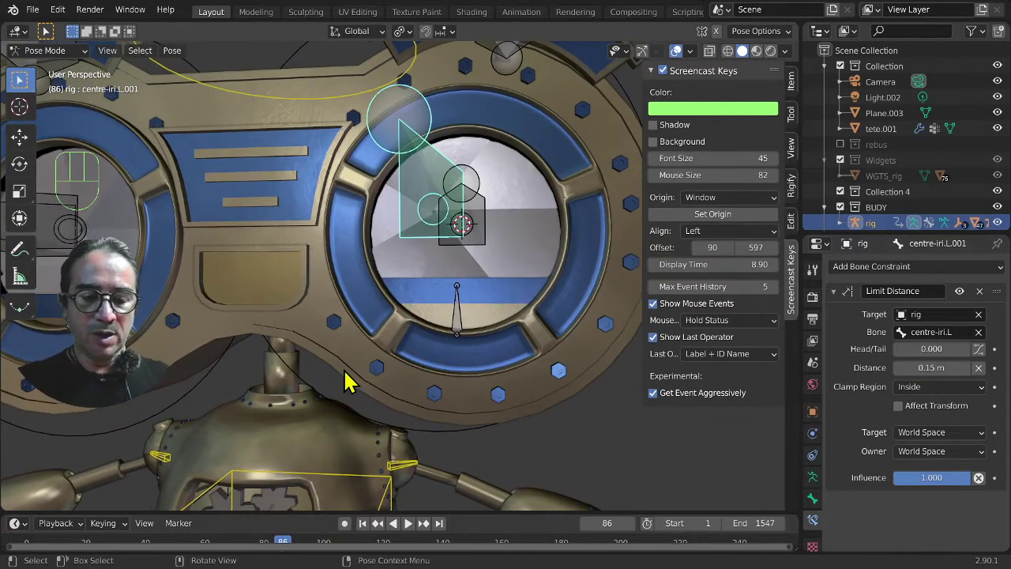
{"action": "key", "text": "KP_1"}
{"action": "key", "text": "g"}
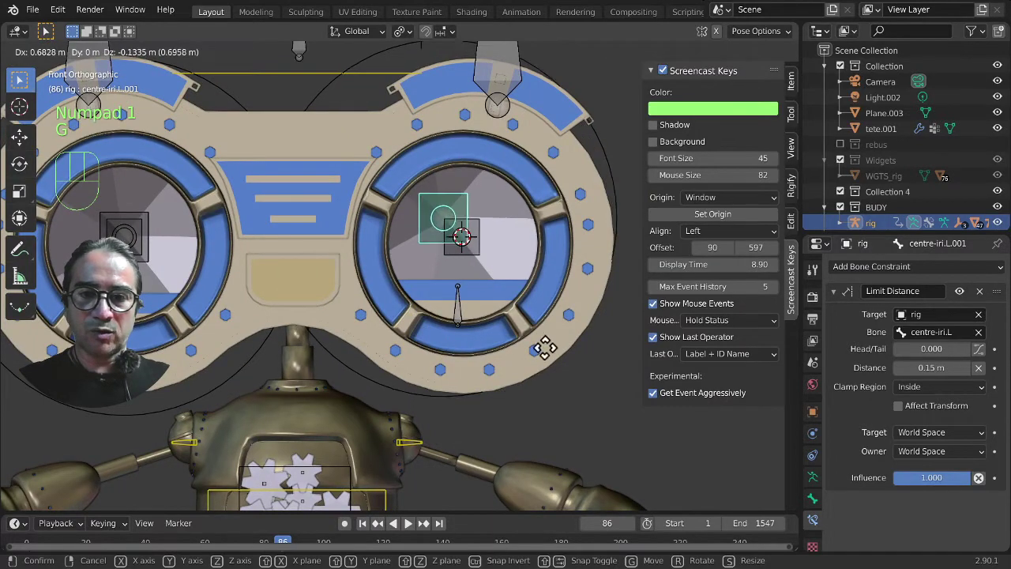
{"action": "key", "text": "g"}
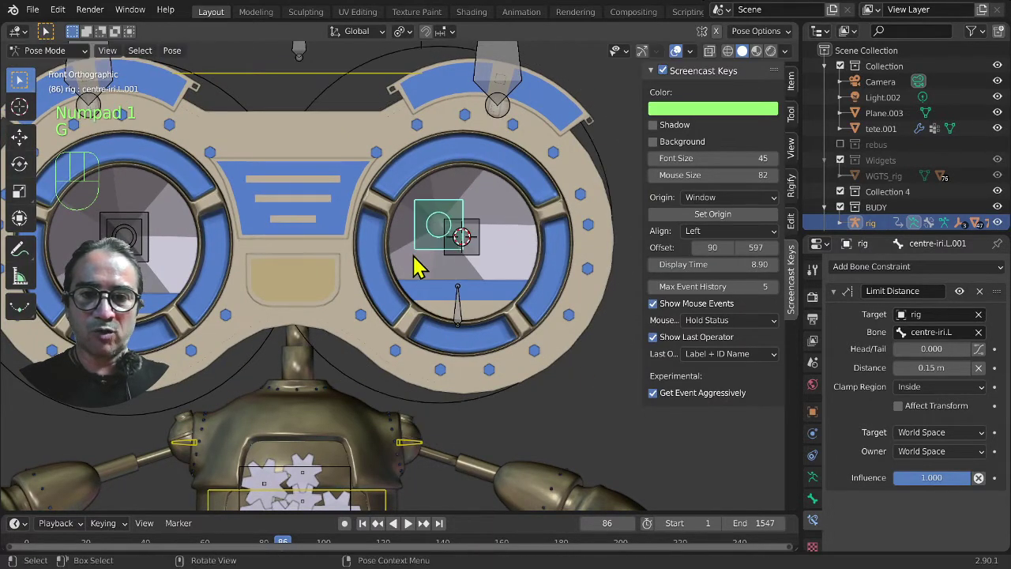
{"action": "key", "text": "alt+r"}
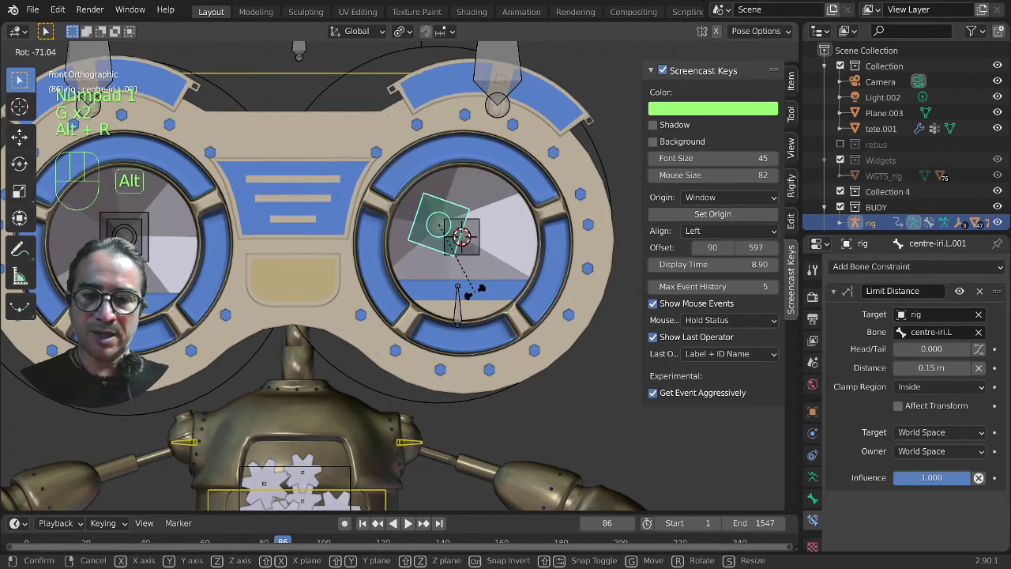
{"action": "key", "text": "alt+g"}
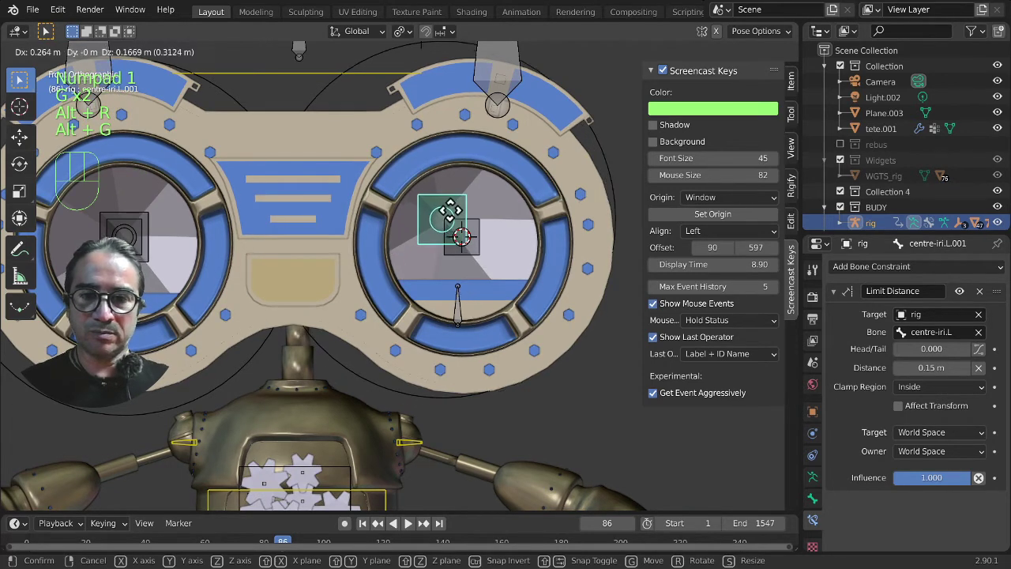
{"action": "left_click", "coordinate": [456, 226]}
{"action": "key", "text": "alt+g"}
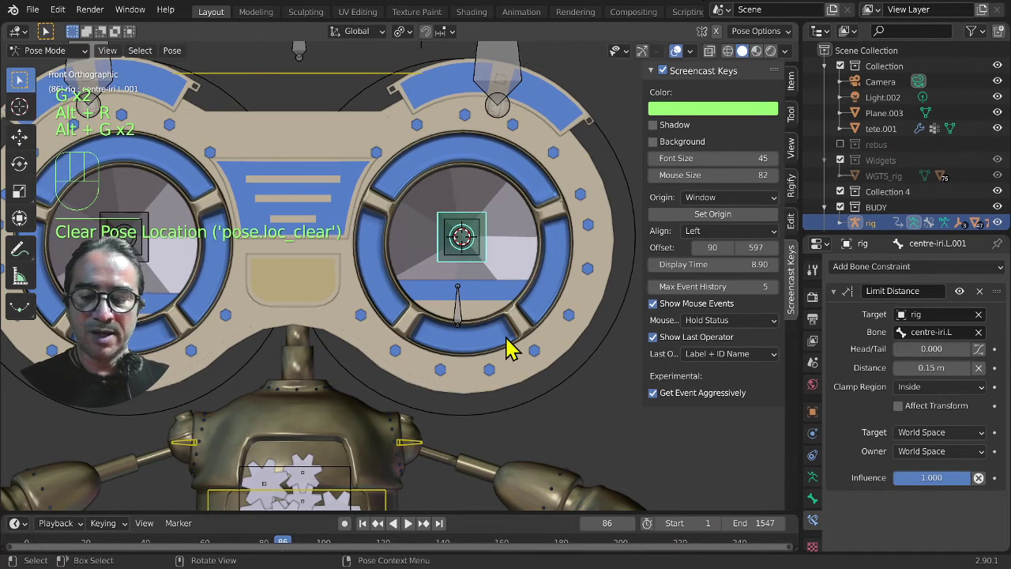
{"action": "key", "text": "g"}
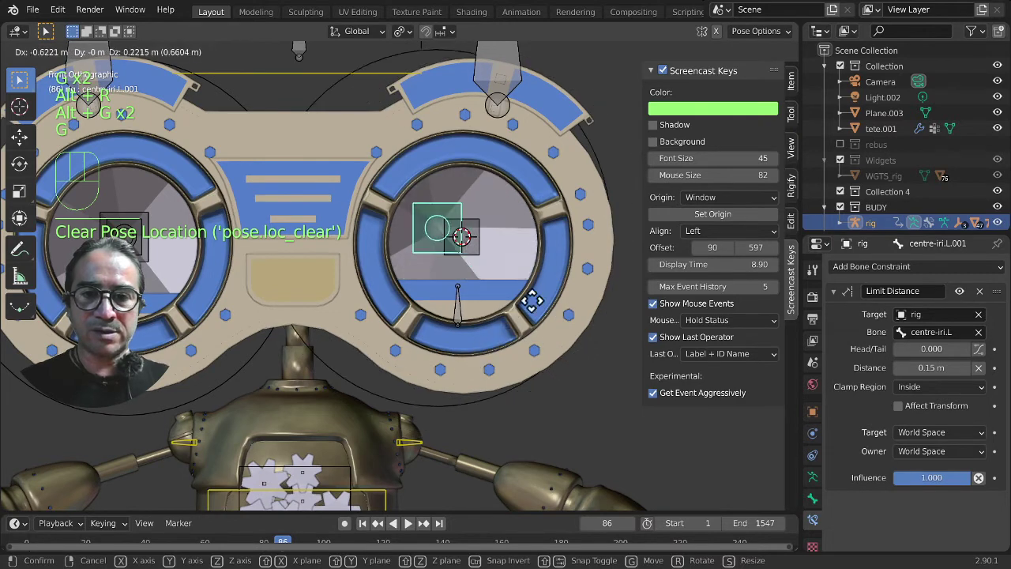
{"action": "right_click", "coordinate": [532, 300]}
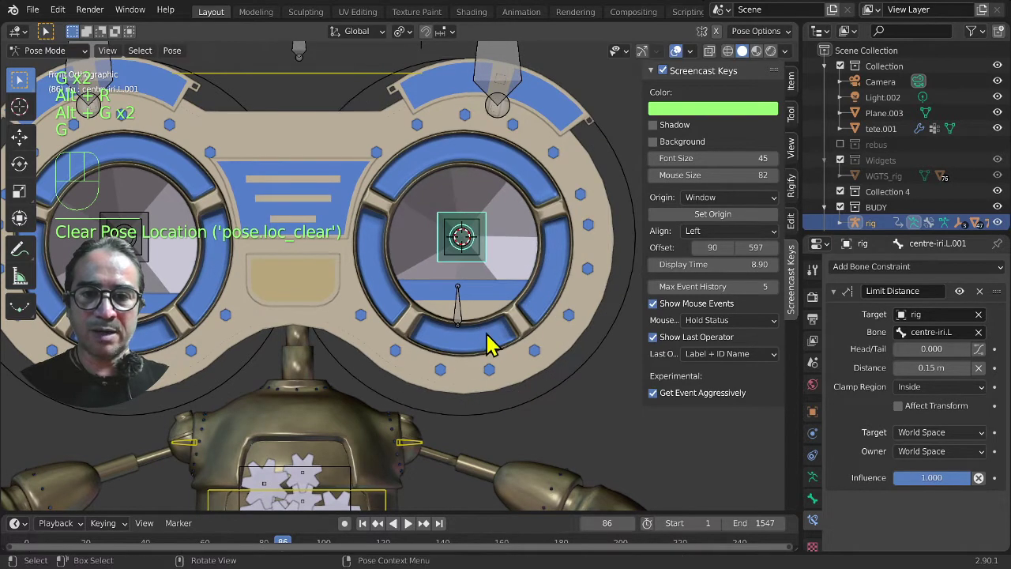
Step: Lock the Z location of bone centre-iri.L.001 in its bone transforms and test-move it from a side angle
{"action": "left_click", "coordinate": [811, 498]}
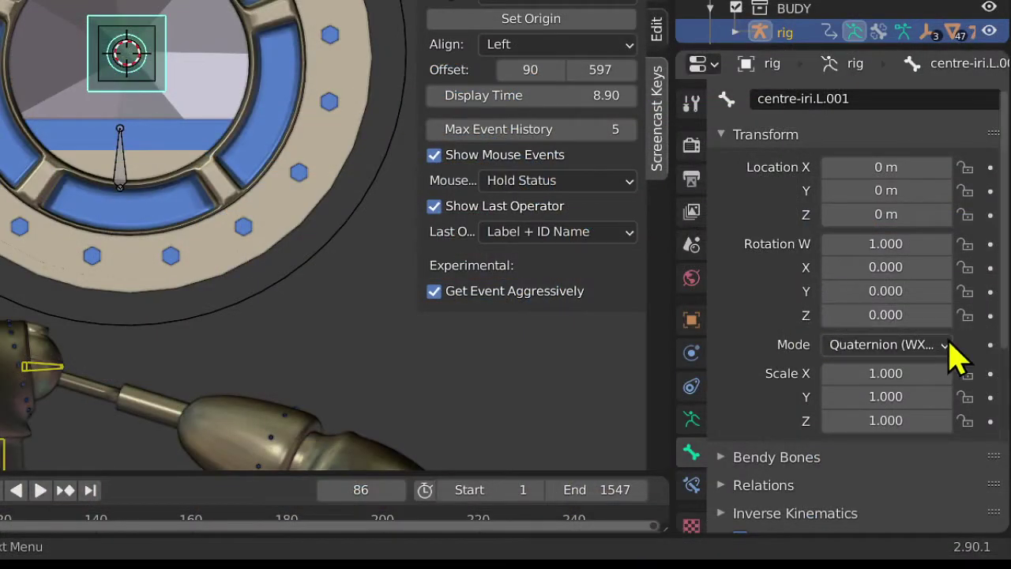
{"action": "middle_click_drag", "start_coordinate": [241, 229], "coordinate": [43, 261]}
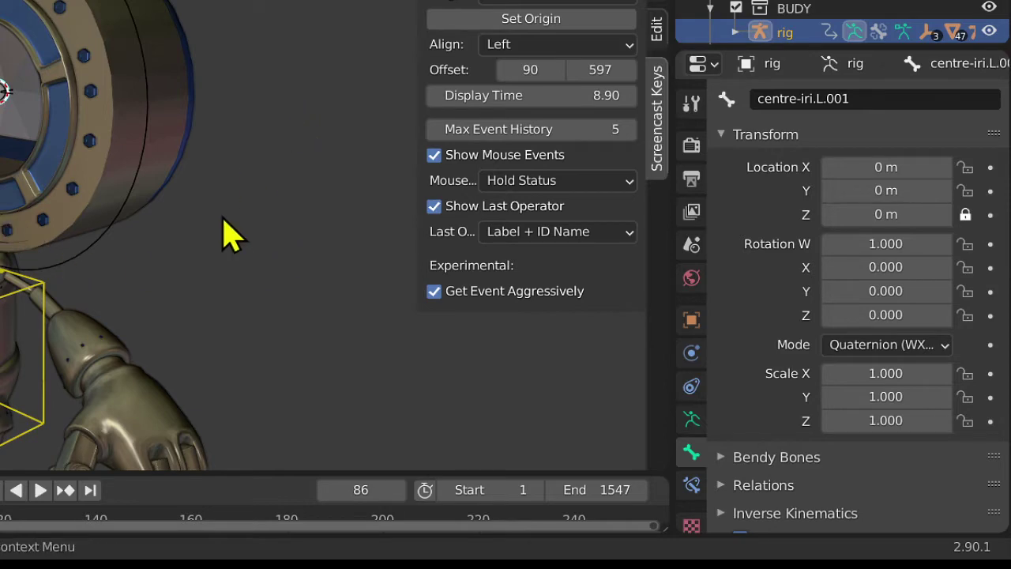
{"action": "key", "text": "n"}
{"action": "middle_click_drag", "start_coordinate": [45, 210], "coordinate": [339, 300]}
{"action": "key", "text": "g"}
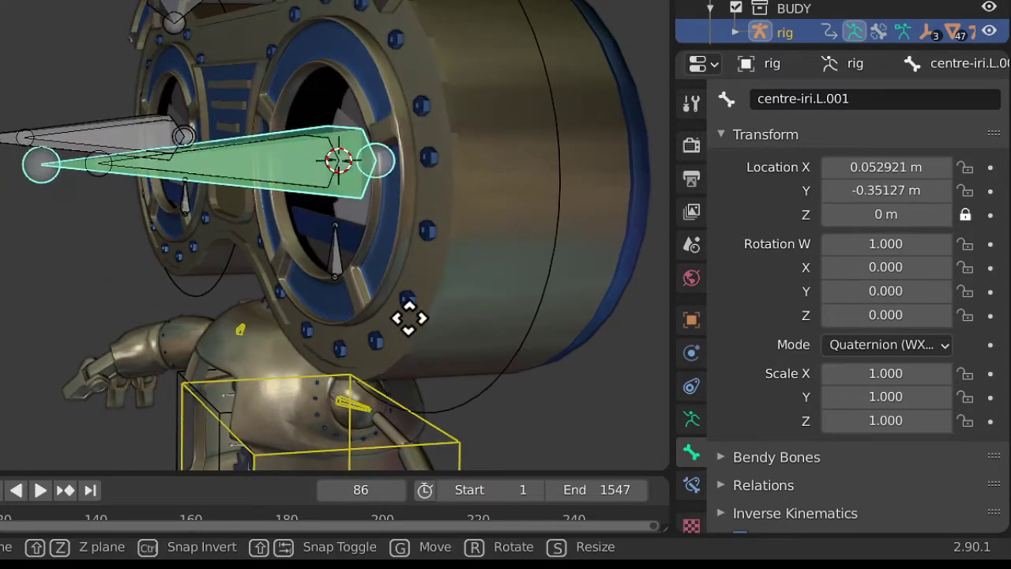
{"action": "key", "text": "Escape"}
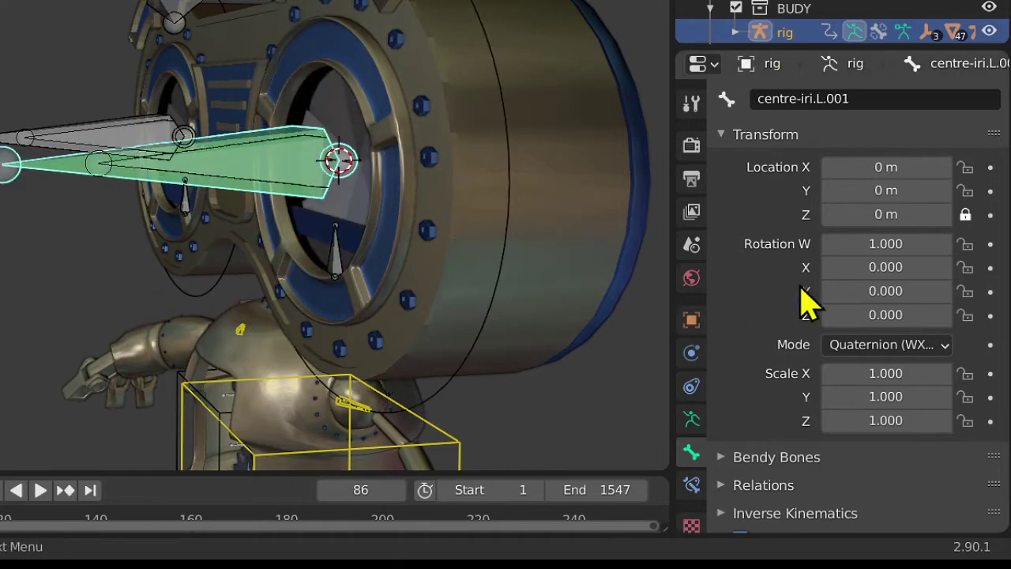
Step: Unlock the bone's Z location, lock its Y location instead, and test-move it without keeping the movement
{"action": "left_click", "coordinate": [965, 214]}
{"action": "left_click", "coordinate": [966, 190]}
{"action": "key", "text": "g"}
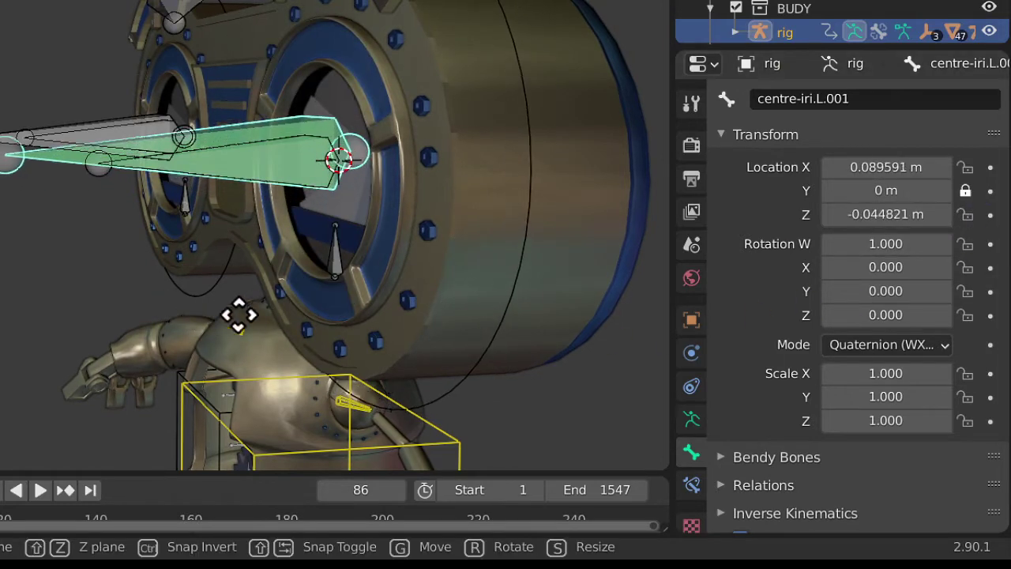
{"action": "key", "text": "Escape"}
{"action": "mouse_move", "coordinate": [237, 334]}
{"action": "middle_mouse_down"}
{"action": "mouse_move", "coordinate": [176, 320]}
{"action": "mouse_move", "coordinate": [237, 332]}
{"action": "middle_mouse_up"}
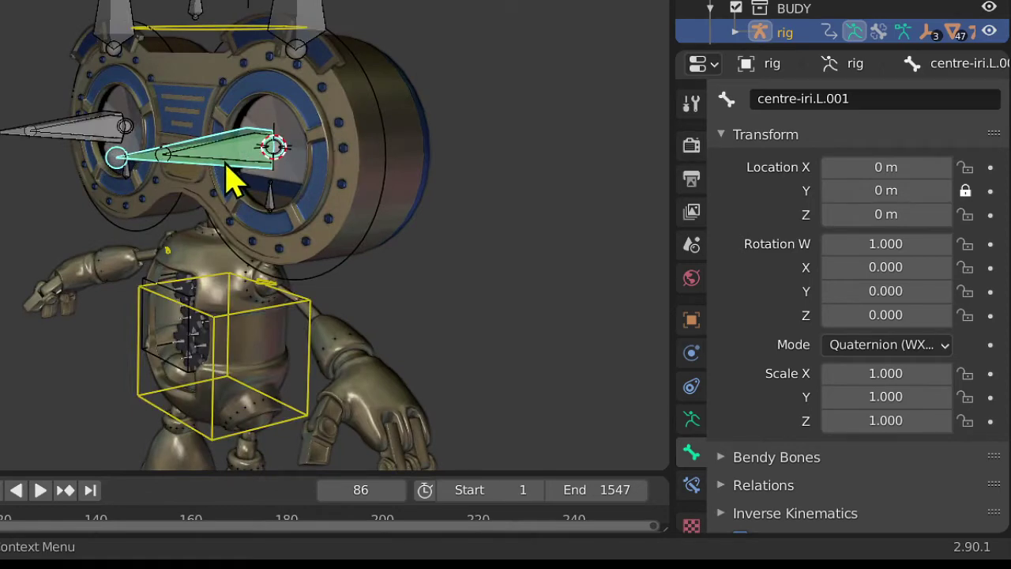
{"action": "key", "text": "KP_1"}
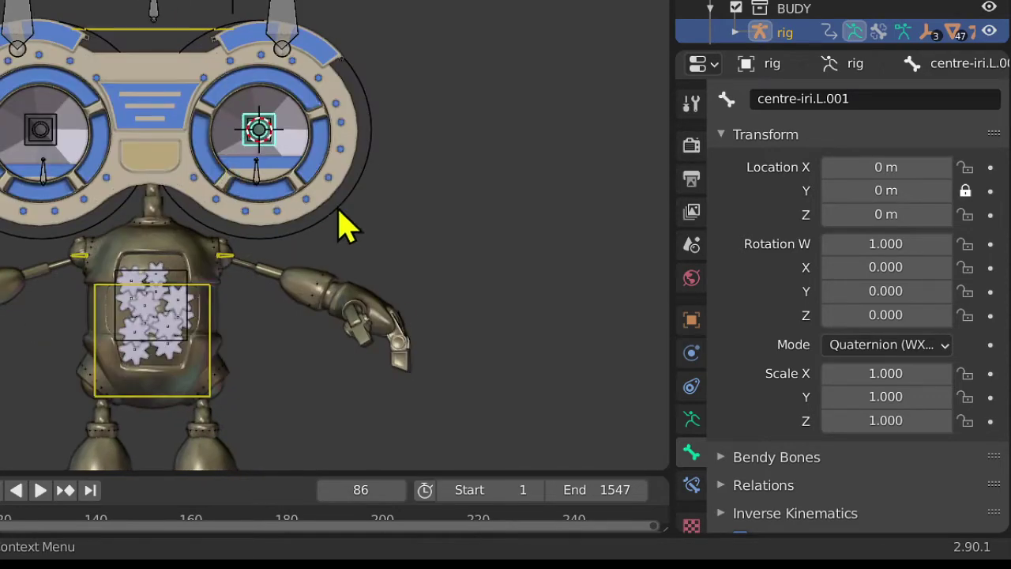
Step: Lock the Y location of the centre-iri.R.001 bone on the robot's right eye
{"action": "scroll", "coordinate": [31, 197], "scroll_direction": "up", "scroll_amount": 2}
{"action": "scroll", "coordinate": [107, 201], "scroll_direction": "up", "scroll_amount": 2}
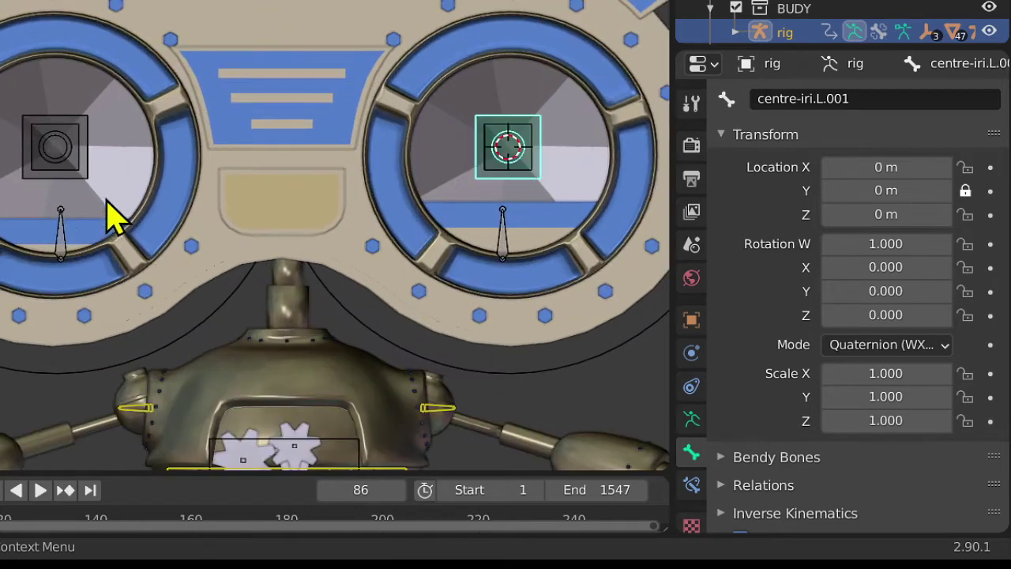
{"action": "left_click", "coordinate": [79, 170]}
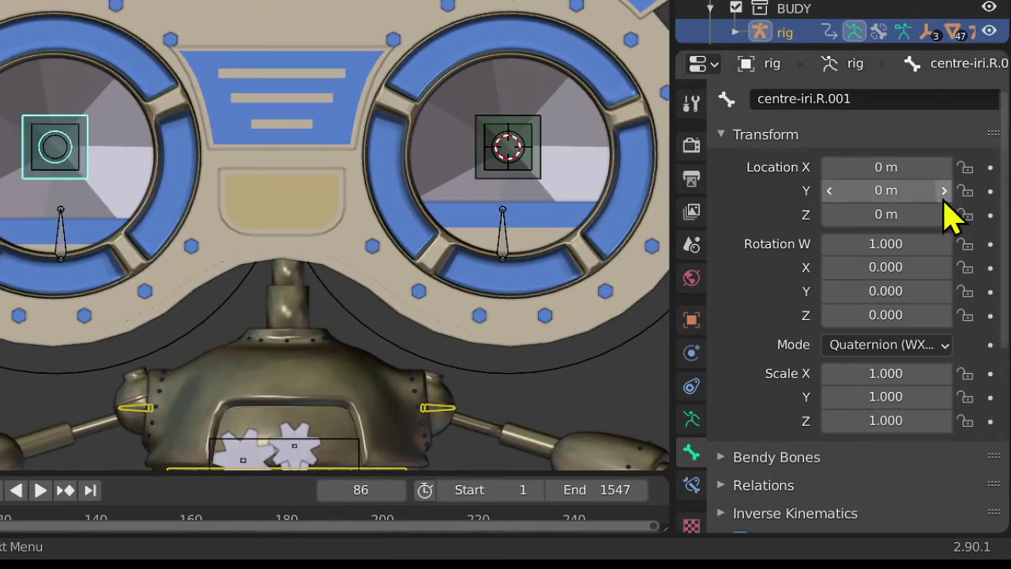
{"action": "left_click", "coordinate": [965, 190]}
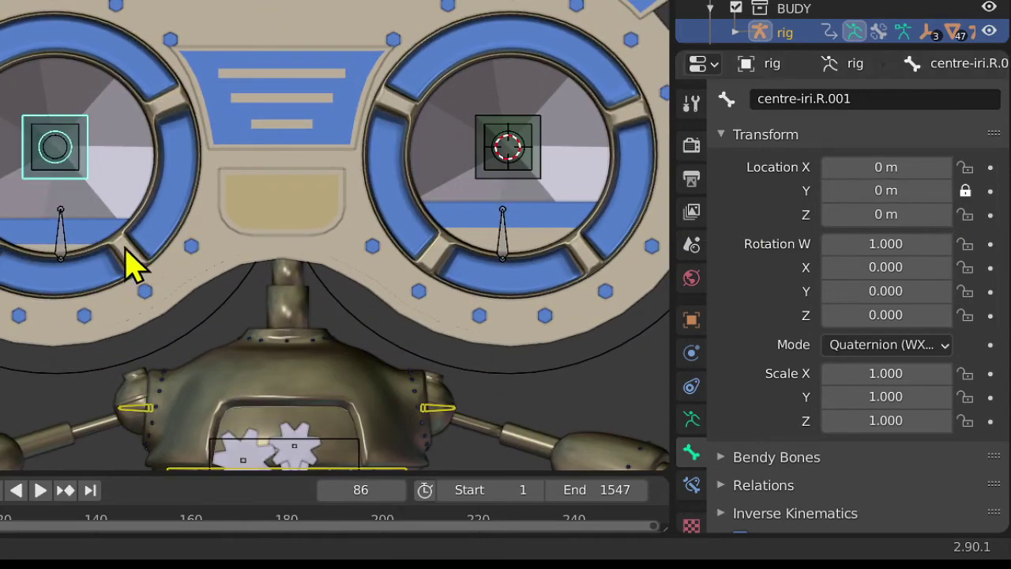
Step: Add a Limit Distance constraint to the centre-iri.R.001 bone
{"action": "middle_click_drag", "start_coordinate": [128, 260], "coordinate": [11, 90], "text": "shift"}
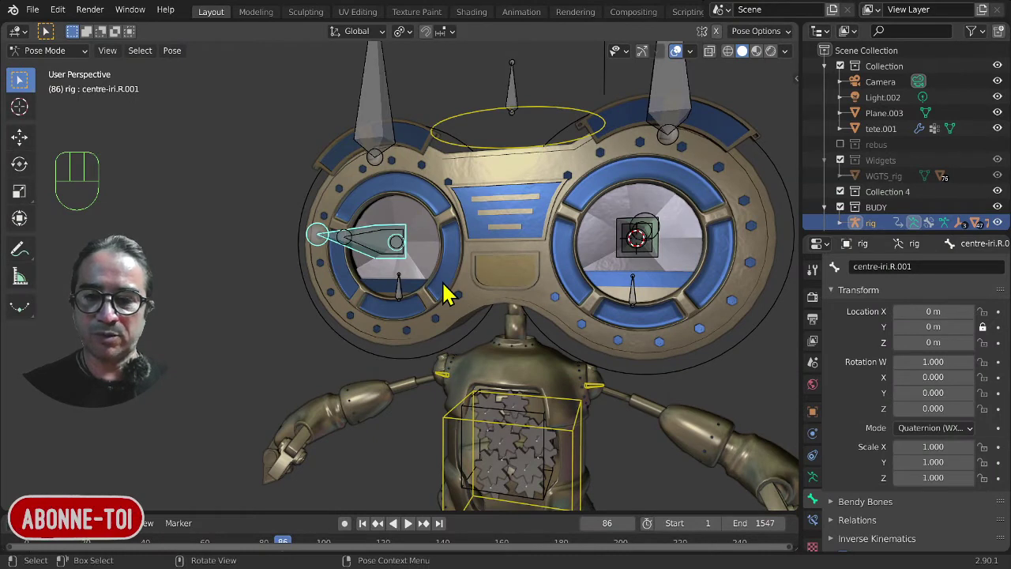
{"action": "left_click", "coordinate": [378, 254]}
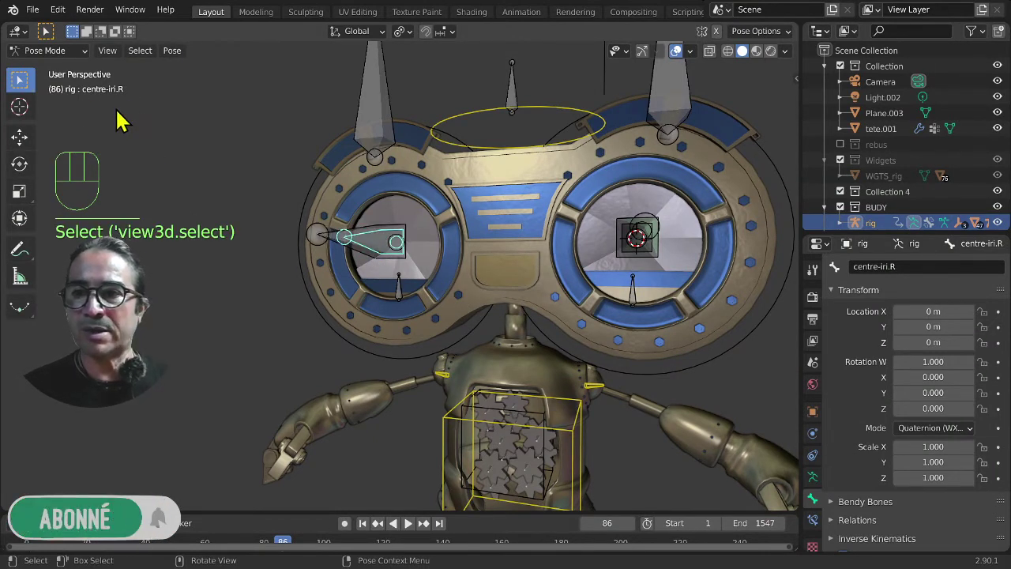
{"action": "left_click", "coordinate": [376, 267]}
{"action": "left_click", "coordinate": [812, 520]}
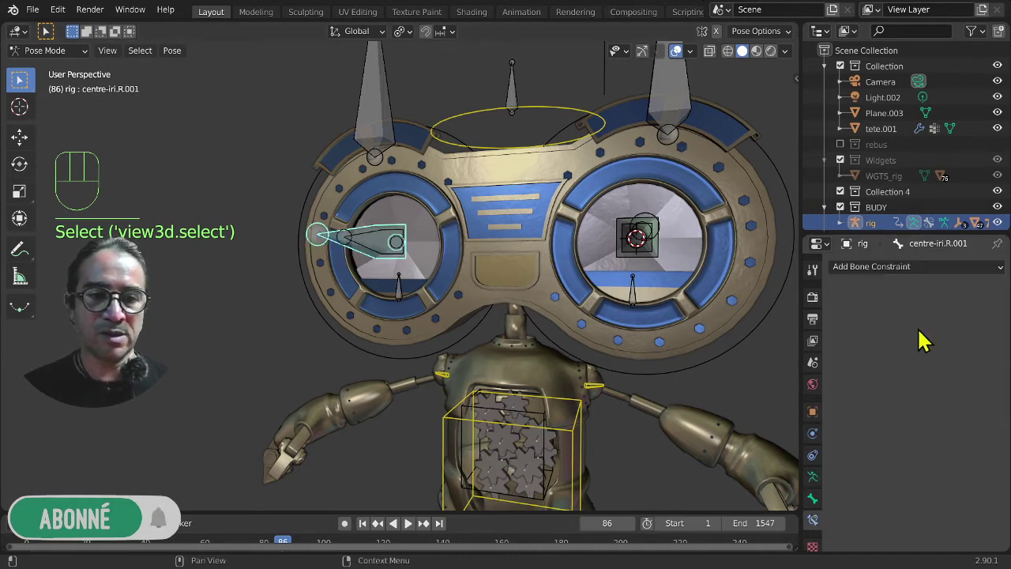
{"action": "left_click", "coordinate": [899, 268]}
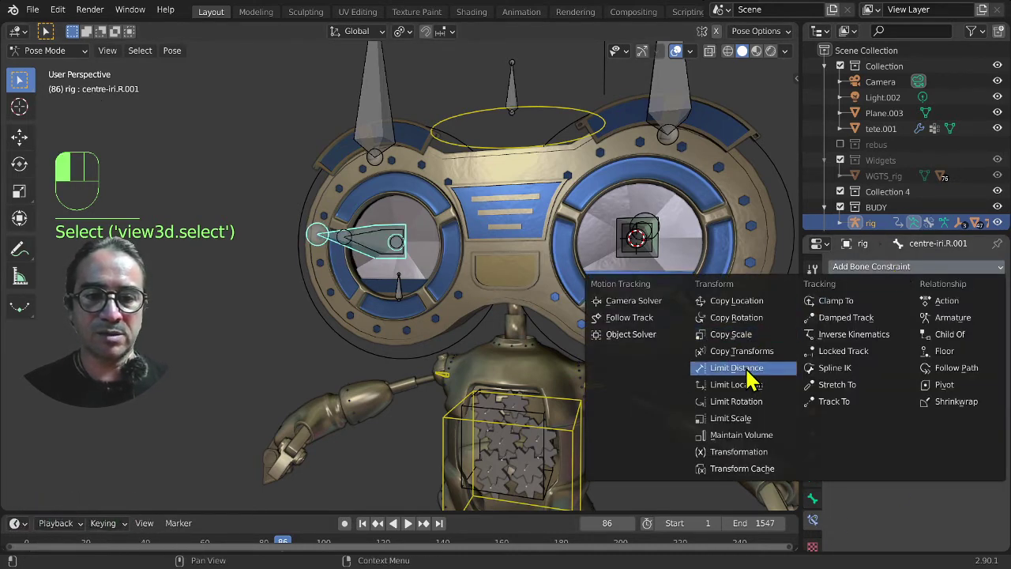
{"action": "left_click", "coordinate": [746, 371]}
Step: Target the Limit Distance constraint at the rig object's centre-iri.R bone
{"action": "left_click", "coordinate": [969, 314]}
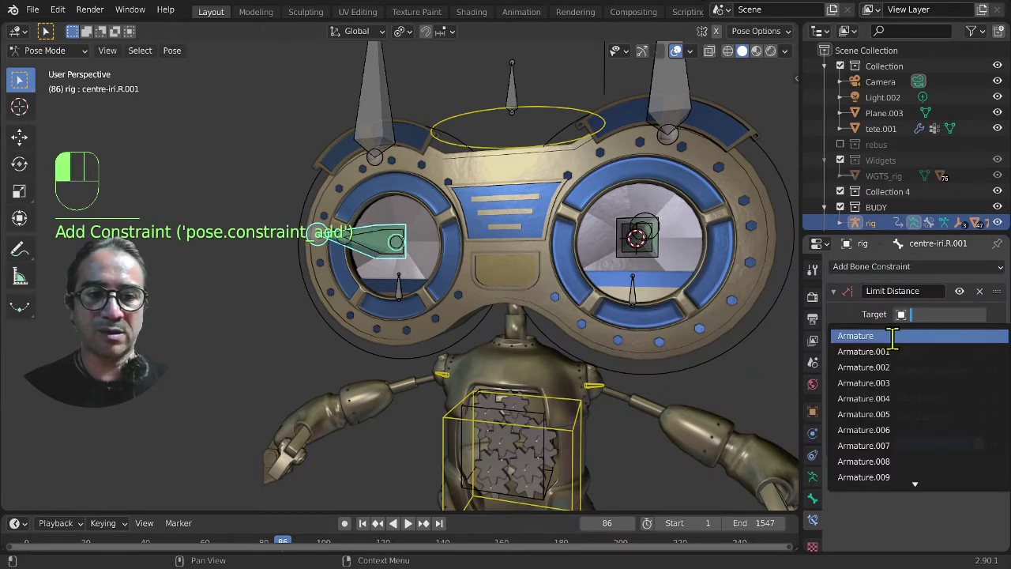
{"action": "left_click", "coordinate": [926, 313]}
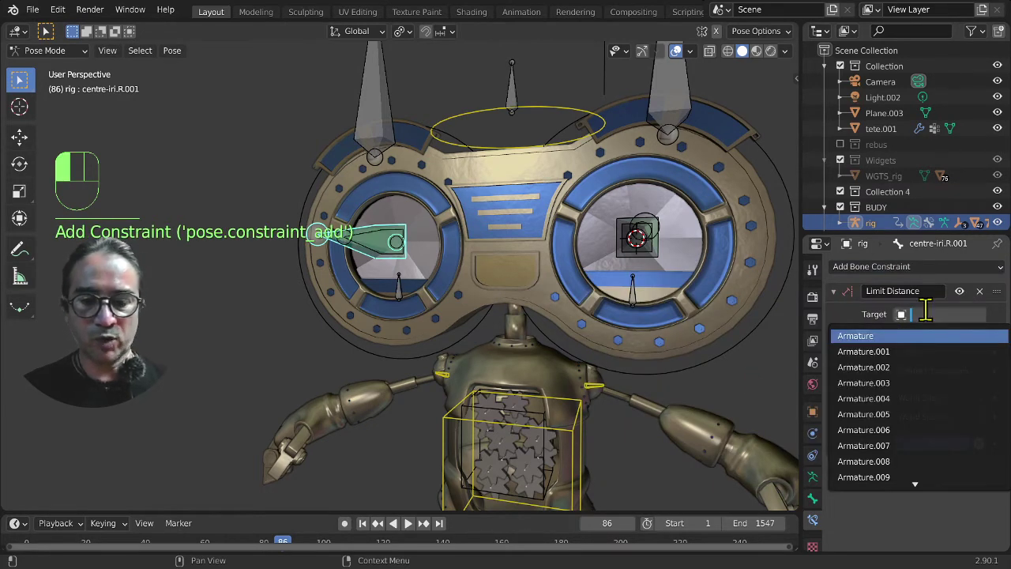
{"action": "type", "text": "rig"}
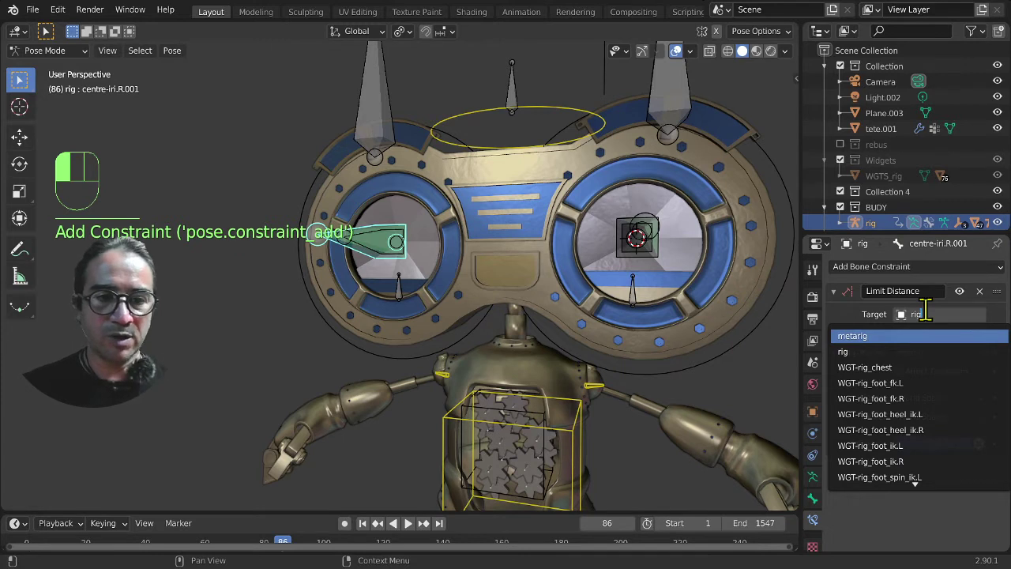
{"action": "left_click", "coordinate": [872, 353]}
{"action": "left_click", "coordinate": [921, 332]}
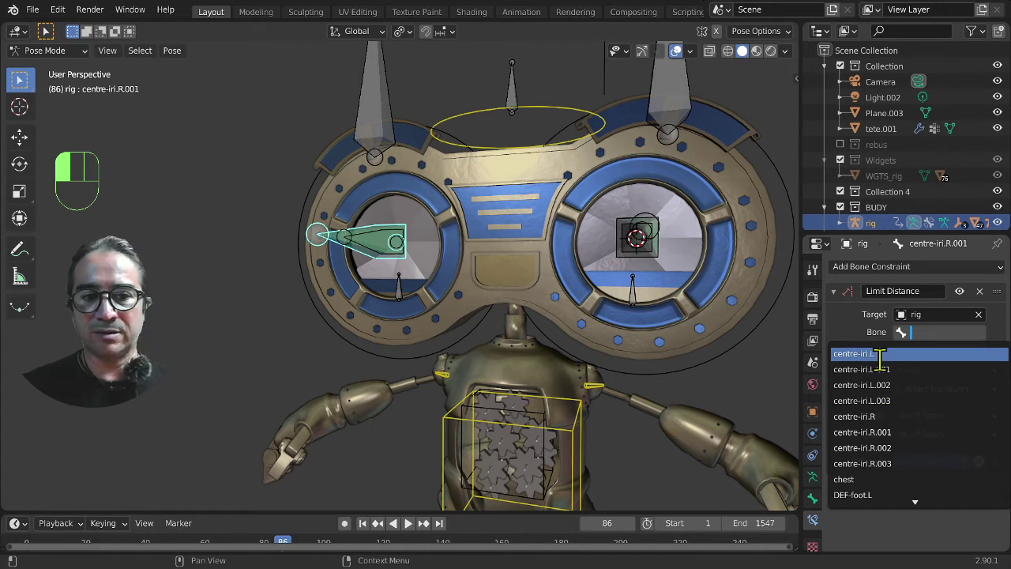
{"action": "left_click", "coordinate": [901, 418]}
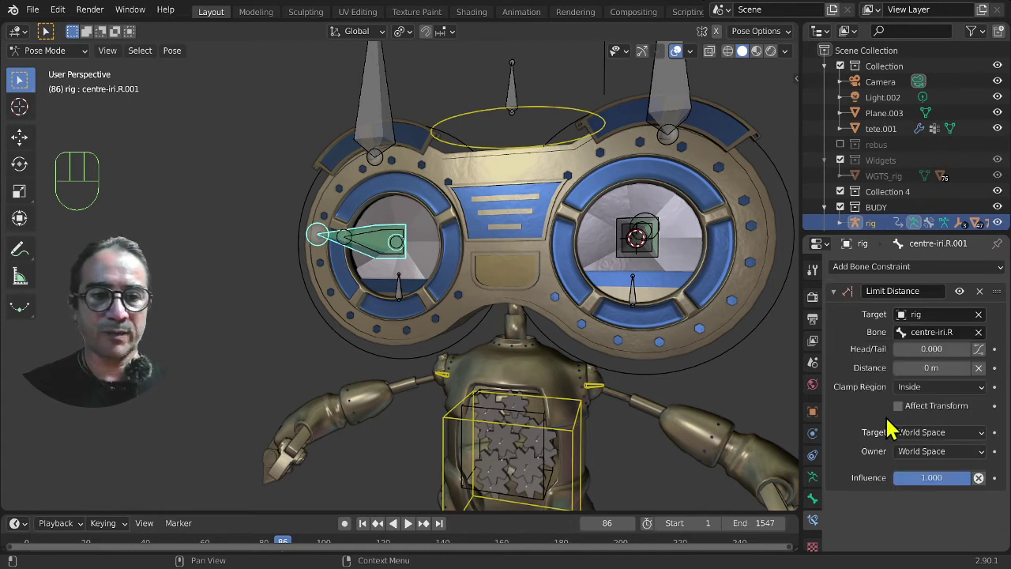
Step: Set the Limit Distance constraint's distance to 0.15 m
{"action": "left_click", "coordinate": [937, 366]}
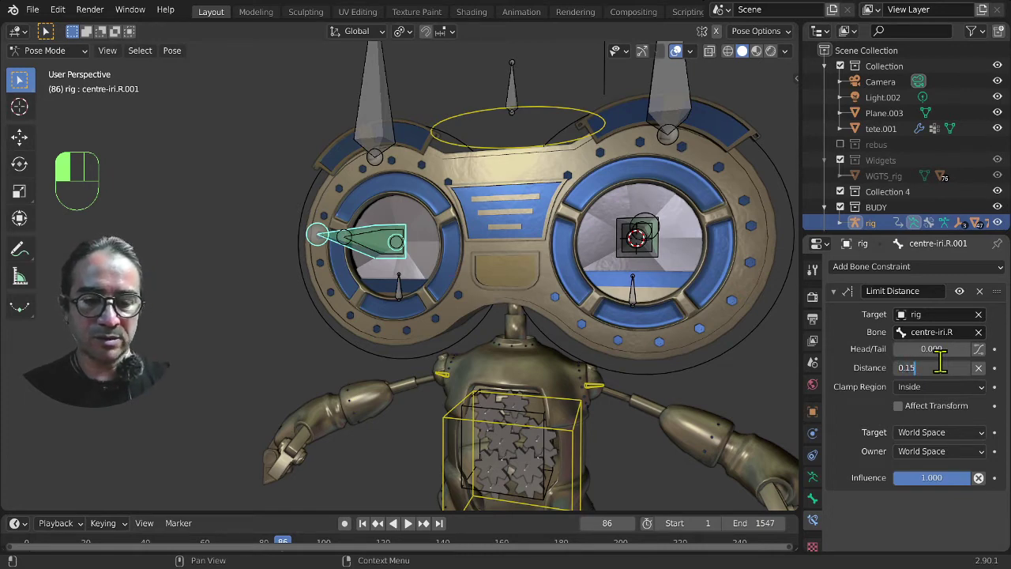
{"action": "type", "text": "0.15"}
{"action": "key", "text": "Return"}
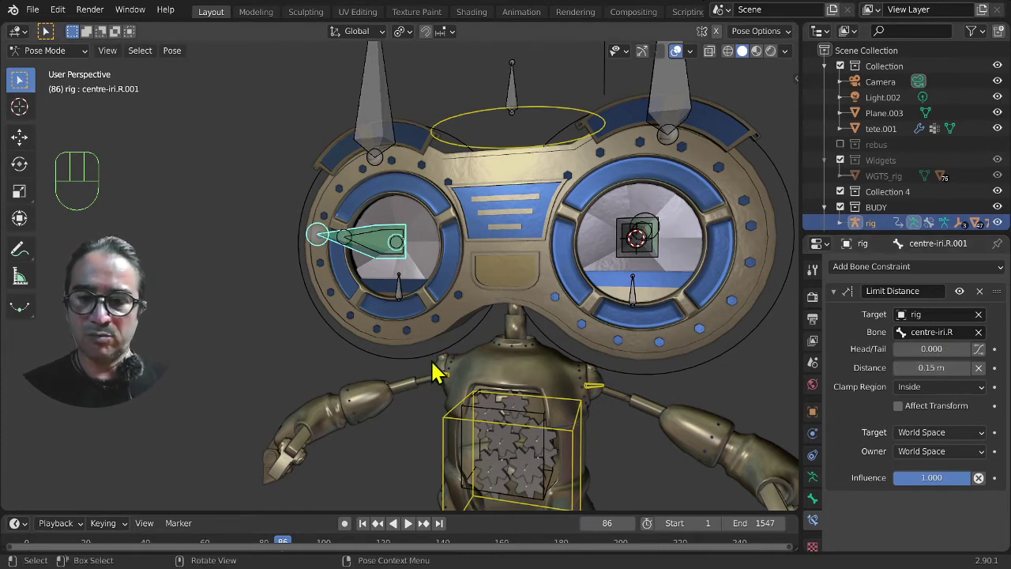
Step: Try moving the centre-iri.R.001 bone around the right eye to test its distance limit
{"action": "middle_click_drag", "start_coordinate": [350, 400], "coordinate": [404, 387]}
{"action": "key", "text": "KP_1"}
{"action": "key", "text": "g"}
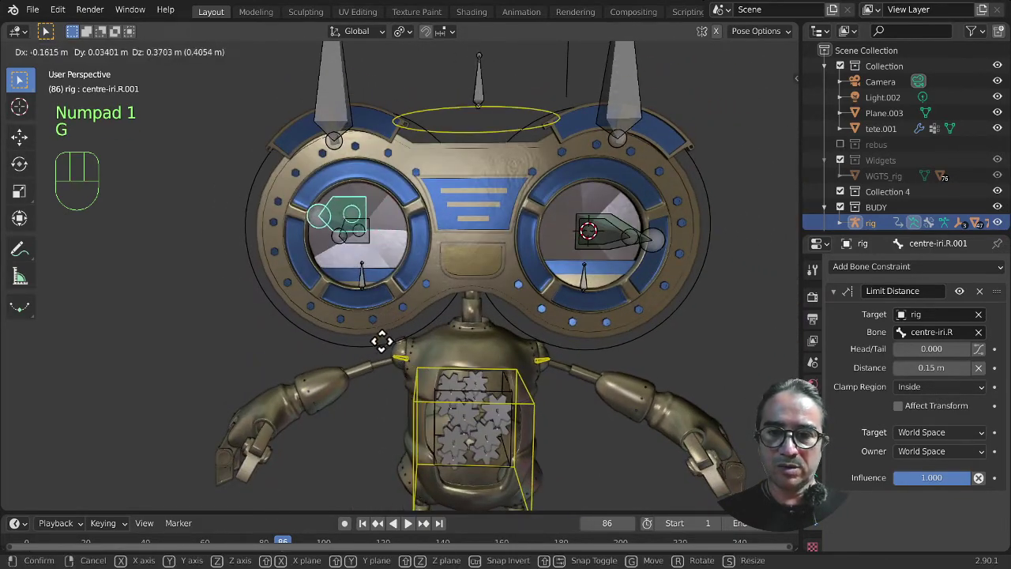
{"action": "left_click", "coordinate": [388, 355]}
{"action": "middle_click_drag", "start_coordinate": [391, 357], "coordinate": [401, 349]}
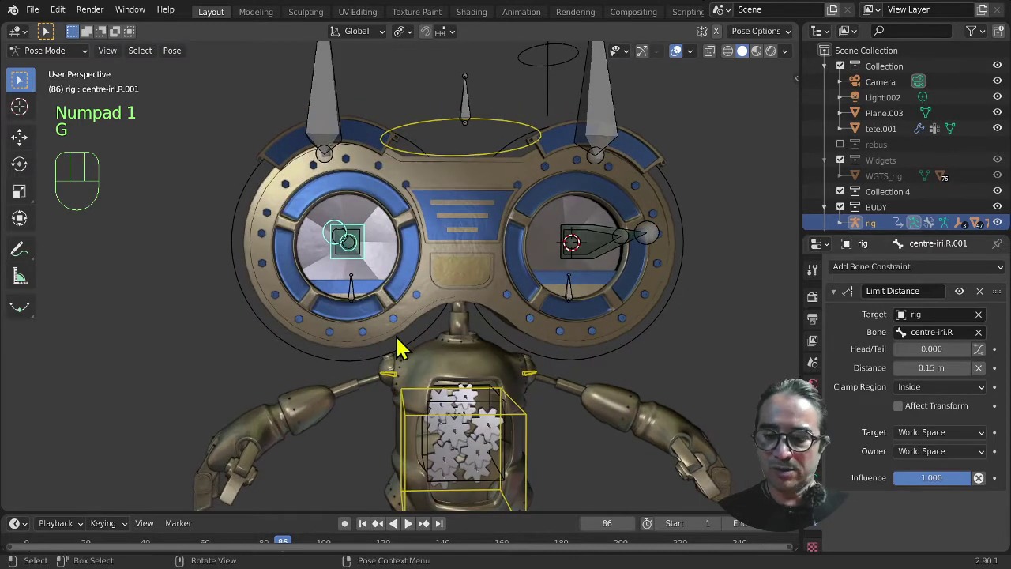
Step: Parent the circular empty around the right eye, Empty.001, to the centre-iri.R.001 bone using the Bone option
{"action": "key", "text": "ctrl+Tab"}
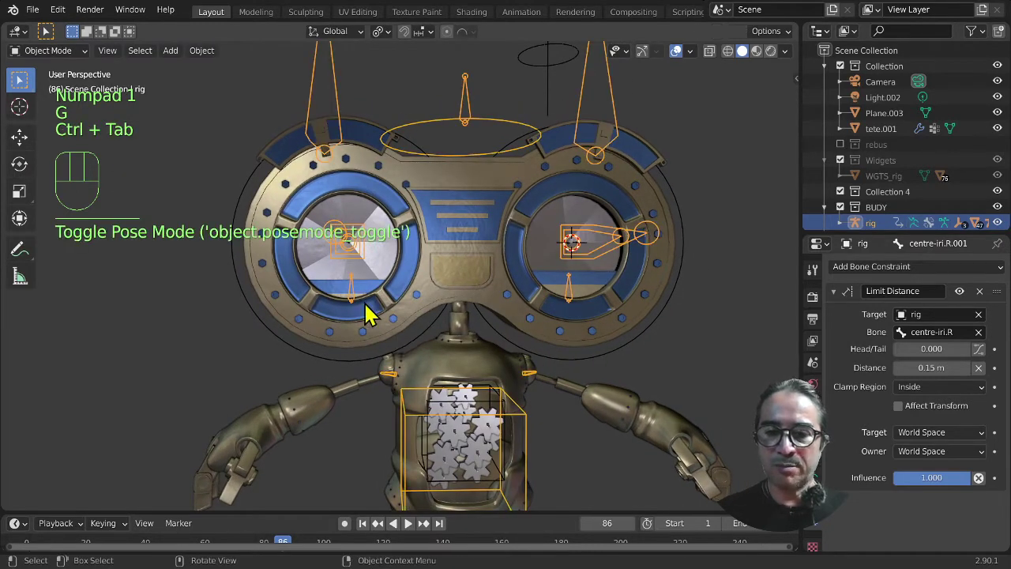
{"action": "left_click", "coordinate": [324, 289]}
{"action": "left_click", "coordinate": [261, 221]}
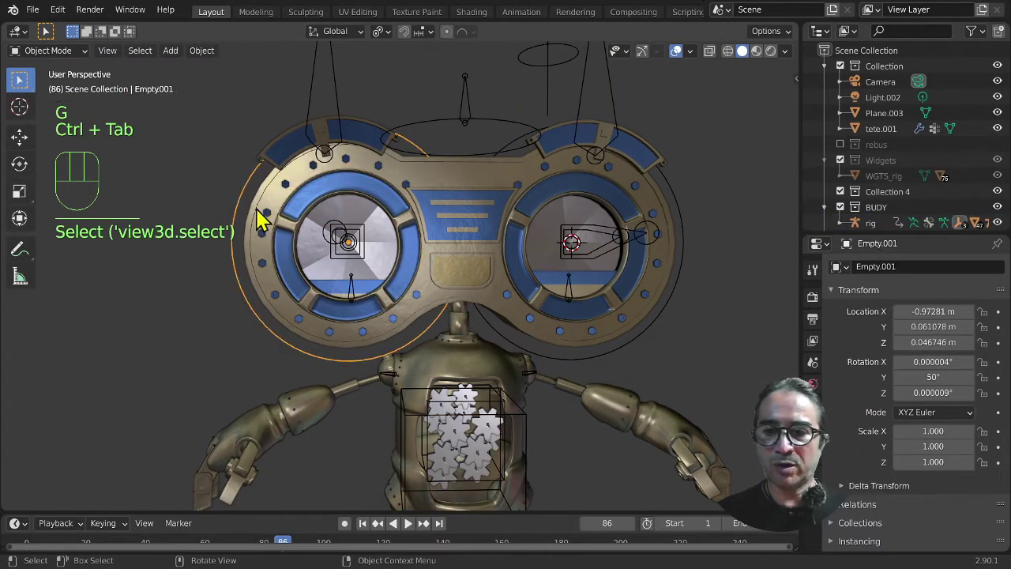
{"action": "middle_click_drag", "start_coordinate": [316, 170], "coordinate": [309, 300]}
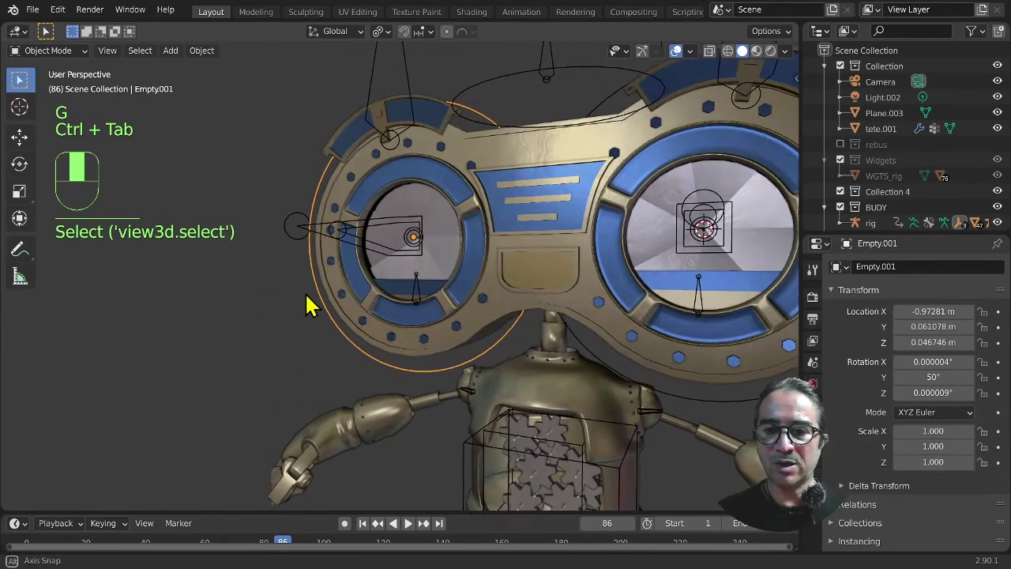
{"action": "key", "text": "ctrl+Tab"}
{"action": "left_click", "coordinate": [374, 257]}
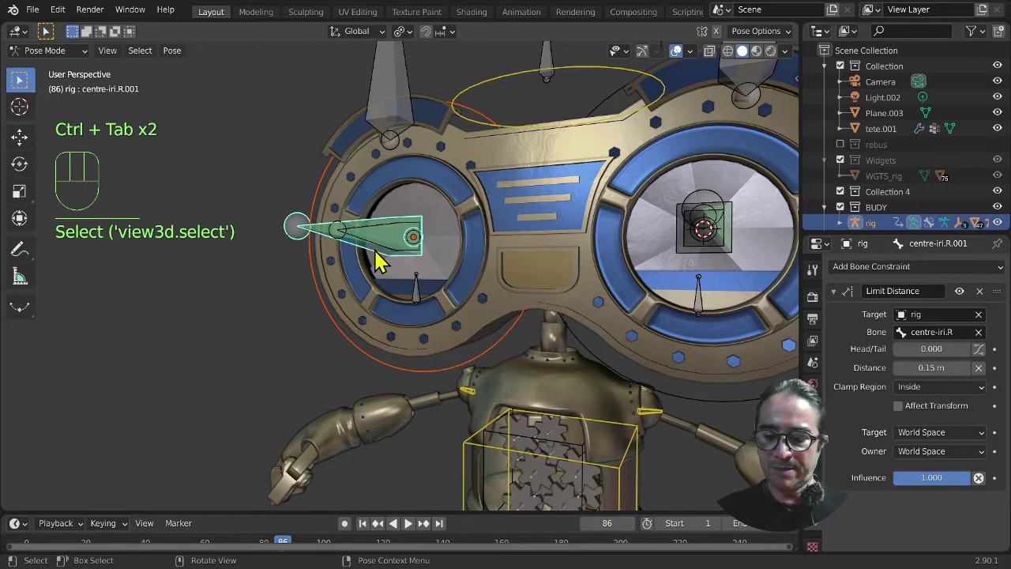
{"action": "key", "text": "ctrl+p"}
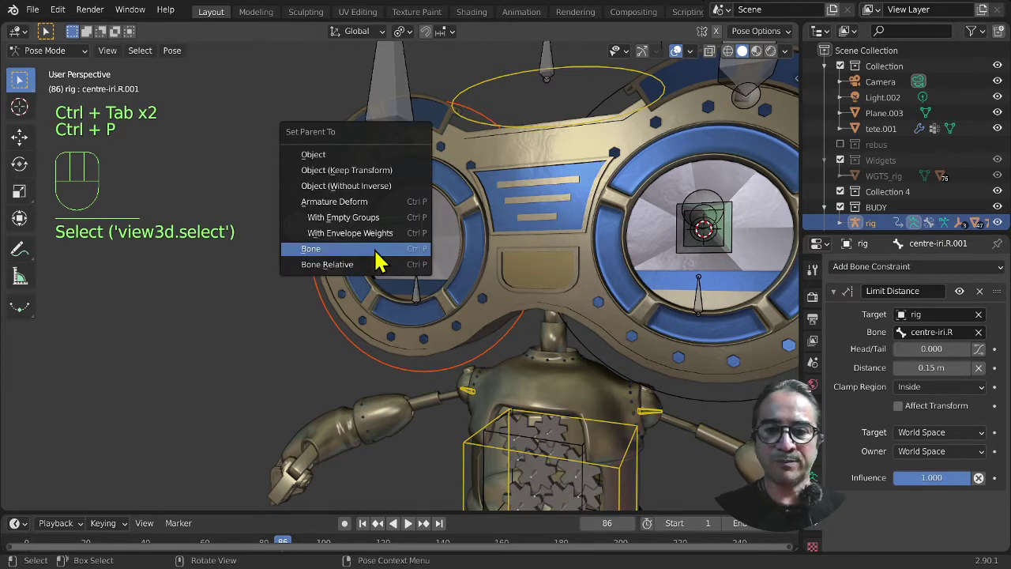
{"action": "left_click", "coordinate": [376, 261]}
Step: Snap the 3D cursor to the selected centre-iri.R.001 bone
{"action": "key", "text": "KP_1"}
{"action": "scroll", "coordinate": [372, 327], "scroll_direction": "down", "scroll_amount": 4}
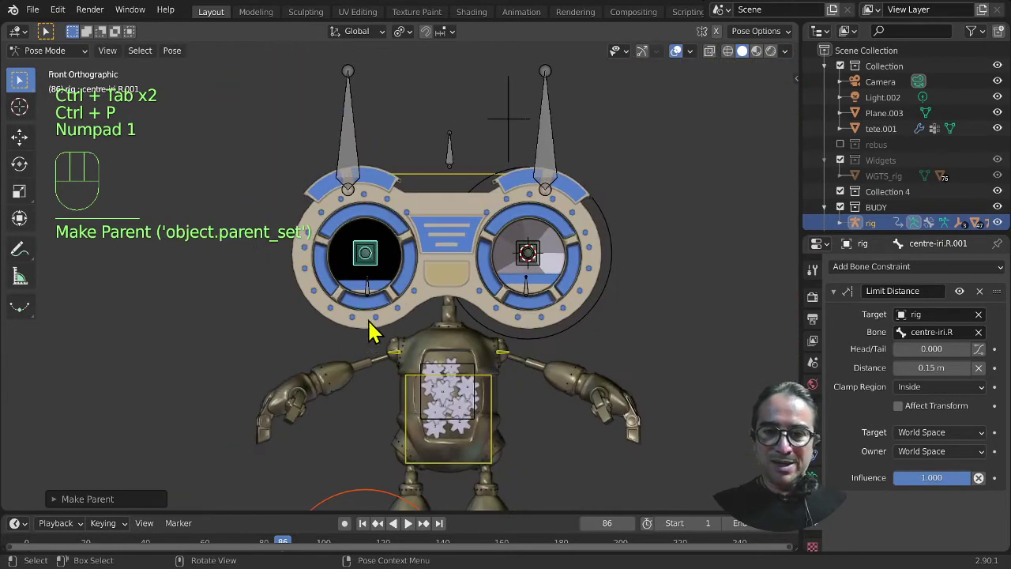
{"action": "key", "text": "shift+s"}
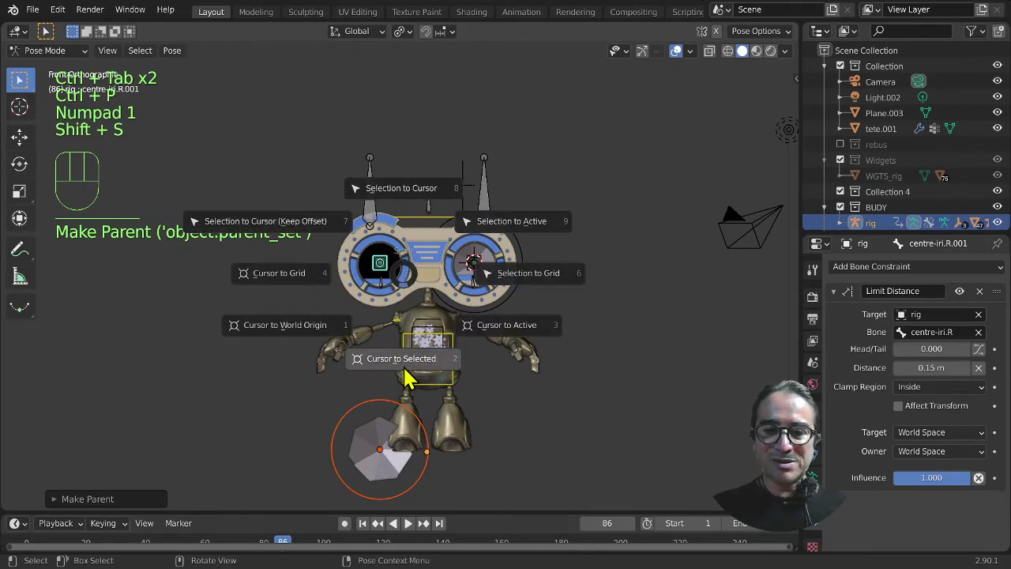
{"action": "left_click", "coordinate": [406, 363]}
Step: In Object Mode, snap the displaced Empty.001 to the 3D cursor at the right eye
{"action": "left_click", "coordinate": [377, 410]}
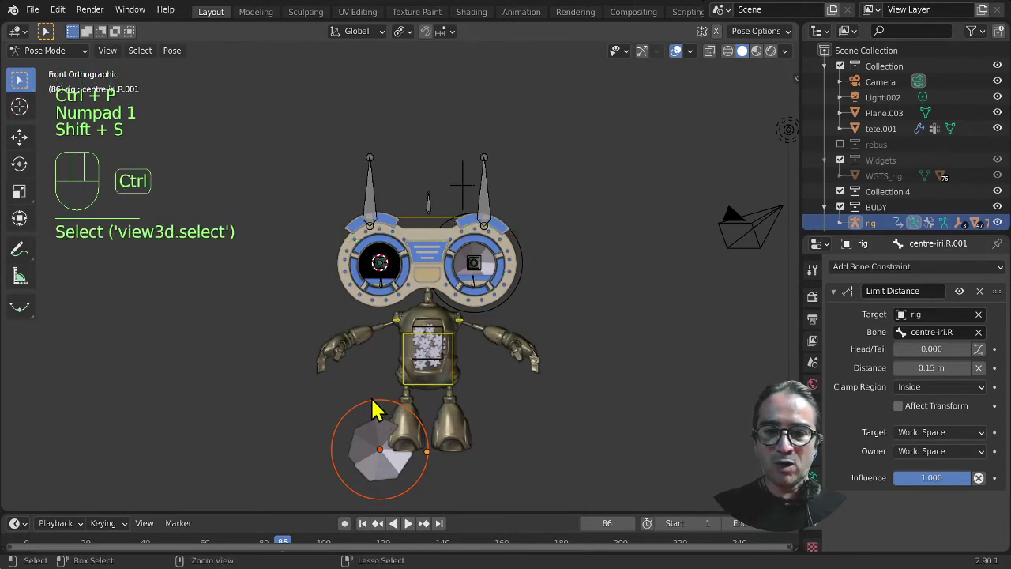
{"action": "key", "text": "ctrl+Tab"}
{"action": "left_click", "coordinate": [368, 412]}
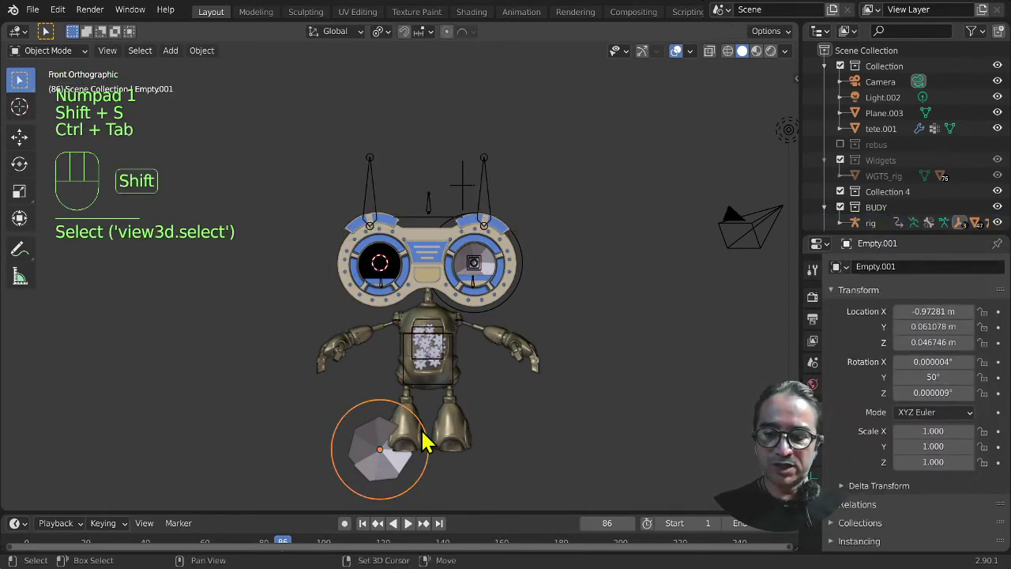
{"action": "key", "text": "shift+s"}
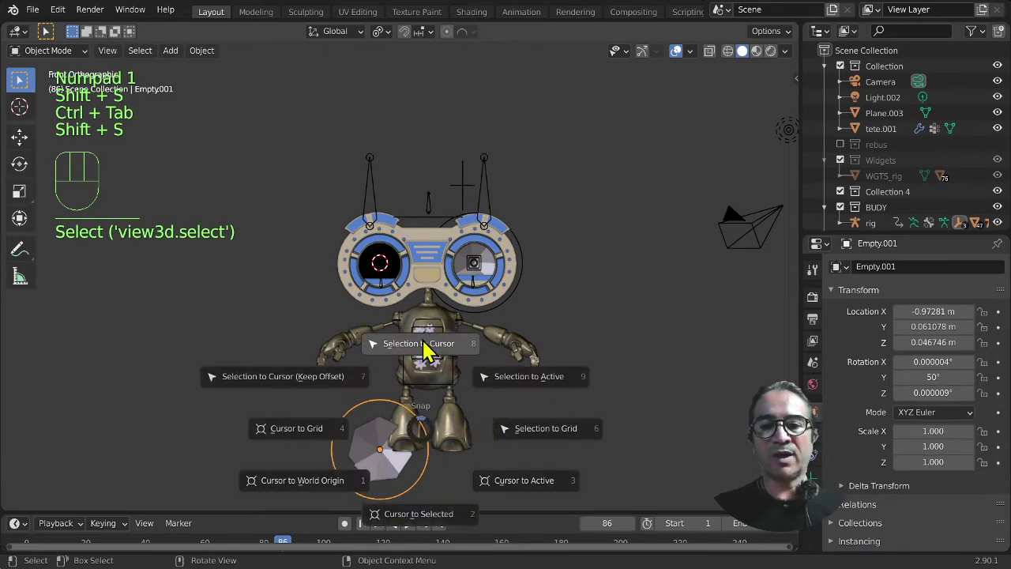
{"action": "left_click", "coordinate": [427, 348]}
Step: Move Empty.001 about 0.037 m along the Y axis to adjust its depth in the right eye
{"action": "scroll", "coordinate": [443, 350], "scroll_direction": "up", "scroll_amount": 4}
{"action": "middle_click_drag", "start_coordinate": [460, 347], "coordinate": [558, 384]}
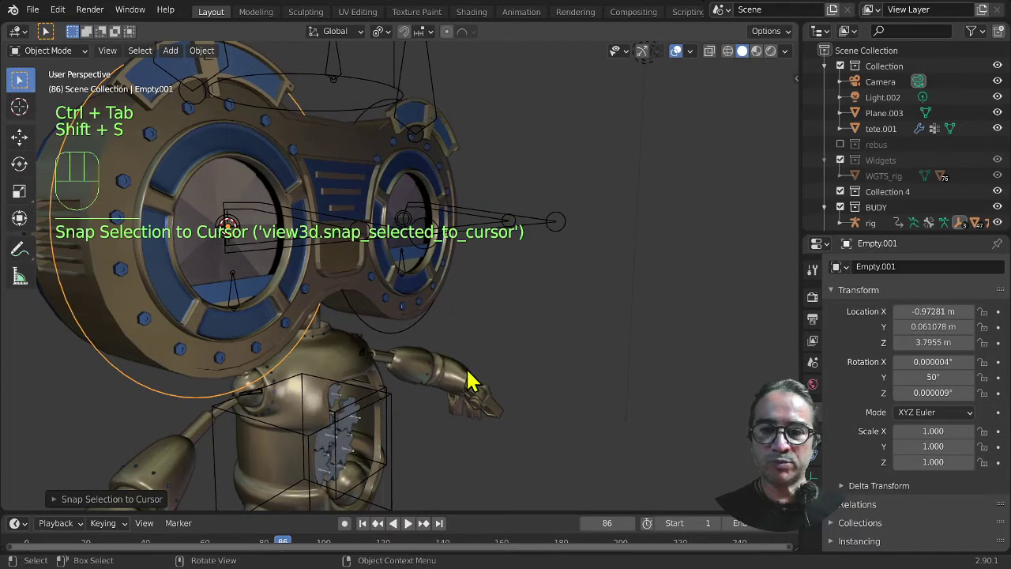
{"action": "key", "text": "g"}
{"action": "key", "text": "y"}
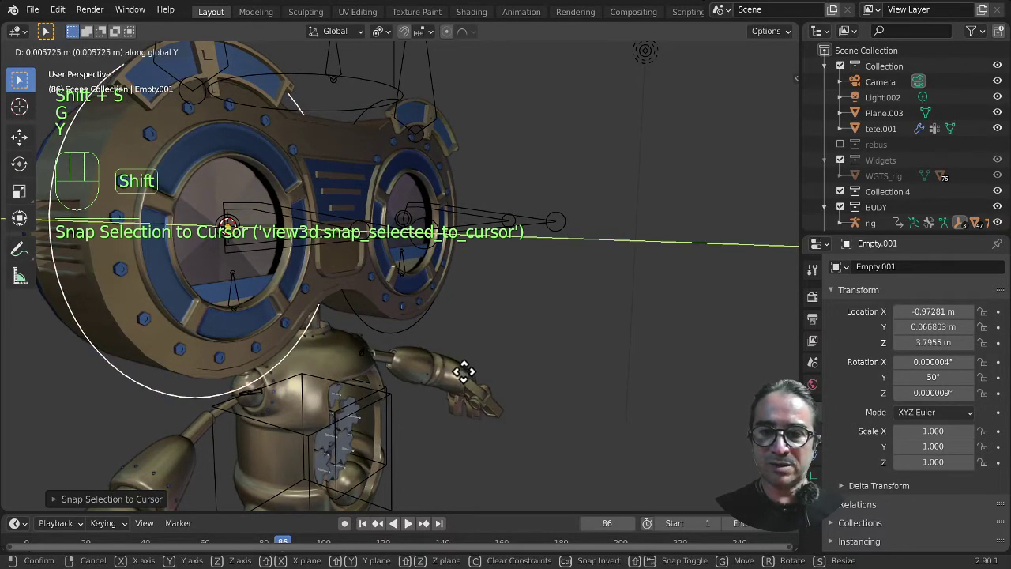
{"action": "left_click", "coordinate": [439, 365]}
Step: Select the left eye's iris mesh, Plane.002, and try out the value of its iris ouverte shape key
{"action": "middle_click_drag", "start_coordinate": [433, 399], "coordinate": [334, 406]}
{"action": "key", "text": "KP_1"}
{"action": "scroll", "coordinate": [356, 414], "scroll_direction": "down", "scroll_amount": 3}
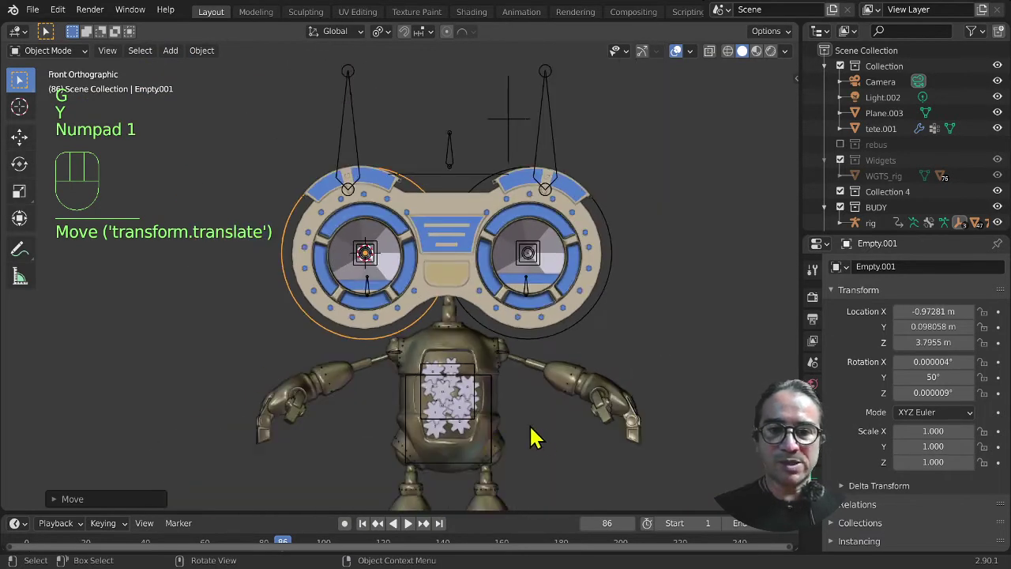
{"action": "middle_click_drag", "start_coordinate": [469, 440], "coordinate": [492, 424], "text": "shift"}
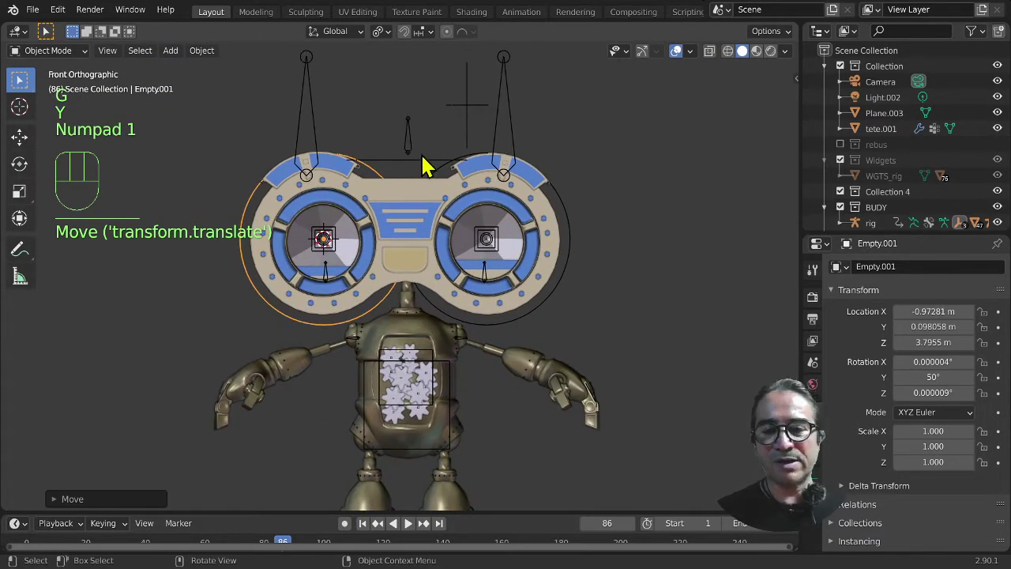
{"action": "left_click", "coordinate": [483, 214]}
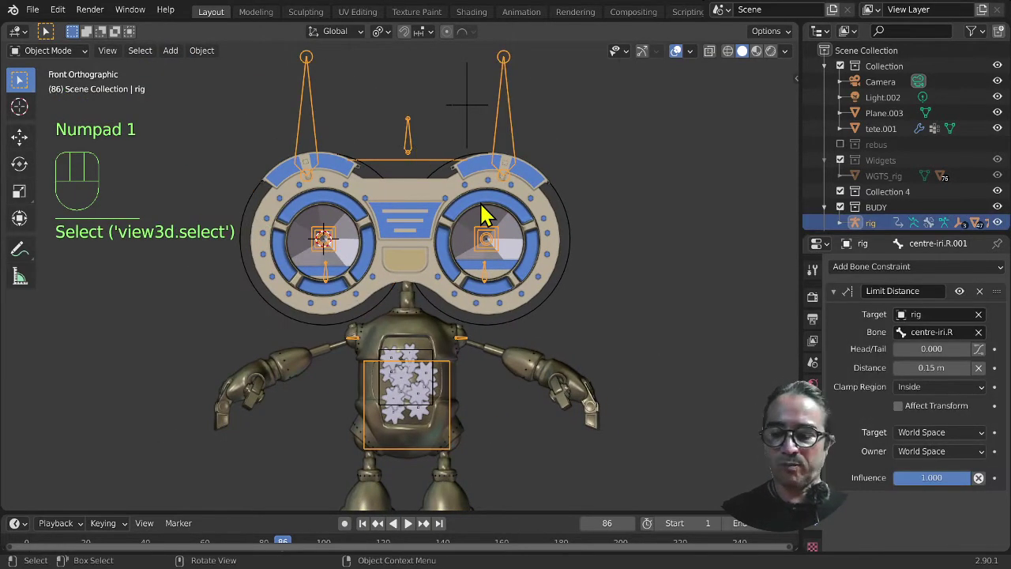
{"action": "left_click", "coordinate": [513, 245], "text": "ctrl"}
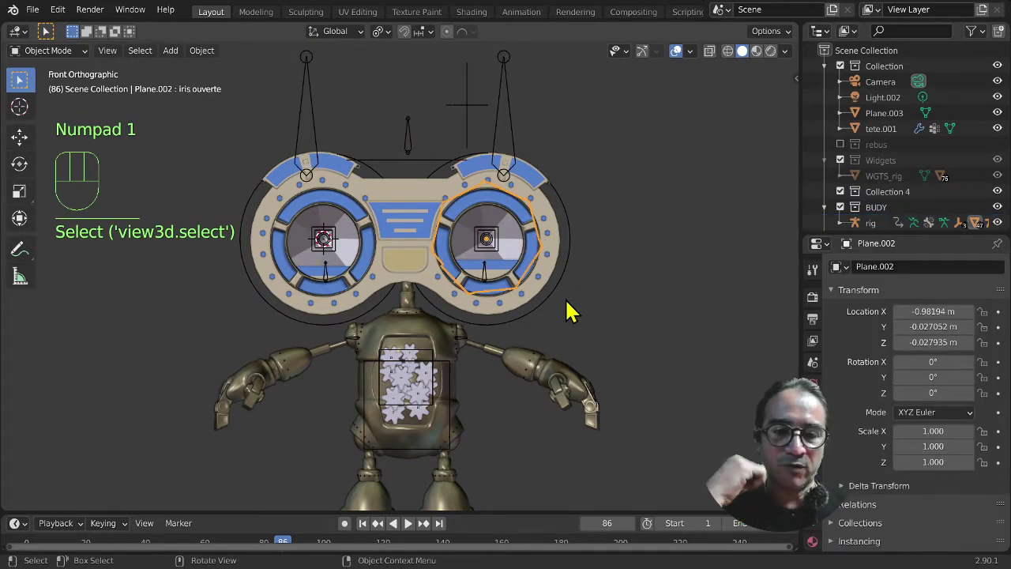
{"action": "scroll", "coordinate": [571, 296], "scroll_direction": "up", "scroll_amount": 2}
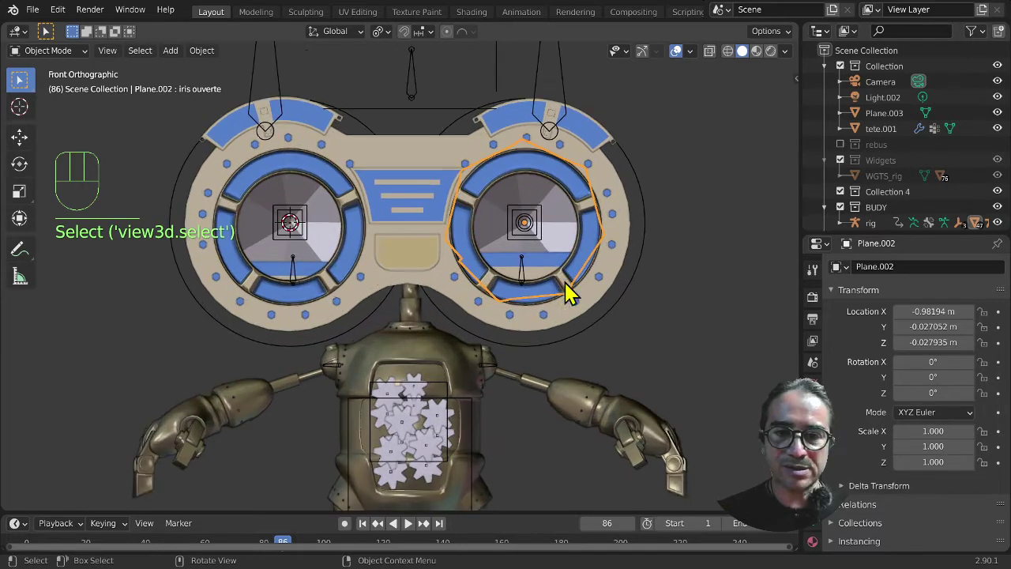
{"action": "scroll", "coordinate": [822, 410], "scroll_direction": "down", "scroll_amount": 2}
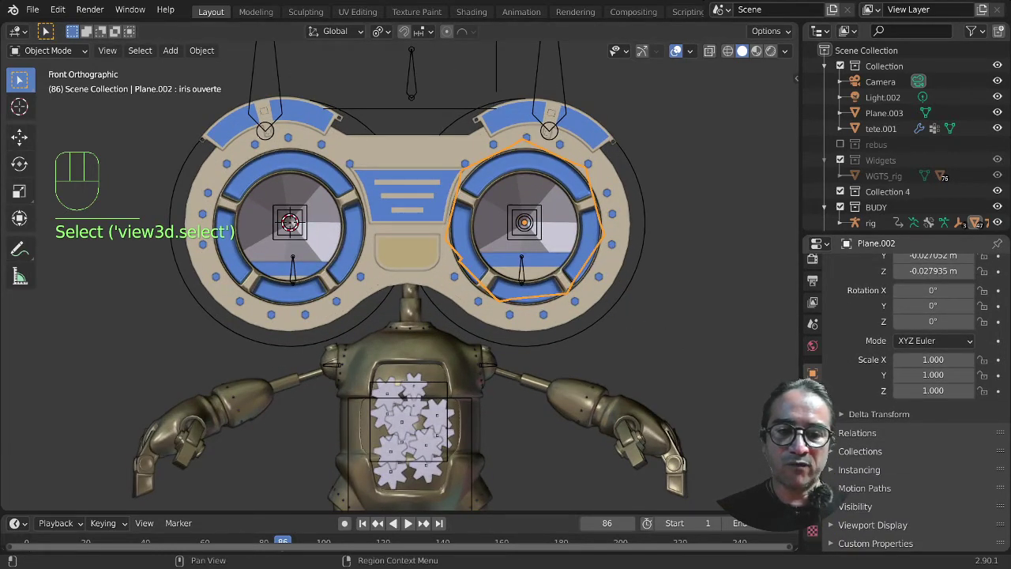
{"action": "left_click", "coordinate": [812, 482]}
{"action": "scroll", "coordinate": [904, 394], "scroll_direction": "down", "scroll_amount": 4}
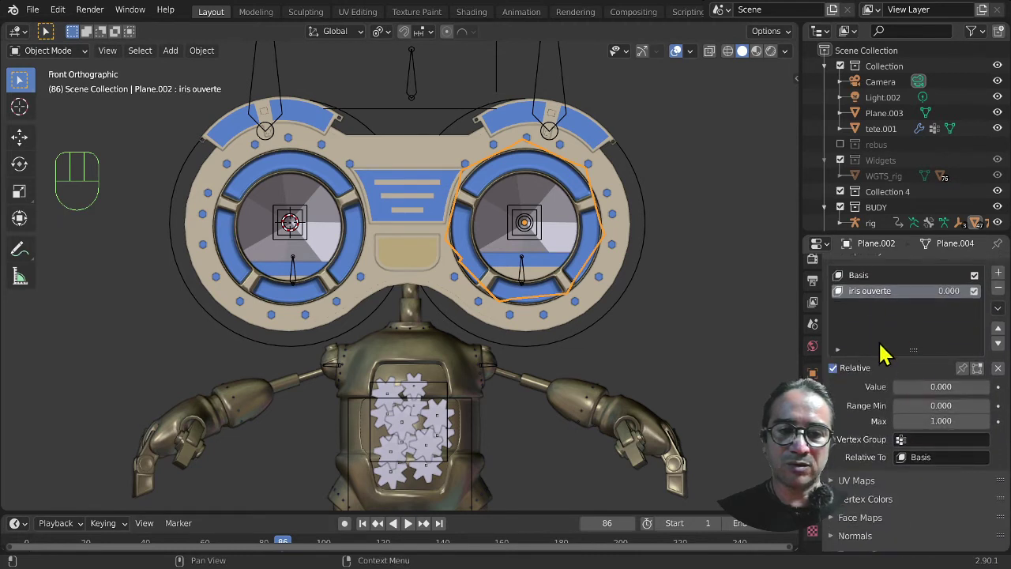
{"action": "scroll", "coordinate": [883, 356], "scroll_direction": "up", "scroll_amount": 1}
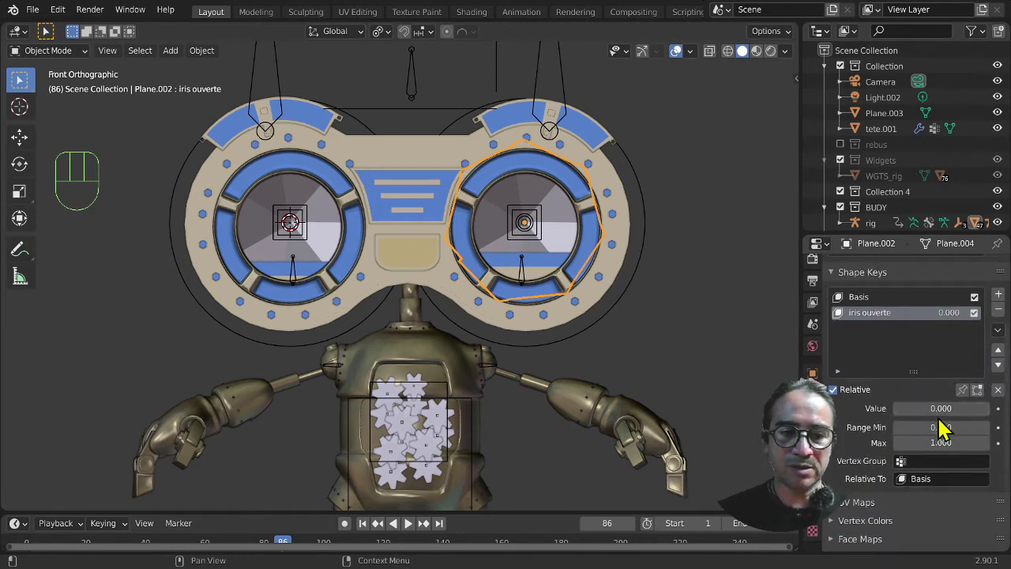
{"action": "left_click_drag", "start_coordinate": [940, 408], "coordinate": [895, 417]}
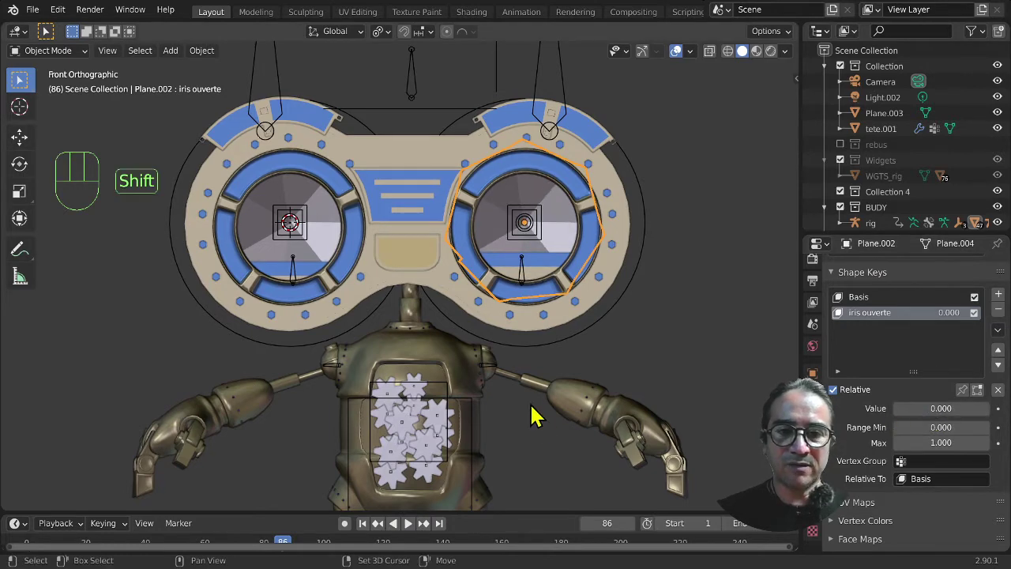
Step: Add a driver to the Value of the iris ouverte shape key on Plane.002
{"action": "middle_click_drag", "start_coordinate": [531, 416], "coordinate": [686, 106], "text": "shift"}
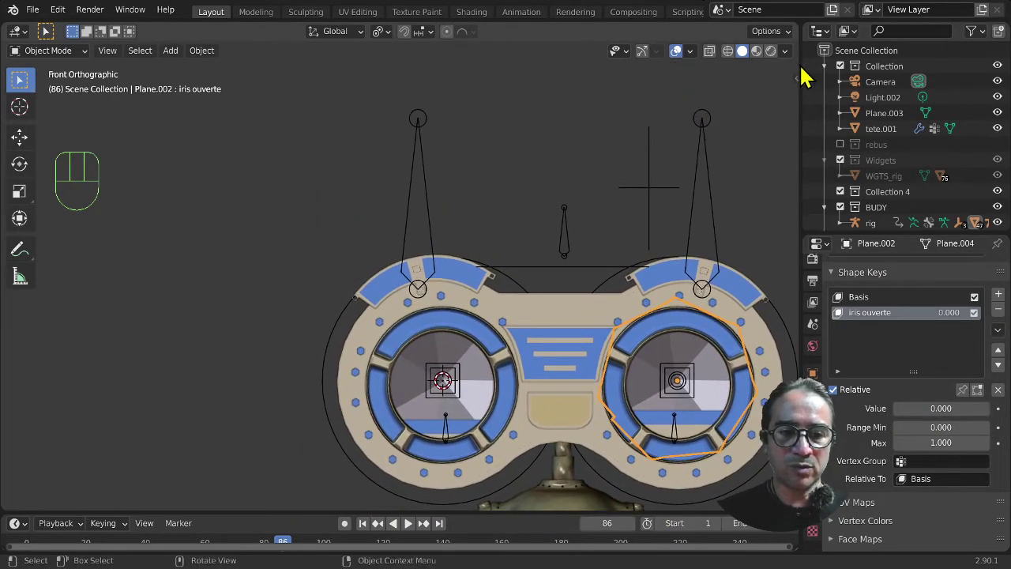
{"action": "right_click", "coordinate": [936, 423]}
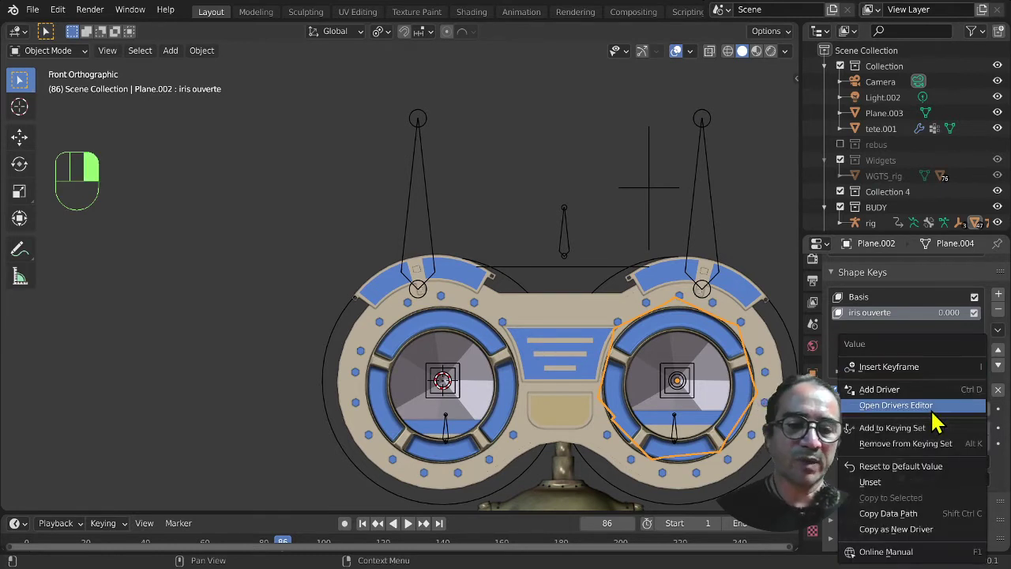
{"action": "left_click", "coordinate": [882, 391]}
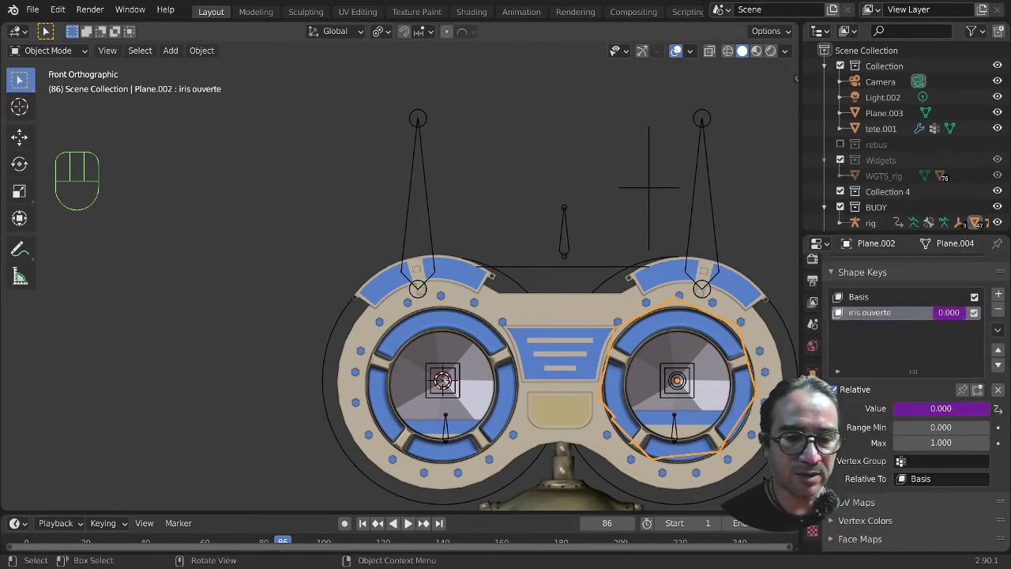
Step: Set the driver variable's target to the rig object and its Driver-iris bone
{"action": "right_click", "coordinate": [916, 407]}
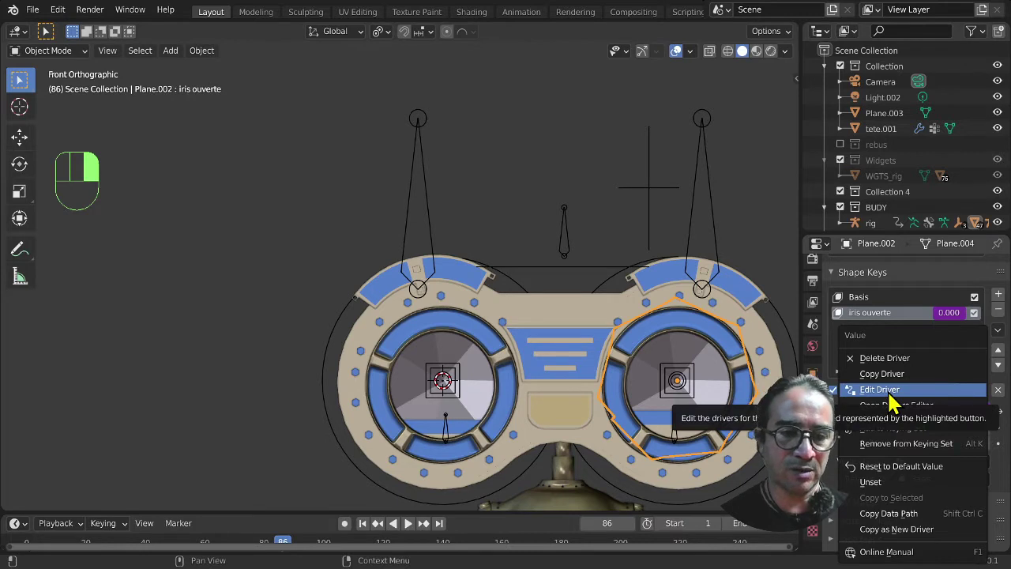
{"action": "left_click", "coordinate": [889, 395]}
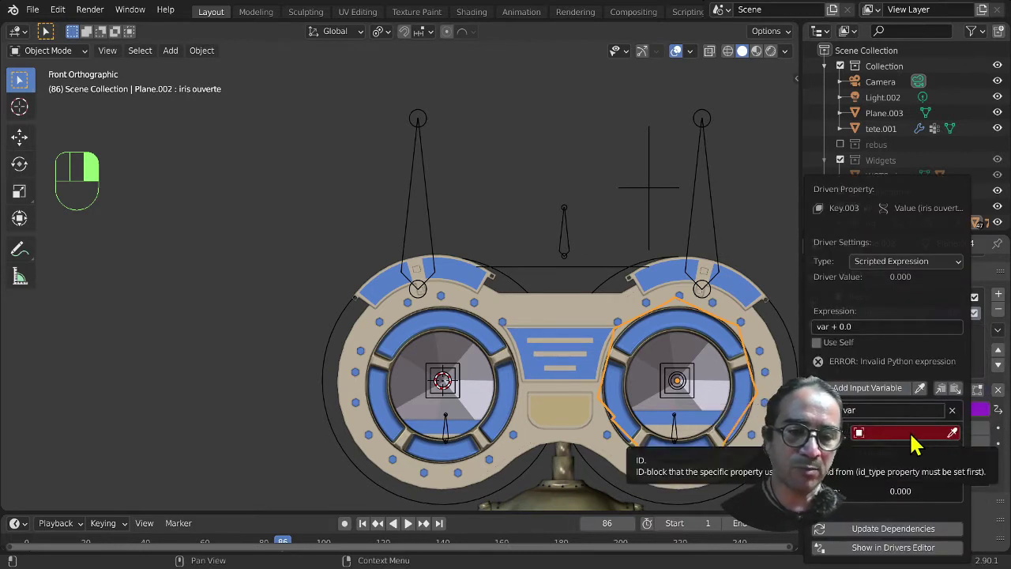
{"action": "left_click", "coordinate": [887, 433]}
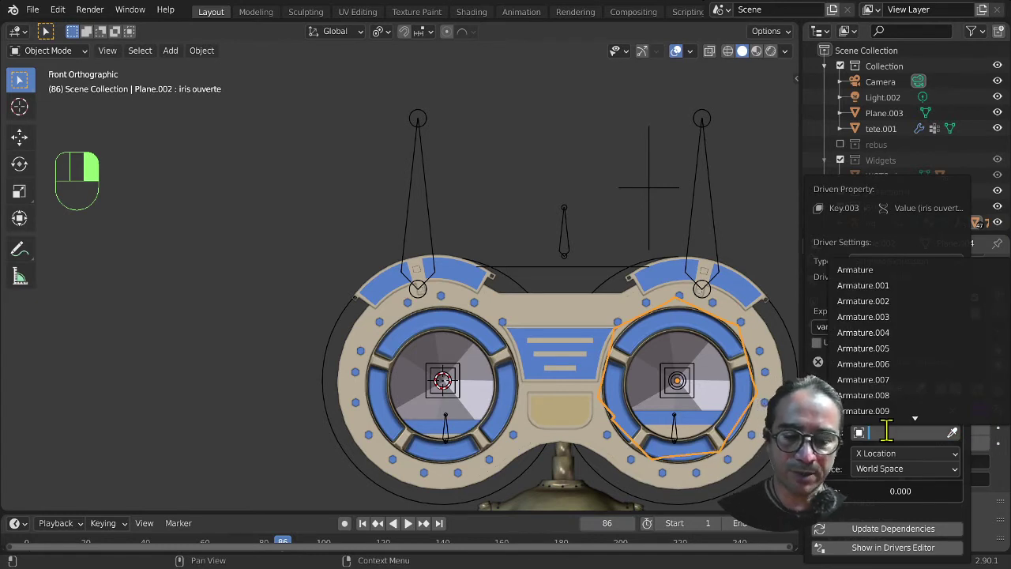
{"action": "type", "text": "Rig"}
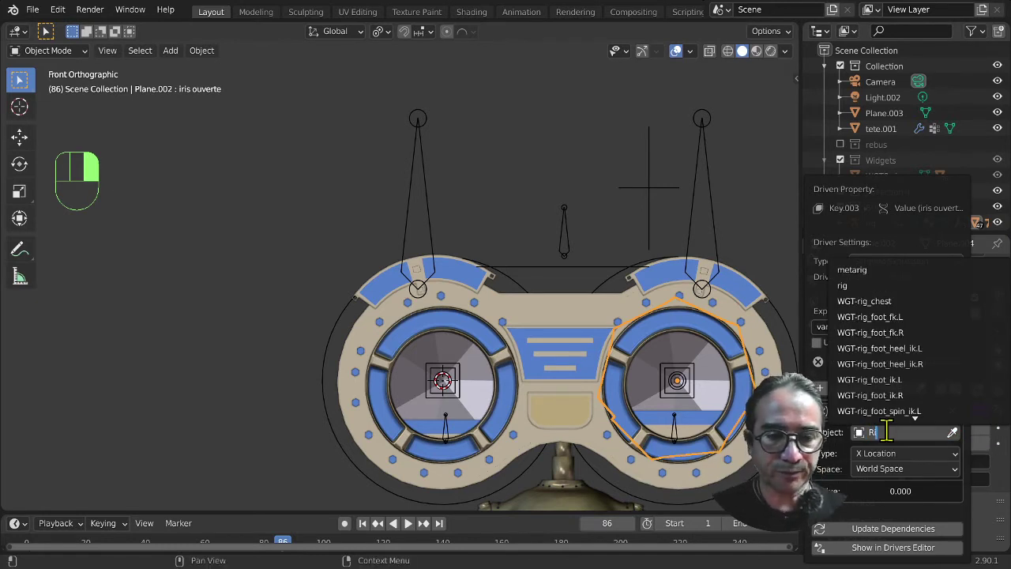
{"action": "left_click", "coordinate": [878, 286]}
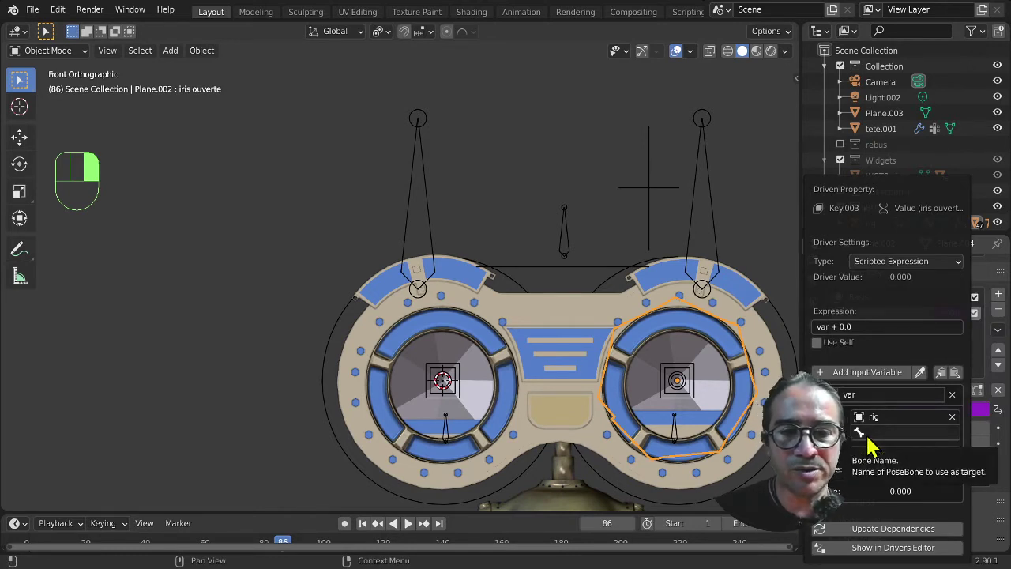
{"action": "left_click", "coordinate": [867, 433]}
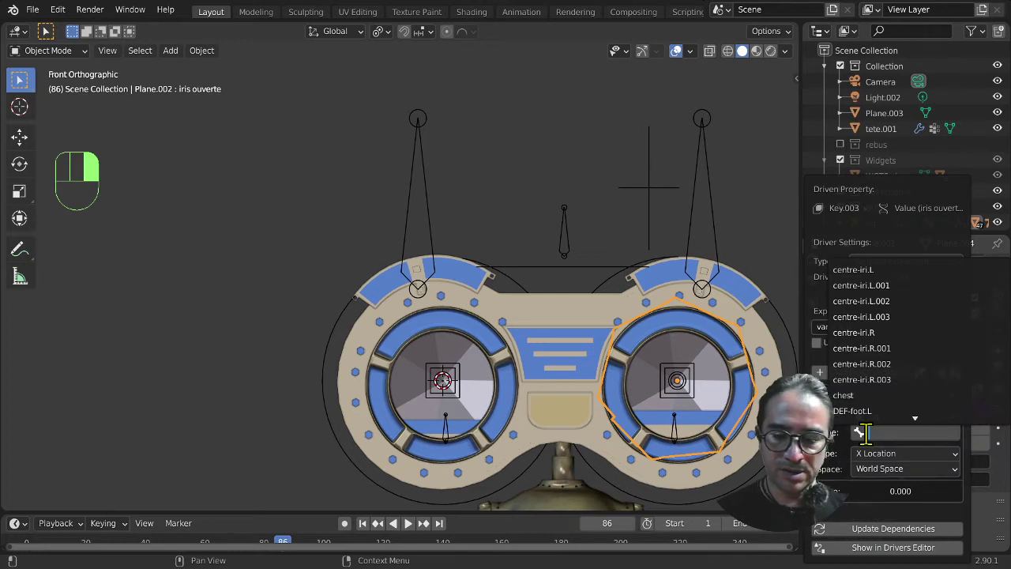
{"action": "type", "text": "Dri"}
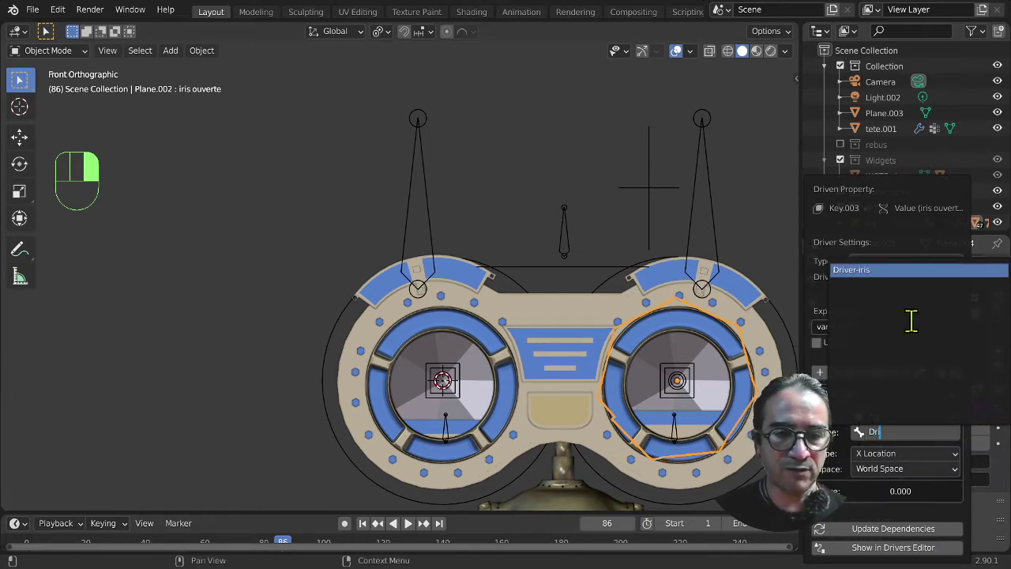
{"action": "left_click", "coordinate": [861, 271]}
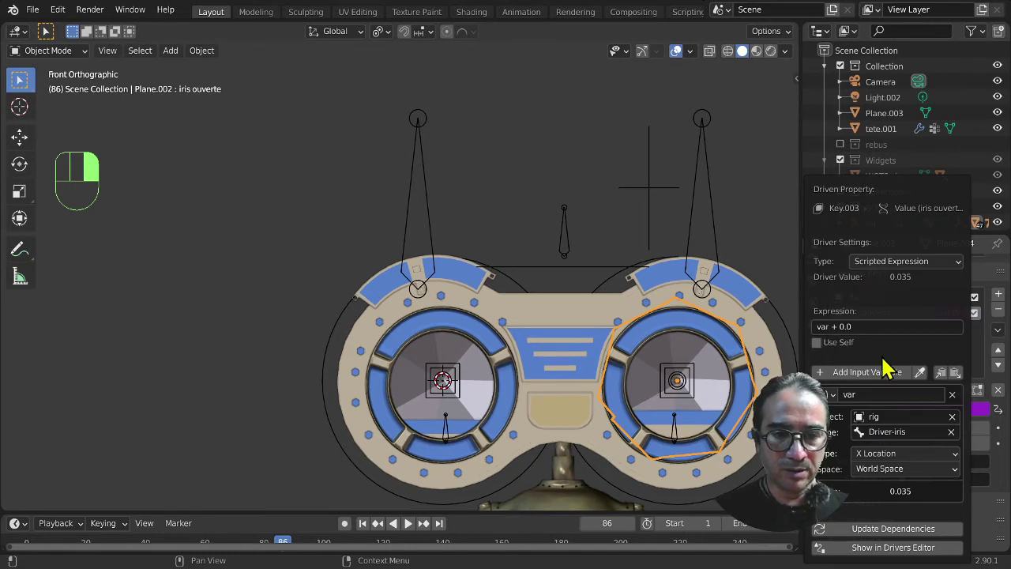
Step: Set the driver variable to read the bone's Y Location in Transform Space
{"action": "left_click", "coordinate": [903, 455]}
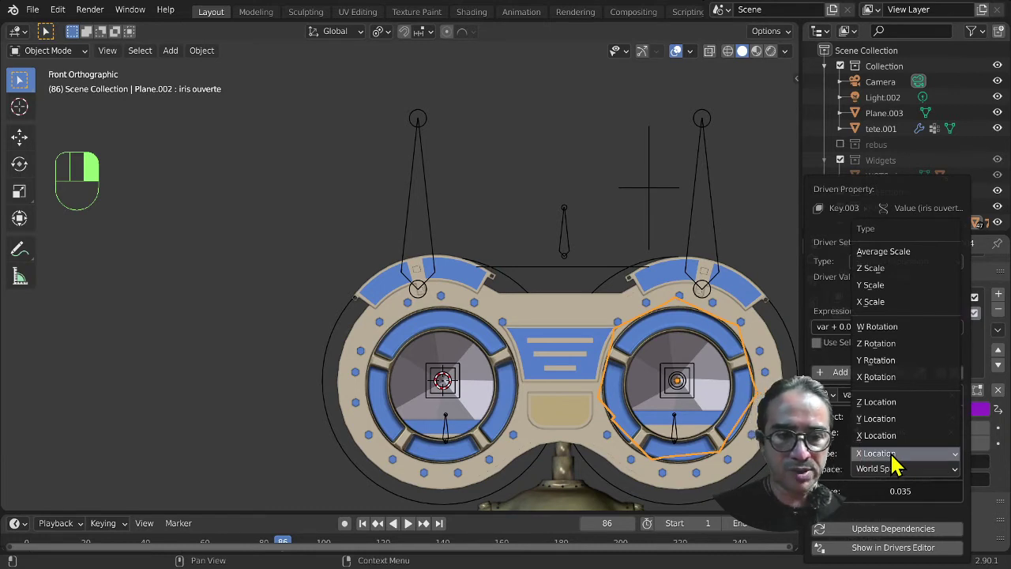
{"action": "left_click", "coordinate": [890, 420]}
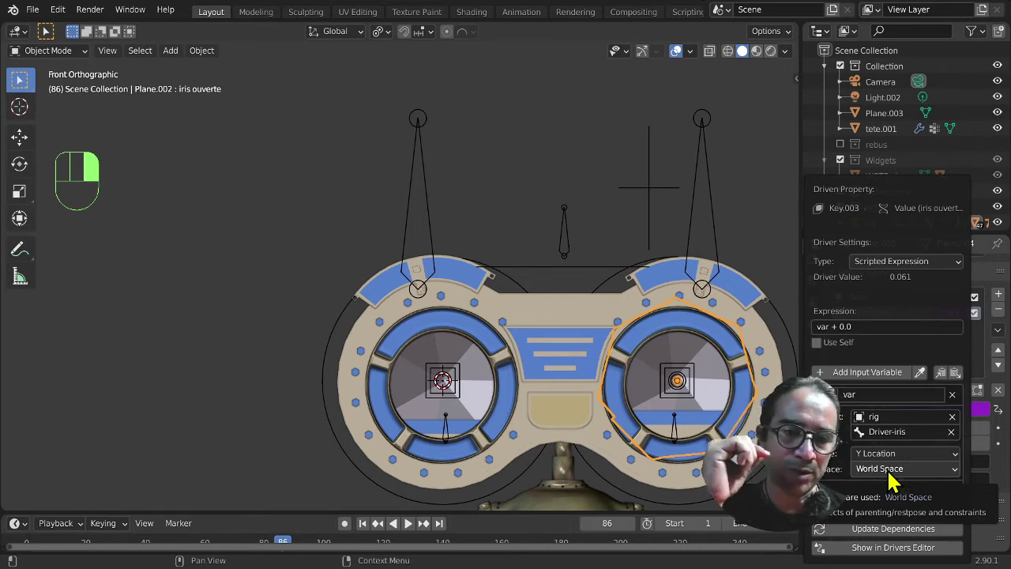
{"action": "left_click", "coordinate": [912, 470]}
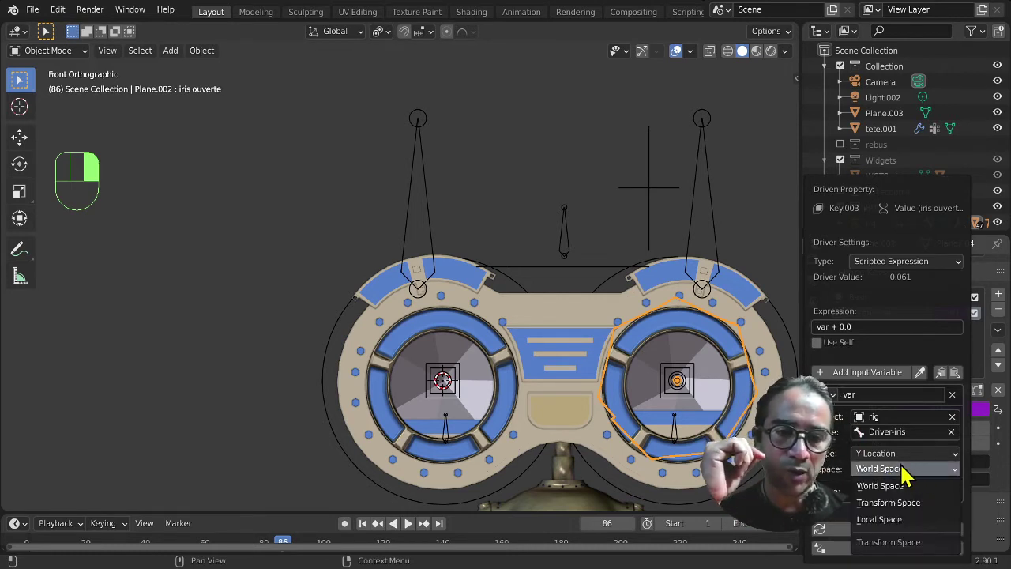
{"action": "left_click", "coordinate": [885, 484]}
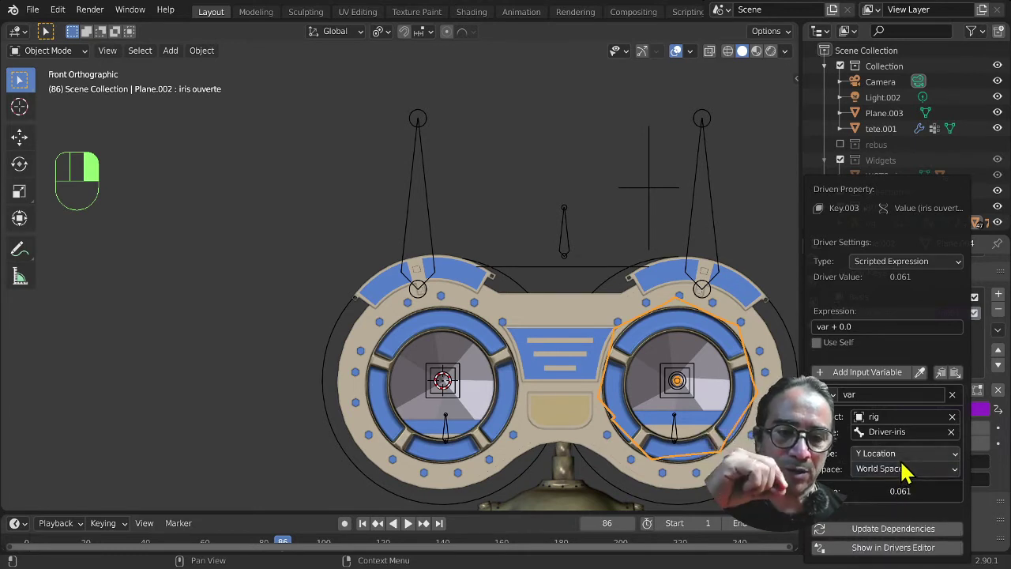
{"action": "left_click", "coordinate": [909, 469]}
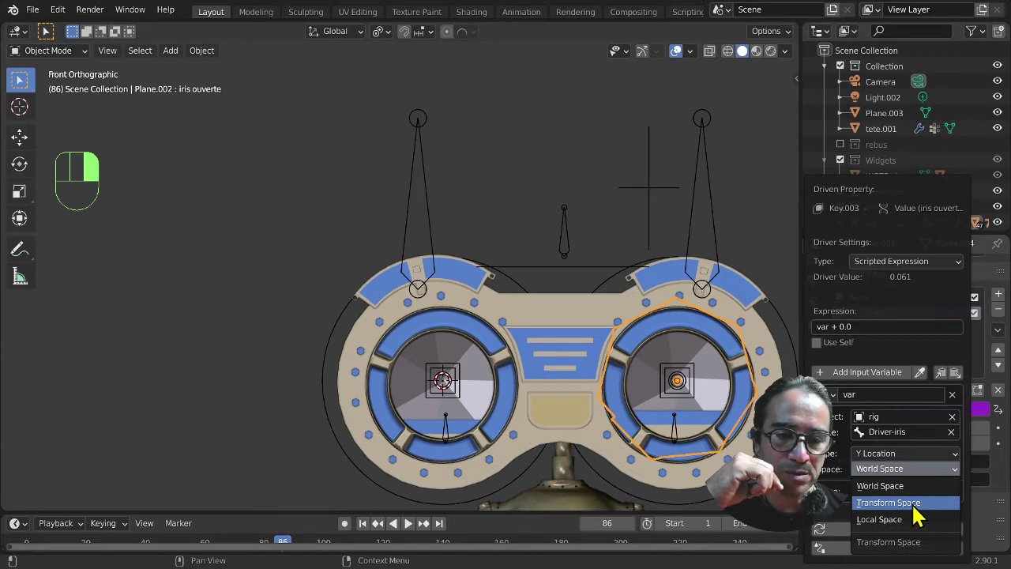
{"action": "left_click", "coordinate": [914, 507]}
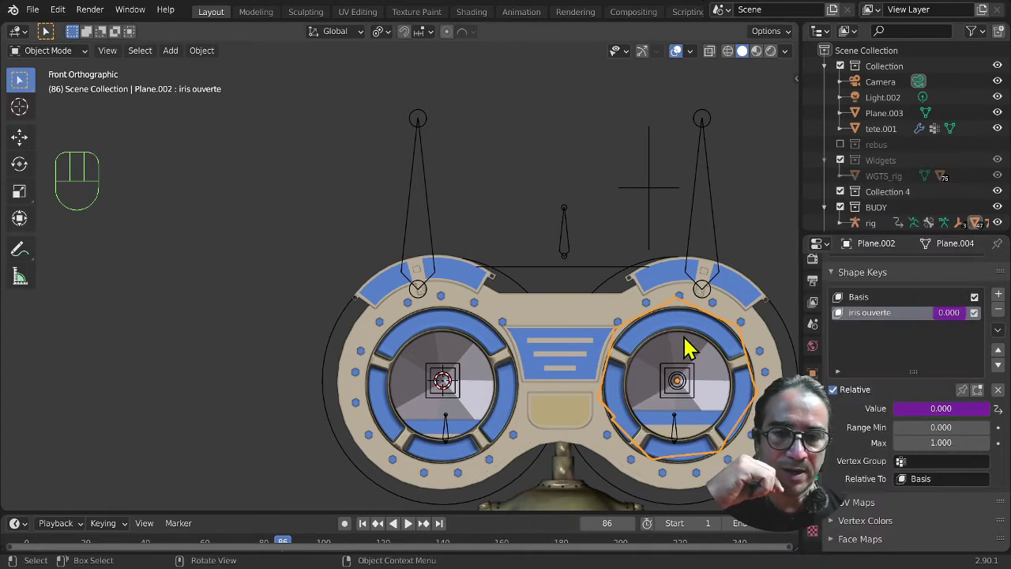
Step: Test the driver by moving the Driver-iris bone upward in Pose Mode, cancel the move and return to Object Mode
{"action": "left_click", "coordinate": [563, 251]}
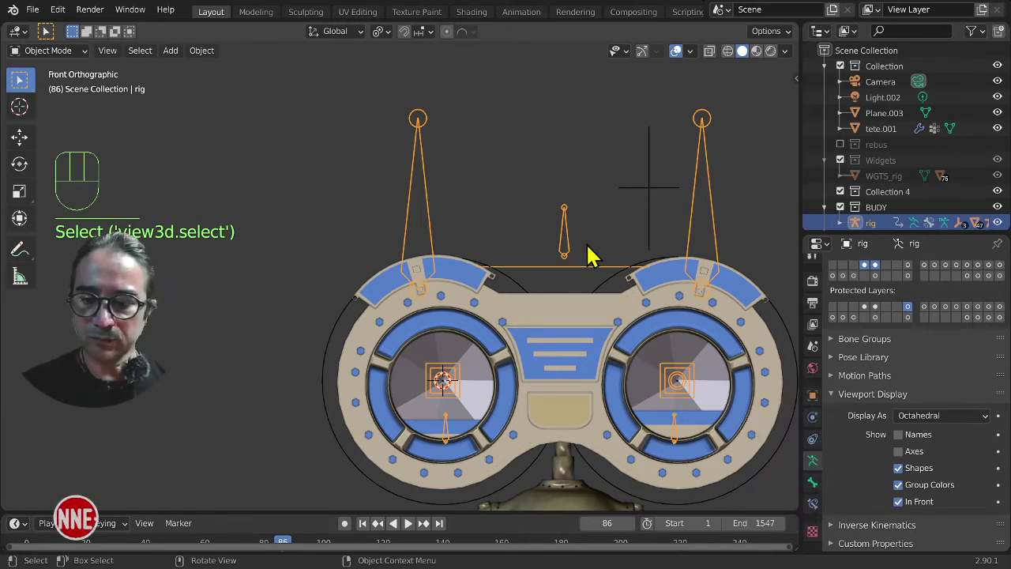
{"action": "middle_click_drag", "start_coordinate": [611, 357], "coordinate": [496, 278], "text": "shift"}
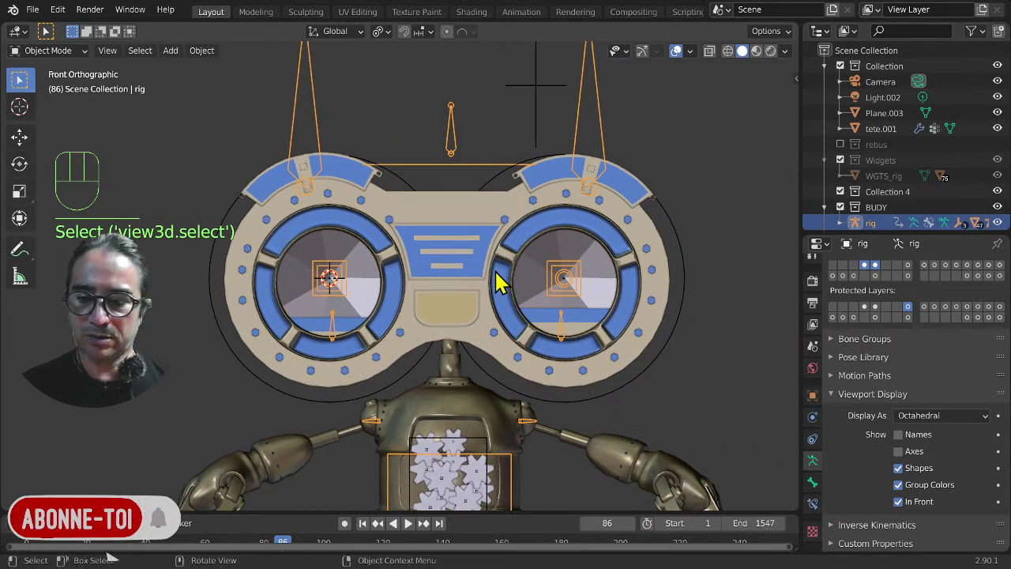
{"action": "key", "text": "ctrl+Tab"}
{"action": "left_click", "coordinate": [451, 139]}
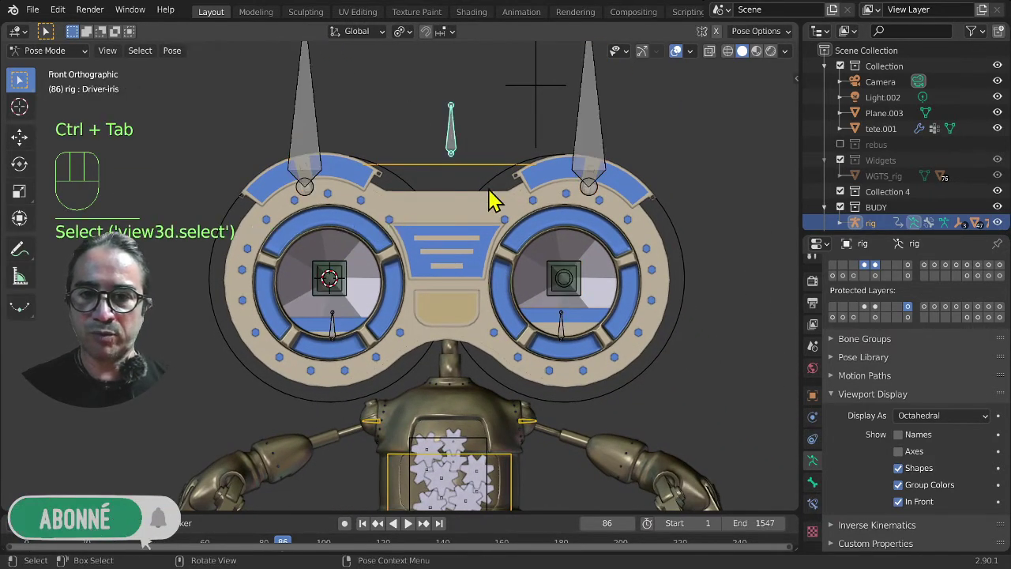
{"action": "key", "text": "g"}
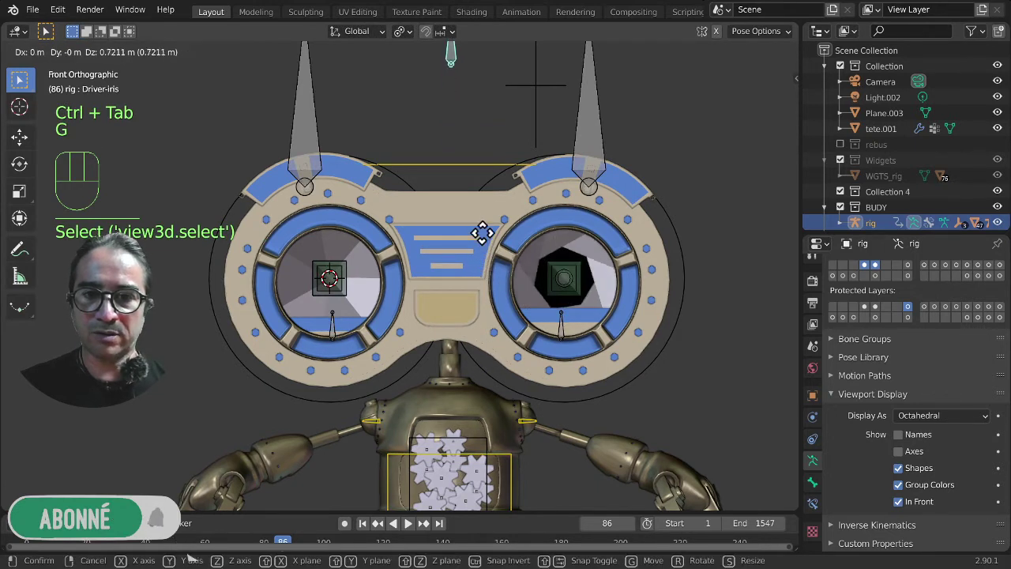
{"action": "right_click", "coordinate": [496, 349]}
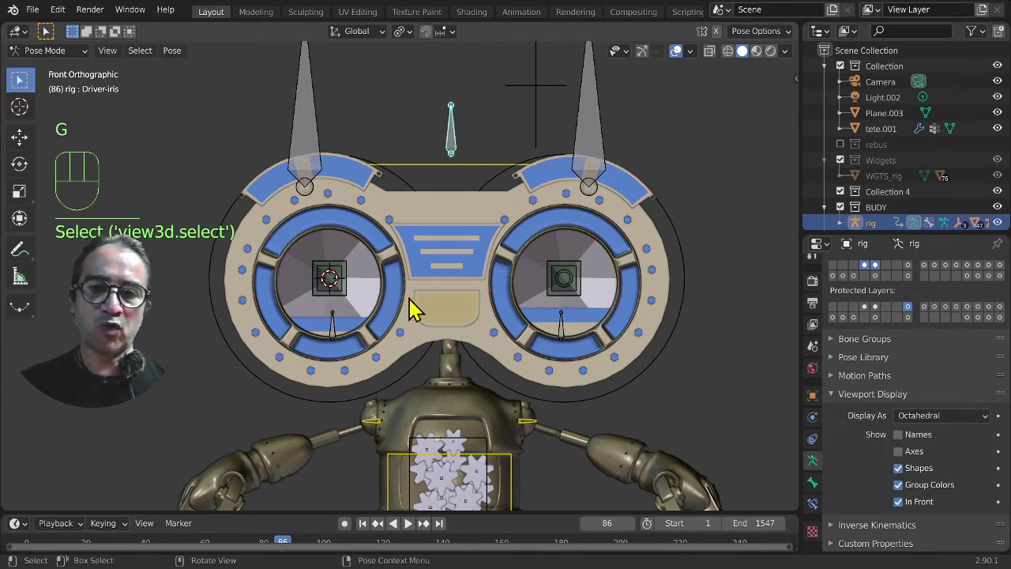
{"action": "key", "text": "ctrl+Tab"}
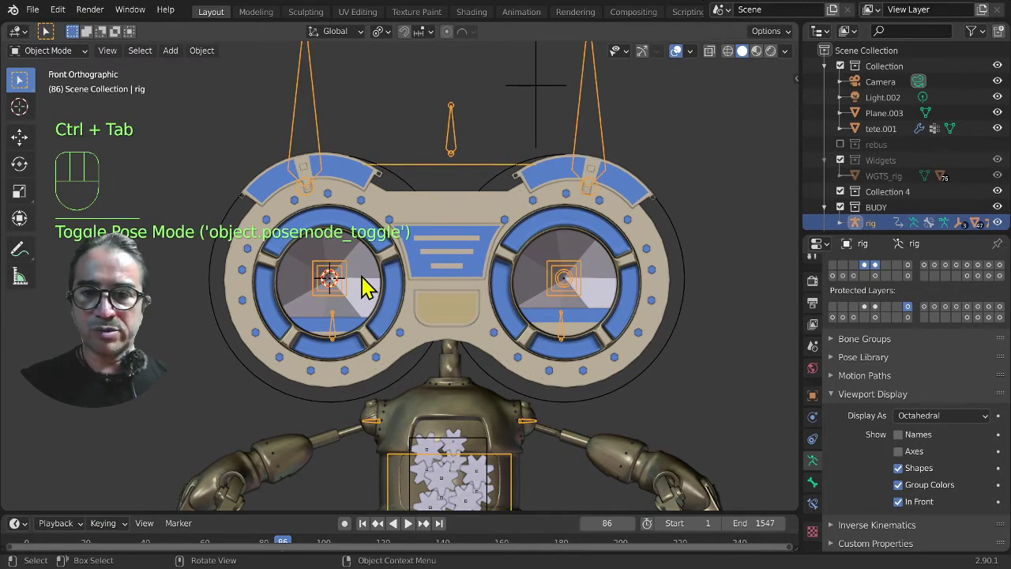
Step: Add a driver to the Value of the iris ouverte shape key on Plane.001
{"action": "left_click", "coordinate": [368, 282]}
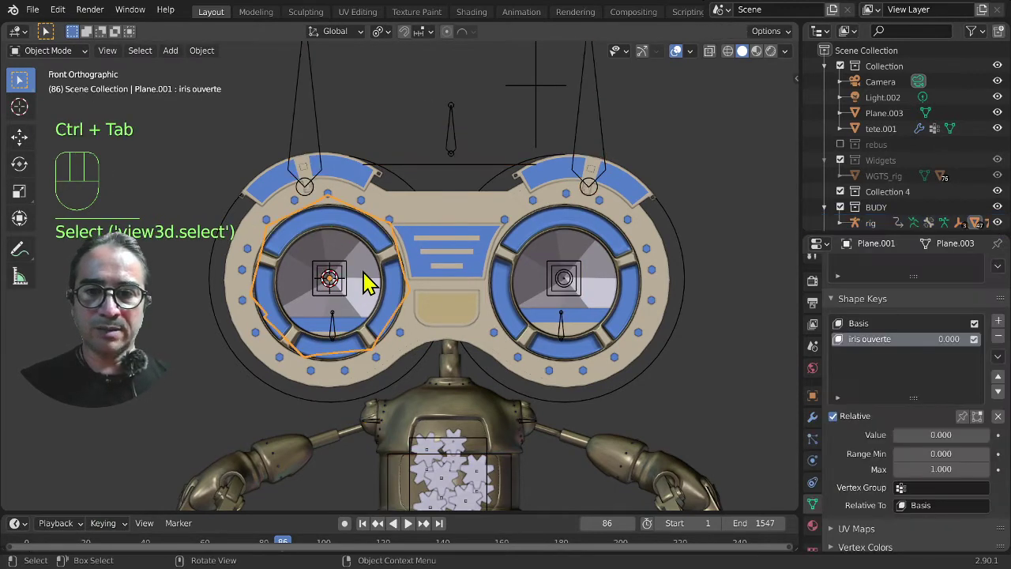
{"action": "right_click", "coordinate": [934, 446]}
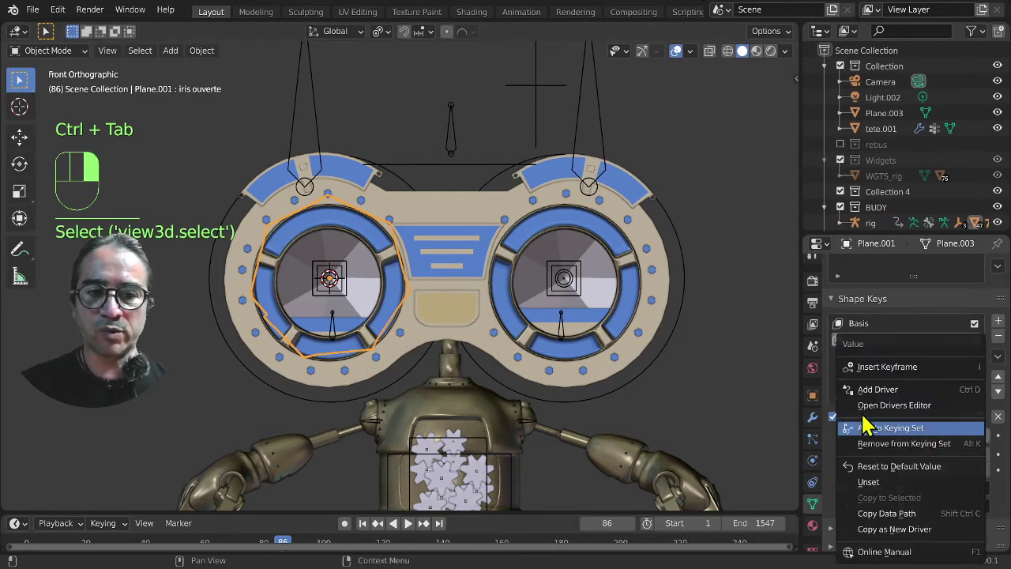
{"action": "right_click", "coordinate": [928, 444]}
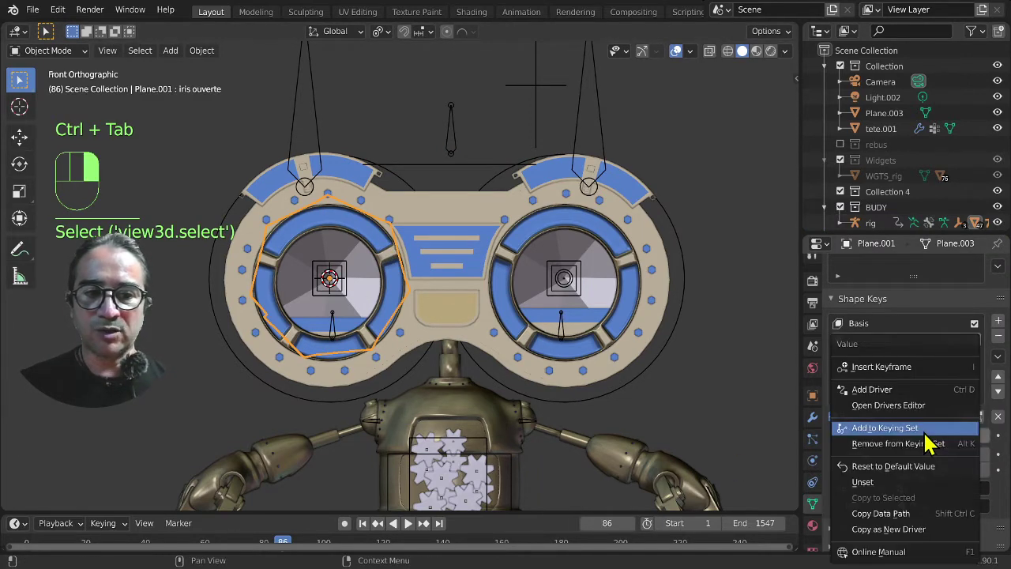
{"action": "left_click", "coordinate": [881, 388]}
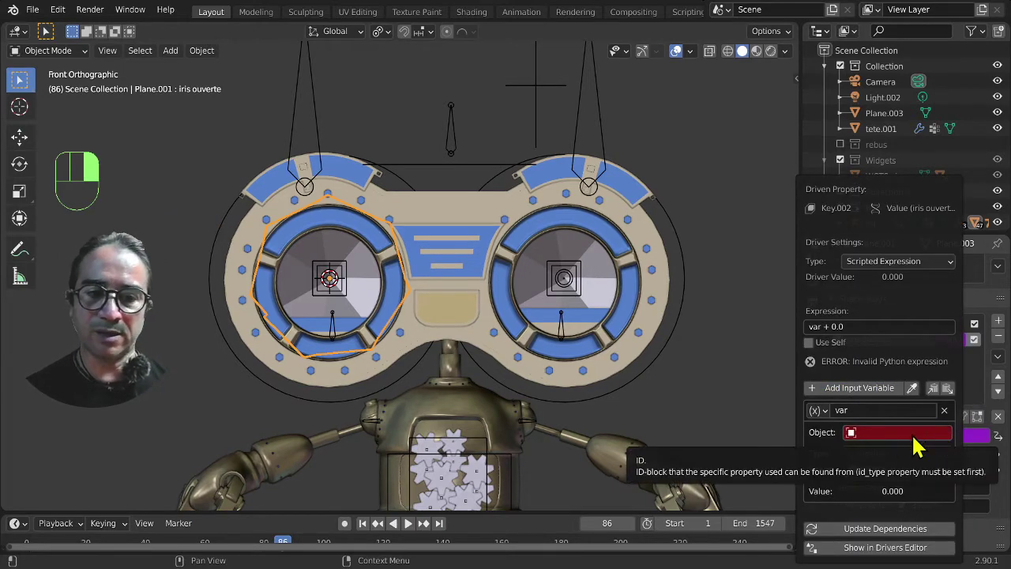
Step: Point the new driver's variable to the rig object and its Driver-iris bone
{"action": "left_click", "coordinate": [883, 432]}
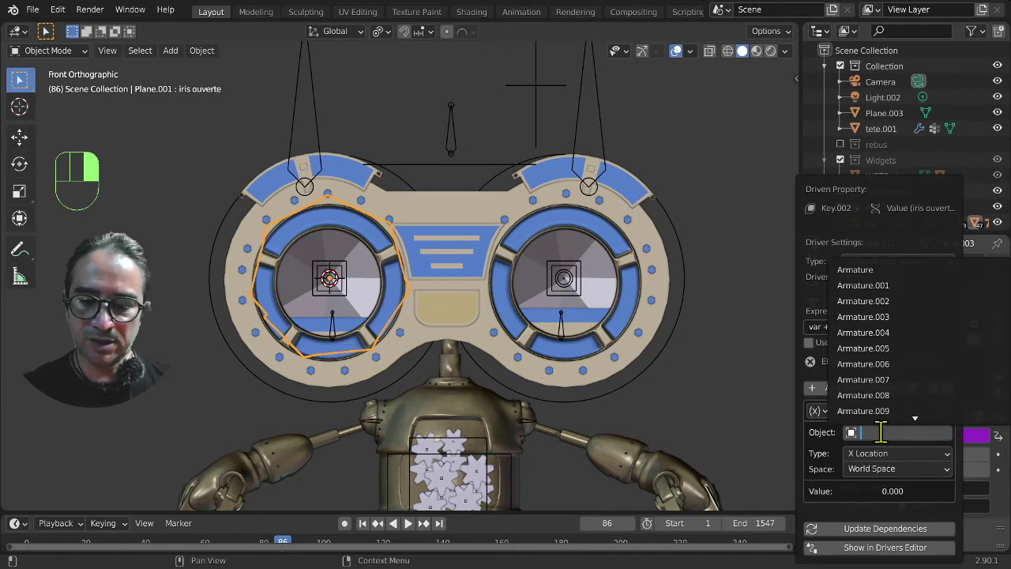
{"action": "type", "text": "Ri"}
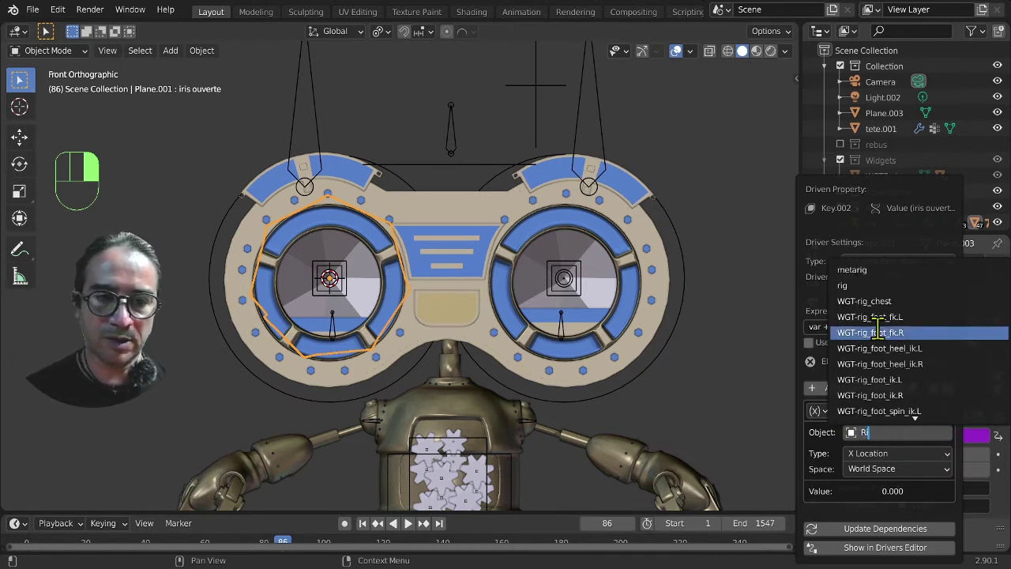
{"action": "left_click", "coordinate": [869, 288]}
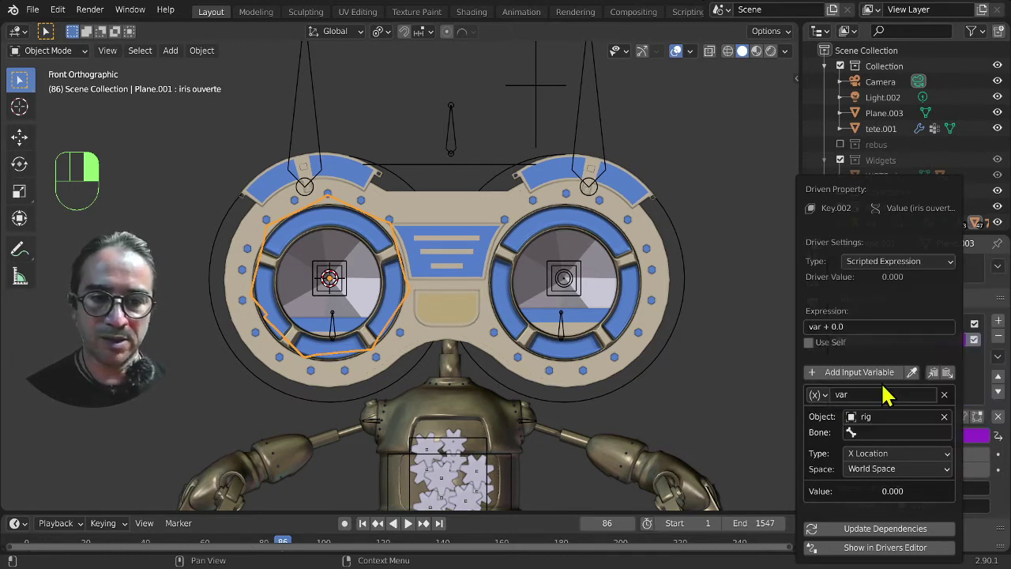
{"action": "left_click", "coordinate": [879, 433]}
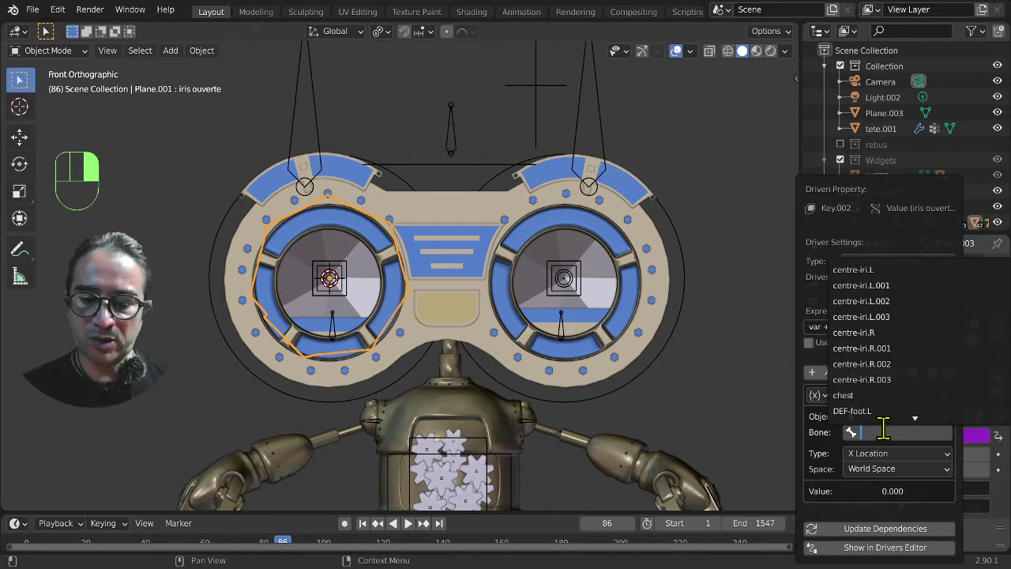
{"action": "type", "text": "Dri"}
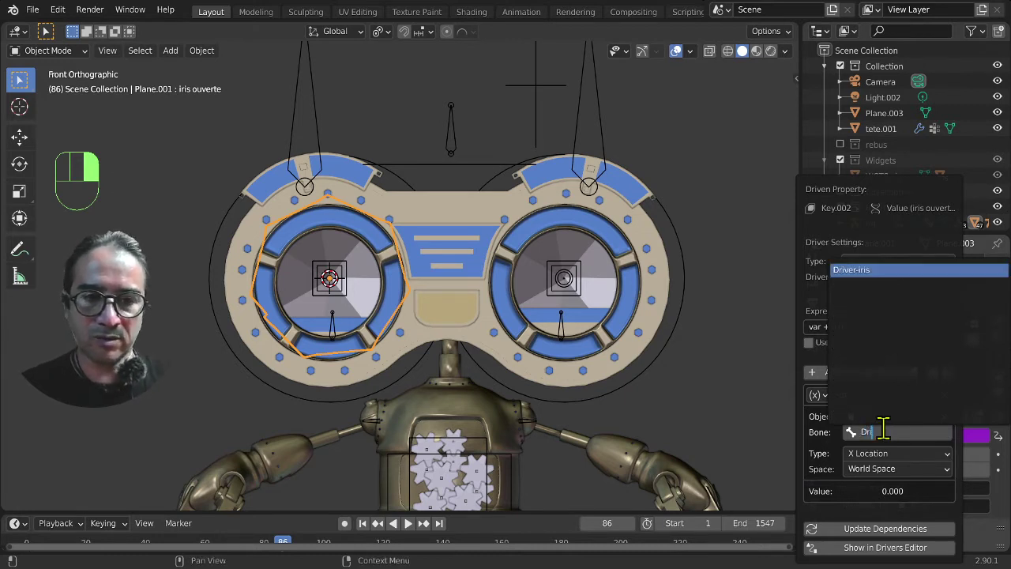
{"action": "left_click", "coordinate": [885, 270]}
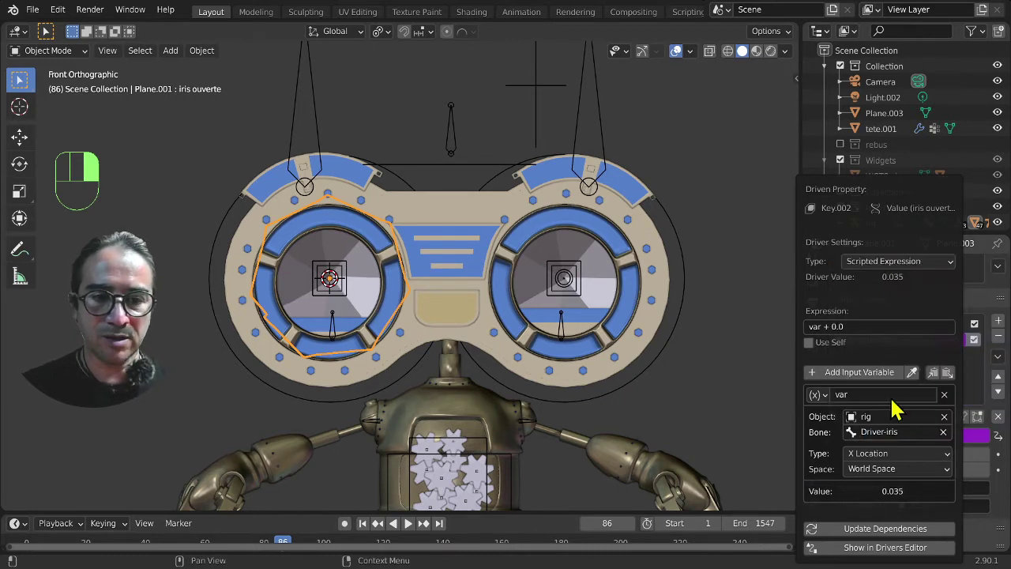
Step: Set the Plane.001 driver variable to Z Location and select the Driver-iris bone in Pose Mode before returning to Object Mode
{"action": "left_click", "coordinate": [883, 454]}
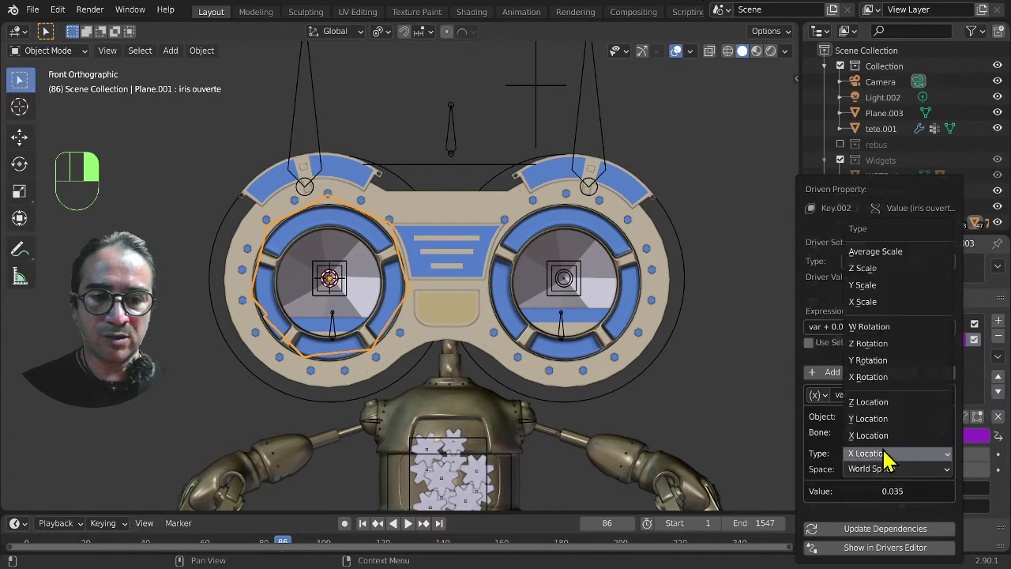
{"action": "left_click", "coordinate": [883, 407]}
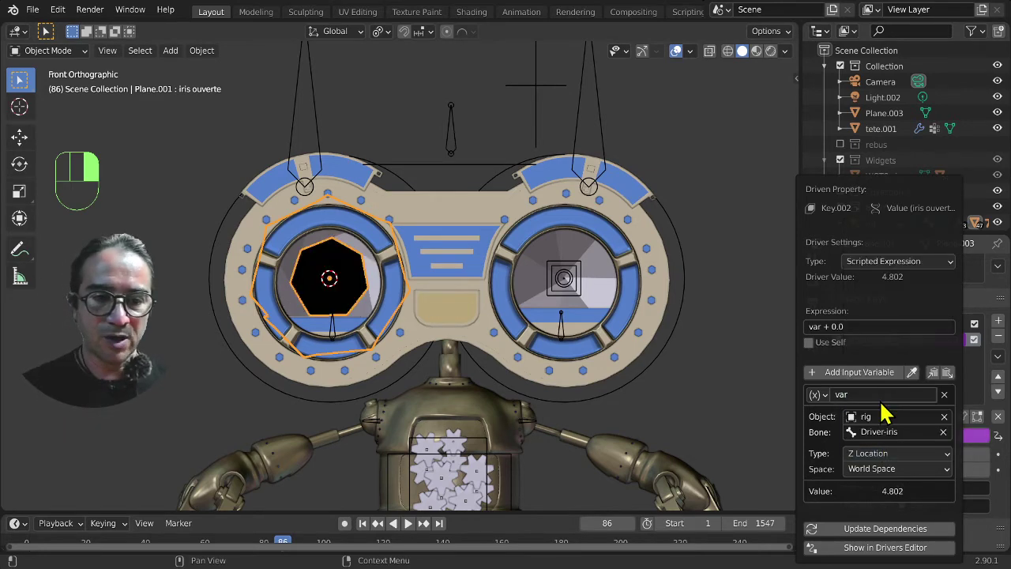
{"action": "left_click", "coordinate": [448, 150]}
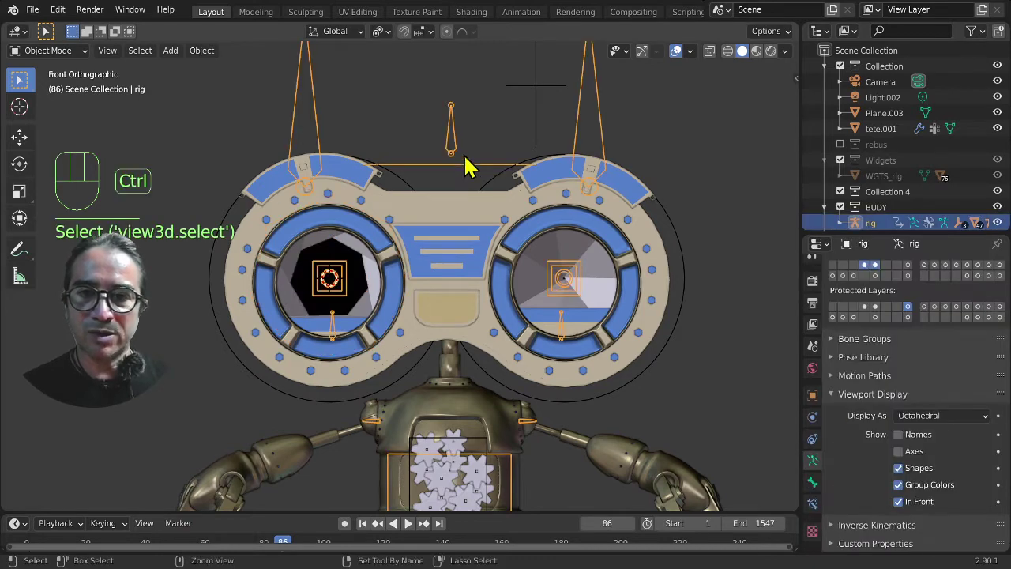
{"action": "key", "text": "ctrl+Tab"}
{"action": "left_click", "coordinate": [451, 147]}
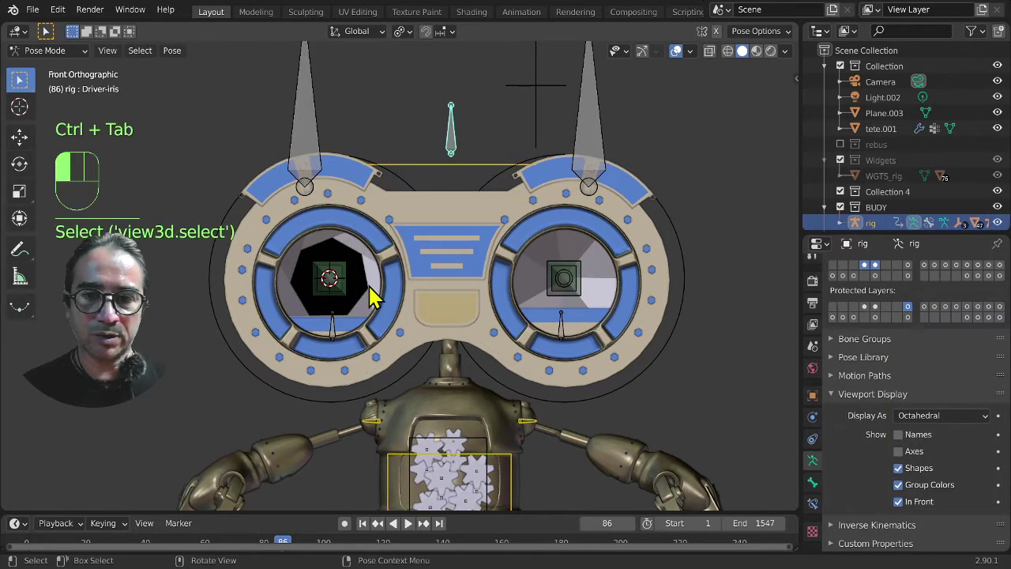
{"action": "key", "text": "ctrl+Tab"}
Step: Edit the driver on Plane.001's iris ouverte value so its variable uses Transform Space
{"action": "left_click", "coordinate": [371, 297]}
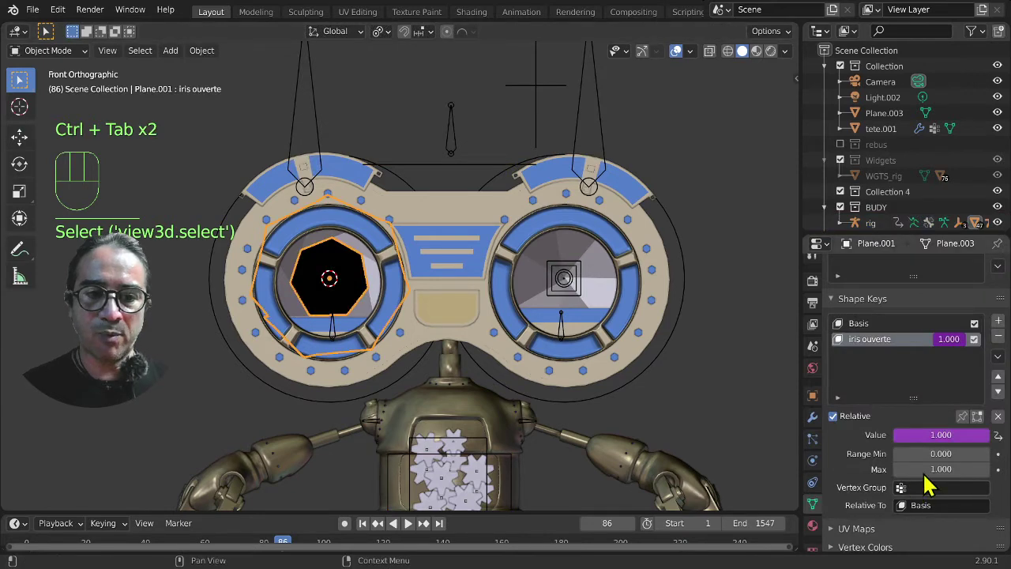
{"action": "right_click", "coordinate": [936, 434]}
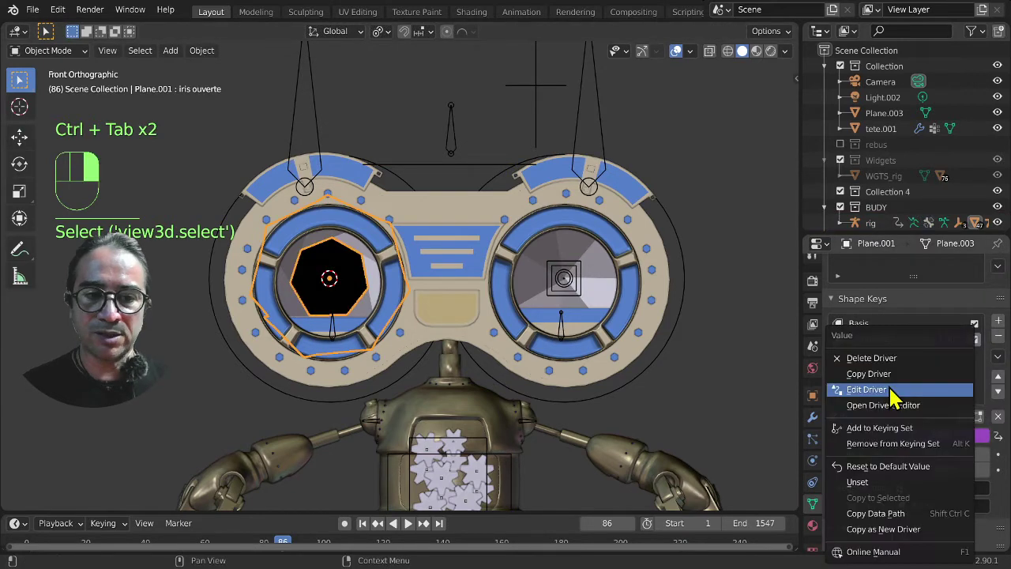
{"action": "left_click", "coordinate": [894, 397]}
{"action": "left_click", "coordinate": [880, 470]}
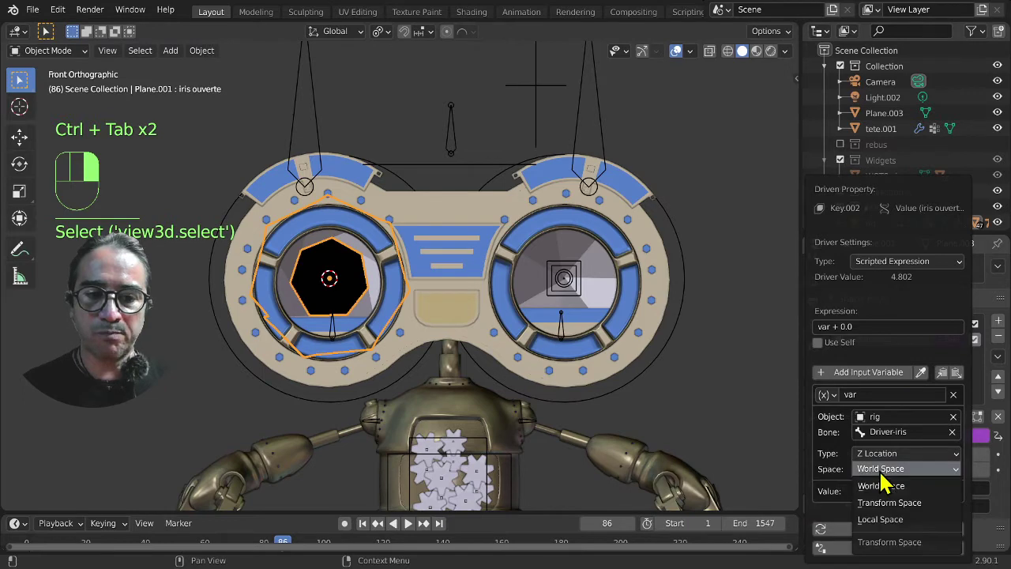
{"action": "left_click", "coordinate": [912, 506]}
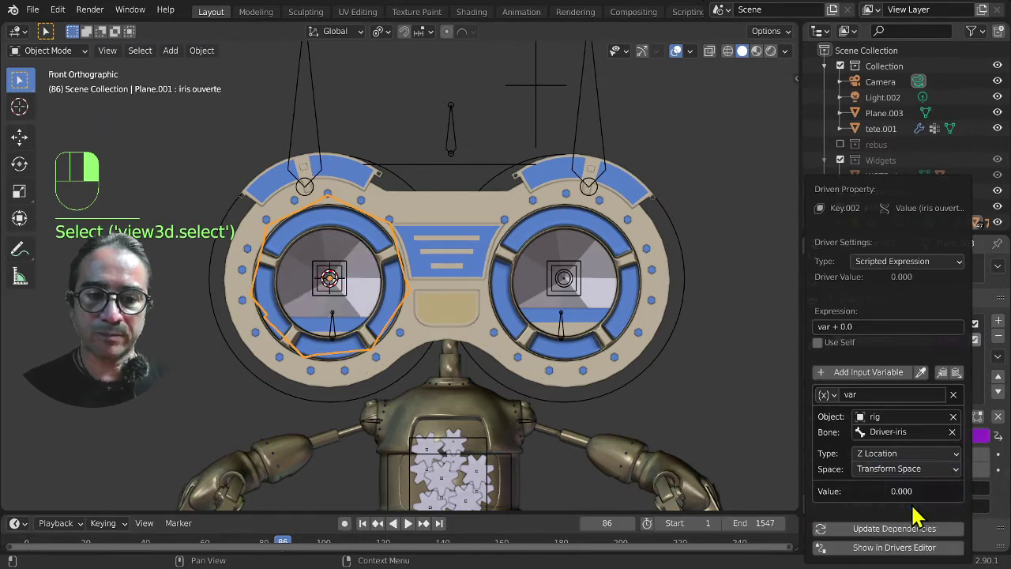
Step: Test the Plane.001 driver by moving the Driver-iris bone in Pose Mode from the front and at an angle, restoring its position each time
{"action": "left_click", "coordinate": [464, 155]}
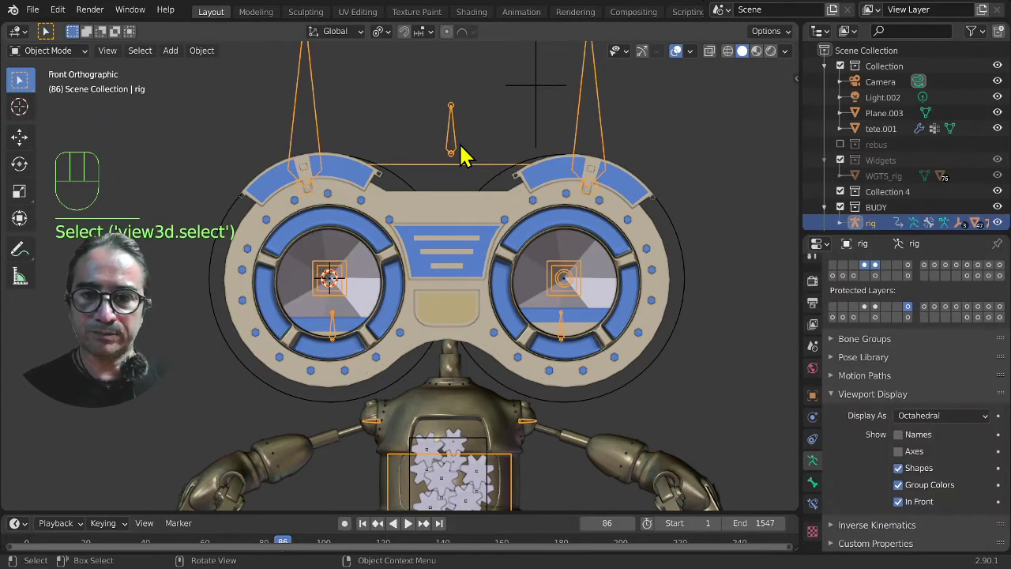
{"action": "key", "text": "ctrl+Tab"}
{"action": "left_click", "coordinate": [454, 153]}
{"action": "key", "text": "g"}
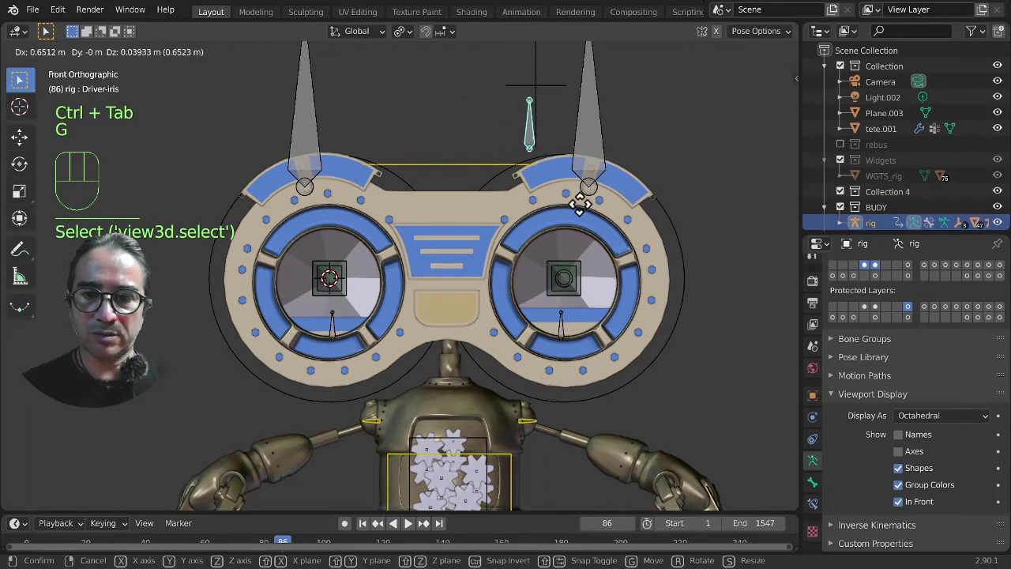
{"action": "left_click", "coordinate": [450, 197]}
{"action": "key", "text": "g"}
{"action": "left_click", "coordinate": [465, 226]}
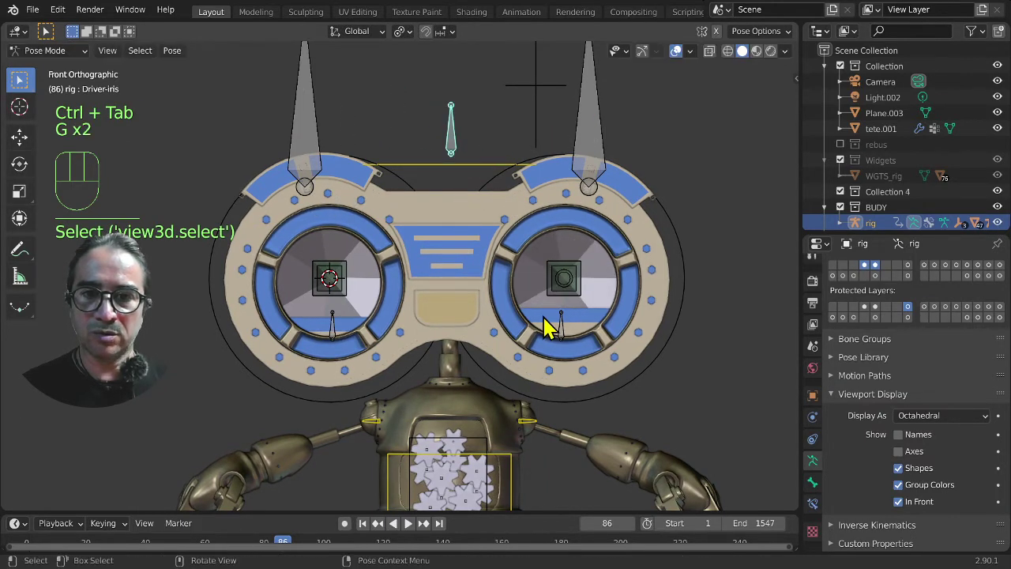
{"action": "middle_click_drag", "start_coordinate": [542, 327], "coordinate": [474, 357]}
{"action": "key", "text": "g"}
{"action": "left_click", "coordinate": [429, 355]}
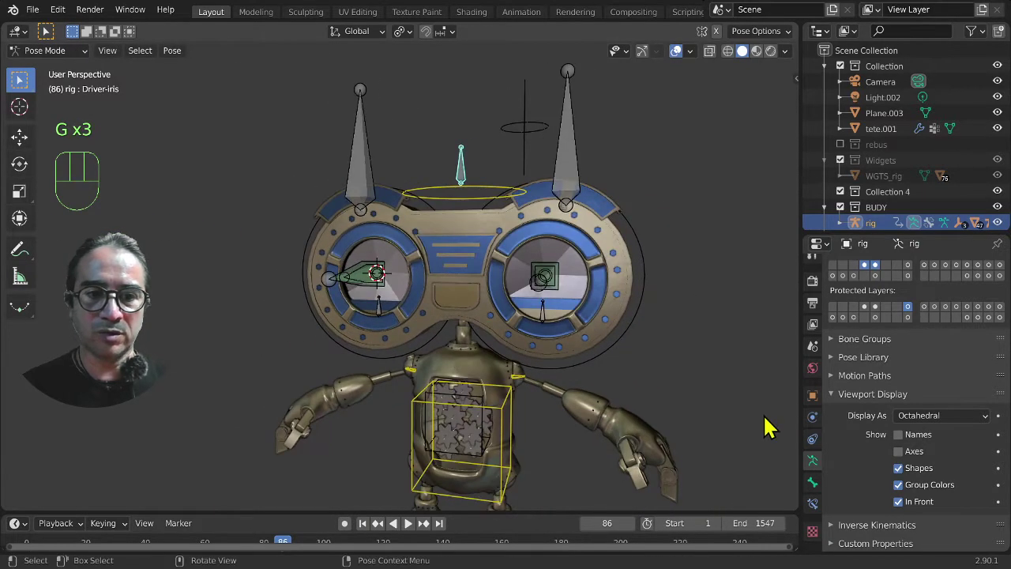
Step: Change the variable type of Plane.001's iris ouverte driver to X Location
{"action": "key", "text": "ctrl+Tab"}
{"action": "left_click", "coordinate": [387, 277]}
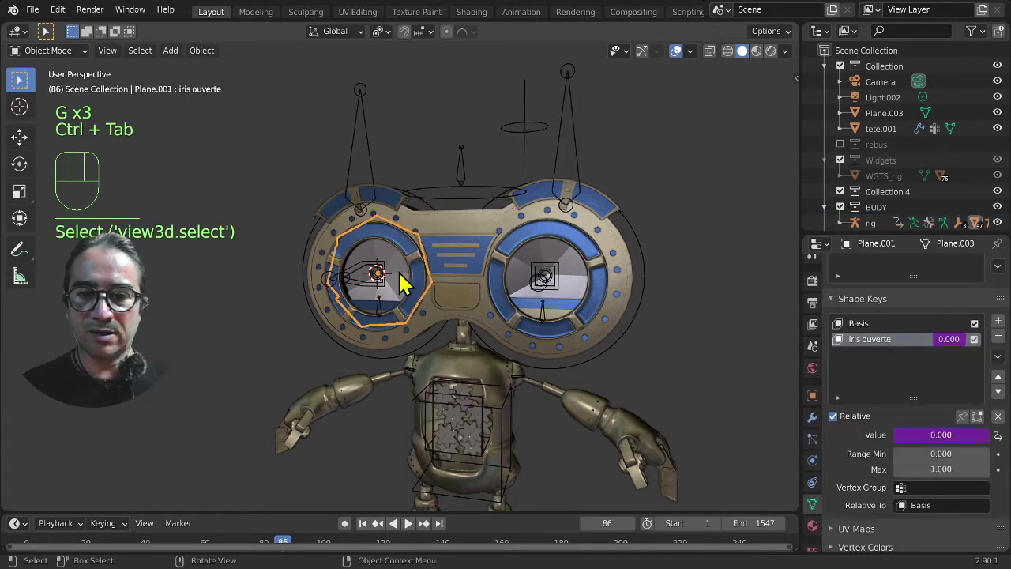
{"action": "right_click_drag", "start_coordinate": [939, 444], "coordinate": [910, 399]}
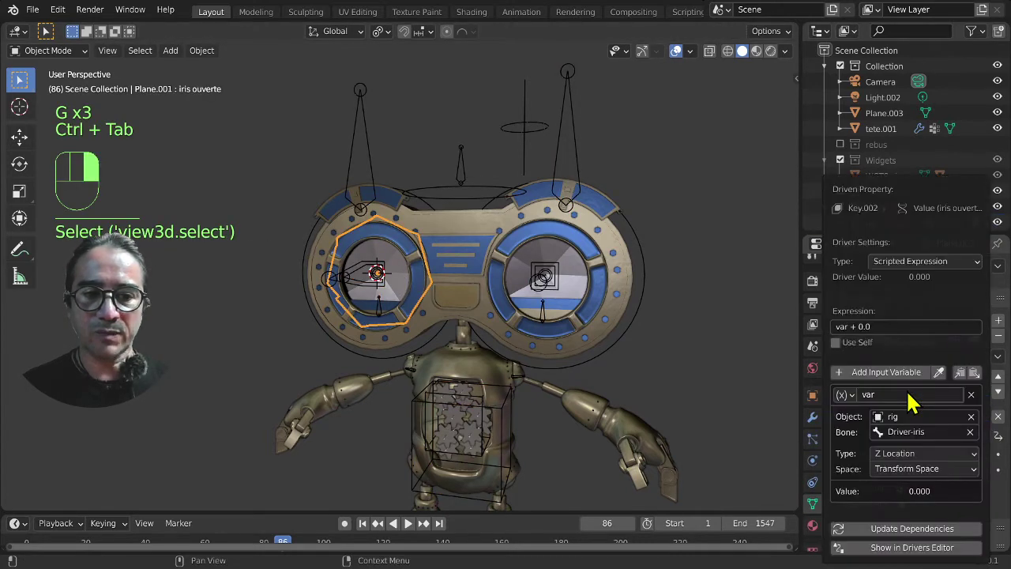
{"action": "left_click", "coordinate": [919, 456]}
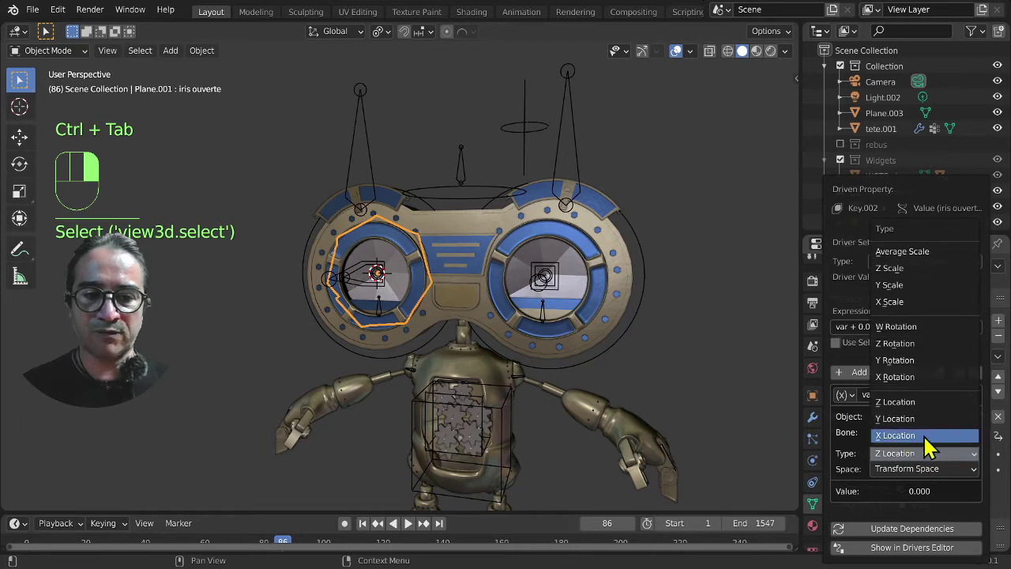
{"action": "left_click", "coordinate": [919, 435]}
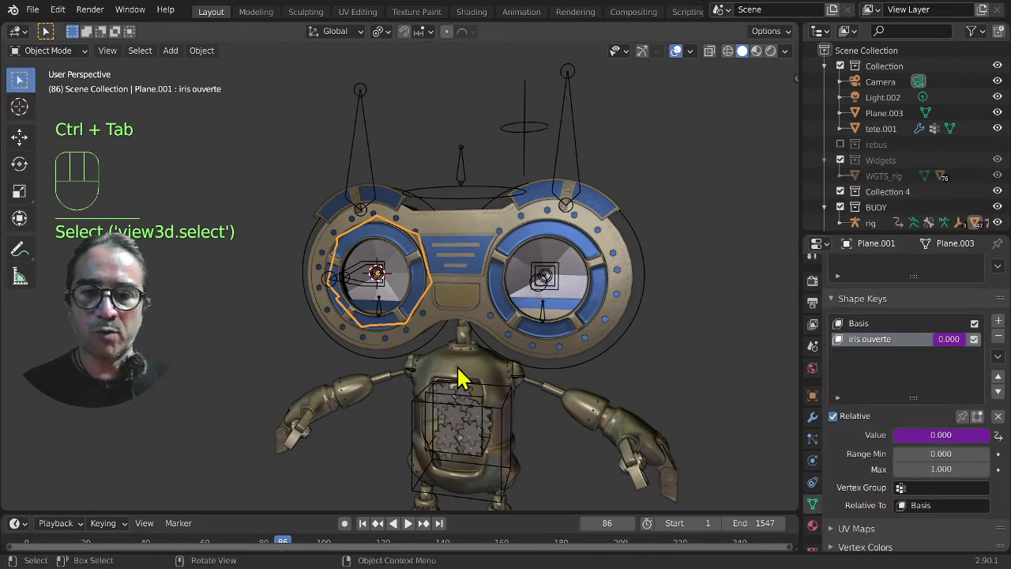
Step: Test the drivers from the front view by moving the Driver-iris bone upward in Pose Mode
{"action": "key", "text": "KP_1"}
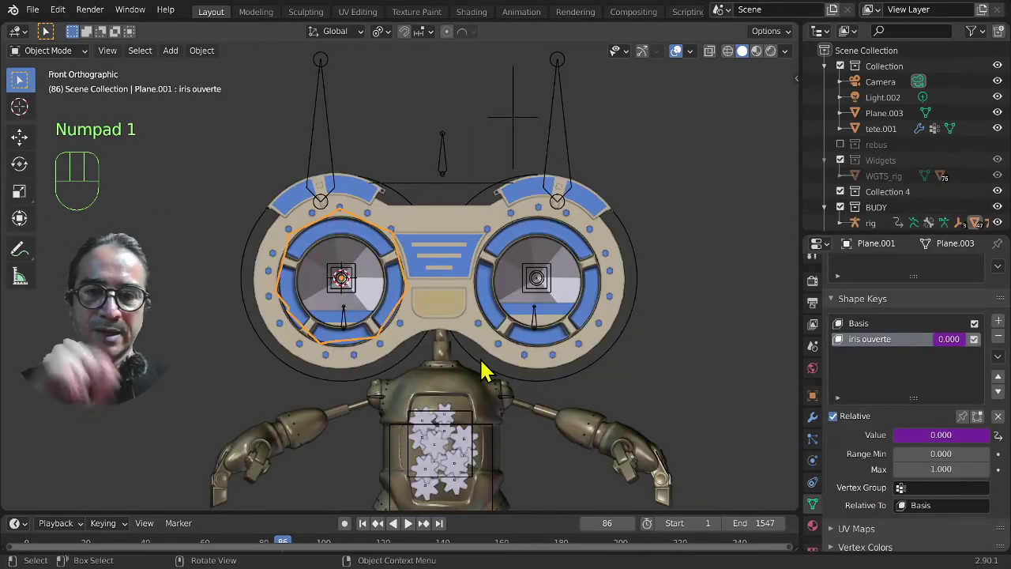
{"action": "left_click", "coordinate": [442, 169]}
{"action": "key", "text": "ctrl+Tab"}
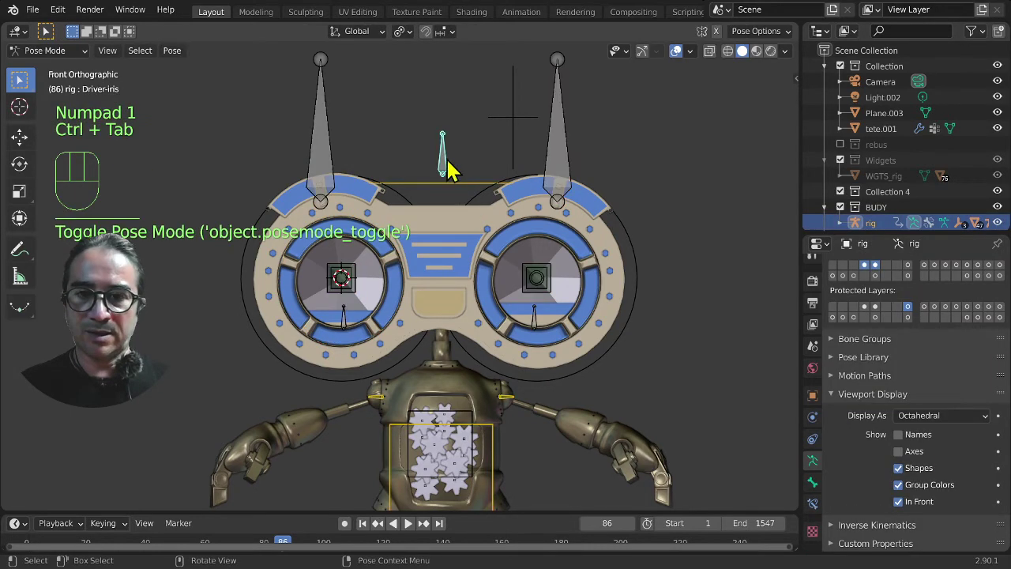
{"action": "left_click", "coordinate": [445, 160]}
{"action": "key", "text": "g"}
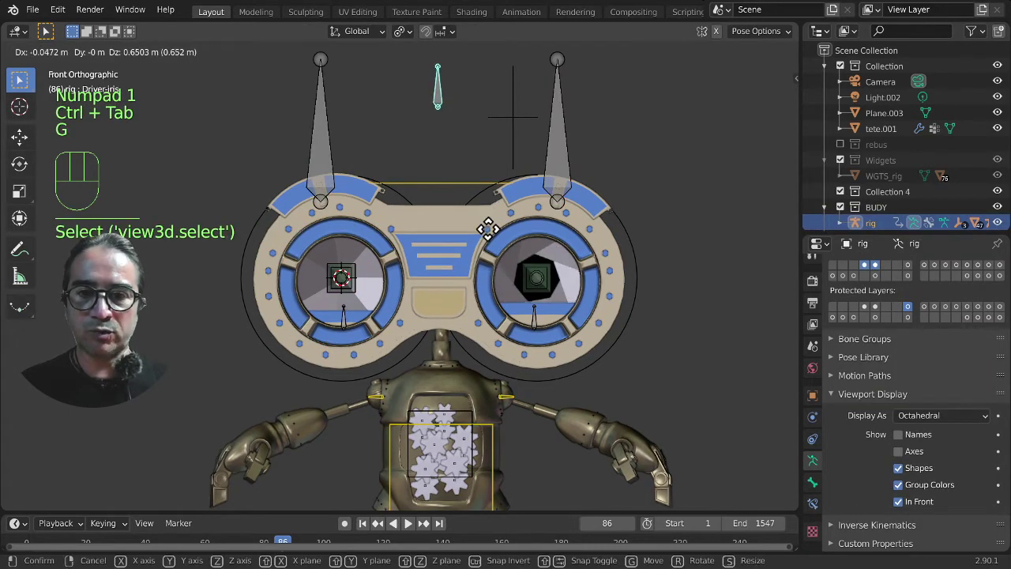
Step: Test both iris drivers in perspective by moving the Driver-iris bone upward and diagonally, cancelling every move
{"action": "middle_click_drag", "start_coordinate": [519, 366], "coordinate": [446, 373]}
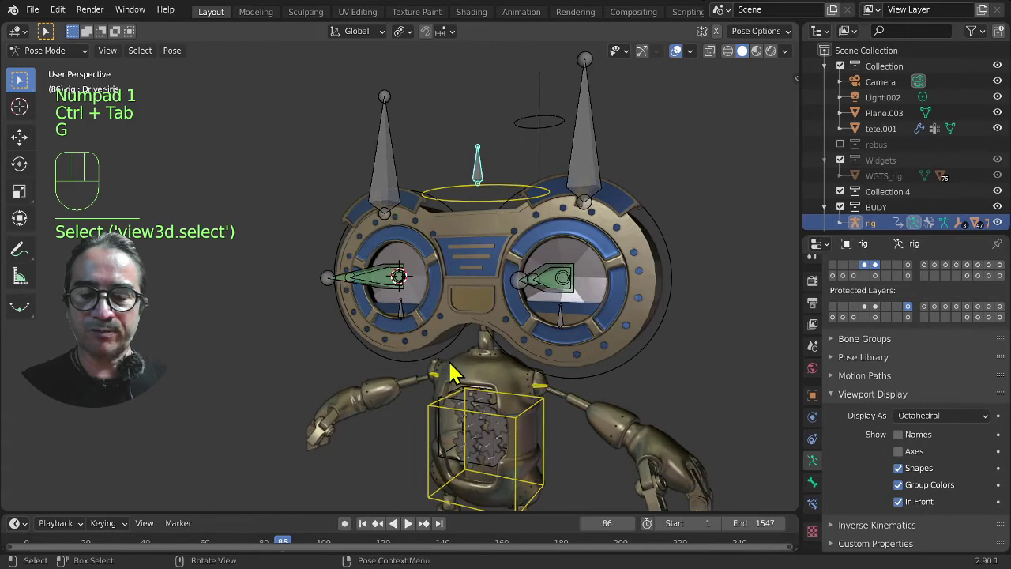
{"action": "middle_click_drag", "start_coordinate": [452, 373], "coordinate": [507, 361]}
{"action": "key", "text": "g"}
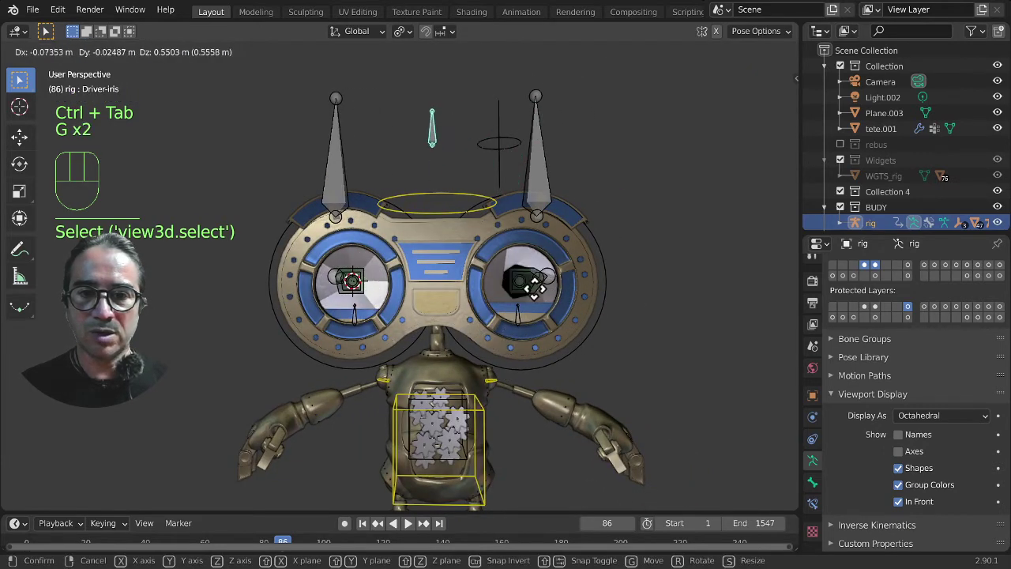
{"action": "right_click", "coordinate": [501, 409]}
{"action": "key", "text": "g"}
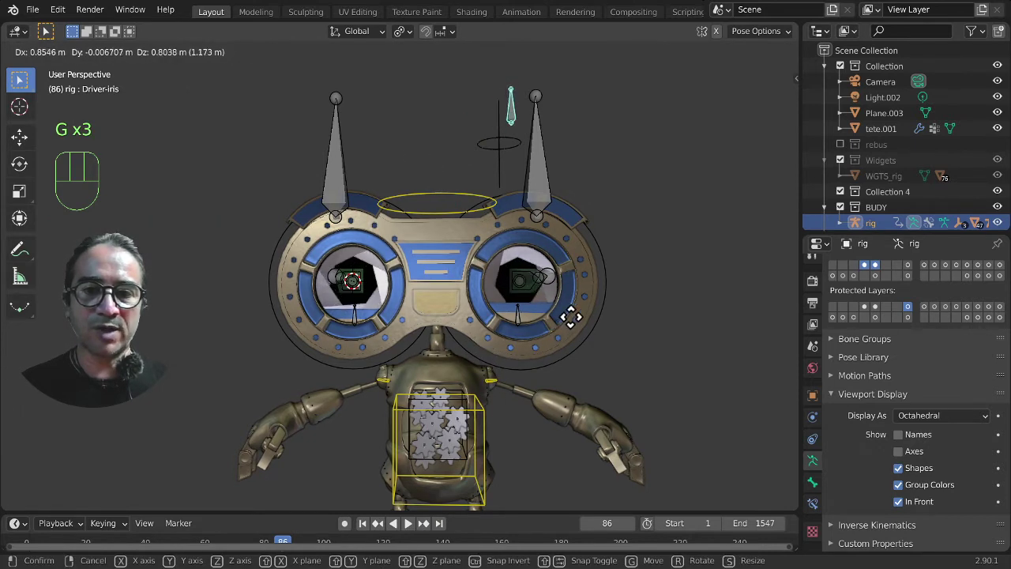
{"action": "right_click", "coordinate": [505, 379]}
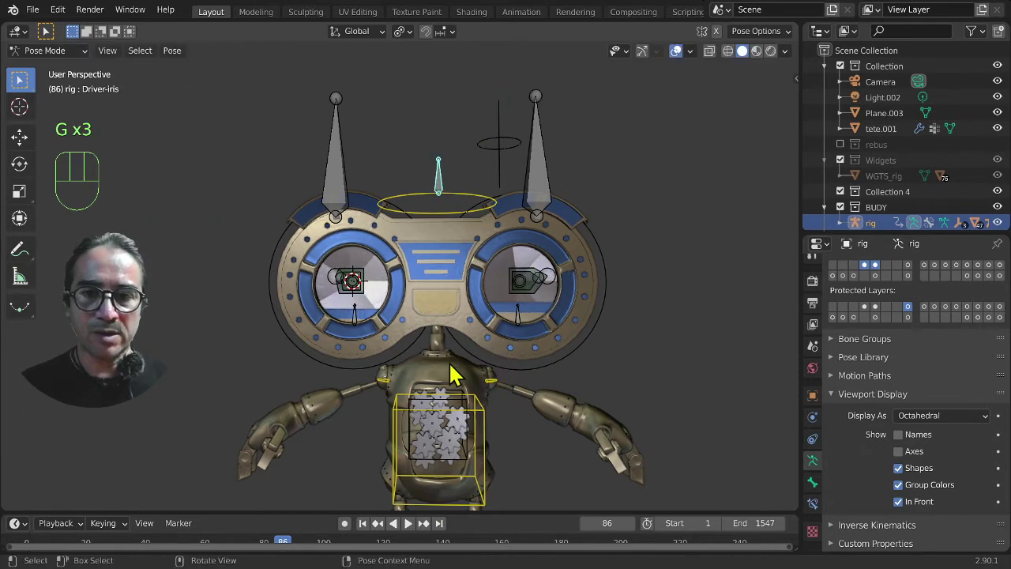
{"action": "key", "text": "g"}
{"action": "right_click", "coordinate": [454, 304]}
{"action": "key", "text": "g"}
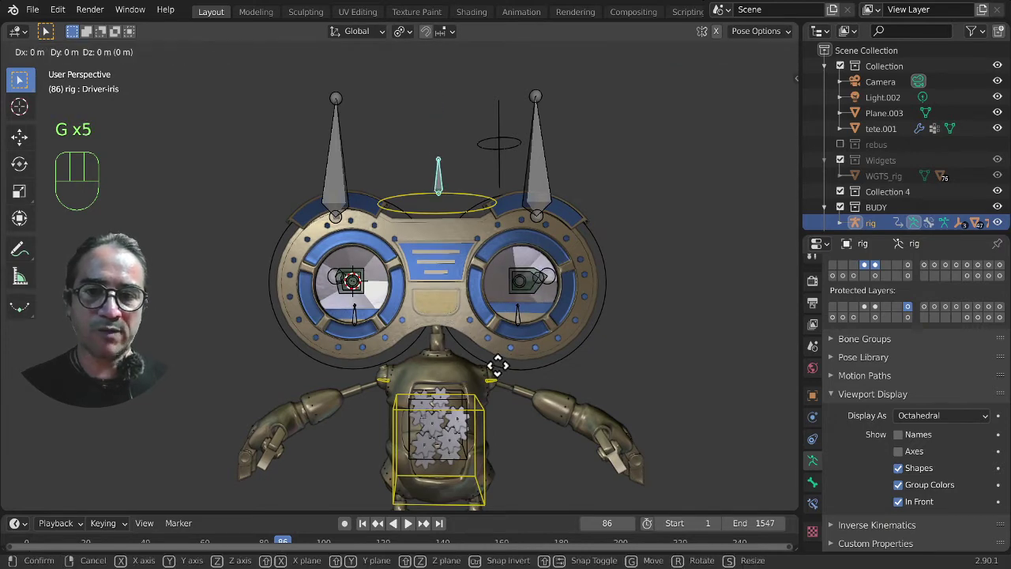
{"action": "right_click", "coordinate": [472, 379]}
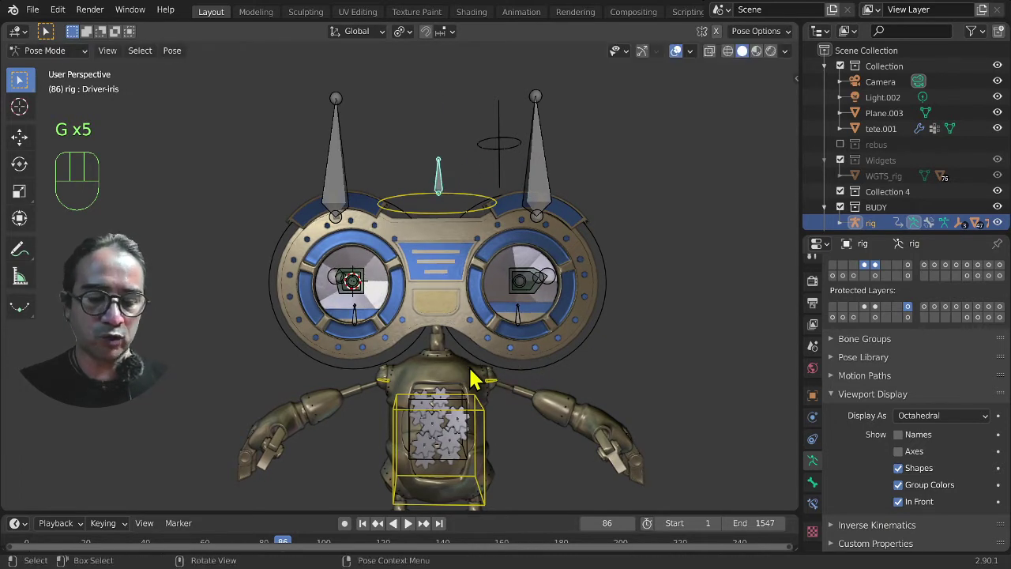
Step: From the front view, try rotating the centre-iri.L.002 bone and moving the centre-iri.L.003 bone, cancelling both transforms
{"action": "key", "text": "KP_1"}
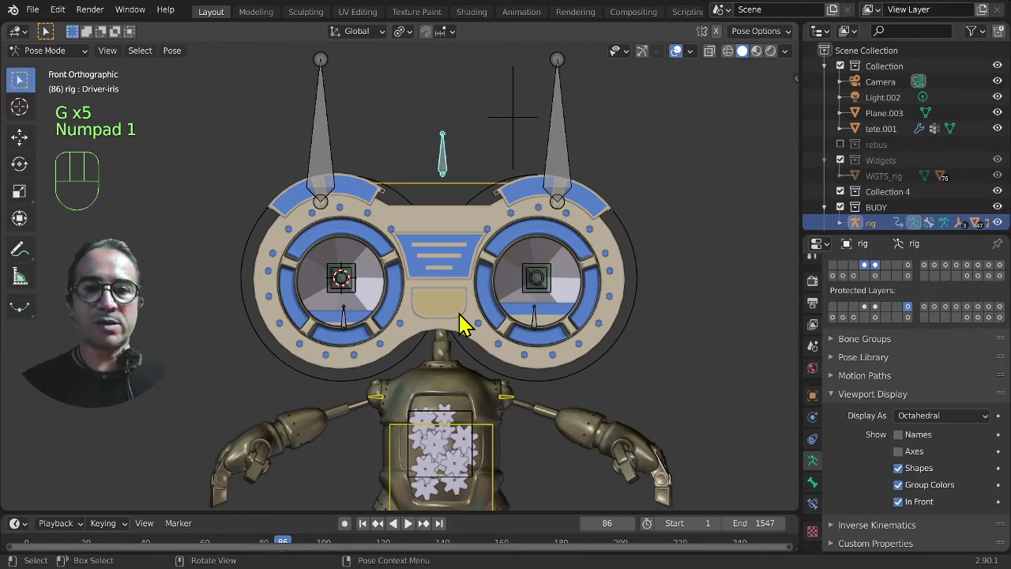
{"action": "left_click", "coordinate": [558, 158]}
{"action": "key", "text": "r"}
{"action": "right_click", "coordinate": [604, 252]}
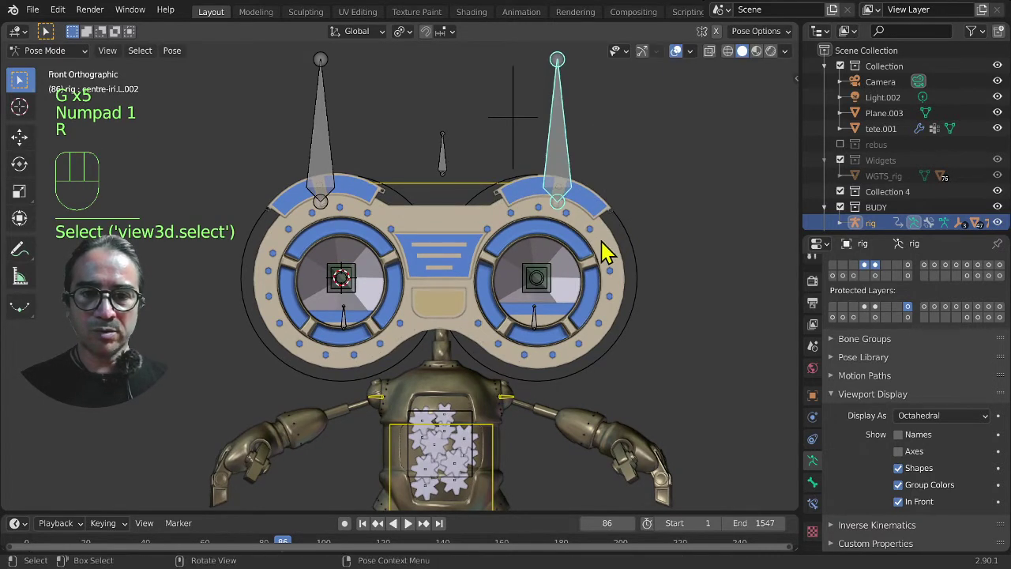
{"action": "left_click", "coordinate": [537, 333]}
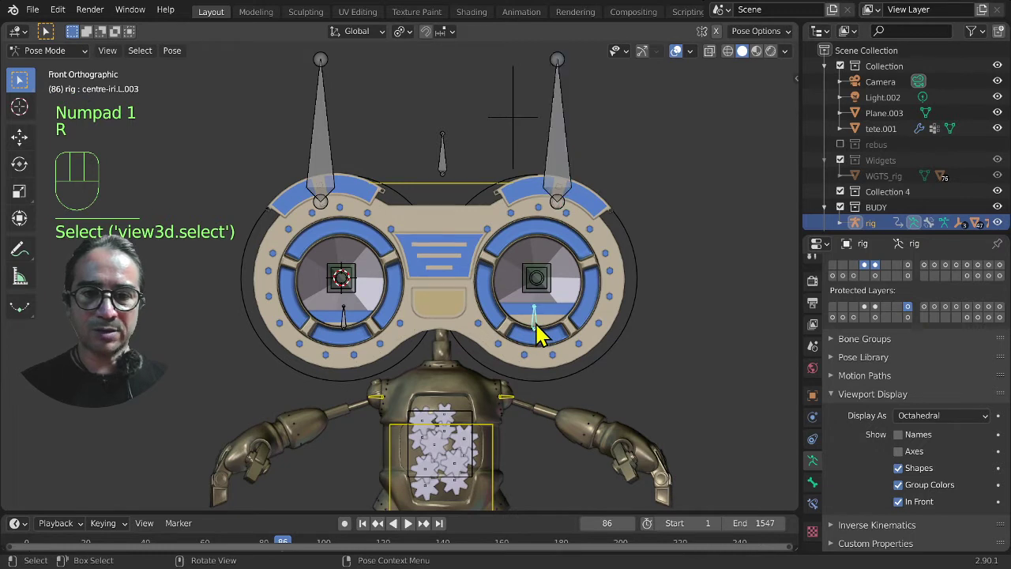
{"action": "key", "text": "g"}
{"action": "right_click", "coordinate": [591, 352]}
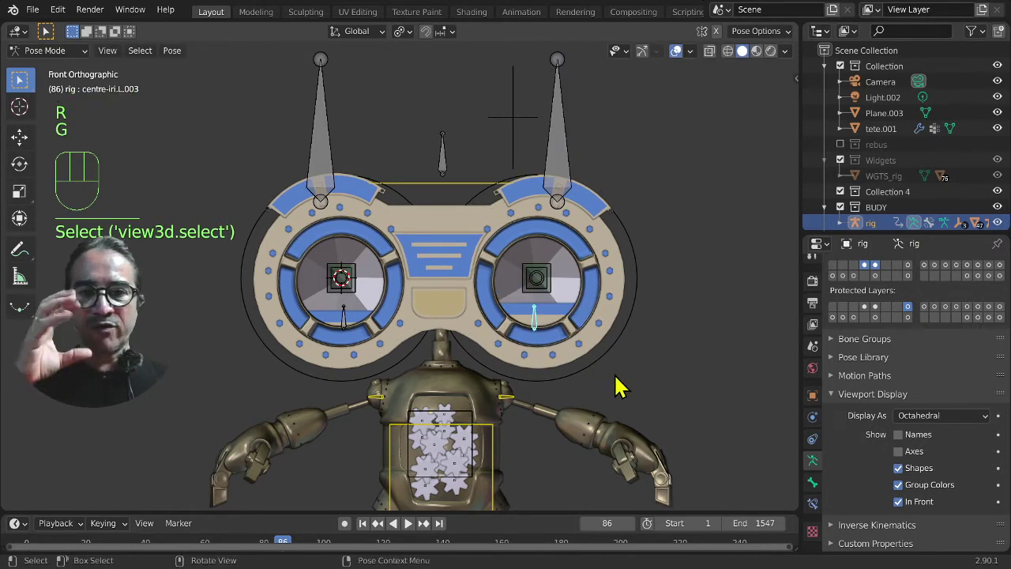
Step: Examine the centre-iri bones above the head and the Driver-iris bone, selecting them individually from the front and viewing them at an angle
{"action": "scroll", "coordinate": [614, 399], "scroll_direction": "down", "scroll_amount": 1}
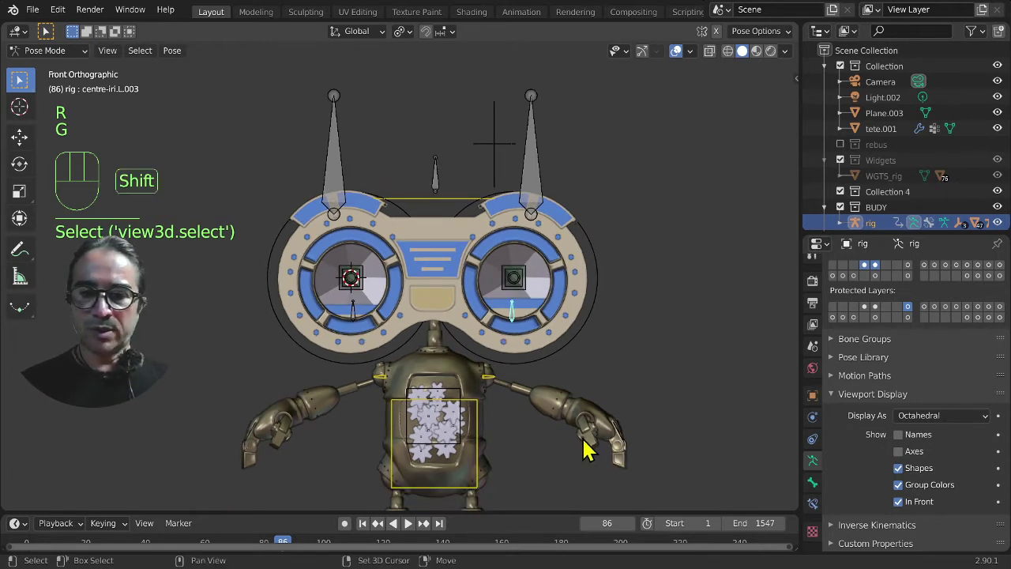
{"action": "middle_click_drag", "start_coordinate": [592, 445], "coordinate": [580, 421], "text": "shift"}
{"action": "left_click", "coordinate": [521, 147]}
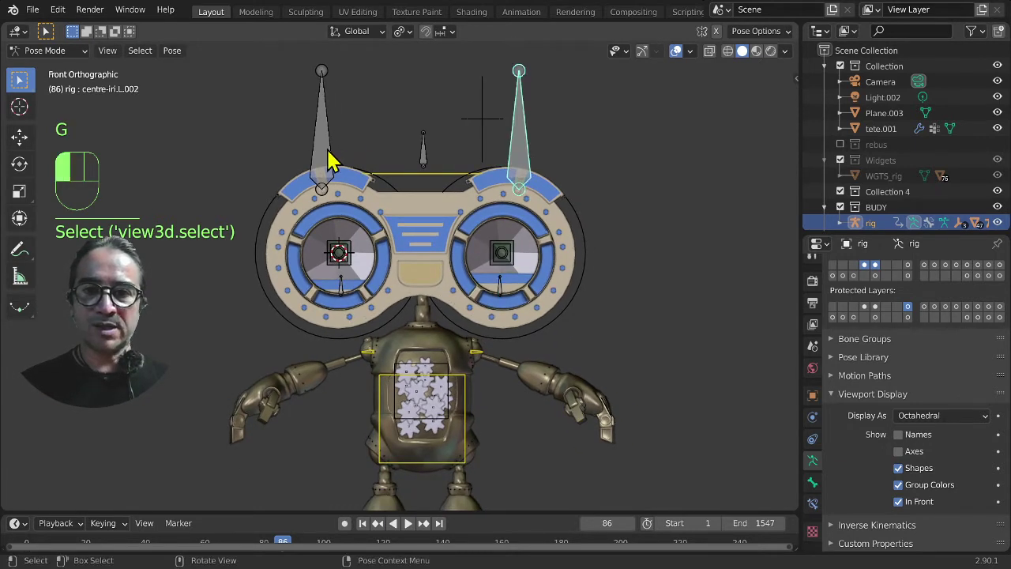
{"action": "left_click", "coordinate": [326, 162]}
{"action": "left_click", "coordinate": [427, 161]}
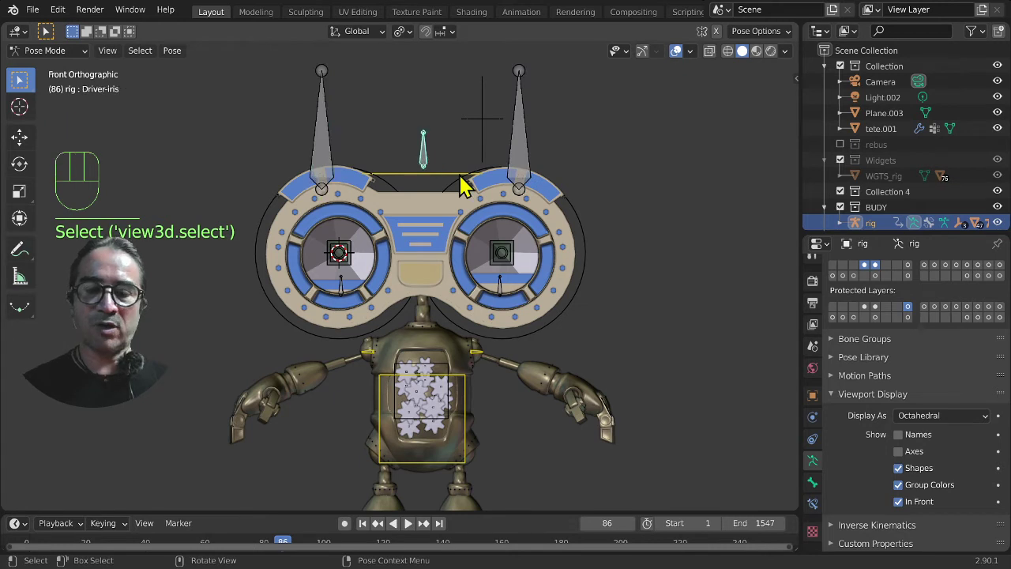
{"action": "left_click", "coordinate": [528, 162]}
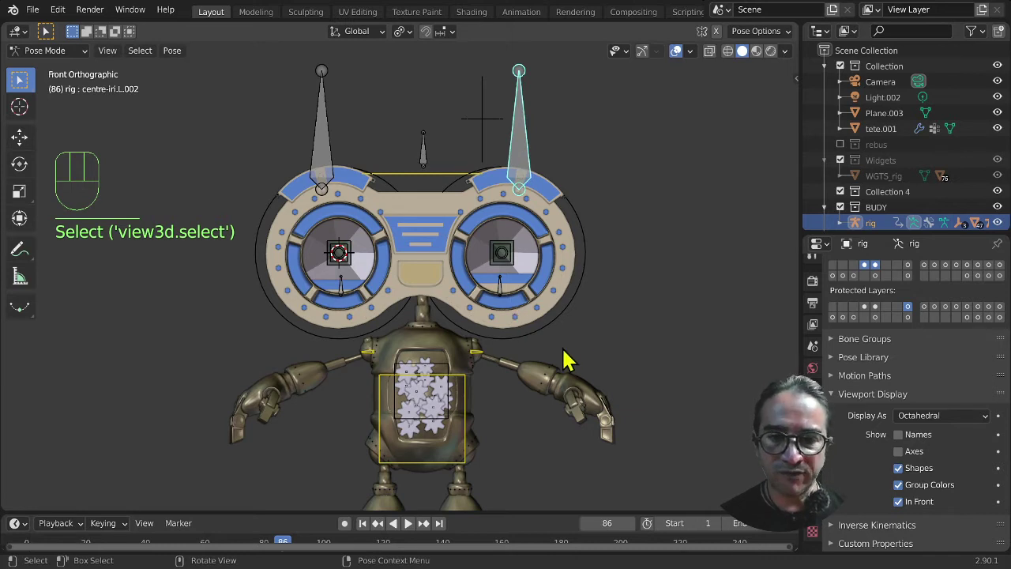
{"action": "scroll", "coordinate": [533, 375], "scroll_direction": "down", "scroll_amount": 1}
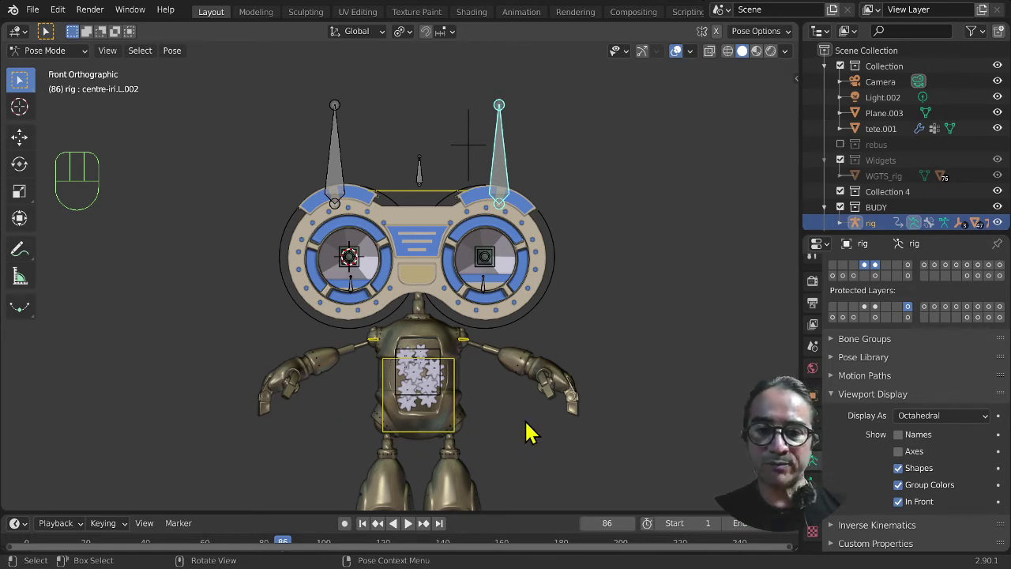
{"action": "middle_click_drag", "start_coordinate": [451, 361], "coordinate": [586, 449]}
{"action": "scroll", "coordinate": [528, 450], "scroll_direction": "up", "scroll_amount": 3}
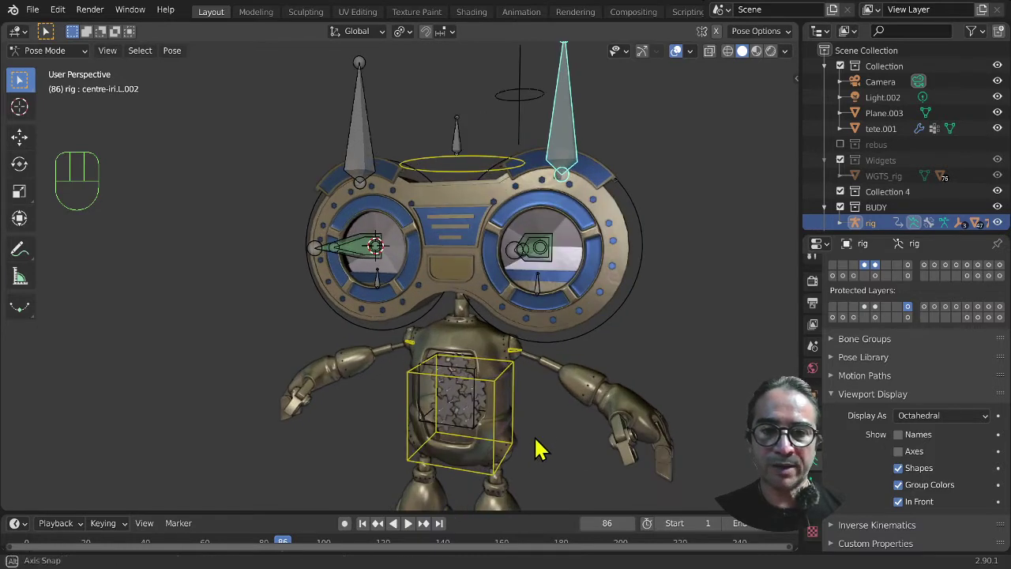
{"action": "left_click", "coordinate": [55, 51]}
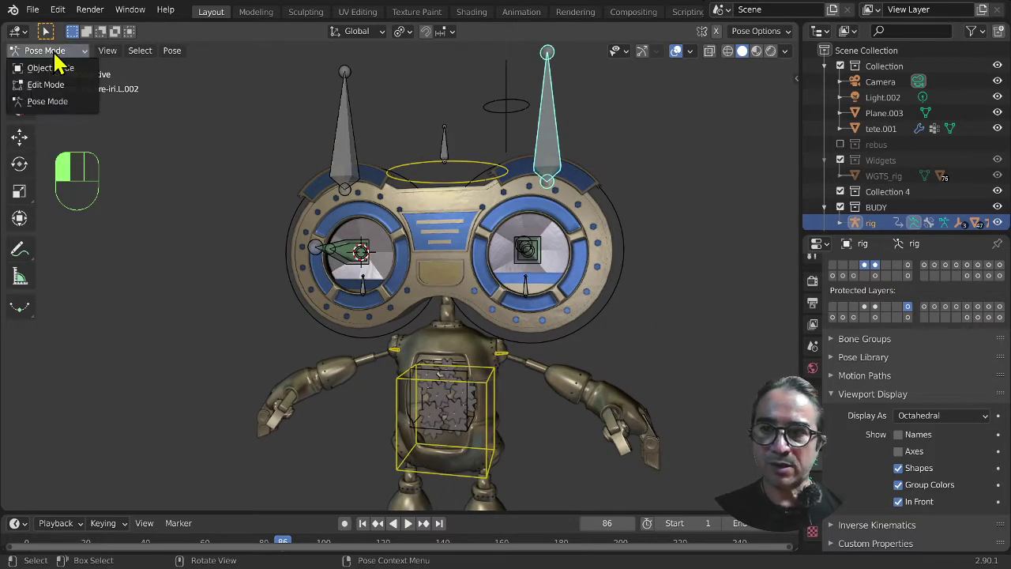
Step: Select the head bone and show all arm and leg IK, FK and Tweak layers plus the Root layer of the rig
{"action": "left_click", "coordinate": [475, 166]}
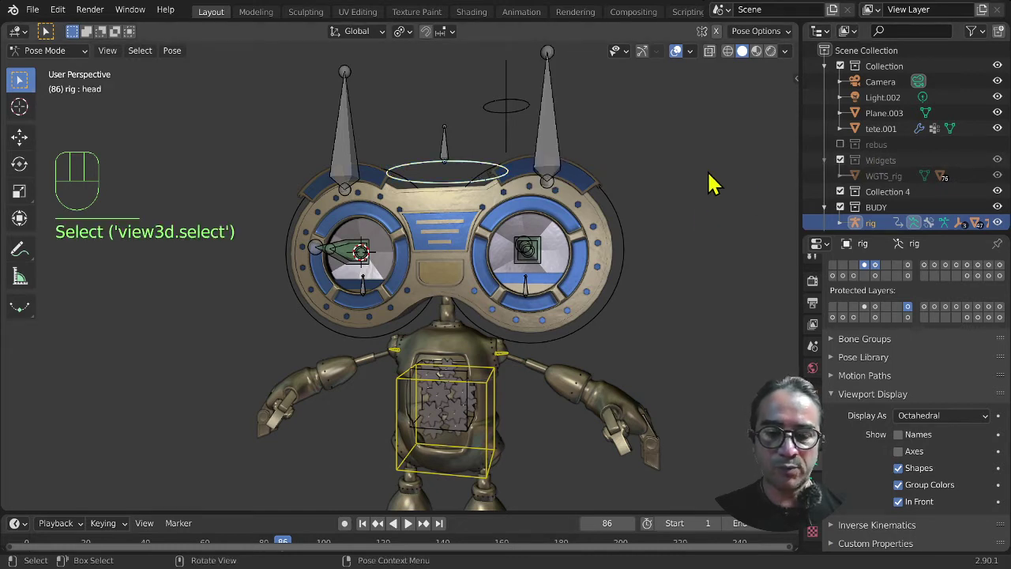
{"action": "key", "text": "n"}
{"action": "left_click", "coordinate": [791, 79]}
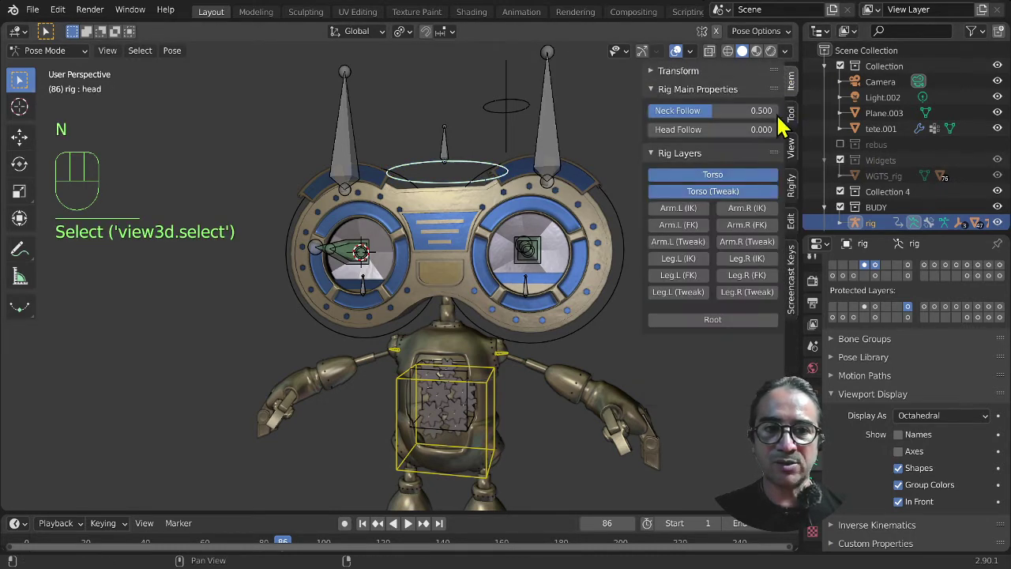
{"action": "left_click_drag", "start_coordinate": [670, 215], "coordinate": [672, 280]}
{"action": "left_click", "coordinate": [740, 291]}
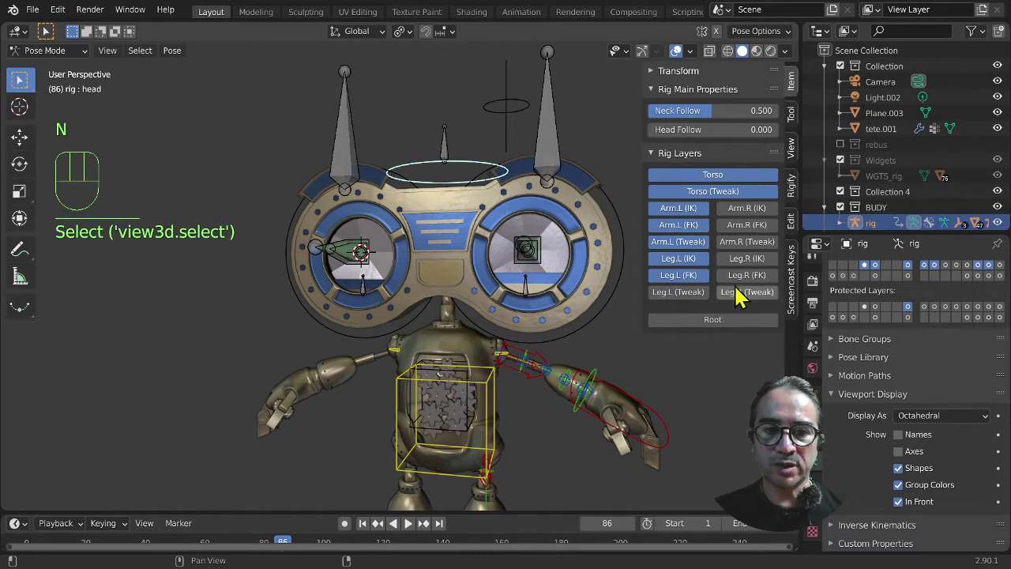
{"action": "left_click", "coordinate": [744, 274]}
{"action": "mouse_move", "coordinate": [742, 249]}
{"action": "left_mouse_down"}
{"action": "mouse_move", "coordinate": [745, 215]}
{"action": "mouse_move", "coordinate": [746, 259]}
{"action": "left_mouse_up"}
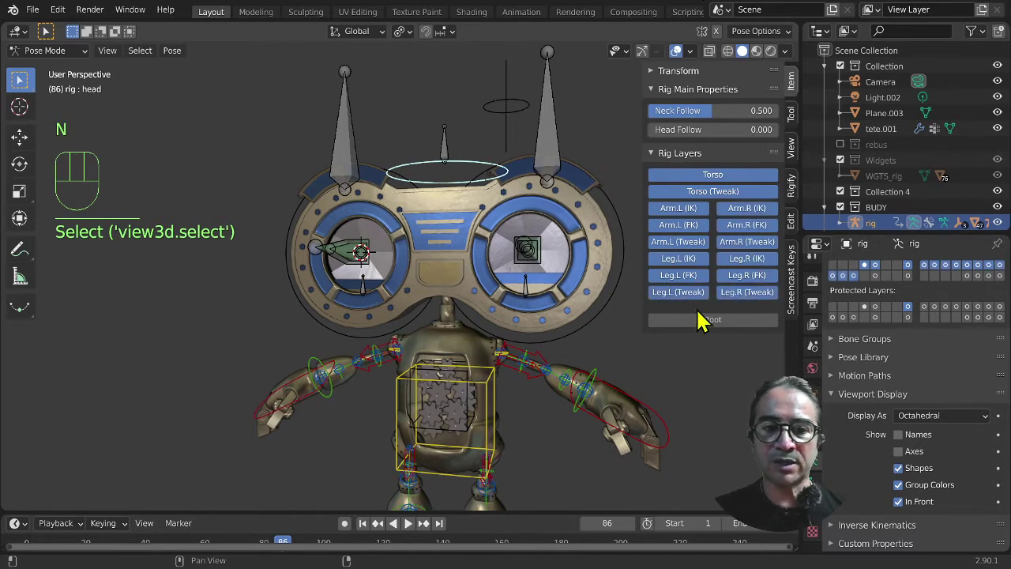
{"action": "left_click", "coordinate": [703, 320]}
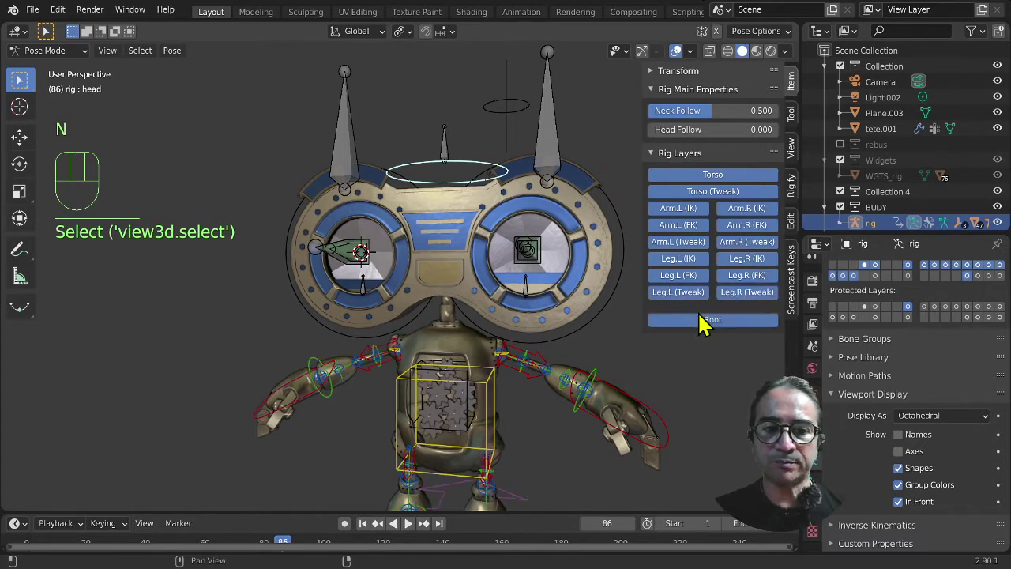
Step: Select the forearm_tweak.L.001 bone and copy the name of its custom shape object, WGT-rig_forearm_tweak.L.001
{"action": "left_click", "coordinate": [445, 150]}
{"action": "key", "text": "KP_1"}
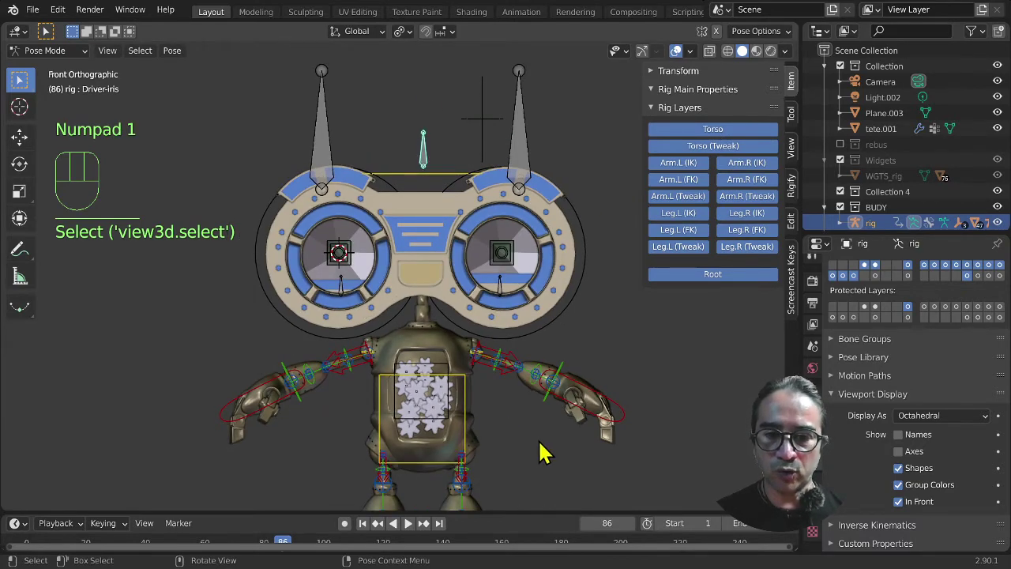
{"action": "scroll", "coordinate": [540, 452], "scroll_direction": "up", "scroll_amount": 2}
{"action": "middle_click_drag", "start_coordinate": [537, 453], "coordinate": [467, 384], "text": "shift"}
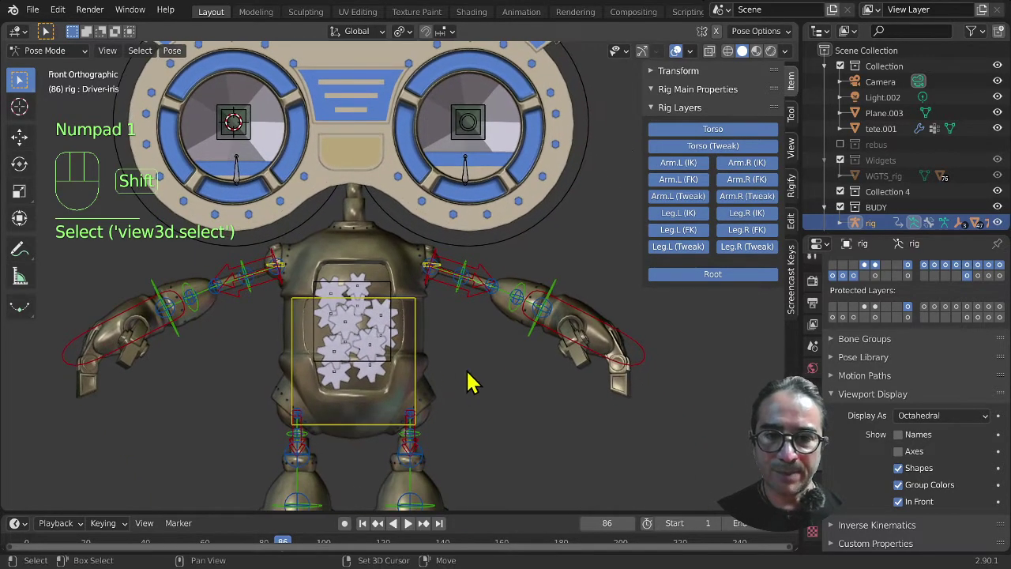
{"action": "left_click", "coordinate": [517, 302]}
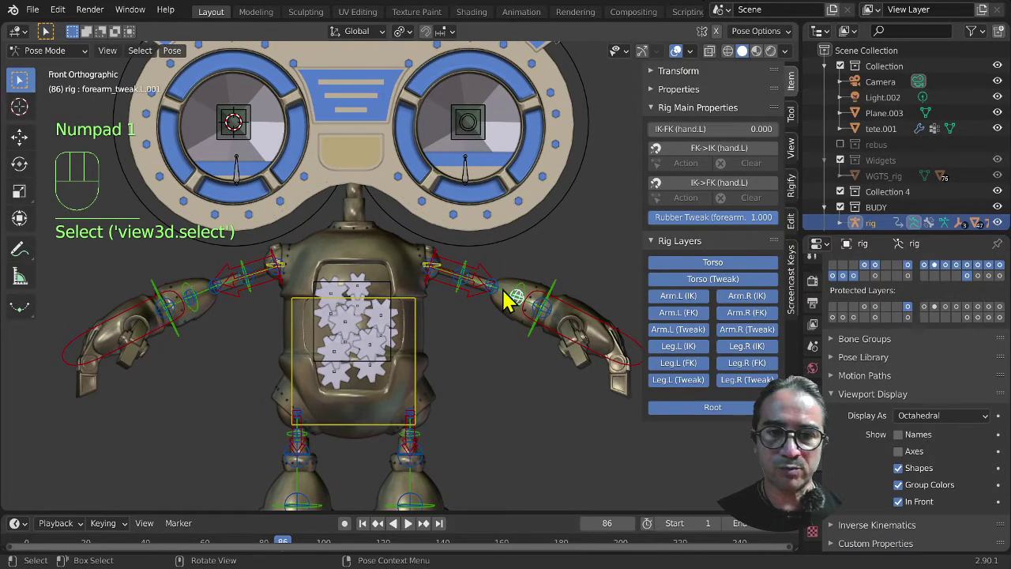
{"action": "left_click", "coordinate": [812, 481]}
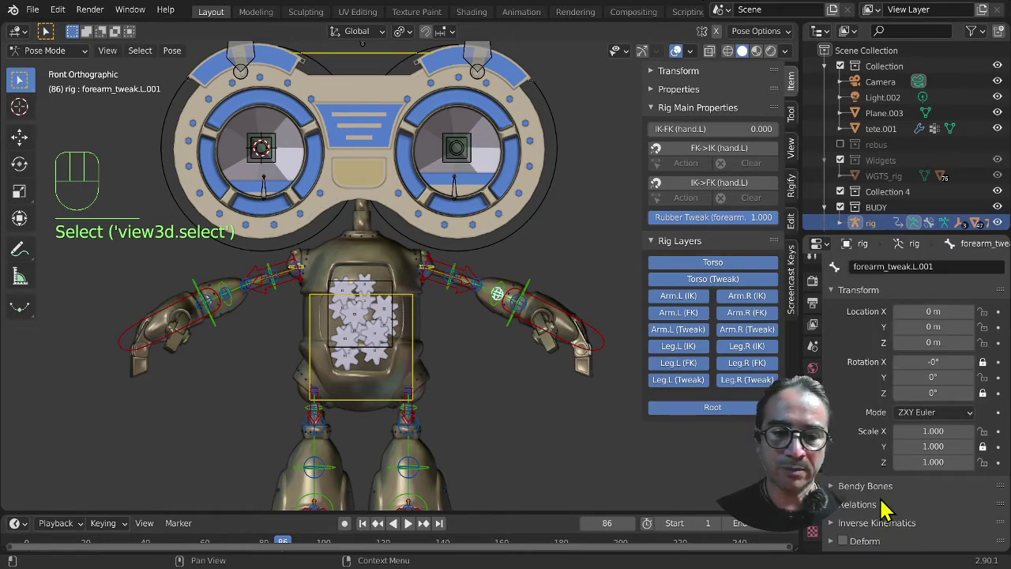
{"action": "scroll", "coordinate": [880, 468], "scroll_direction": "down", "scroll_amount": 6}
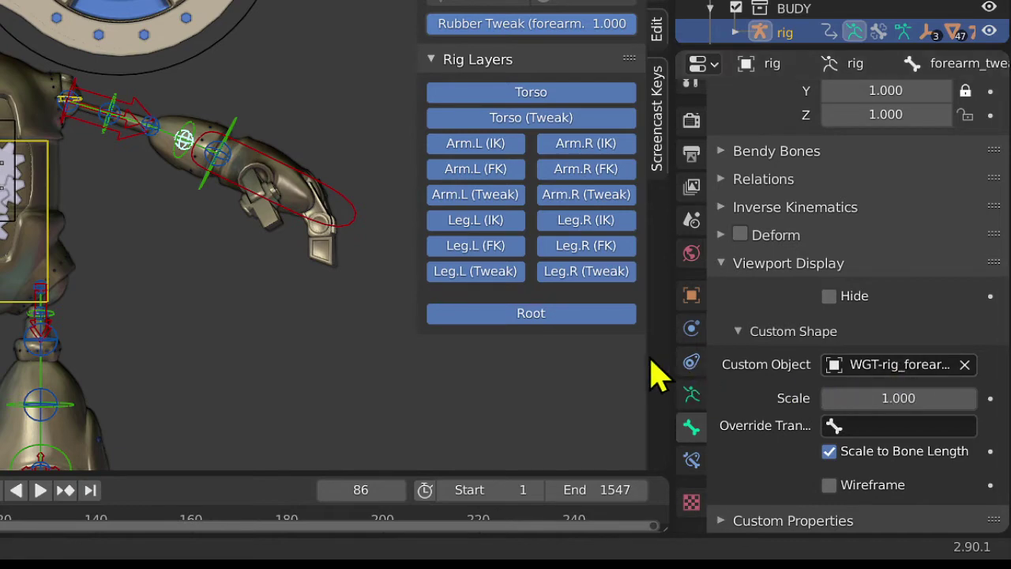
{"action": "left_click_drag", "start_coordinate": [670, 343], "coordinate": [533, 332]}
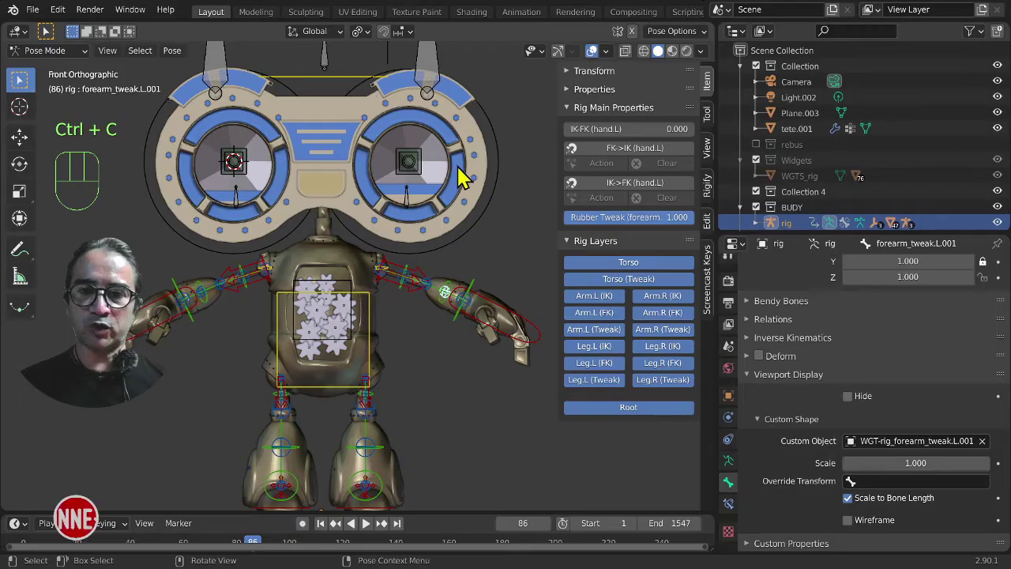
Step: Assign WGT-rig_forearm_tweak.L.001 as the custom shape object of the centre-iri.L.001 and centre-iri.R.001 bones
{"action": "middle_click_drag", "start_coordinate": [463, 178], "coordinate": [417, 219], "text": "shift"}
{"action": "left_click", "coordinate": [421, 218]}
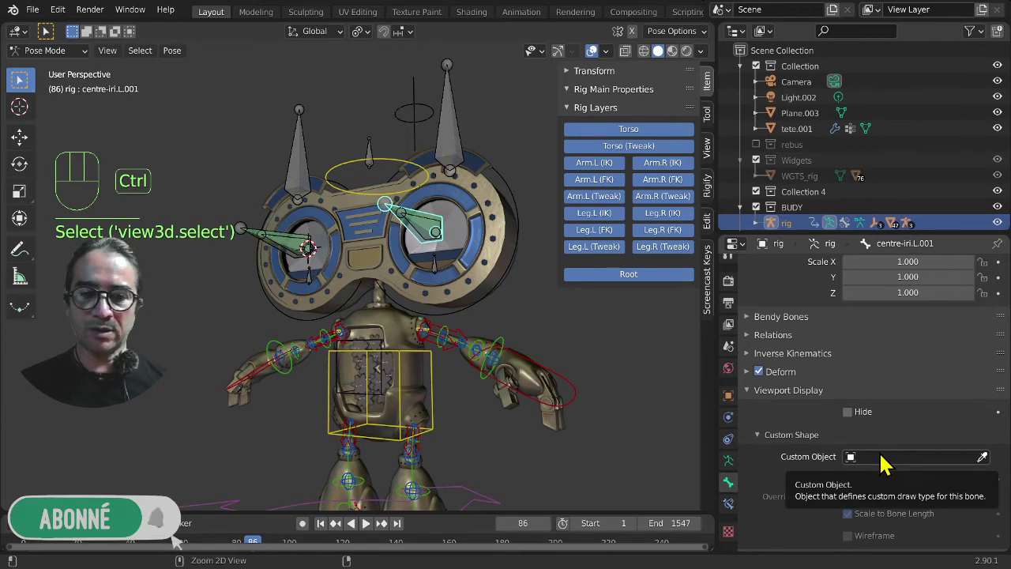
{"action": "type", "text": "WGT-rig_forearm_tweak.L.001"}
{"action": "middle_click_drag", "start_coordinate": [522, 371], "coordinate": [402, 252]}
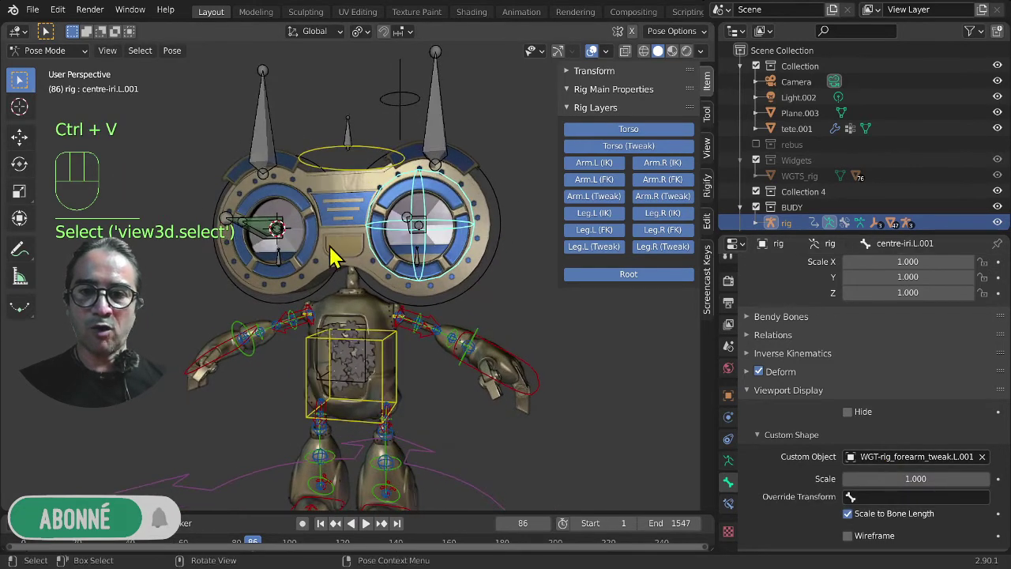
{"action": "left_click", "coordinate": [259, 226]}
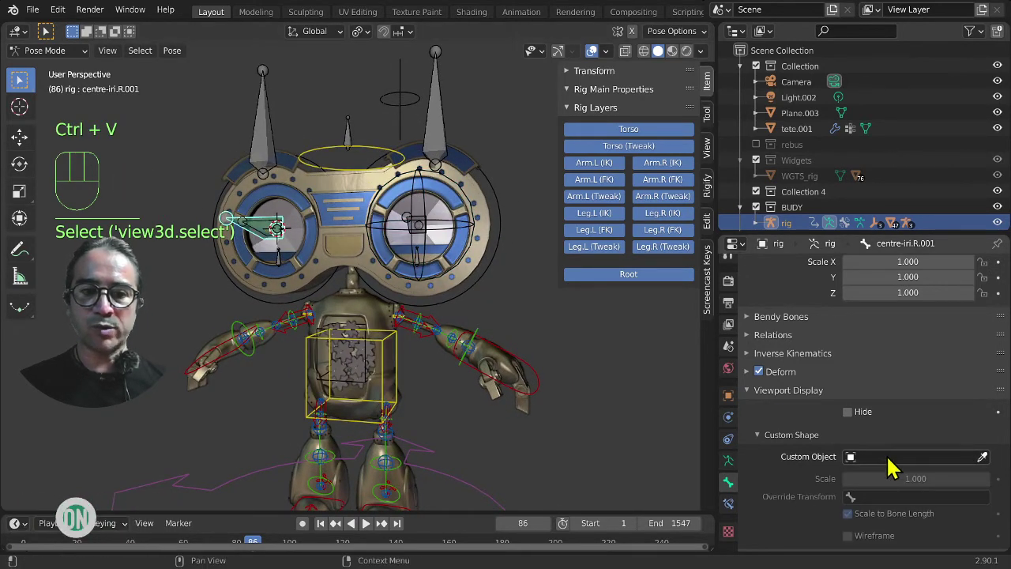
{"action": "type", "text": "WGT-rig_forearm_tweak.L.001"}
{"action": "middle_click_drag", "start_coordinate": [553, 428], "coordinate": [511, 372]}
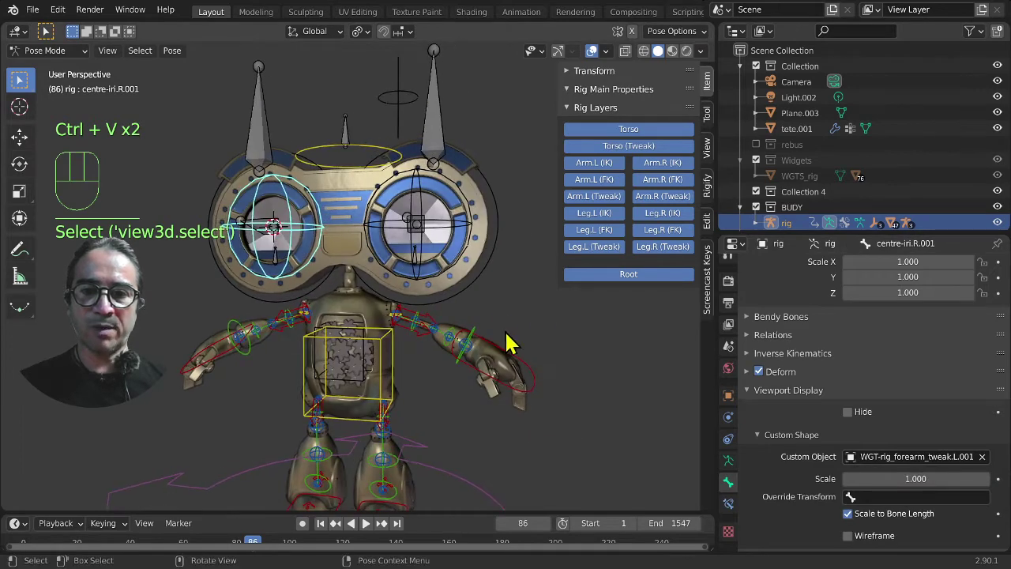
Step: Set the custom shape scale of the centre-iri.R.001 and centre-iri.L.001 bones to 0.5
{"action": "left_click", "coordinate": [904, 479]}
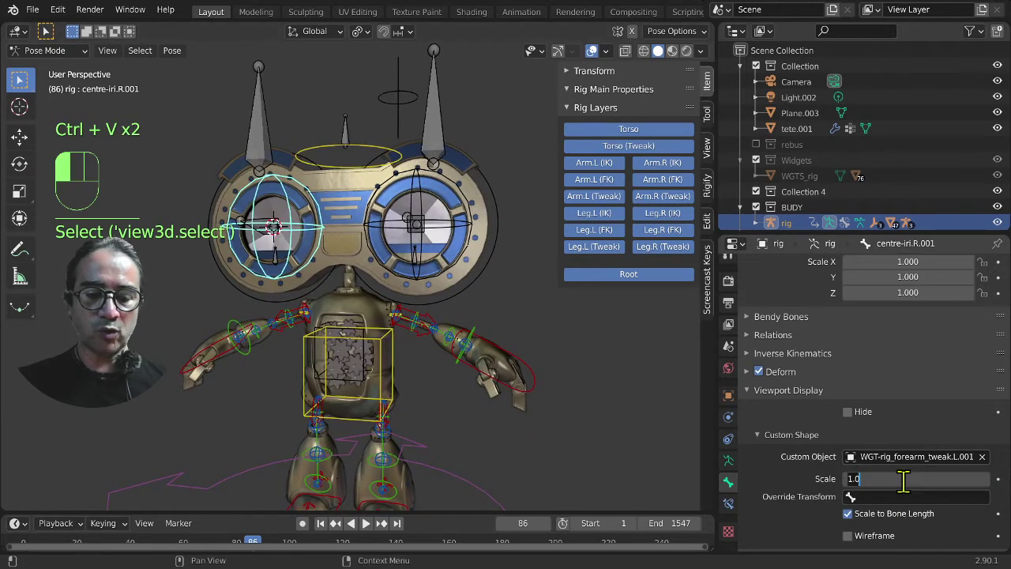
{"action": "type", "text": "0.5"}
{"action": "key", "text": "Return"}
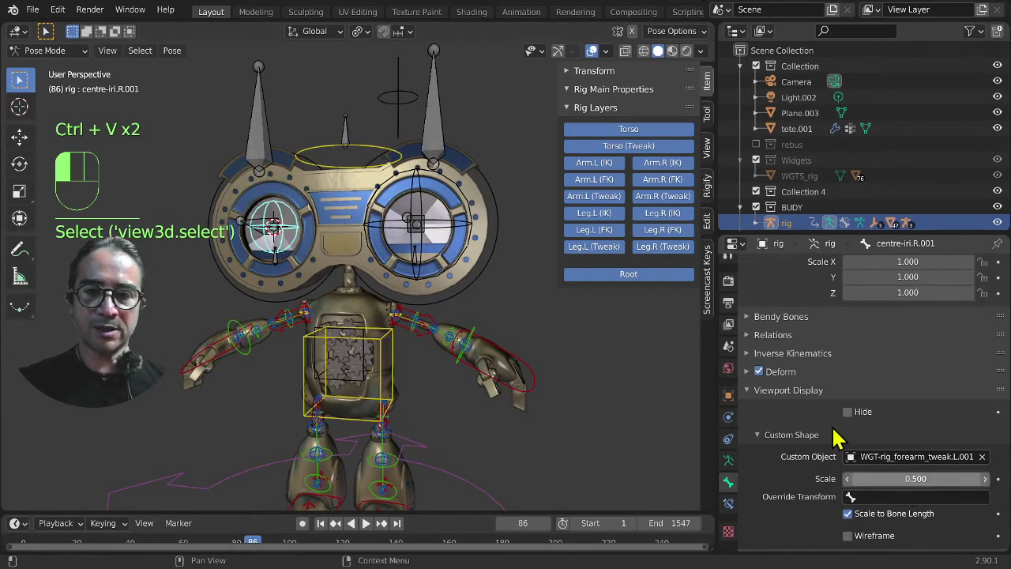
{"action": "left_click", "coordinate": [437, 226]}
{"action": "left_click", "coordinate": [921, 479]}
{"action": "type", "text": "0"}
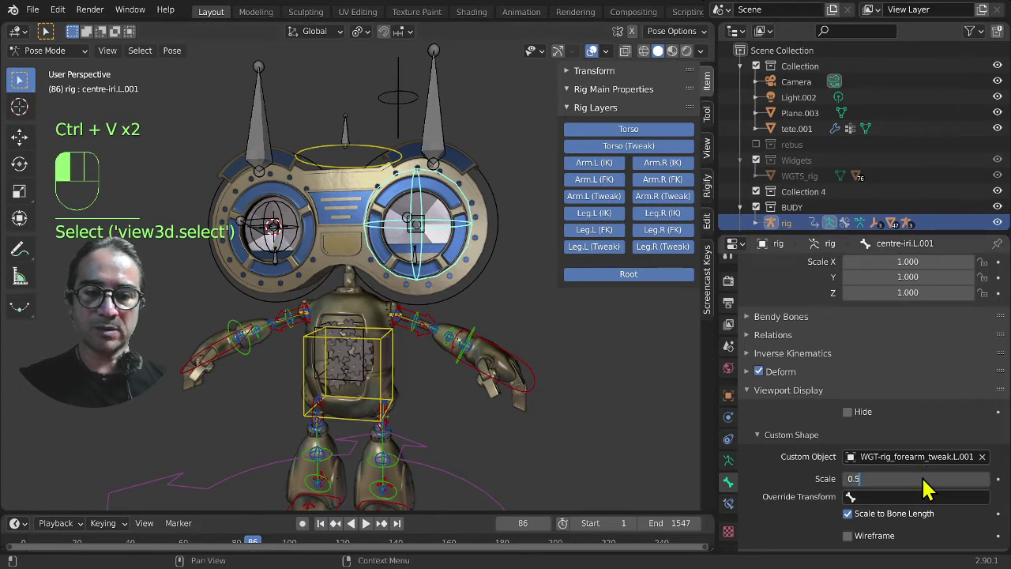
{"action": "key", "text": "Return"}
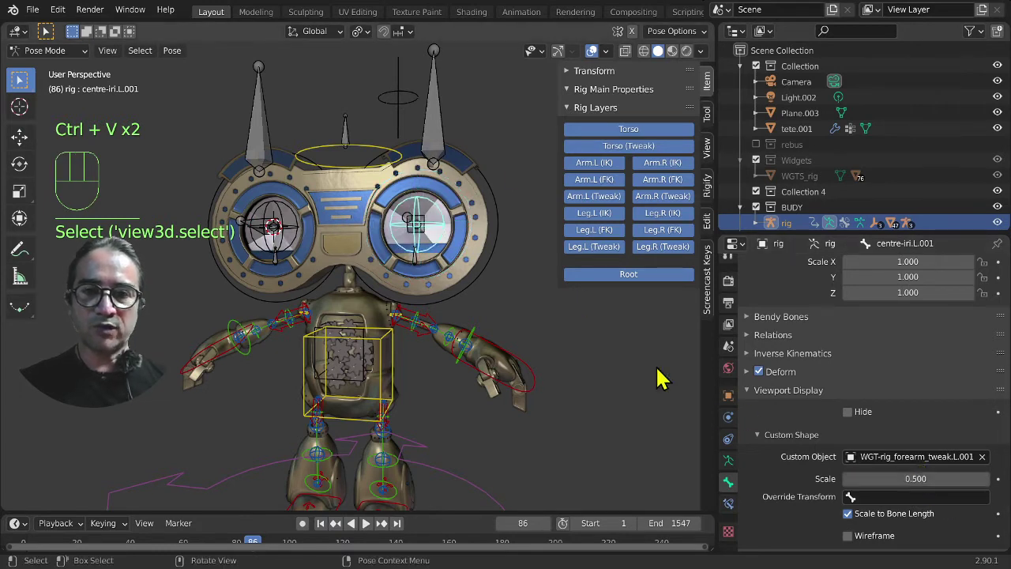
Step: Examine the rig's leg, torso and arm control widgets for a shape to reuse on the Driver-iris bone
{"action": "left_click", "coordinate": [342, 132]}
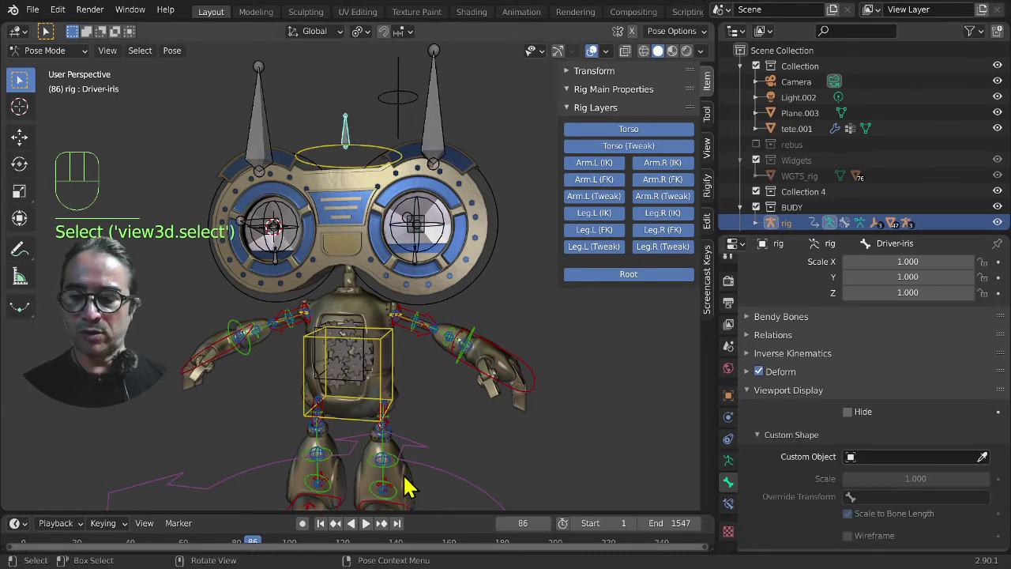
{"action": "middle_click_drag", "start_coordinate": [403, 488], "coordinate": [418, 390], "text": "shift"}
{"action": "scroll", "coordinate": [429, 354], "scroll_direction": "up", "scroll_amount": 3}
{"action": "middle_click_drag", "start_coordinate": [429, 355], "coordinate": [424, 369], "text": "shift"}
{"action": "scroll", "coordinate": [424, 327], "scroll_direction": "up", "scroll_amount": 4}
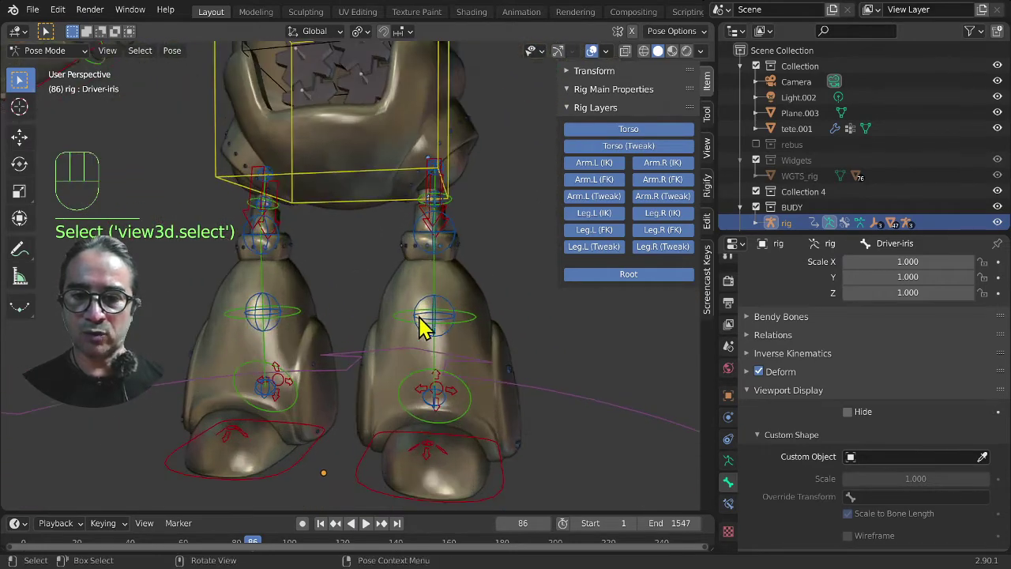
{"action": "scroll", "coordinate": [428, 406], "scroll_direction": "up", "scroll_amount": 5}
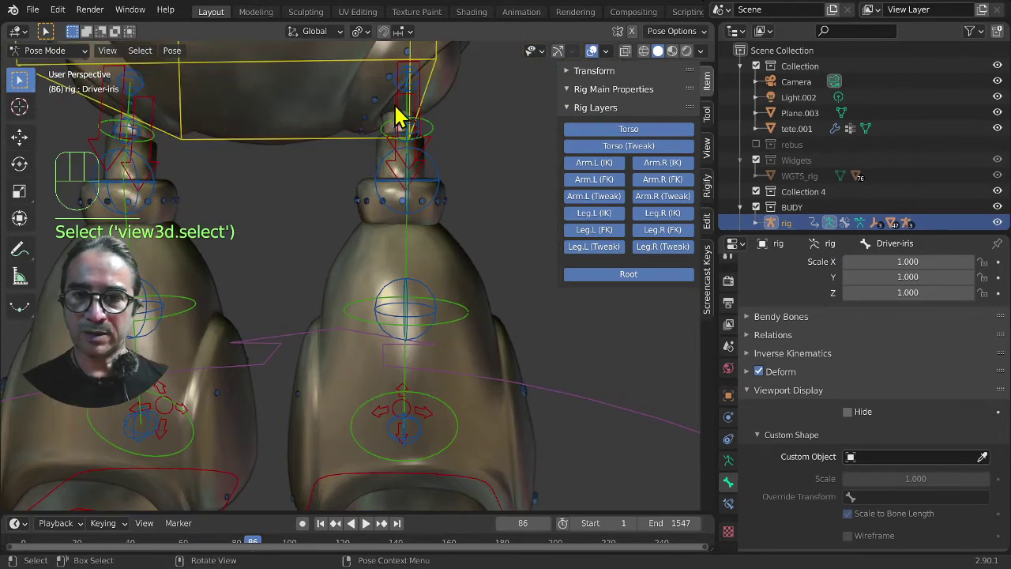
{"action": "middle_click_drag", "start_coordinate": [384, 226], "coordinate": [324, 226], "text": "shift"}
{"action": "scroll", "coordinate": [311, 248], "scroll_direction": "down", "scroll_amount": 6}
{"action": "middle_click_drag", "start_coordinate": [255, 224], "coordinate": [318, 226], "text": "shift"}
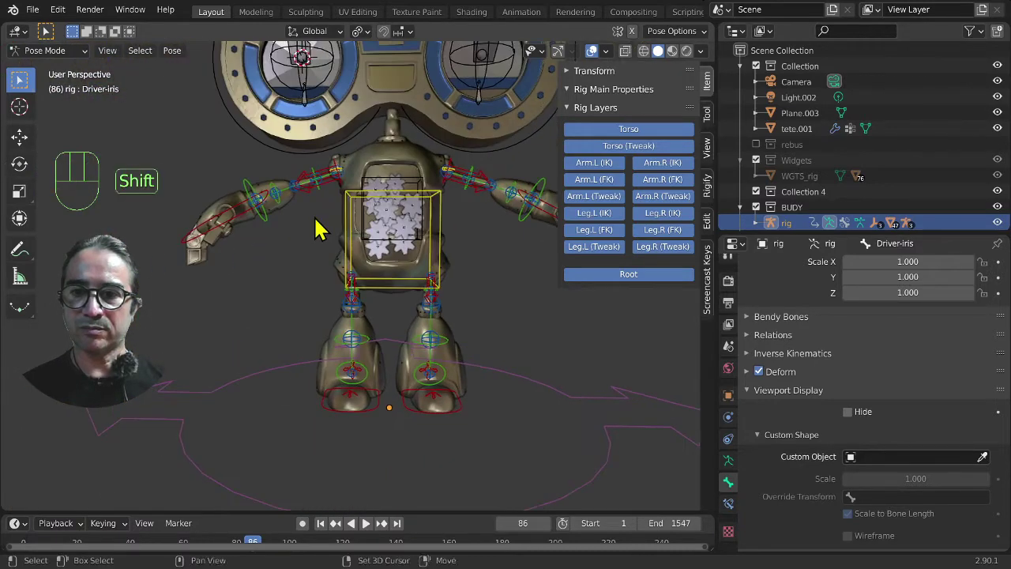
{"action": "scroll", "coordinate": [276, 169], "scroll_direction": "up", "scroll_amount": 4}
{"action": "middle_click_drag", "start_coordinate": [276, 168], "coordinate": [355, 229], "text": "shift"}
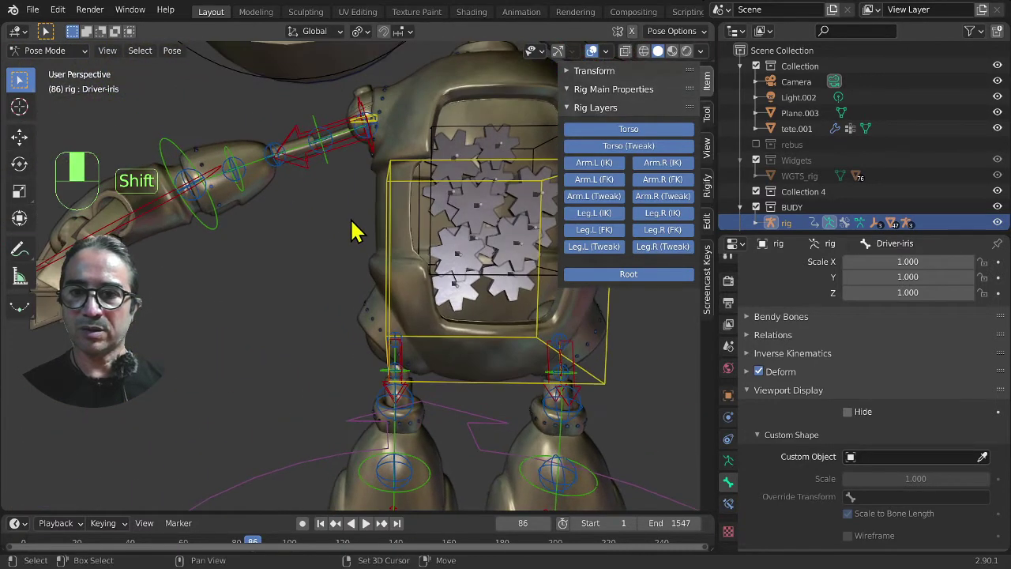
Step: Select the upper_arm_parent.R bone at the right shoulder and copy the name of its custom shape object, WGT-rig_upper_arm_parent.R
{"action": "left_click", "coordinate": [372, 151]}
{"action": "key", "text": "KP_Decimal"}
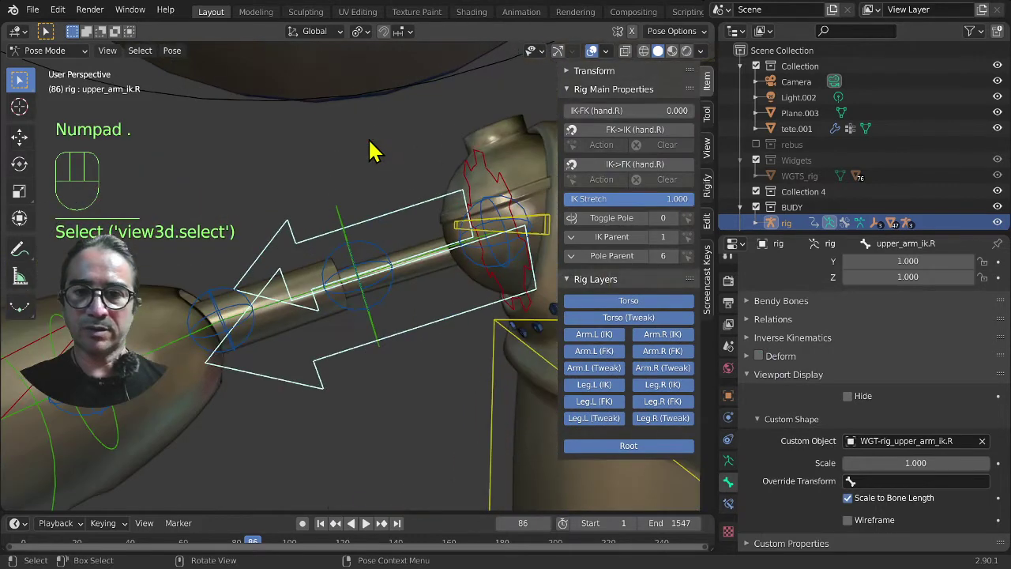
{"action": "scroll", "coordinate": [446, 229], "scroll_direction": "down", "scroll_amount": 3}
{"action": "middle_click_drag", "start_coordinate": [446, 229], "coordinate": [446, 225]}
{"action": "left_click", "coordinate": [440, 229]}
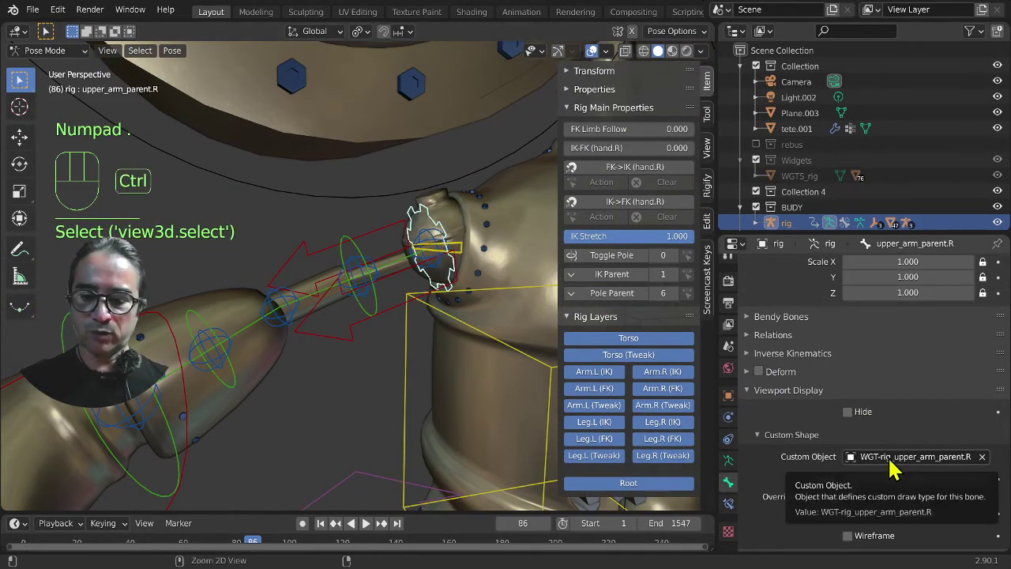
{"action": "key", "text": "ctrl+c"}
Step: Switch from the rig to the separate Armature object in Pose Mode and select its Bone.001 above the head
{"action": "scroll", "coordinate": [415, 314], "scroll_direction": "down", "scroll_amount": 5}
{"action": "scroll", "coordinate": [388, 226], "scroll_direction": "down", "scroll_amount": 4}
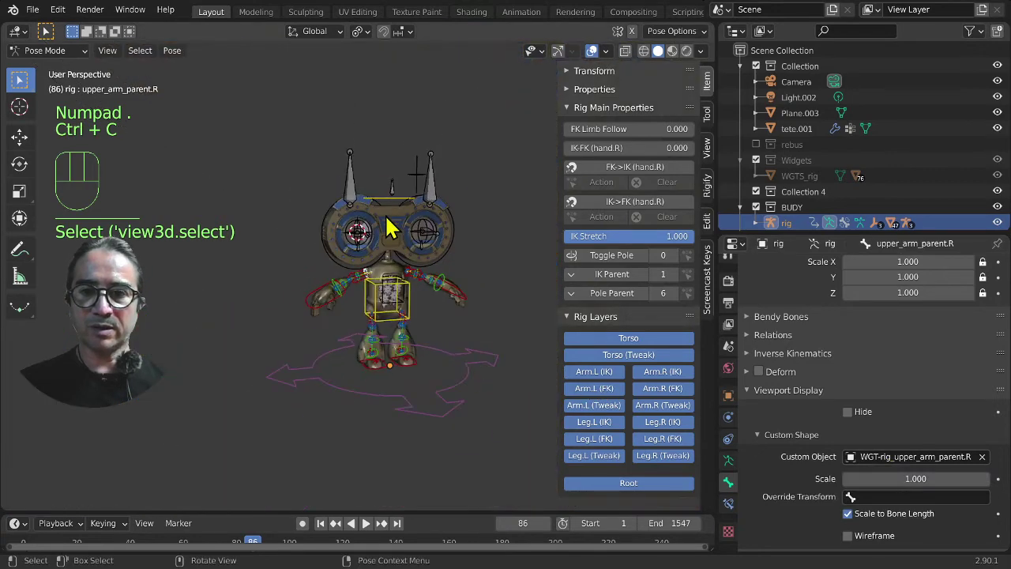
{"action": "scroll", "coordinate": [375, 229], "scroll_direction": "up", "scroll_amount": 2}
{"action": "middle_click_drag", "start_coordinate": [462, 223], "coordinate": [429, 214]}
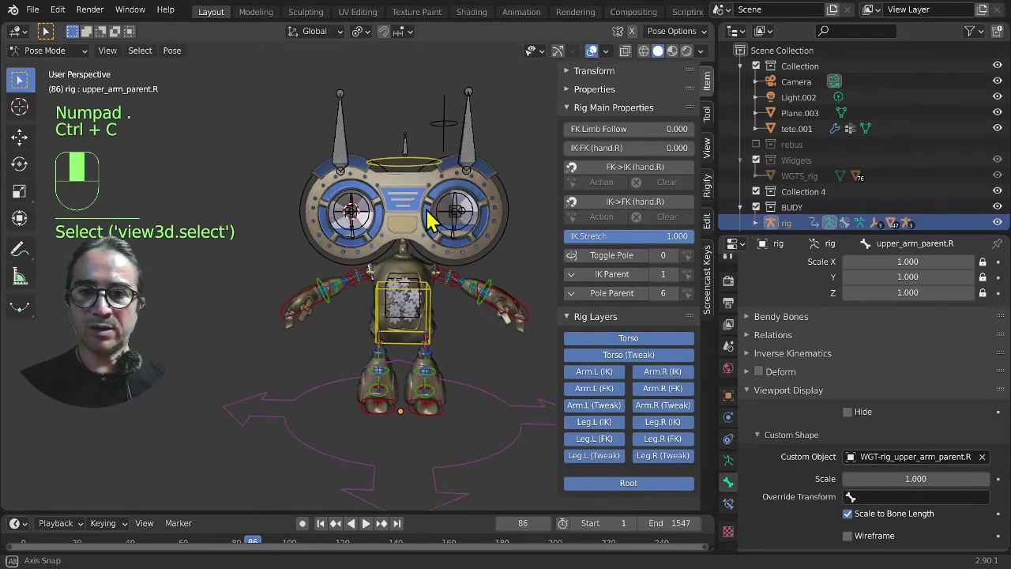
{"action": "left_click", "coordinate": [436, 119]}
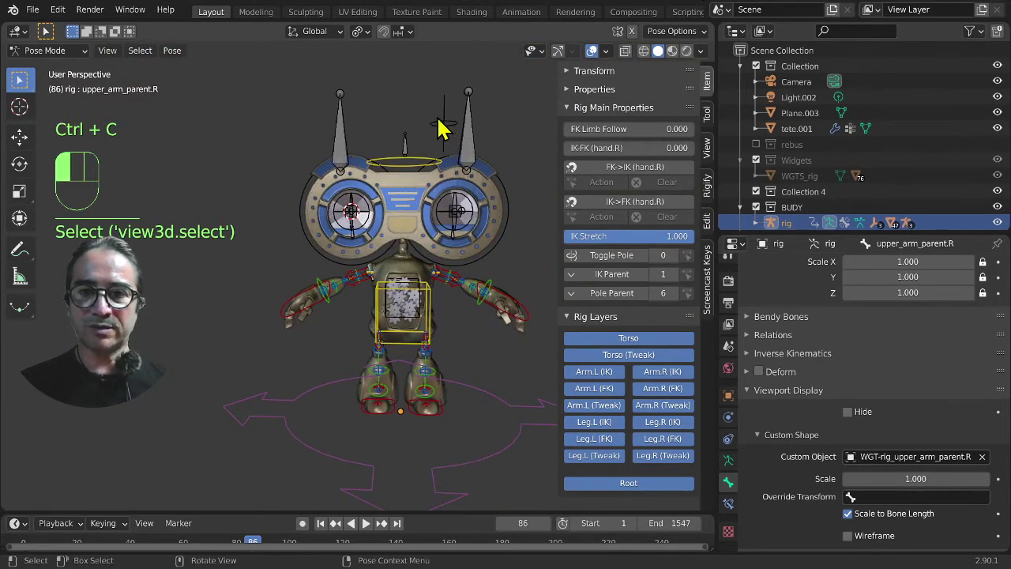
{"action": "key", "text": "ctrl+Tab"}
{"action": "key", "text": "ctrl+Tab"}
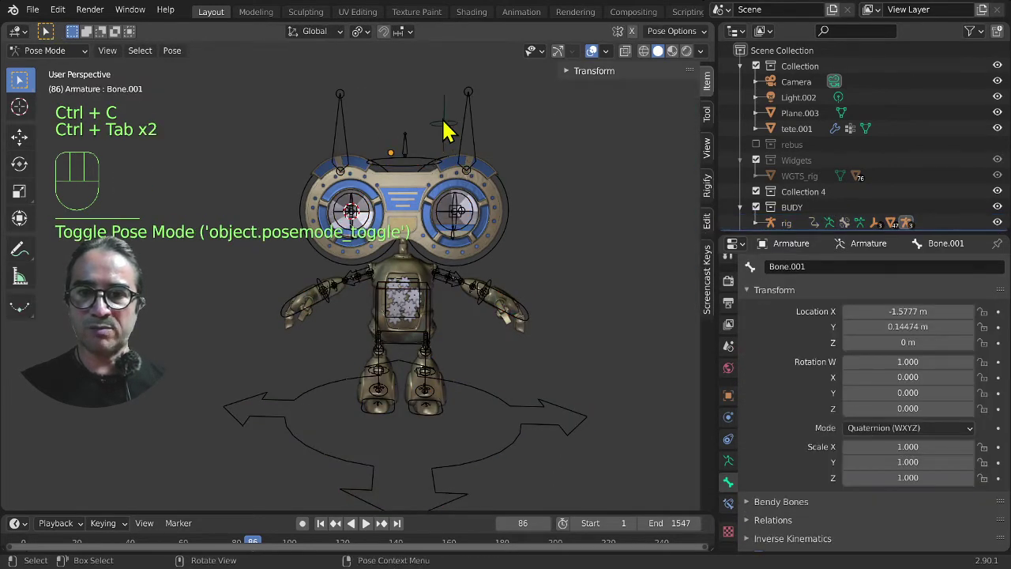
{"action": "left_click", "coordinate": [448, 133]}
Step: Replace the custom shape object of Bone.001 with WGT-rig_upper_arm_parent.R
{"action": "scroll", "coordinate": [790, 501], "scroll_direction": "down", "scroll_amount": 3}
{"action": "scroll", "coordinate": [790, 501], "scroll_direction": "down", "scroll_amount": 3}
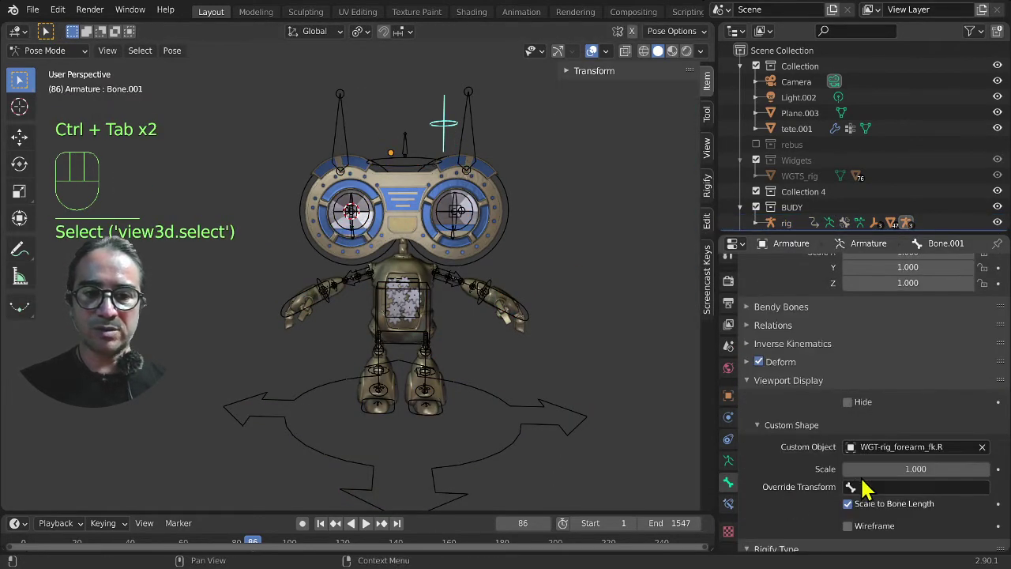
{"action": "left_click", "coordinate": [890, 447], "text": "ctrl"}
{"action": "key", "text": "ctrl+v"}
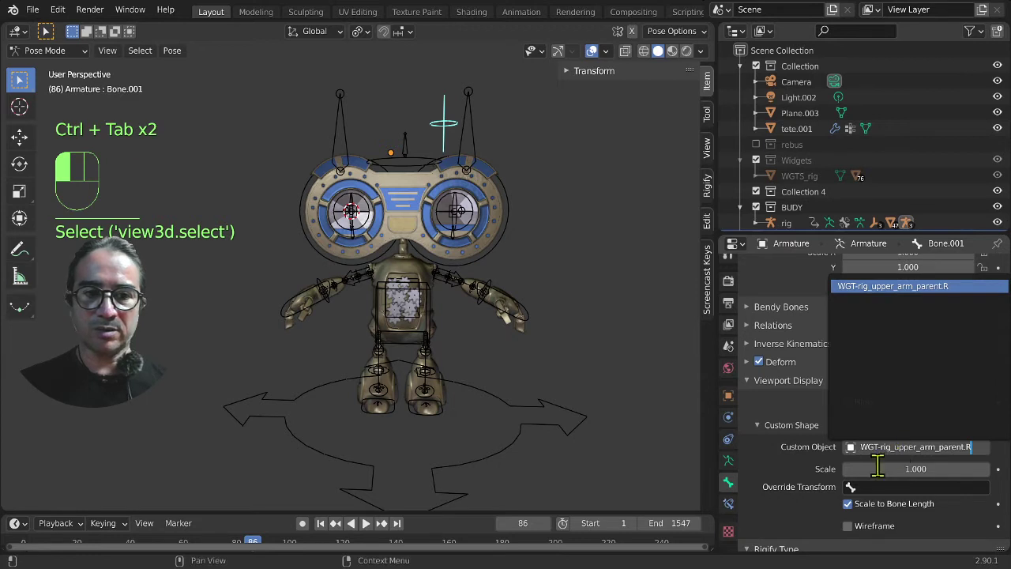
{"action": "left_click", "coordinate": [759, 478]}
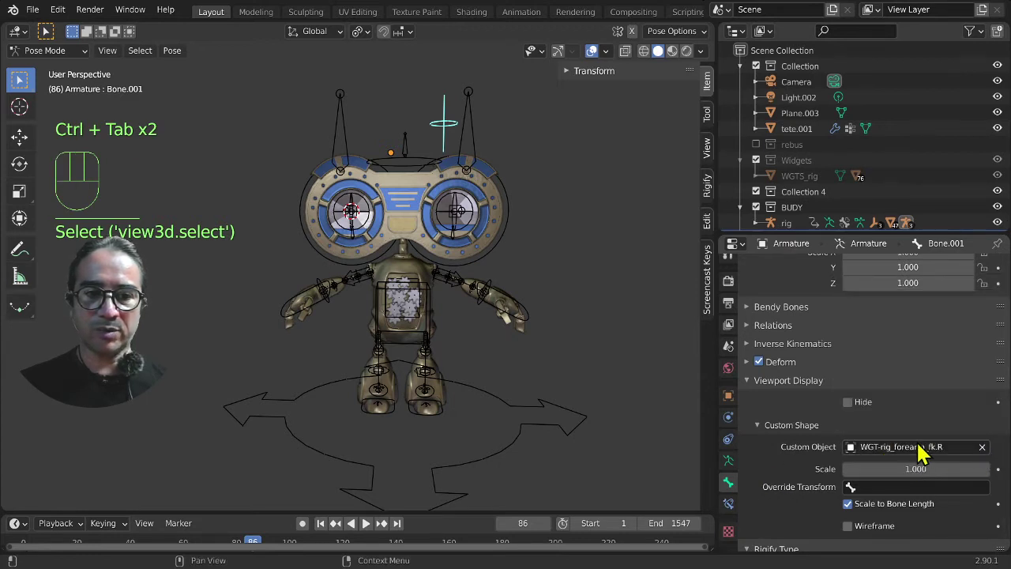
{"action": "left_click", "coordinate": [985, 448]}
{"action": "left_click", "coordinate": [900, 443]}
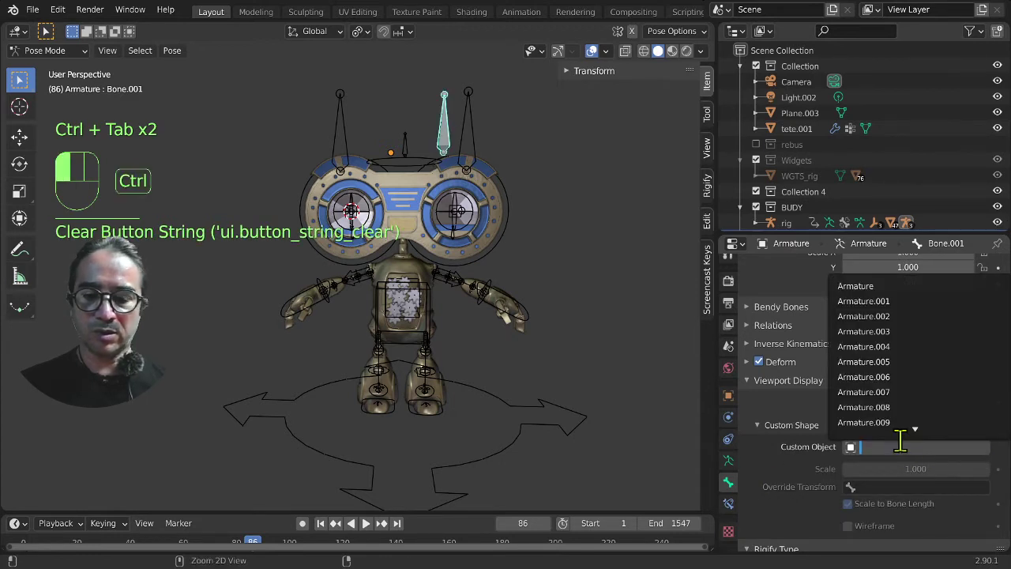
{"action": "key", "text": "ctrl+v"}
{"action": "left_click", "coordinate": [807, 440]}
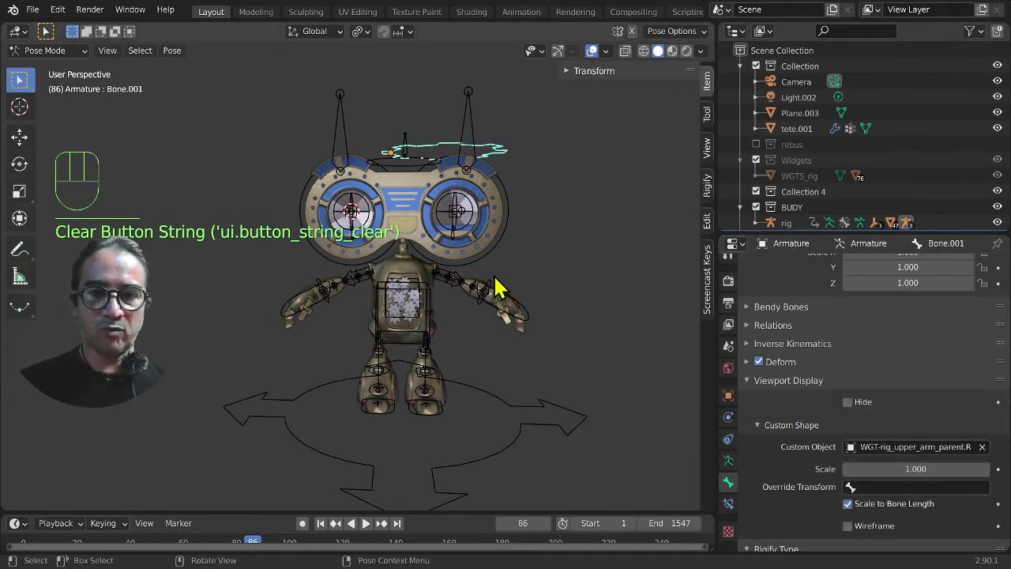
Step: Rotate Bone.001 by -90° from the right view in Edit Mode, then return to Pose Mode in front view
{"action": "key", "text": "KP_3"}
{"action": "key", "text": "Tab"}
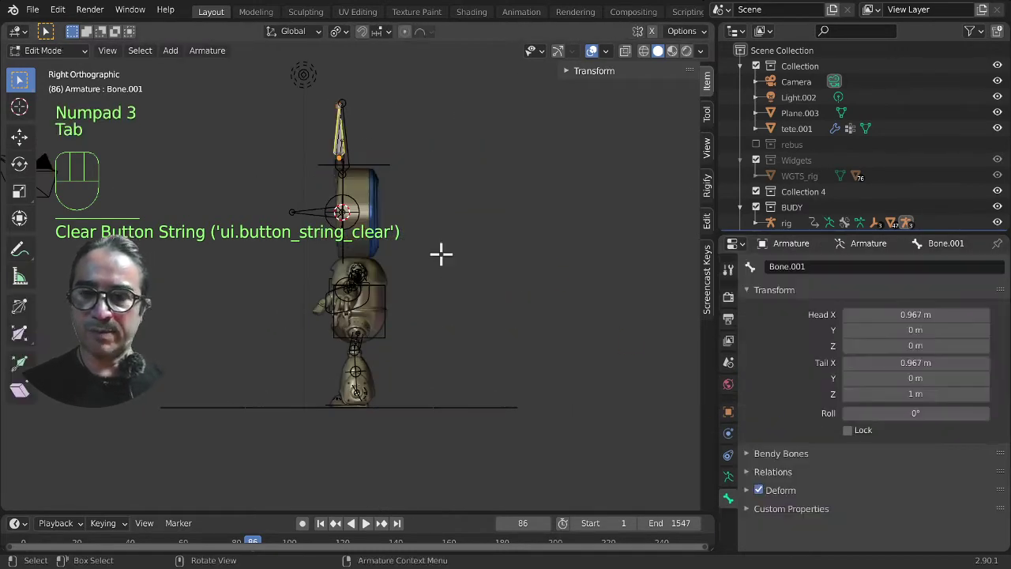
{"action": "key", "text": "r"}
{"action": "key", "text": "ctrl"}
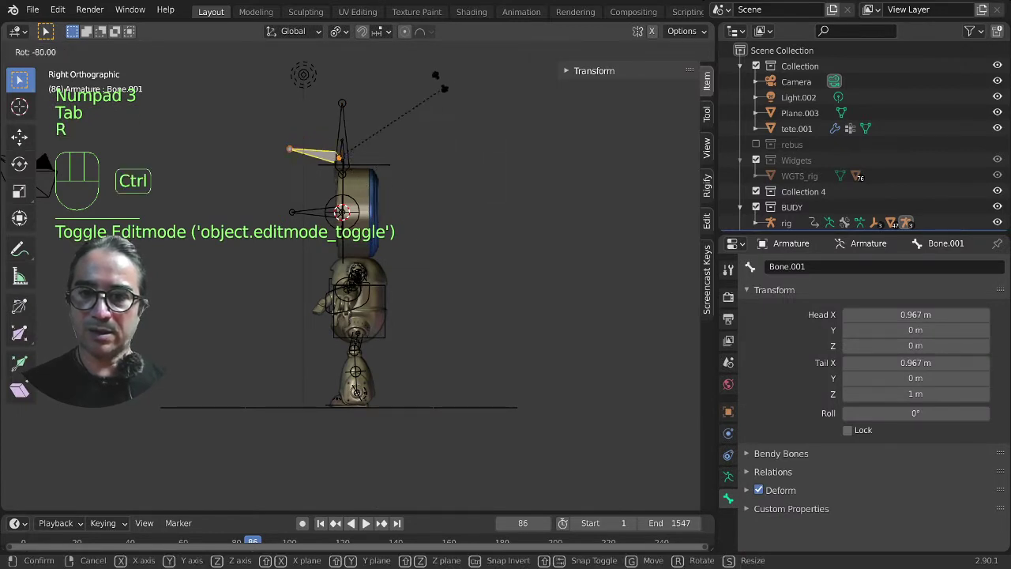
{"action": "left_click", "coordinate": [390, 209]}
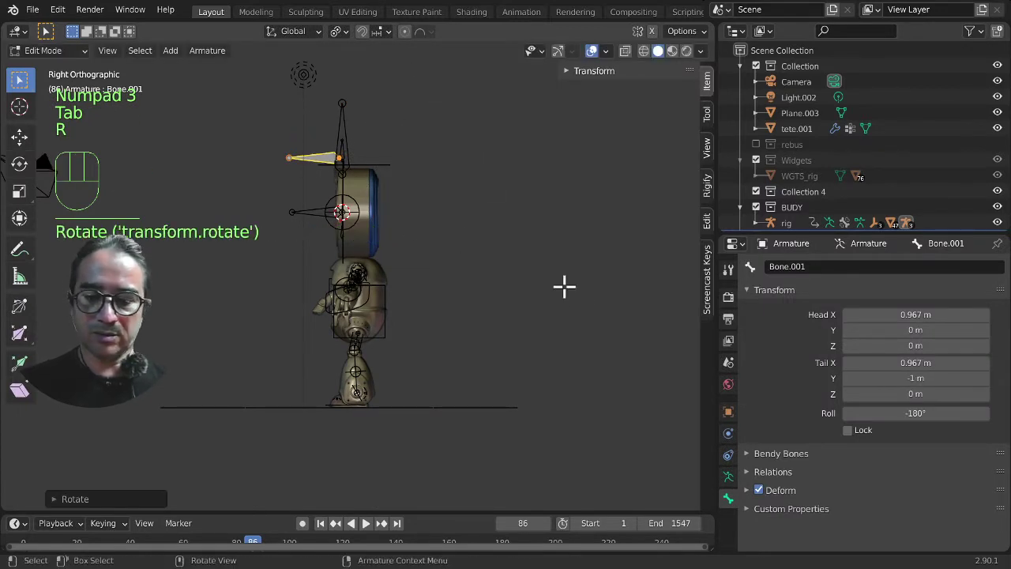
{"action": "key", "text": "KP_1"}
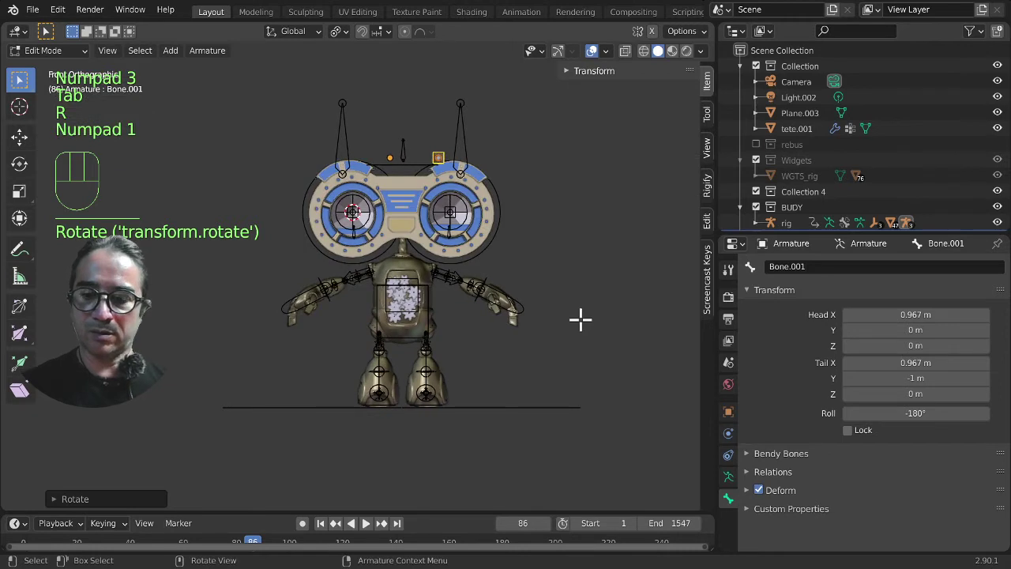
{"action": "key", "text": "Tab"}
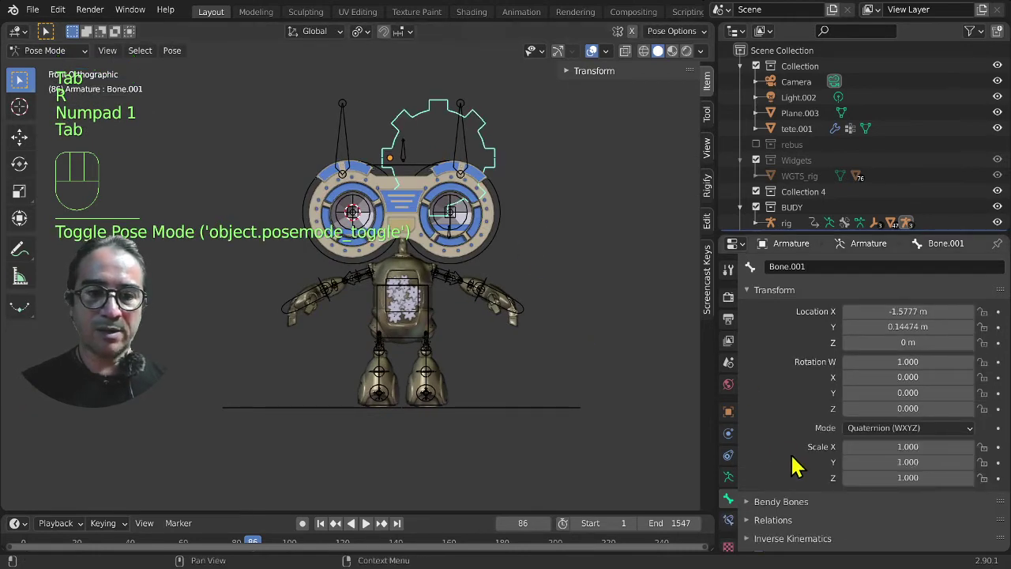
Step: Reduce the custom shape scale of Bone.001 to 0.3
{"action": "scroll", "coordinate": [841, 504], "scroll_direction": "down", "scroll_amount": 3}
{"action": "scroll", "coordinate": [842, 504], "scroll_direction": "down", "scroll_amount": 1}
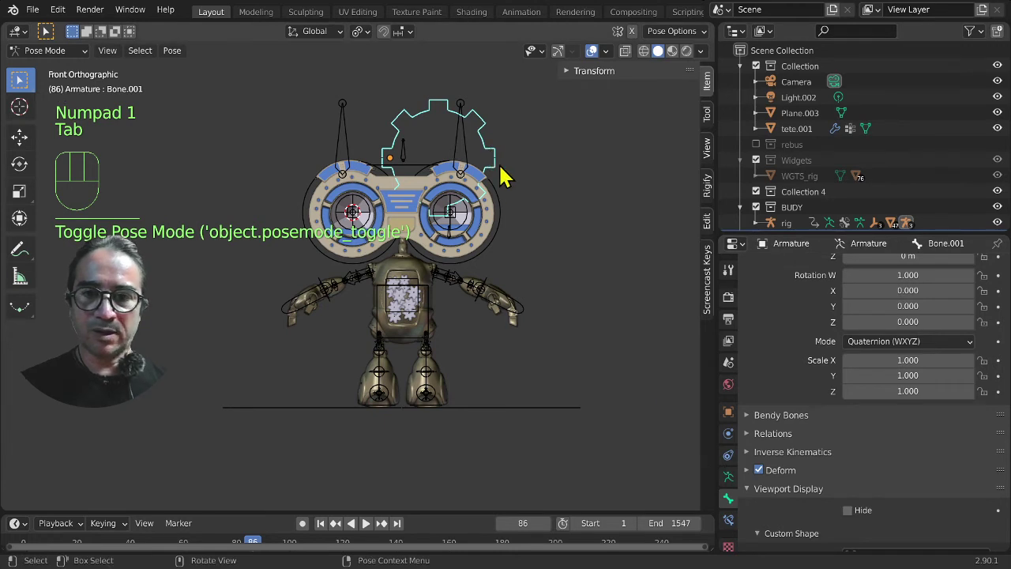
{"action": "key", "text": "g"}
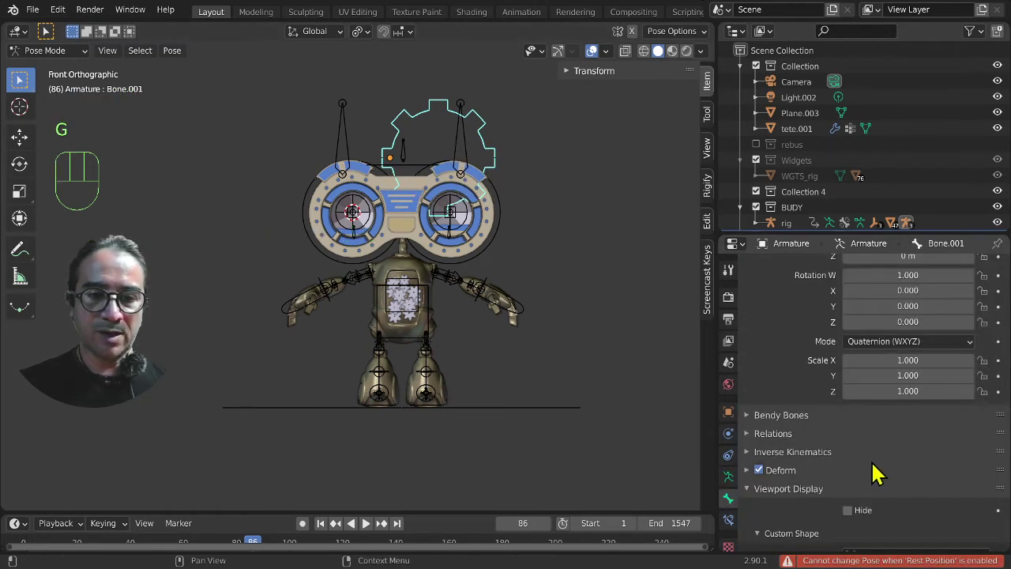
{"action": "scroll", "coordinate": [874, 469], "scroll_direction": "down", "scroll_amount": 6}
{"action": "left_click", "coordinate": [916, 417]}
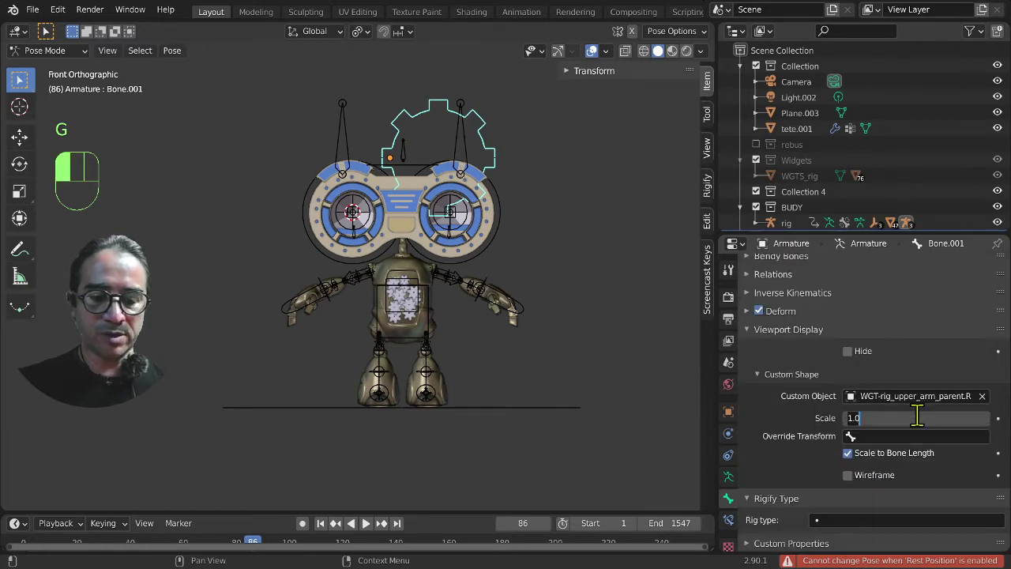
{"action": "type", "text": "0.5"}
{"action": "key", "text": "Return"}
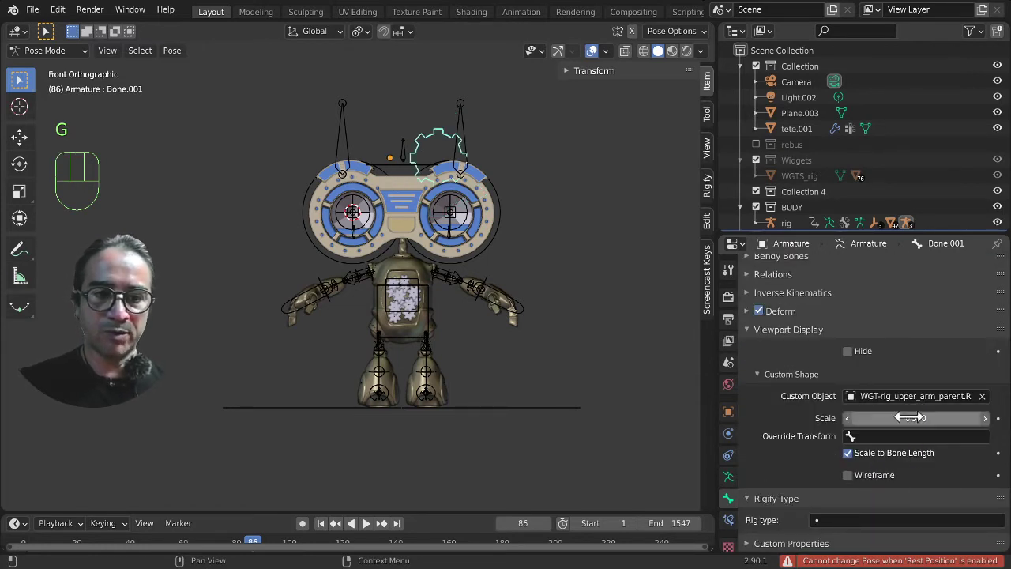
{"action": "left_click", "coordinate": [914, 417]}
{"action": "mouse_move", "coordinate": [914, 417]}
{"action": "left_mouse_down"}
{"action": "mouse_move", "coordinate": [884, 417]}
{"action": "mouse_move", "coordinate": [916, 417]}
{"action": "mouse_move", "coordinate": [896, 417]}
{"action": "left_mouse_up"}
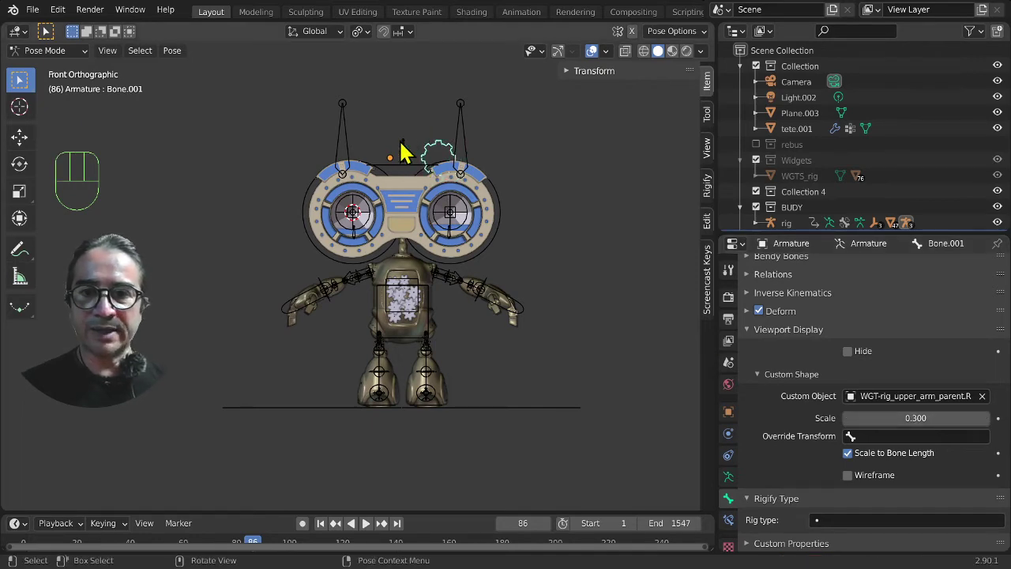
Step: Switch back from the Armature object to the rig in Pose Mode and select the Driver-iris bone
{"action": "left_click", "coordinate": [414, 173]}
{"action": "key", "text": "ctrl+Tab"}
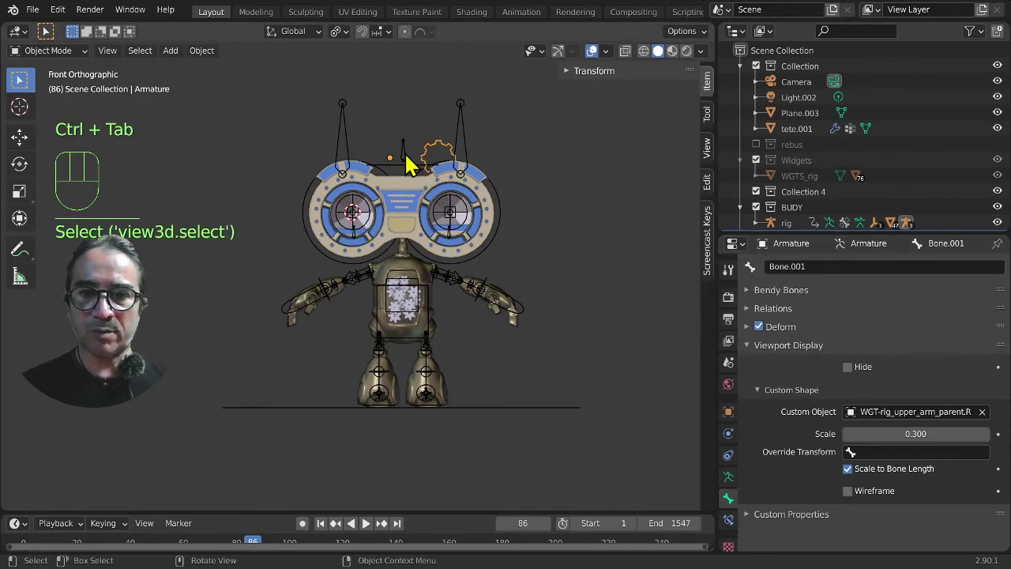
{"action": "key", "text": "ctrl+Tab"}
{"action": "middle_click_drag", "start_coordinate": [451, 208], "coordinate": [413, 226], "text": "shift"}
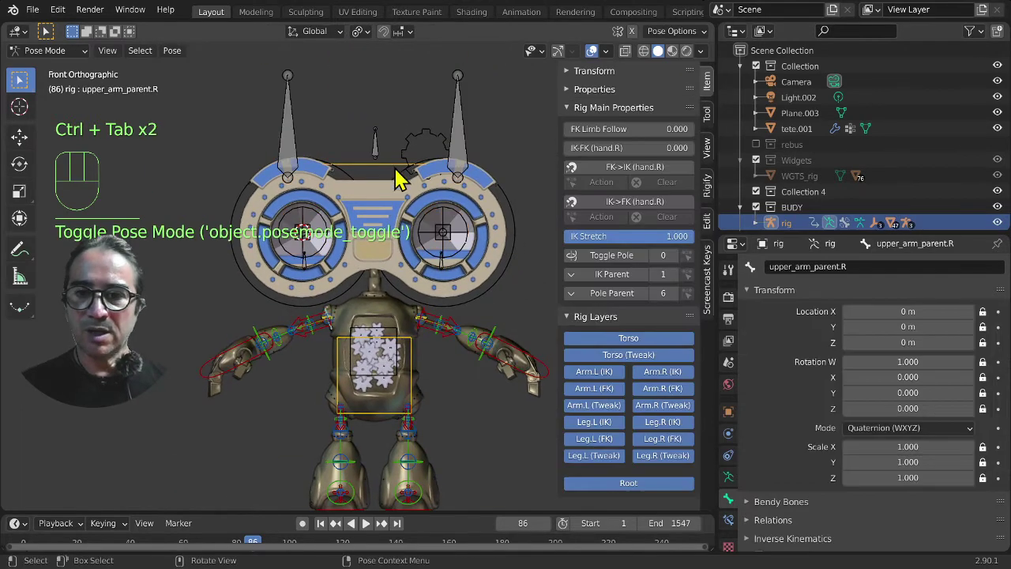
{"action": "left_click", "coordinate": [377, 152]}
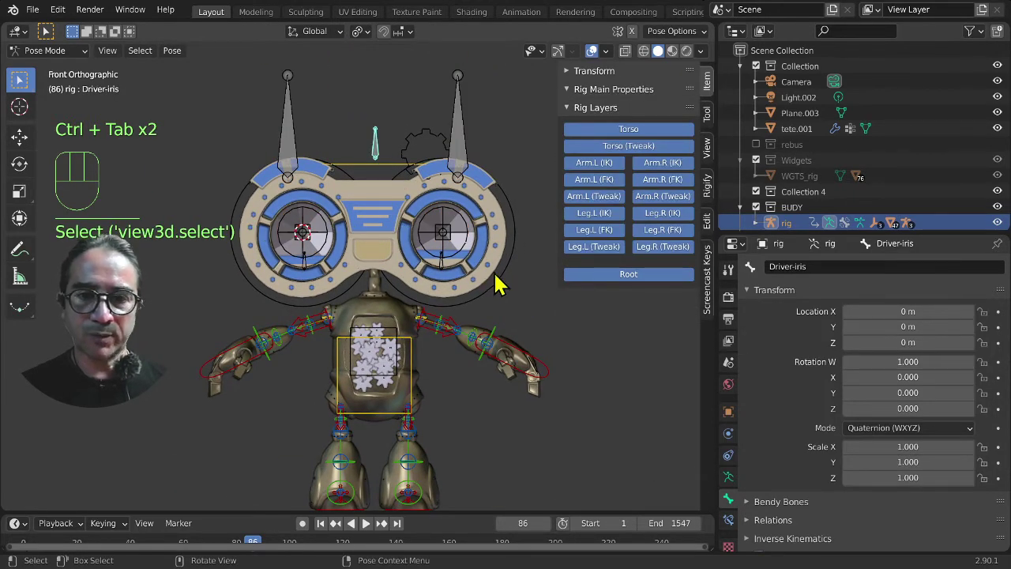
Step: Try to copy the custom shape object name WGT-rig_forearm_tweak.L.001 from the forearm_tweak.L.001 bone
{"action": "scroll", "coordinate": [513, 413], "scroll_direction": "up", "scroll_amount": 3}
{"action": "middle_click_drag", "start_coordinate": [548, 419], "coordinate": [413, 372], "text": "shift"}
{"action": "scroll", "coordinate": [415, 374], "scroll_direction": "up", "scroll_amount": 2}
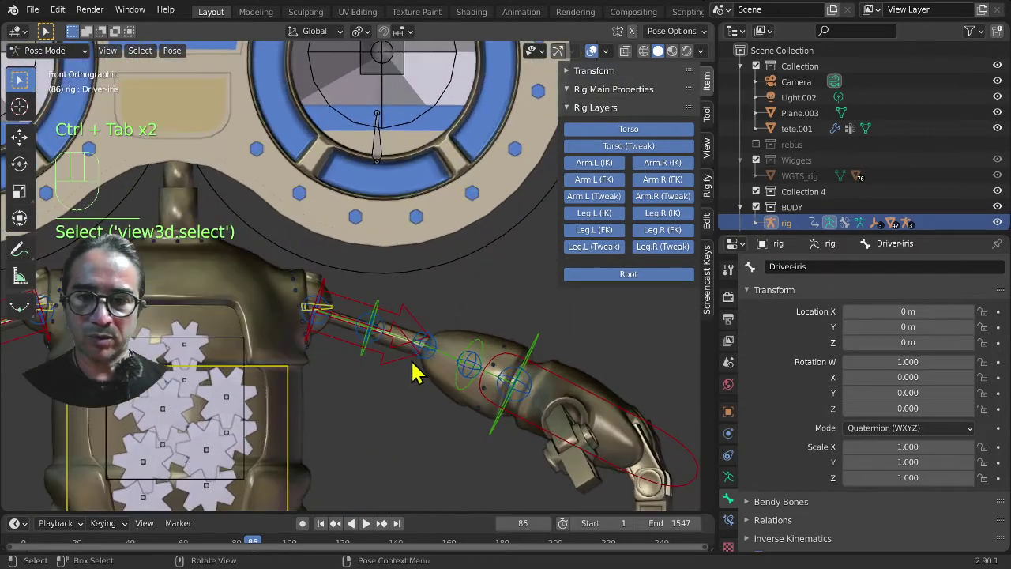
{"action": "left_click", "coordinate": [401, 335]}
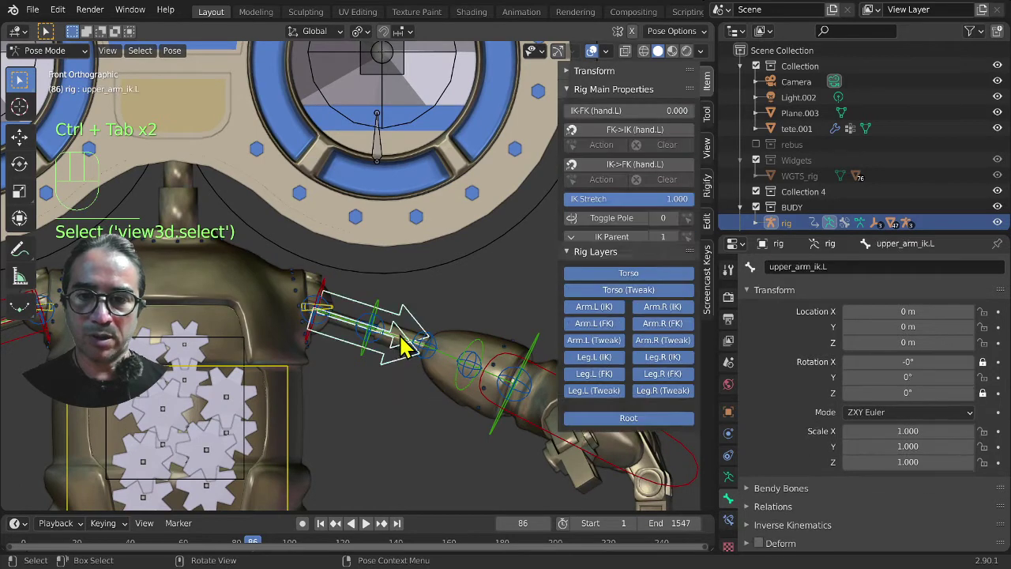
{"action": "left_click", "coordinate": [466, 371]}
{"action": "scroll", "coordinate": [429, 387], "scroll_direction": "down", "scroll_amount": 5}
{"action": "middle_click_drag", "start_coordinate": [402, 250], "coordinate": [417, 318], "text": "shift"}
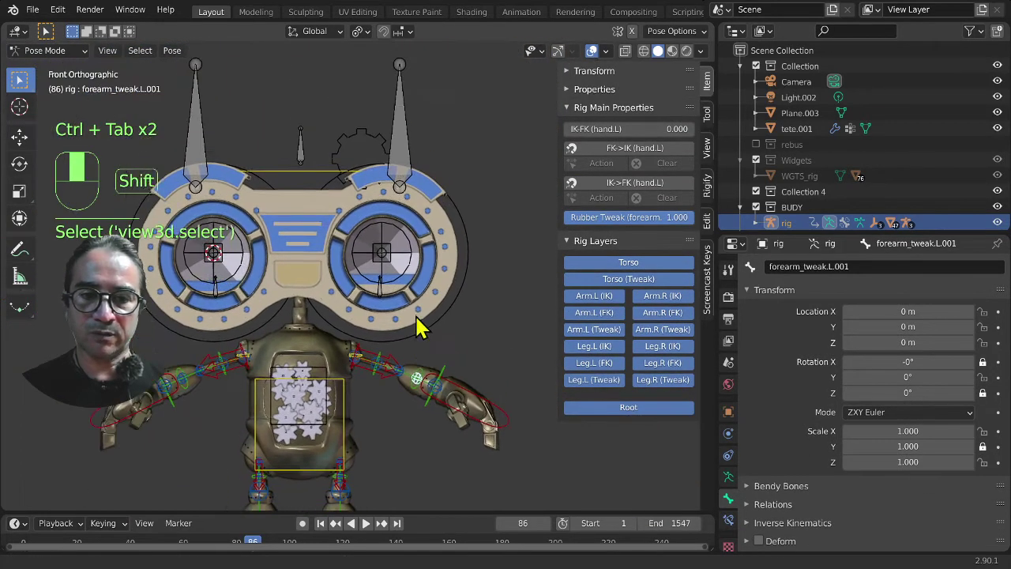
{"action": "scroll", "coordinate": [787, 500], "scroll_direction": "down", "scroll_amount": 3}
{"action": "scroll", "coordinate": [787, 506], "scroll_direction": "down", "scroll_amount": 3}
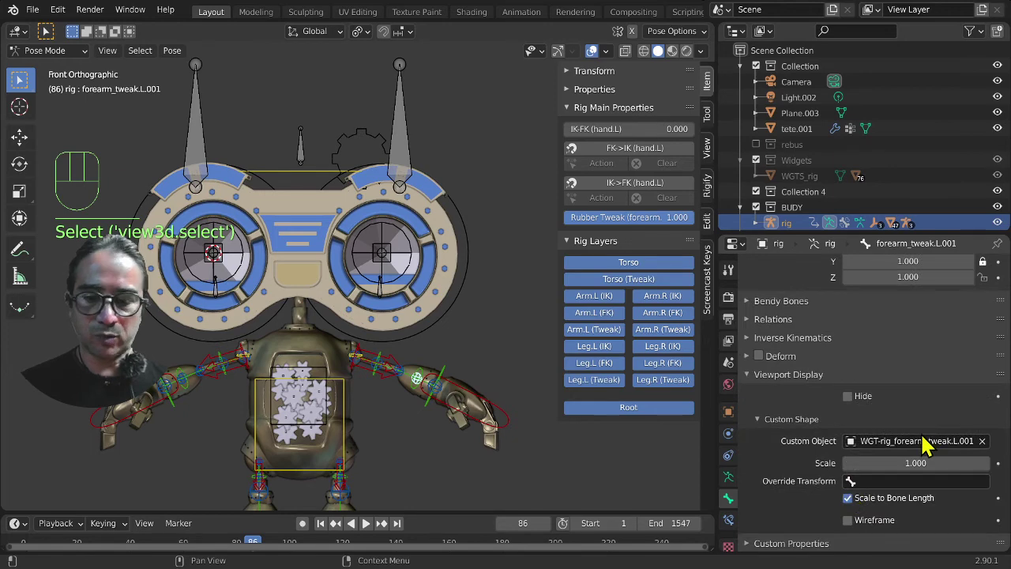
{"action": "key", "text": "ctrl+c"}
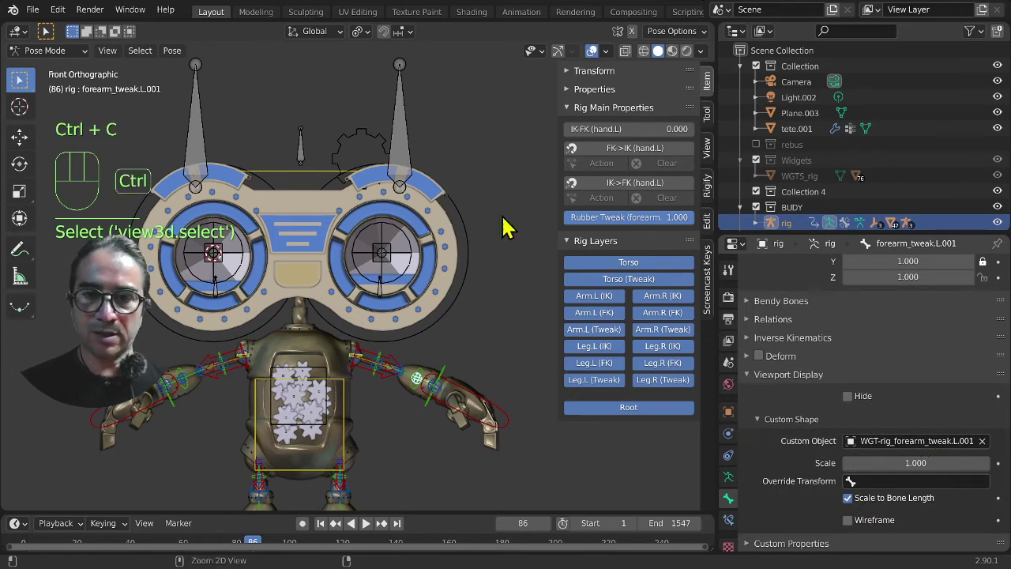
Step: Assign WGT-rig_upper_arm_parent.R as the custom shape object of the Driver-iris bone
{"action": "left_click", "coordinate": [303, 151]}
{"action": "key", "text": "ctrl+v"}
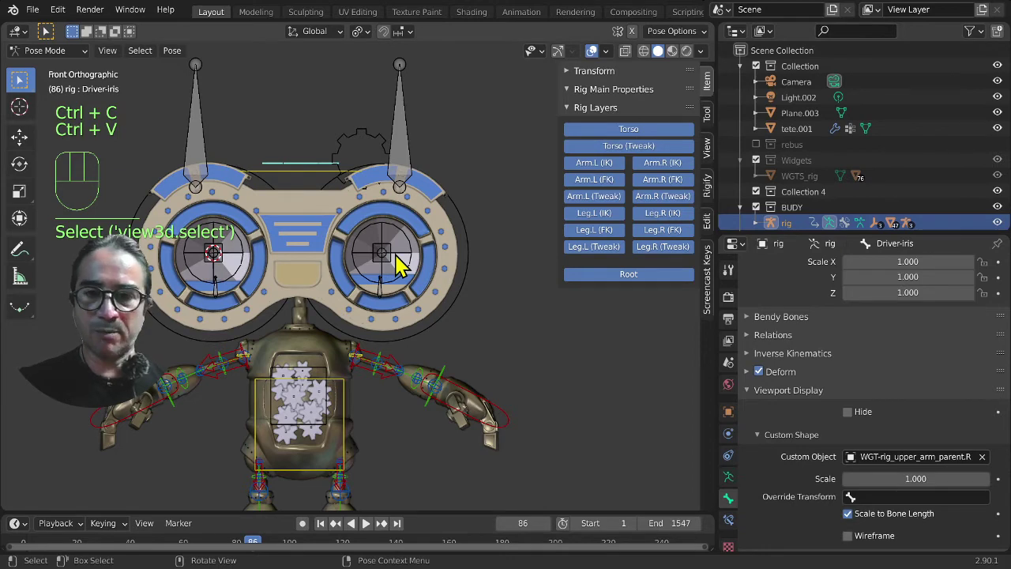
Step: Rotate the Driver-iris bone by -90° in the side view in Edit Mode and return to Pose Mode
{"action": "key", "text": "KP_Decimal"}
{"action": "scroll", "coordinate": [377, 305], "scroll_direction": "down", "scroll_amount": 6}
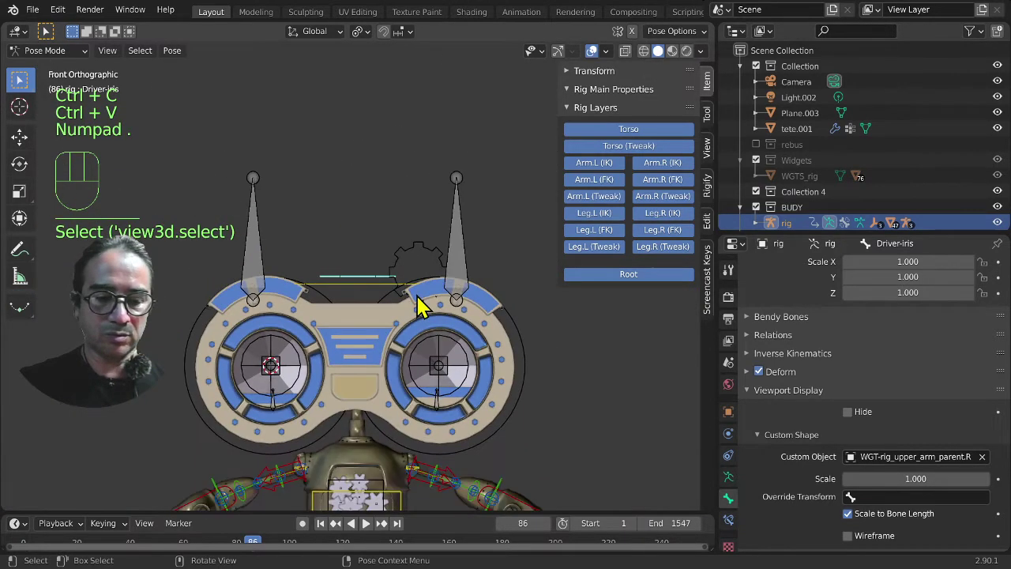
{"action": "key", "text": "KP_3"}
{"action": "key", "text": "Tab"}
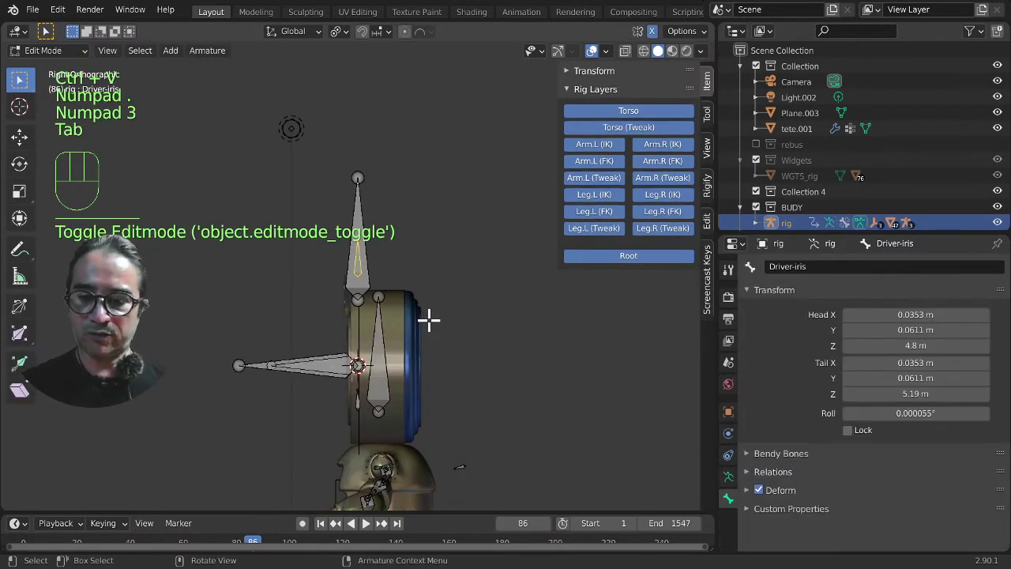
{"action": "key", "text": "r"}
{"action": "key", "text": "ctrl"}
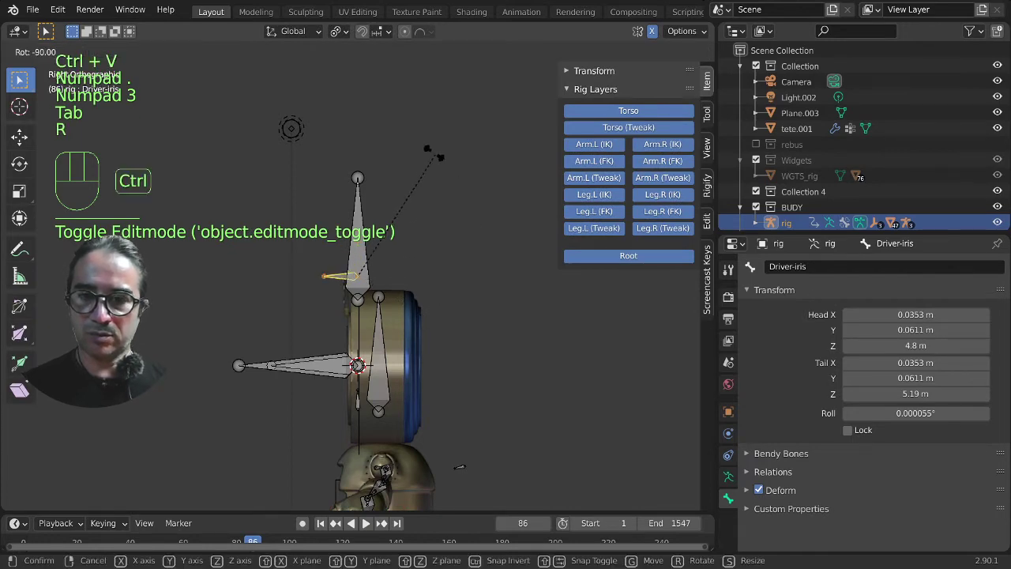
{"action": "left_click", "coordinate": [460, 467]}
{"action": "key", "text": "Tab"}
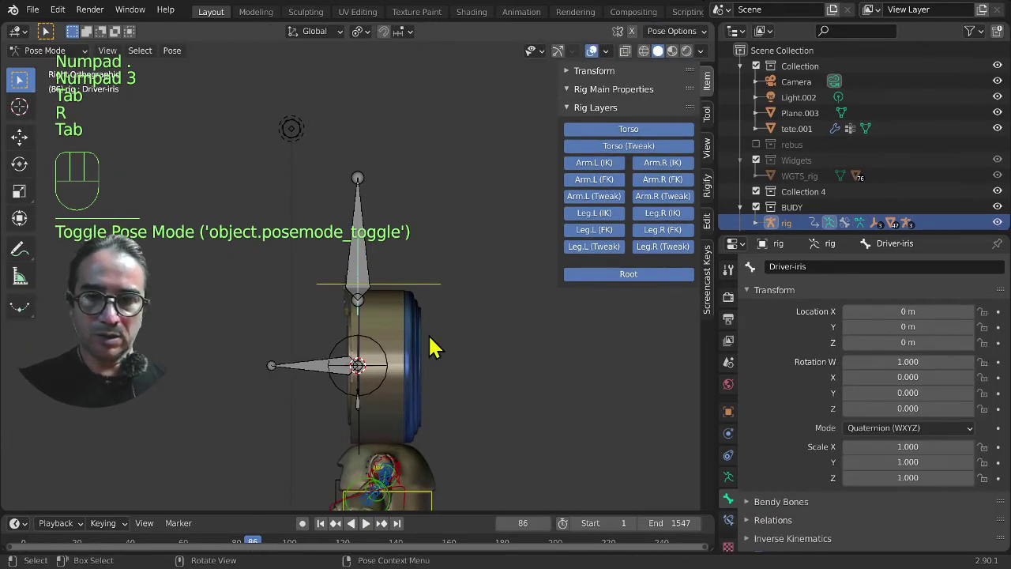
{"action": "key", "text": "KP_1"}
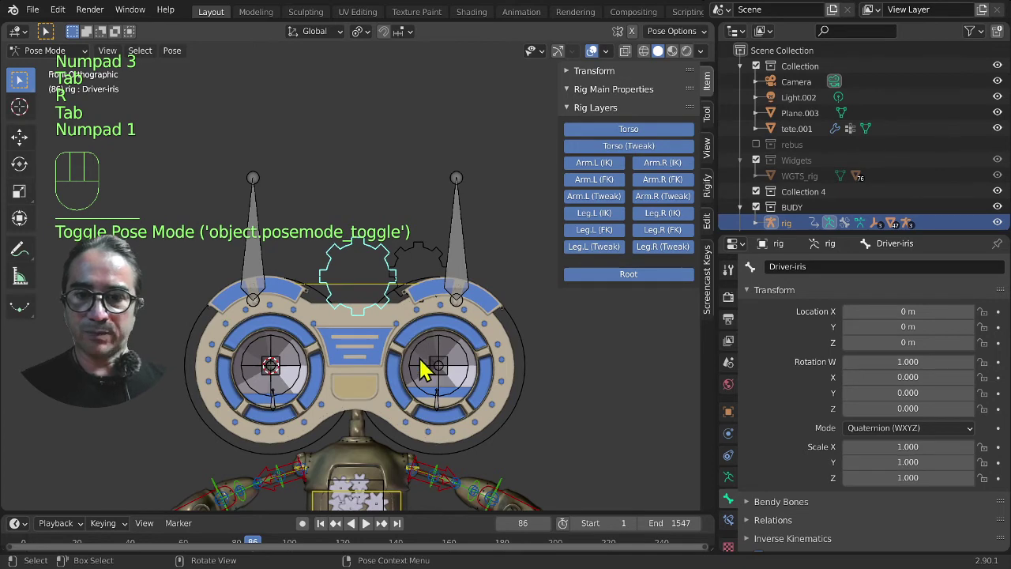
Step: Replace the Driver-iris bone's custom shape with WGT-rig_forearm_tweak.L.001 copied from centre-iri.L.001, and test moving the bone
{"action": "mouse_move", "coordinate": [421, 370]}
{"action": "middle_mouse_down"}
{"action": "mouse_move", "coordinate": [395, 374]}
{"action": "mouse_move", "coordinate": [377, 409]}
{"action": "mouse_move", "coordinate": [411, 413]}
{"action": "mouse_move", "coordinate": [419, 387]}
{"action": "middle_mouse_up"}
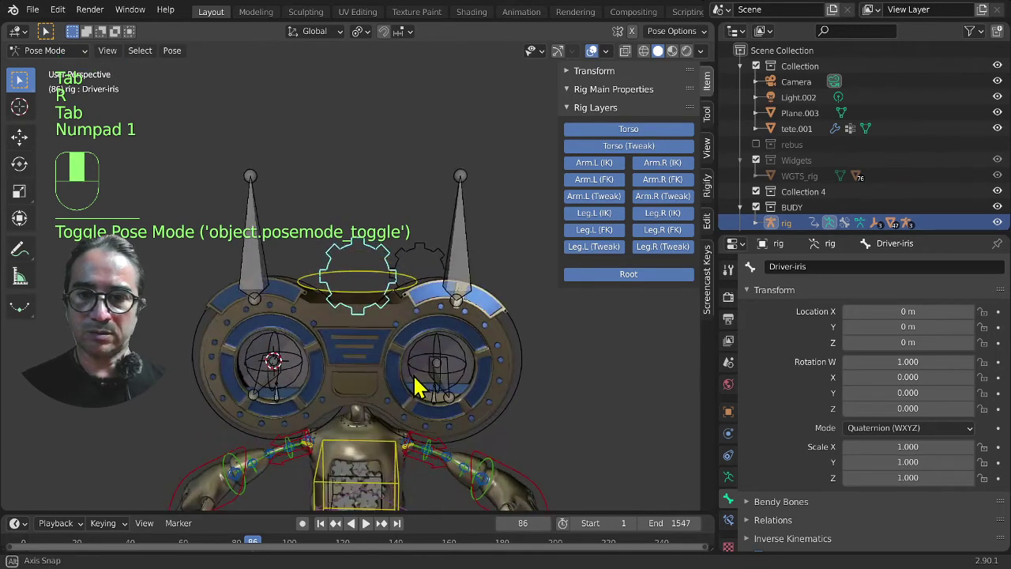
{"action": "middle_click_drag", "start_coordinate": [399, 330], "coordinate": [451, 422]}
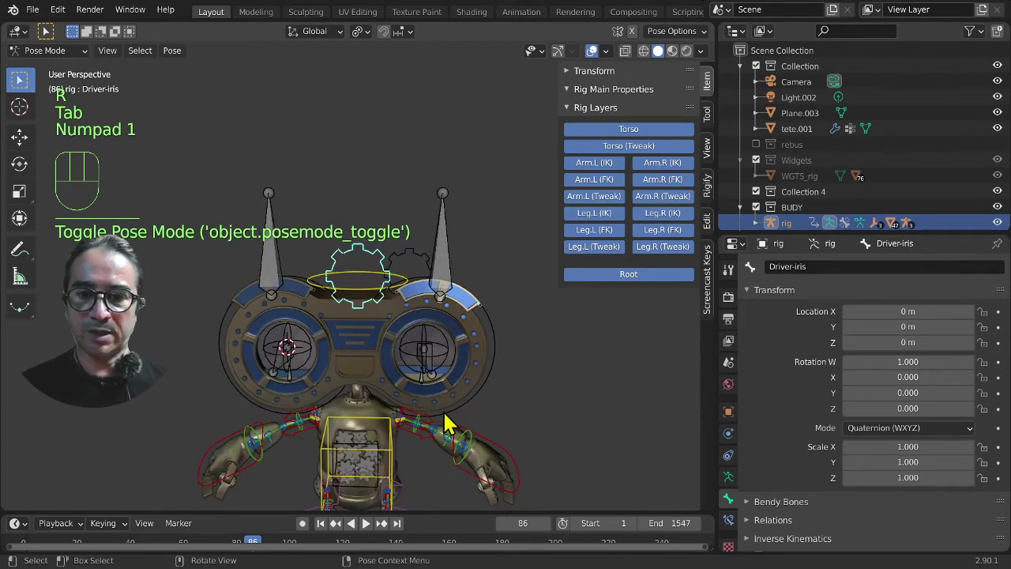
{"action": "left_click", "coordinate": [445, 351]}
{"action": "left_click", "coordinate": [445, 346], "text": "shift"}
{"action": "middle_click_drag", "start_coordinate": [485, 406], "coordinate": [443, 252], "text": "shift"}
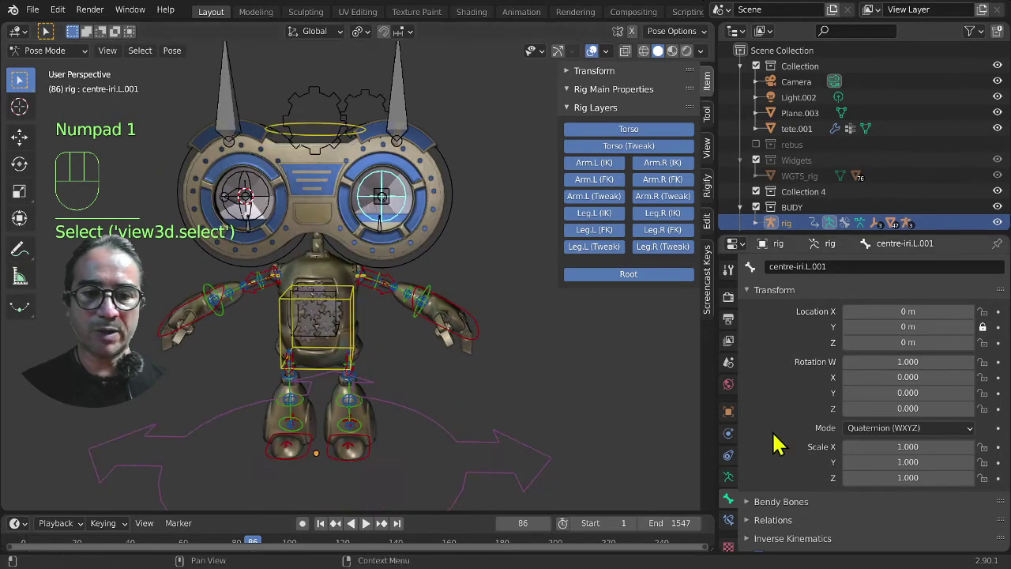
{"action": "scroll", "coordinate": [801, 490], "scroll_direction": "down", "scroll_amount": 6}
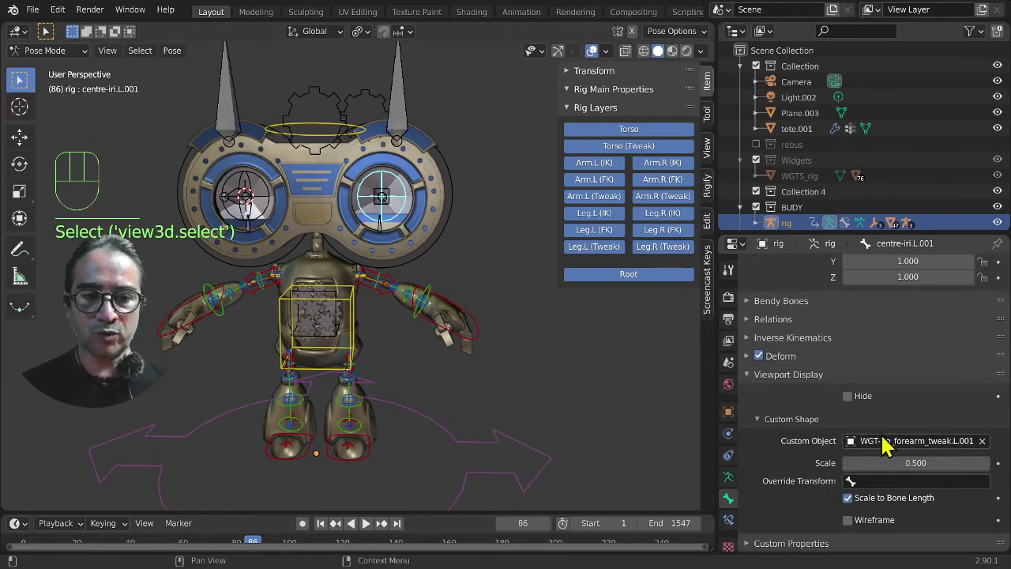
{"action": "key", "text": "ctrl+c"}
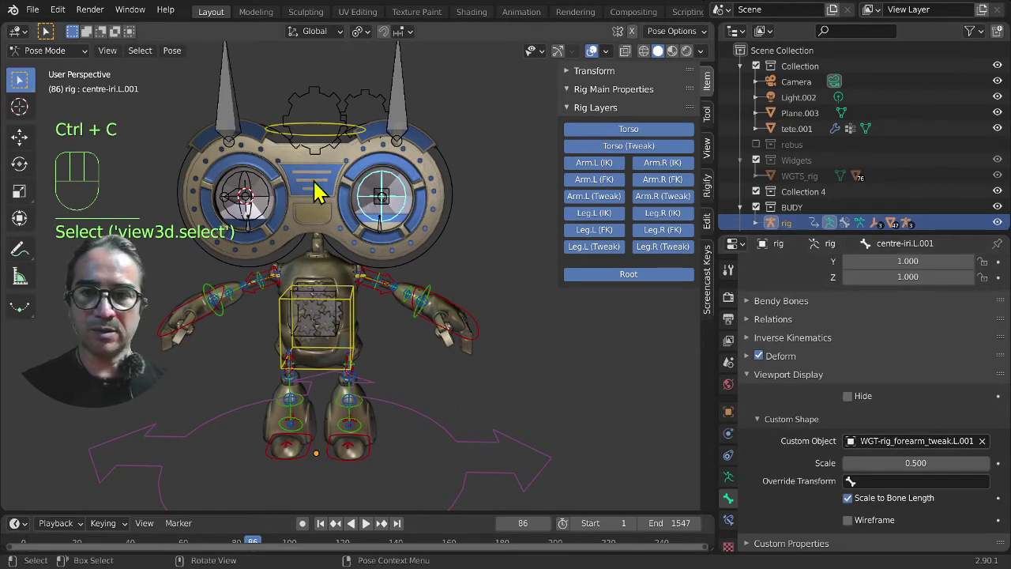
{"action": "left_click", "coordinate": [330, 107]}
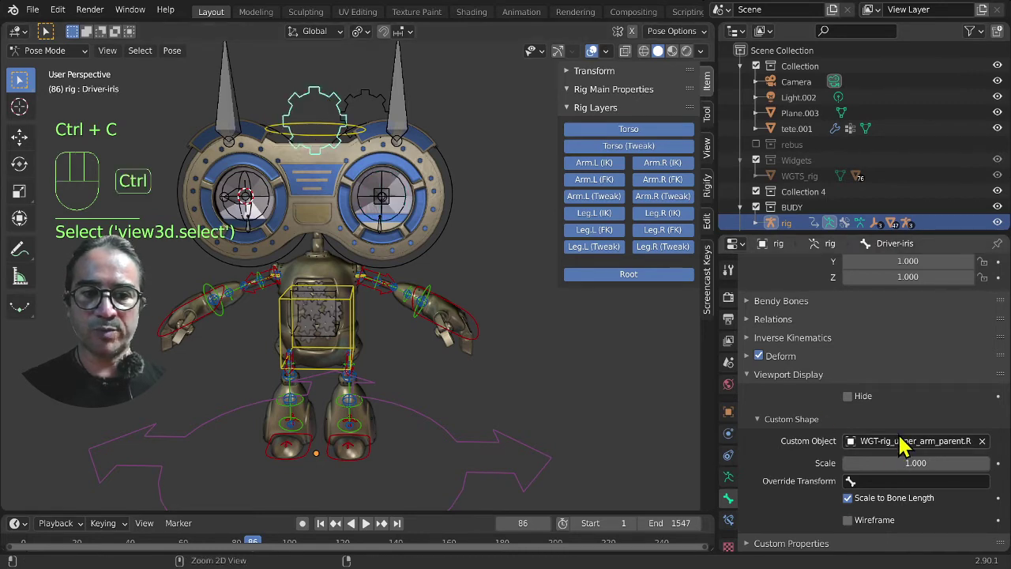
{"action": "key", "text": "ctrl+v"}
{"action": "key", "text": "KP_1"}
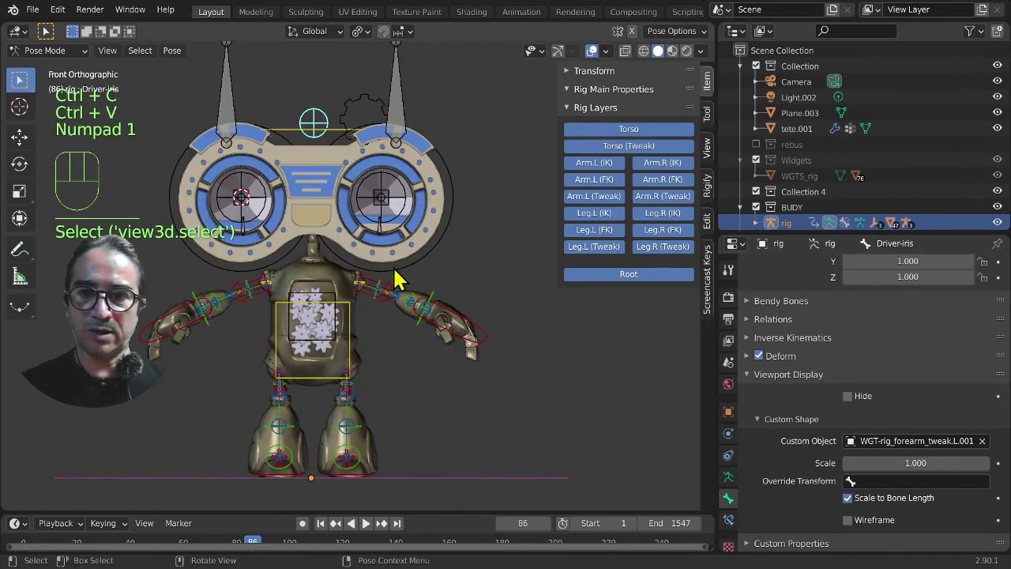
{"action": "key", "text": "g"}
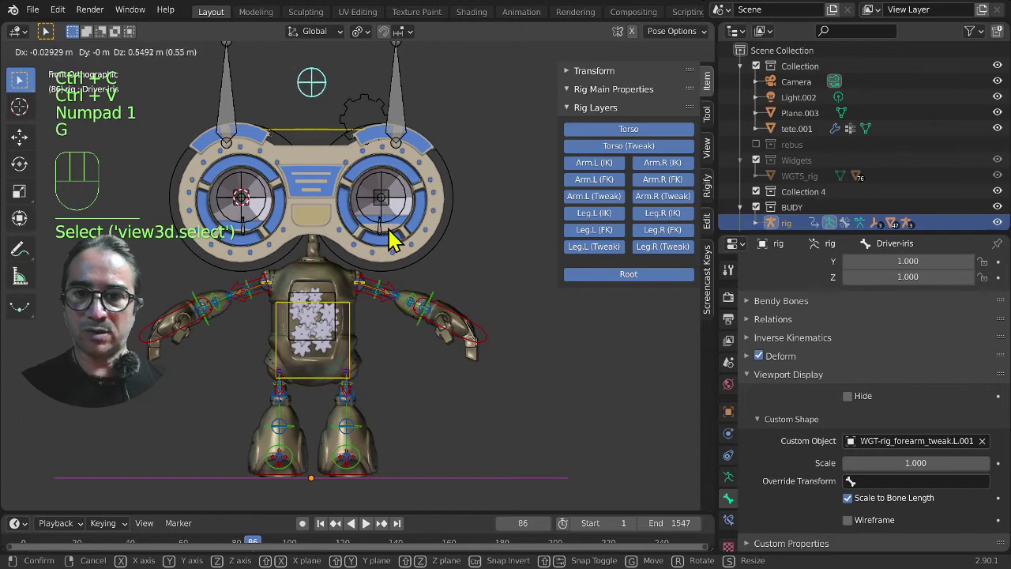
{"action": "right_click", "coordinate": [392, 241]}
Step: Rotate the Driver-iris bone back upright in Edit Mode, then test its movement in Pose Mode
{"action": "key", "text": "KP_3"}
{"action": "key", "text": "Tab"}
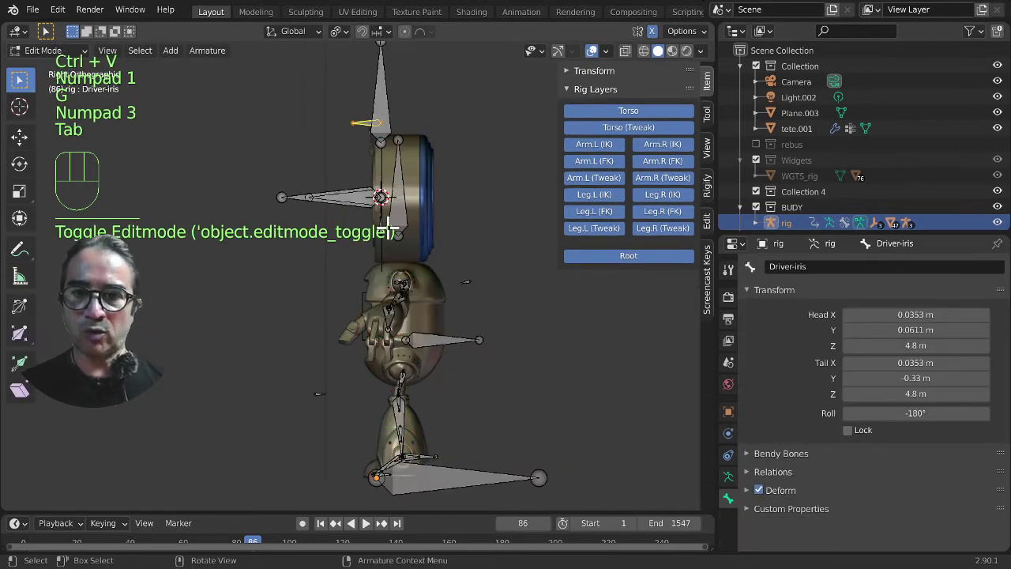
{"action": "key", "text": "r"}
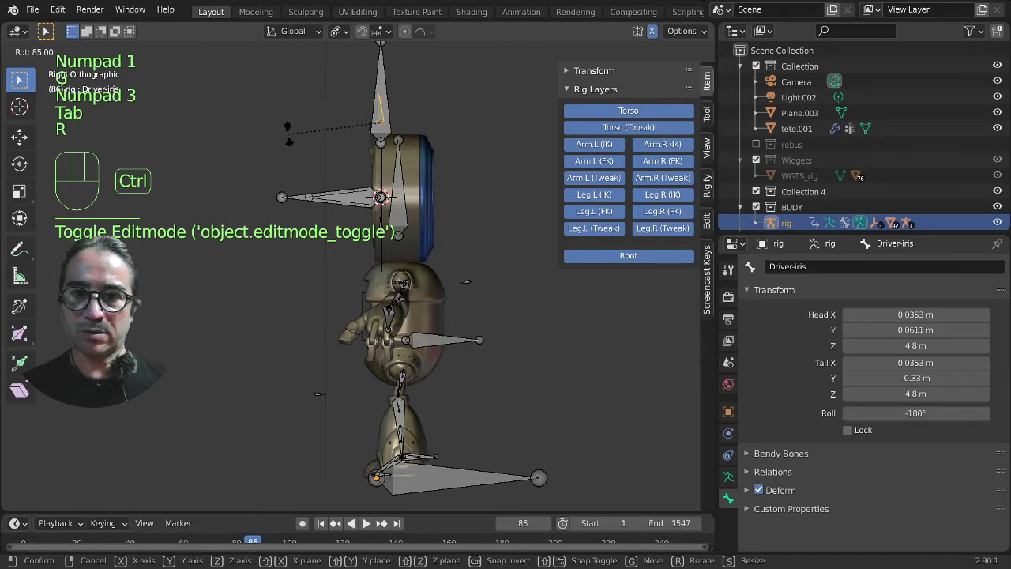
{"action": "left_click", "coordinate": [288, 133]}
{"action": "key", "text": "KP_1"}
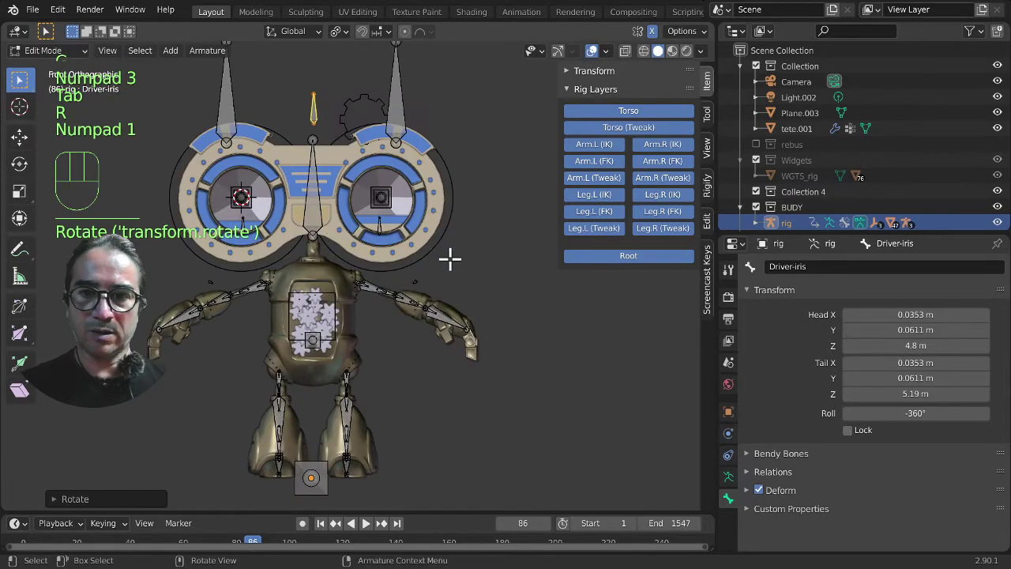
{"action": "key", "text": "Tab"}
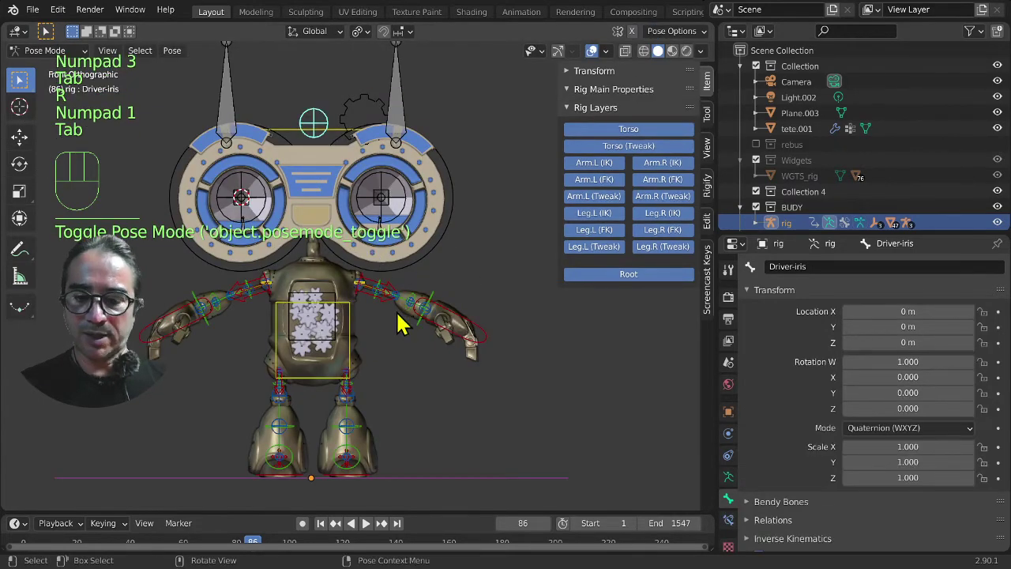
{"action": "key", "text": "g"}
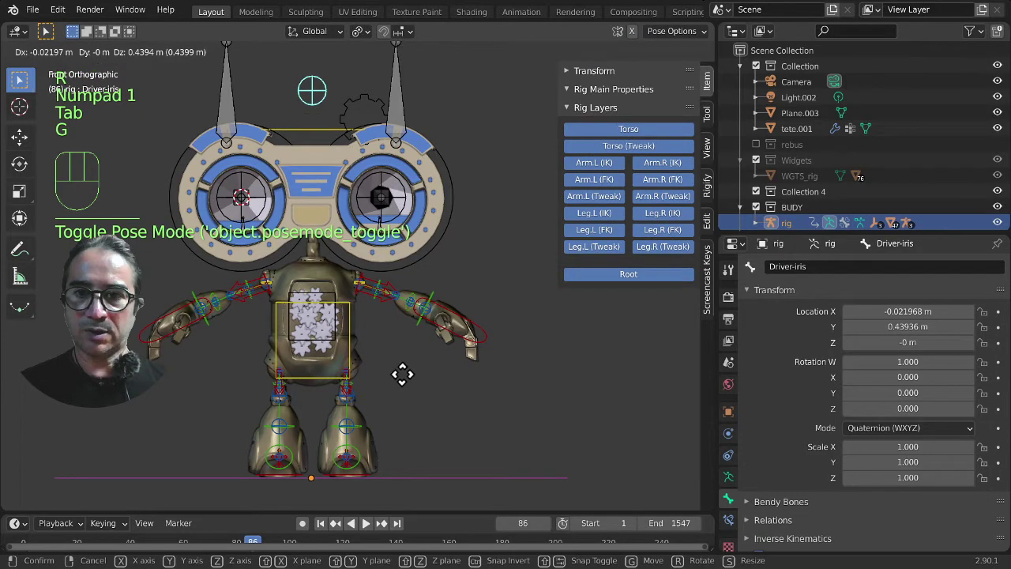
{"action": "right_click", "coordinate": [419, 352]}
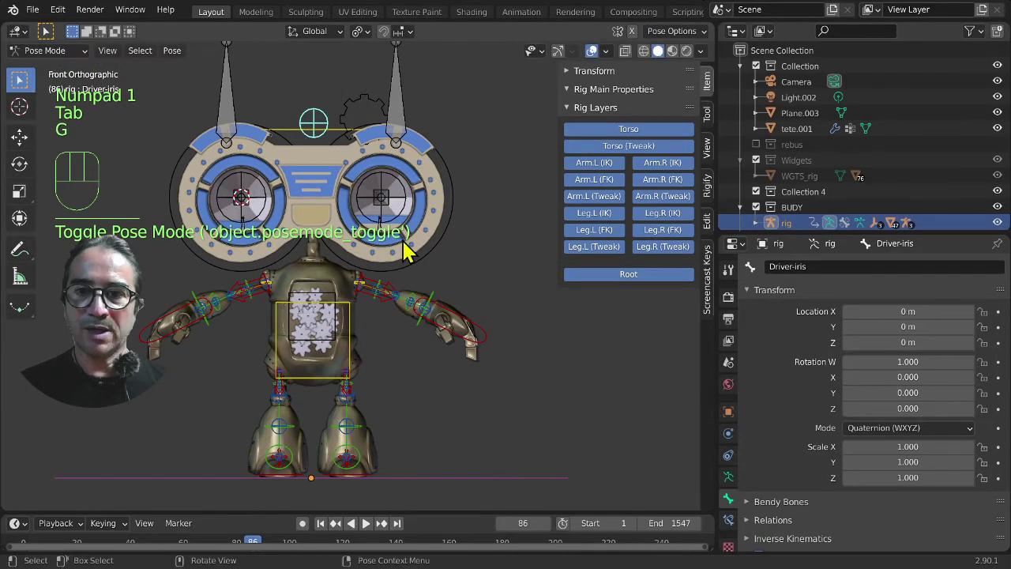
Step: Copy the custom shape WGT-rig_hand_ik.L from the hand_ik.L bone and assign it to the centre-iri.L.002 bone
{"action": "middle_click_drag", "start_coordinate": [408, 248], "coordinate": [470, 298], "text": "shift"}
{"action": "left_click", "coordinate": [458, 158]}
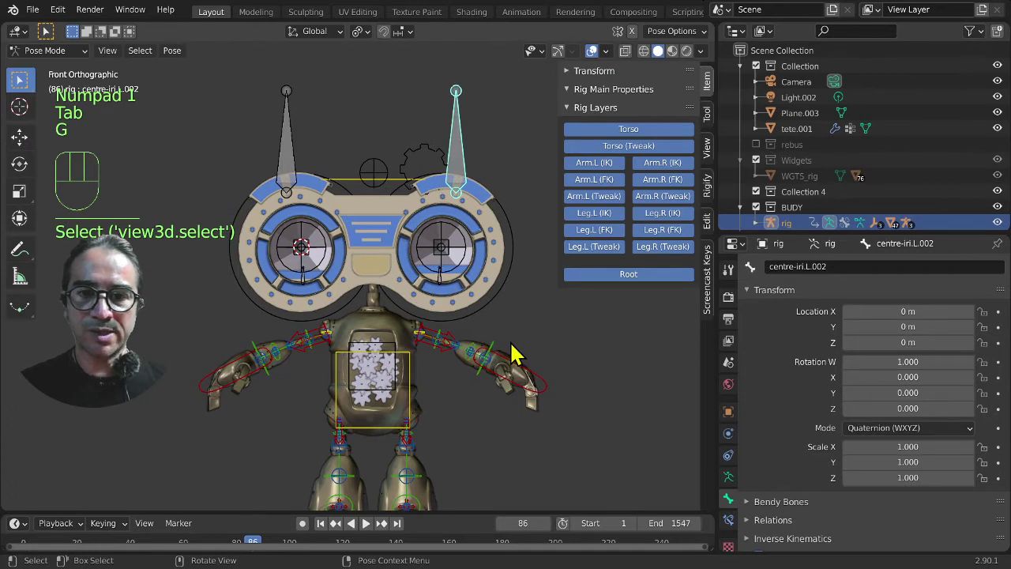
{"action": "scroll", "coordinate": [598, 440], "scroll_direction": "up", "scroll_amount": 2}
{"action": "left_click", "coordinate": [615, 452]}
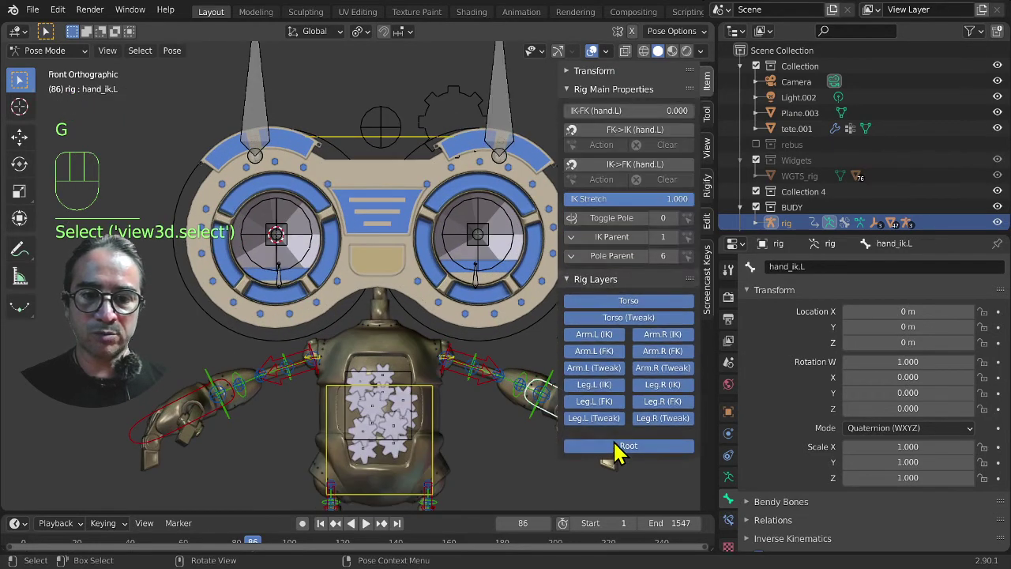
{"action": "scroll", "coordinate": [790, 463], "scroll_direction": "down", "scroll_amount": 5}
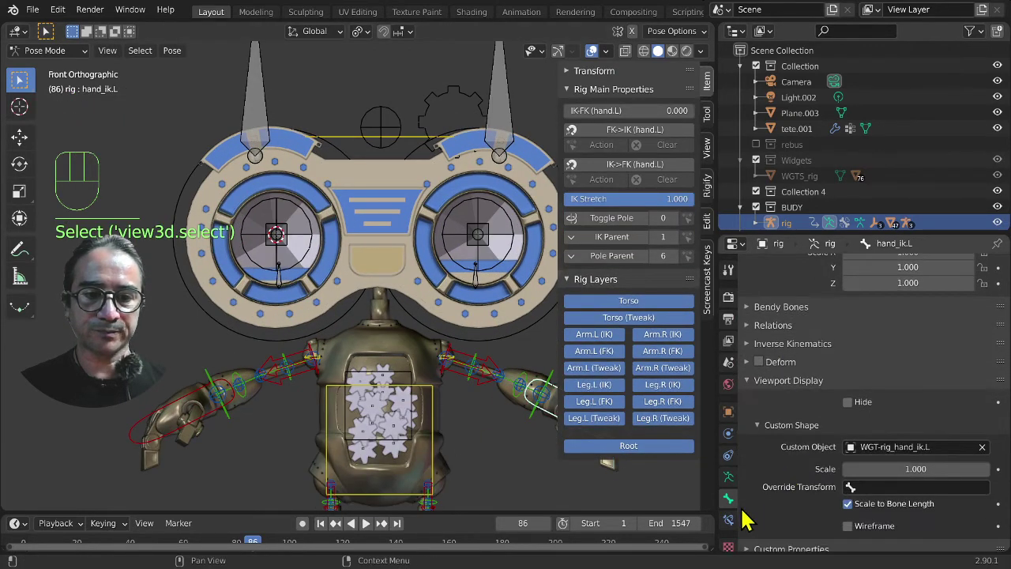
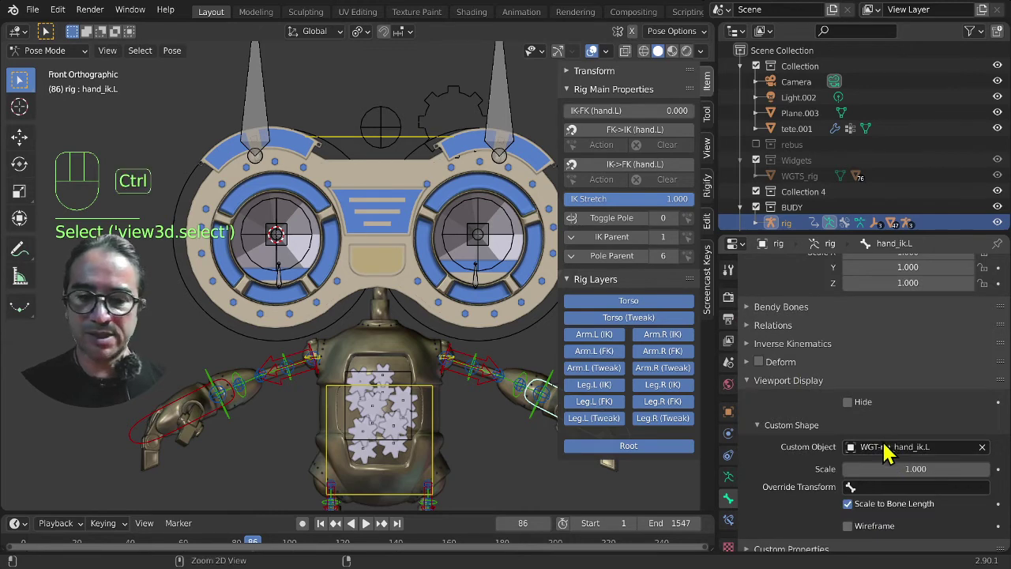
{"action": "key", "text": "ctrl+c"}
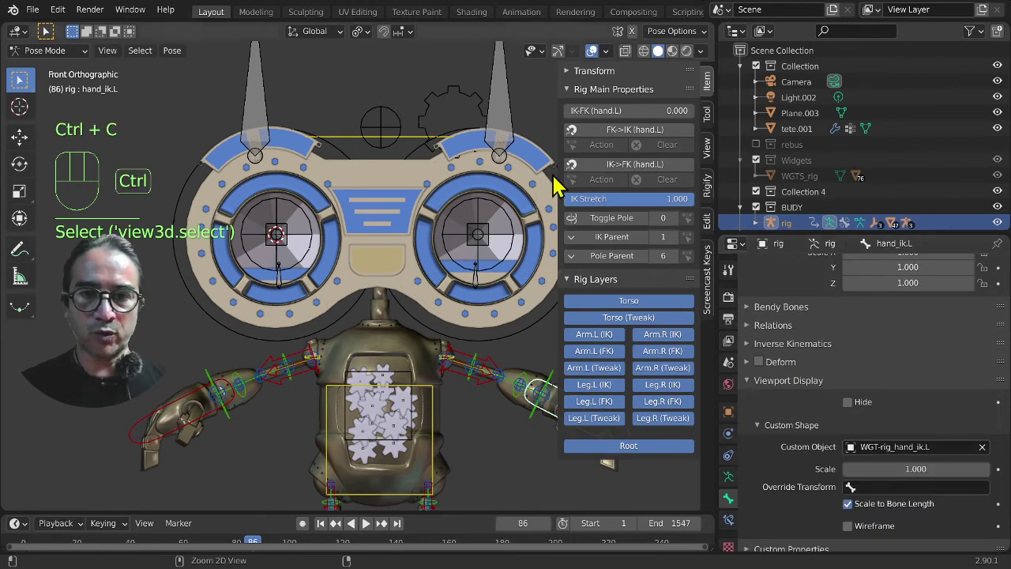
{"action": "left_click", "coordinate": [501, 124]}
{"action": "key", "text": "ctrl+v"}
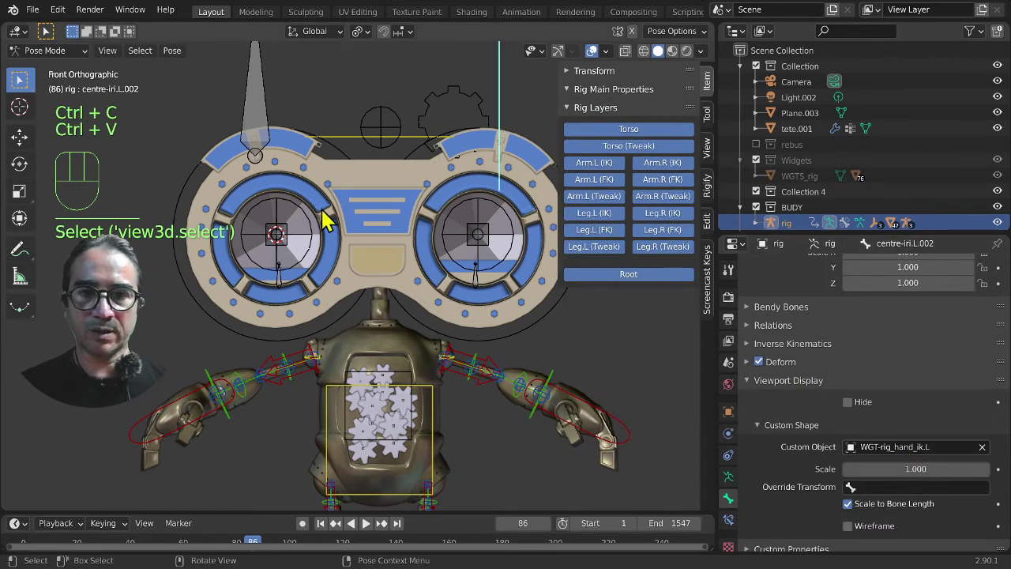
Step: Give the centre-iri.R.002 bone the same custom shape WGT-rig_hand_ik.L as centre-iri.L.002
{"action": "left_click", "coordinate": [254, 104]}
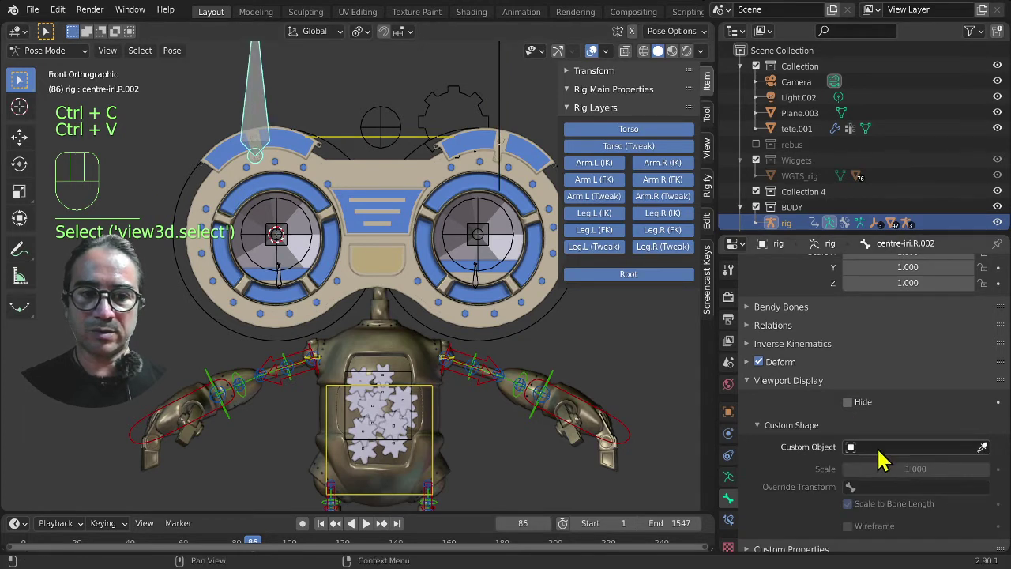
{"action": "key", "text": "ctrl+c"}
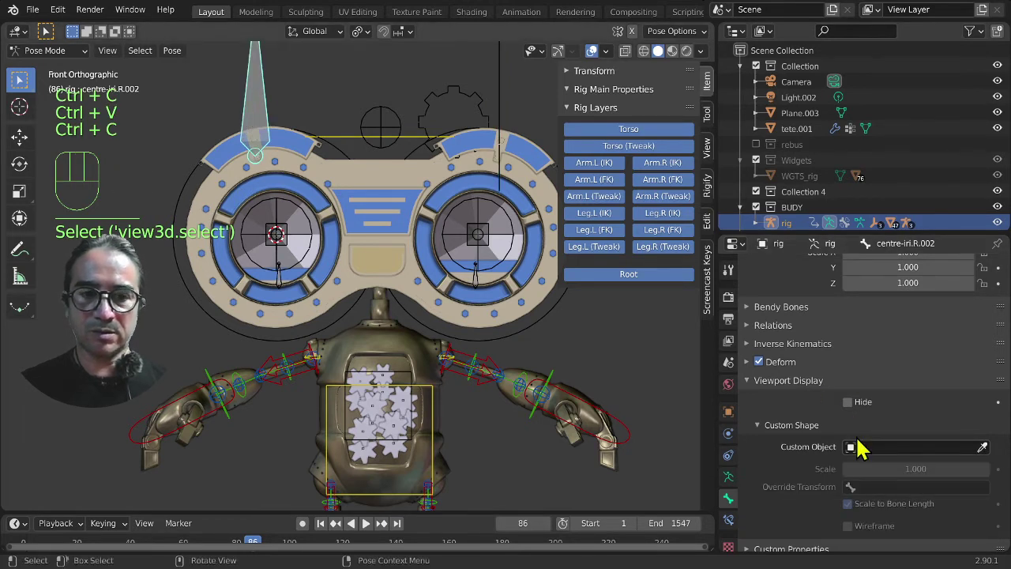
{"action": "left_click", "coordinate": [500, 111]}
{"action": "key", "text": "ctrl+v"}
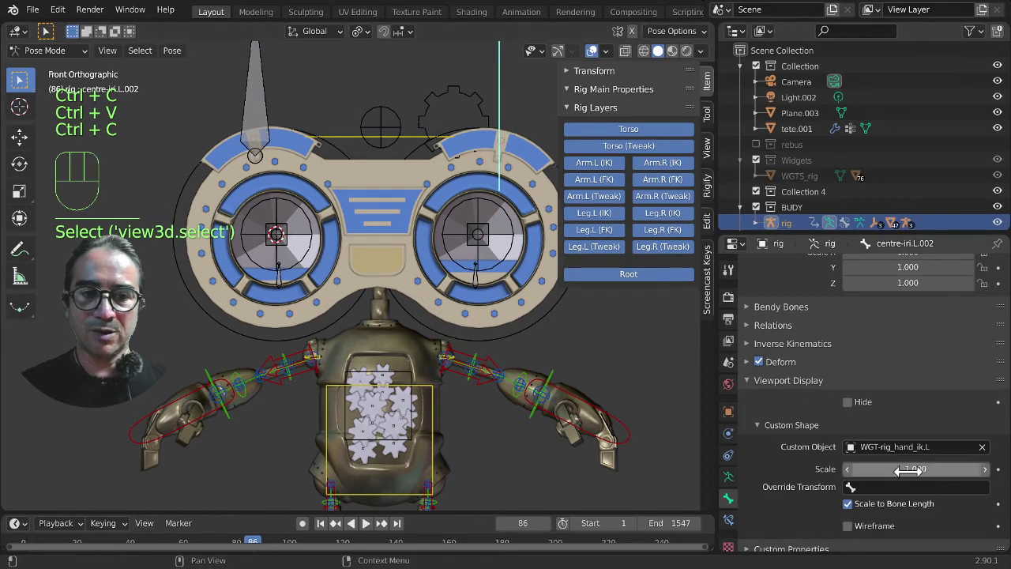
{"action": "key", "text": "ctrl+c"}
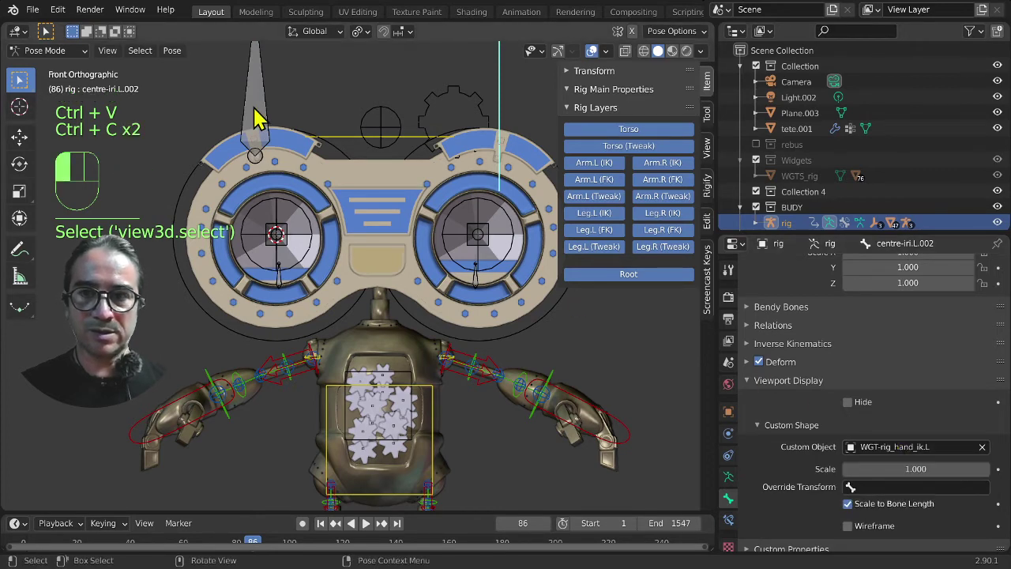
{"action": "left_click", "coordinate": [255, 118]}
{"action": "key", "text": "ctrl+v"}
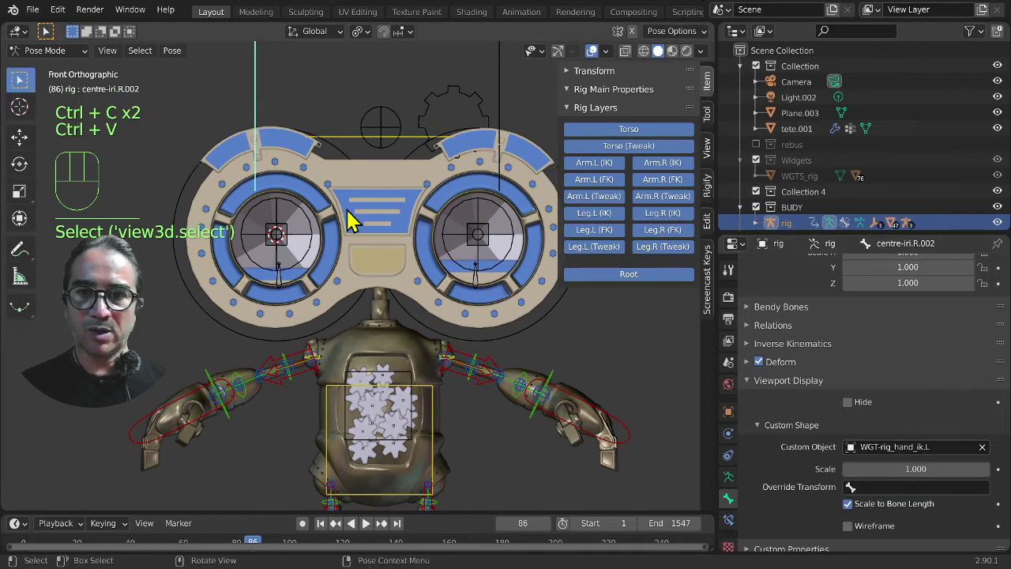
Step: Set the custom shape scale of the centre-iri.R.002 bone to 0.5
{"action": "scroll", "coordinate": [403, 304], "scroll_direction": "down", "scroll_amount": 2}
{"action": "middle_click_drag", "start_coordinate": [292, 190], "coordinate": [350, 198]}
{"action": "left_click", "coordinate": [908, 469]}
{"action": "type", "text": "0.5"}
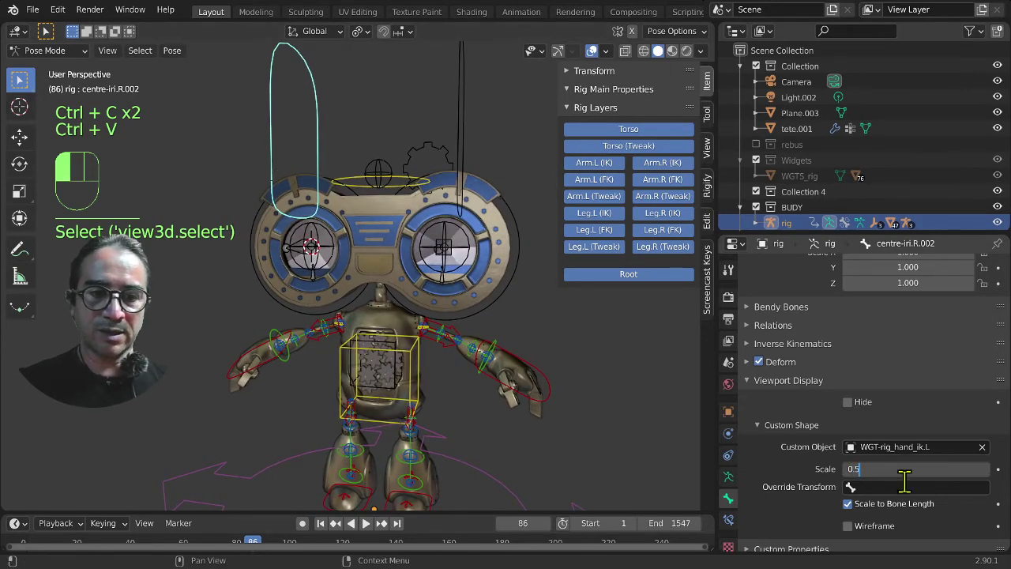
{"action": "key", "text": "Return"}
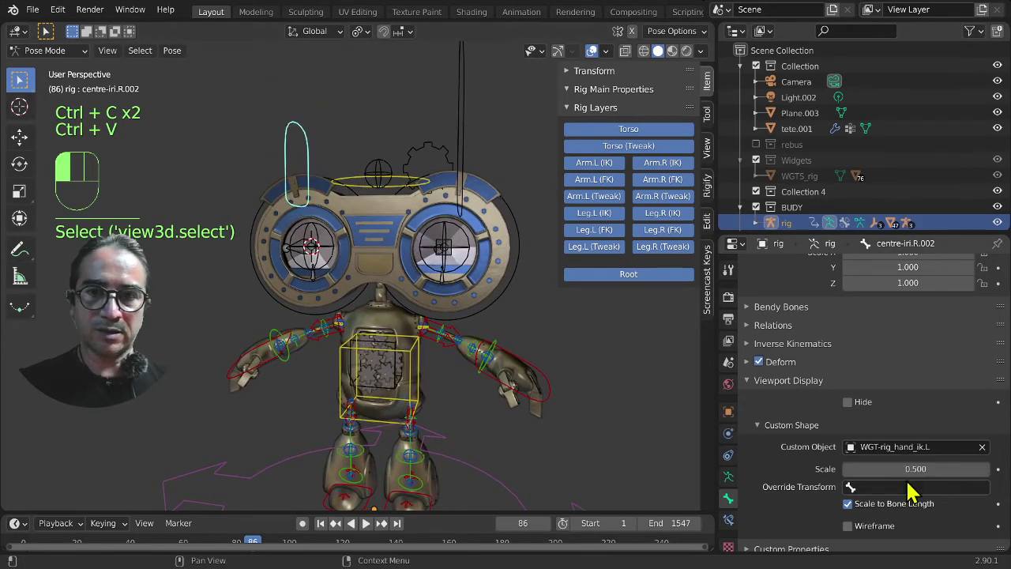
Step: Set the custom shape scale of the centre-iri.L.002 bone to 0.5
{"action": "left_click", "coordinate": [464, 109]}
{"action": "left_click", "coordinate": [910, 468]}
{"action": "type", "text": "0"}
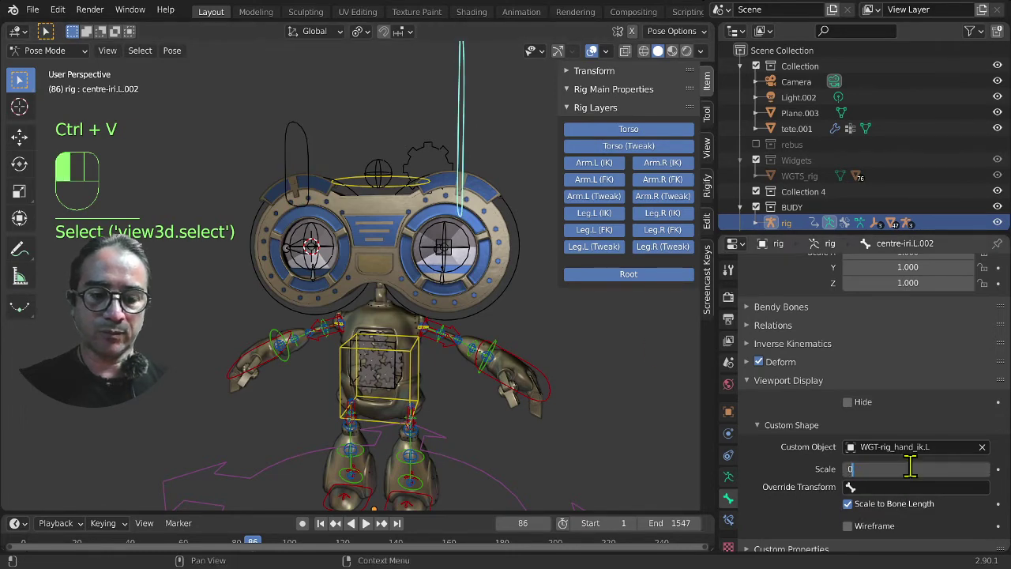
{"action": "type", "text": ".5"}
{"action": "key", "text": "Return"}
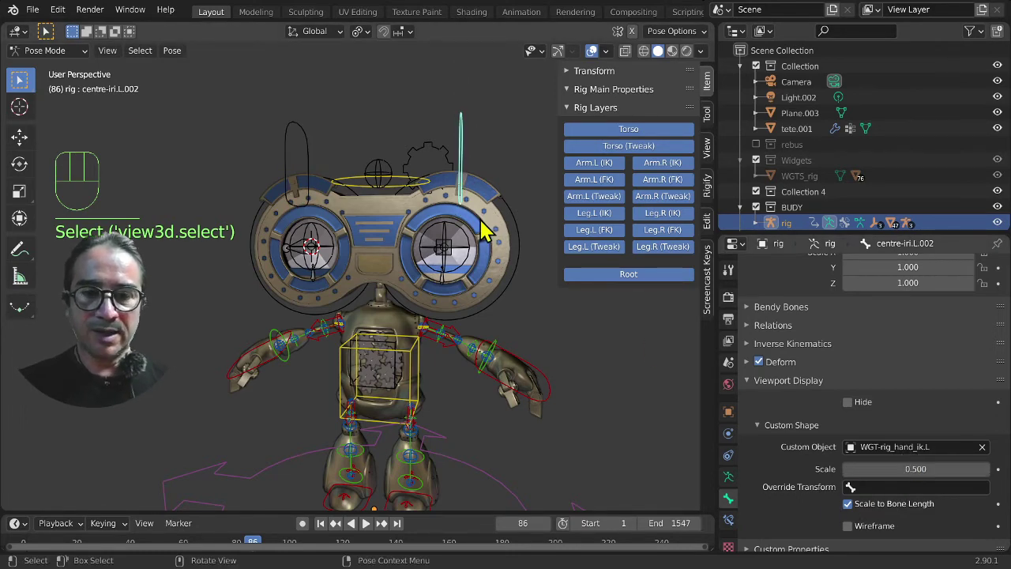
Step: Switch the rig to Edit Mode and try rotating the centre-iri.L.002 bone about the Z axis
{"action": "key", "text": "KP_7"}
{"action": "key", "text": "Tab"}
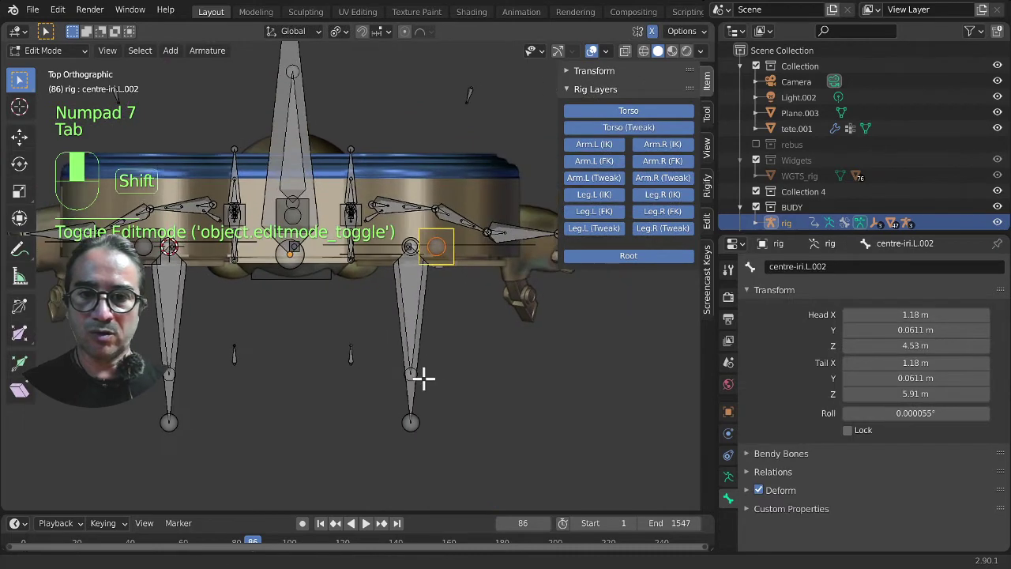
{"action": "middle_click_drag", "start_coordinate": [521, 393], "coordinate": [515, 331]}
{"action": "key", "text": "r"}
{"action": "key", "text": "z"}
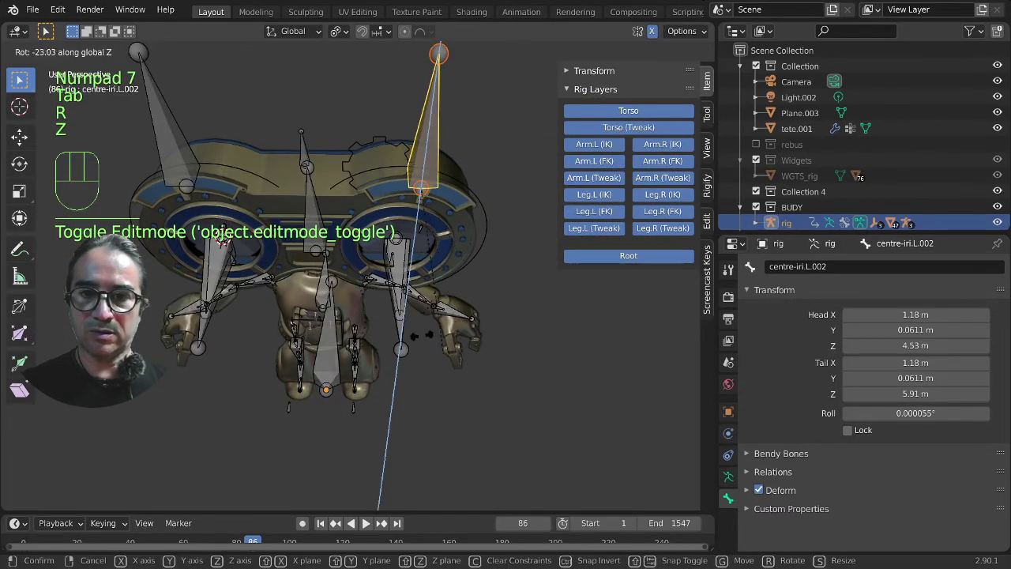
{"action": "right_click", "coordinate": [451, 364]}
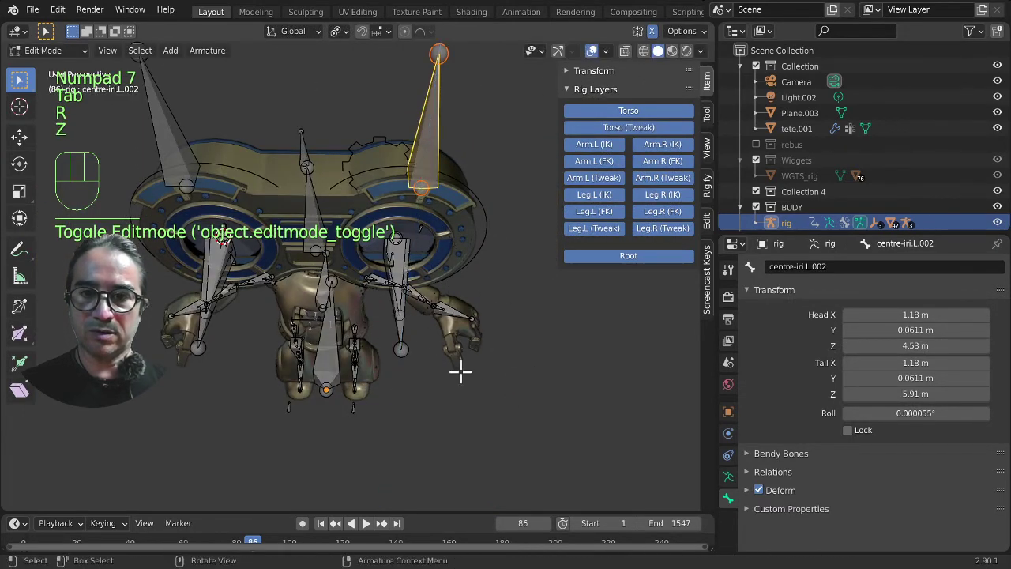
Step: Set the roll of the centre-iri.L.002 bone to 45° and check its custom shape in Pose Mode
{"action": "left_click", "coordinate": [18, 308]}
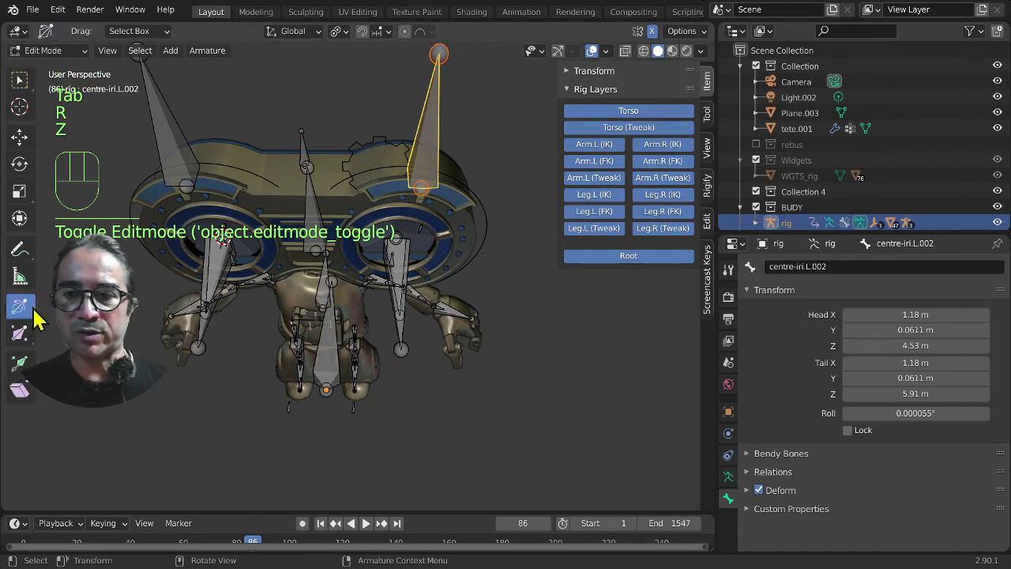
{"action": "left_click", "coordinate": [572, 71]}
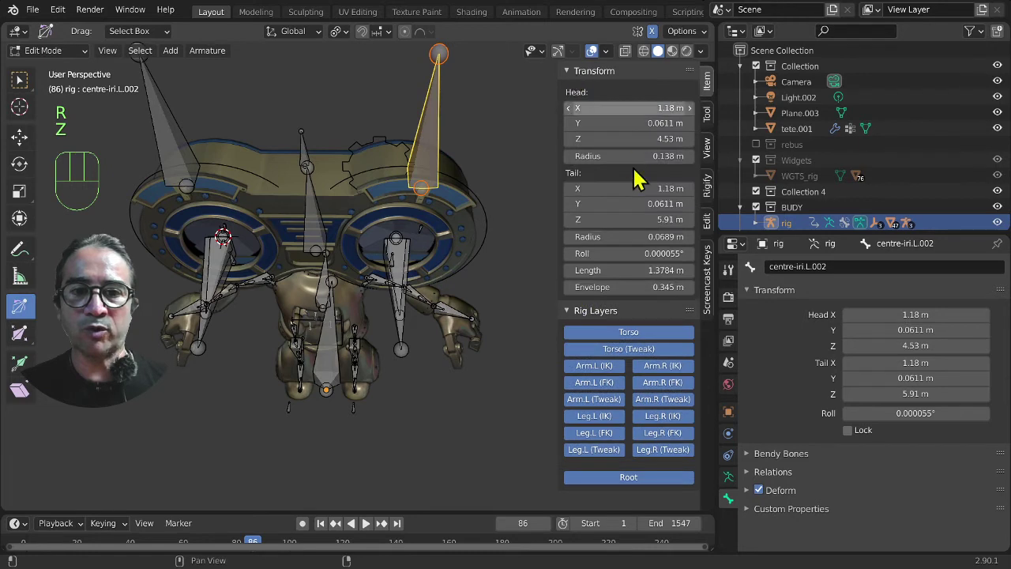
{"action": "left_click", "coordinate": [662, 253]}
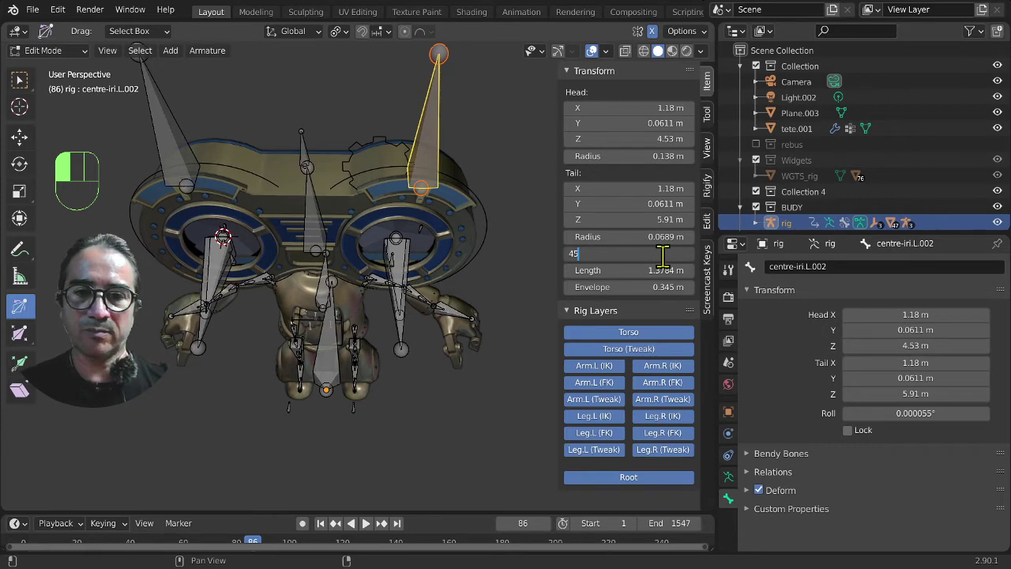
{"action": "key", "text": "Return"}
{"action": "key", "text": "Tab"}
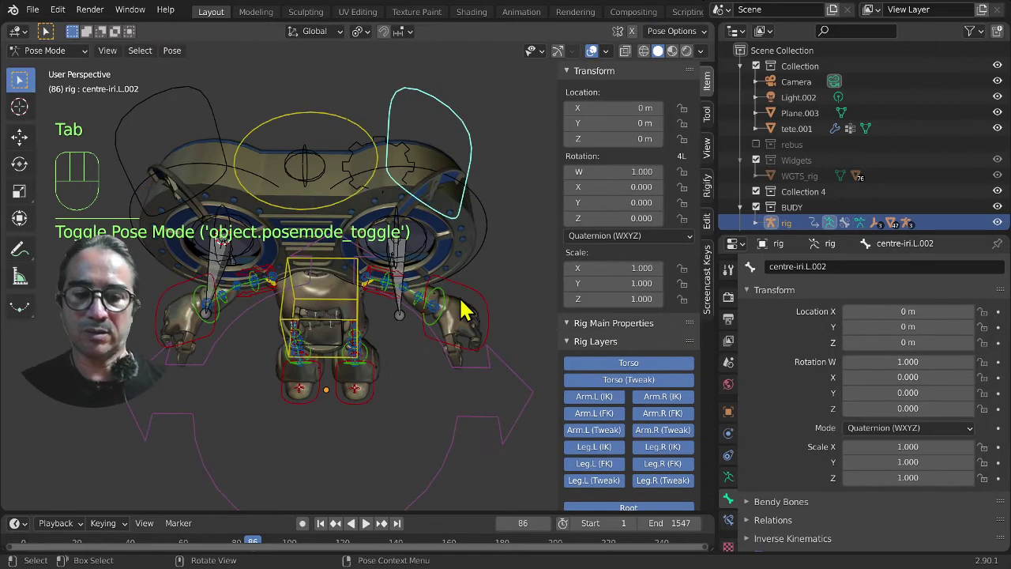
Step: Set the roll of the centre-iri.L.002 bone to 90° in Edit Mode and check its shape from the front in Pose Mode
{"action": "key", "text": "Tab"}
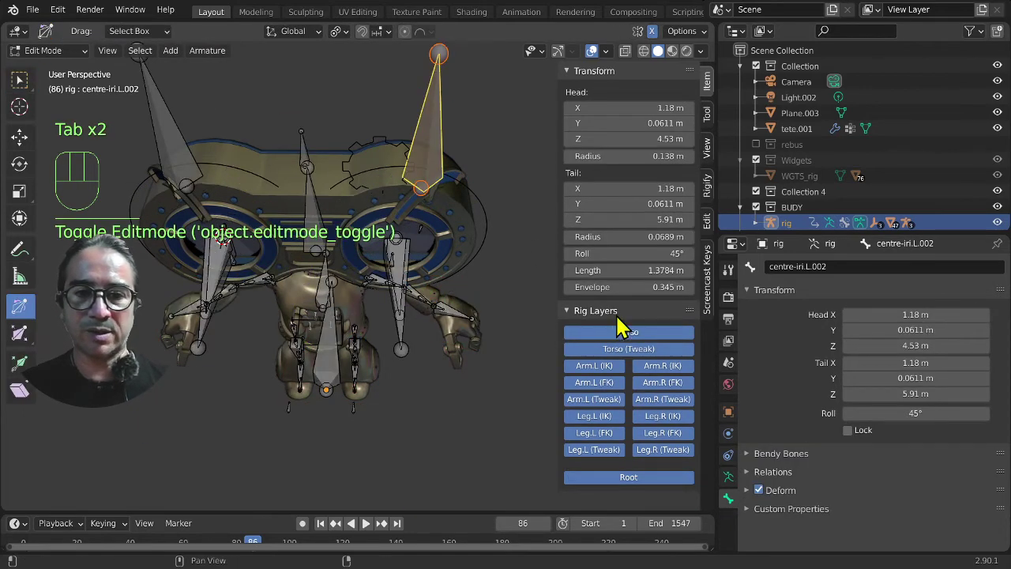
{"action": "left_click", "coordinate": [660, 253]}
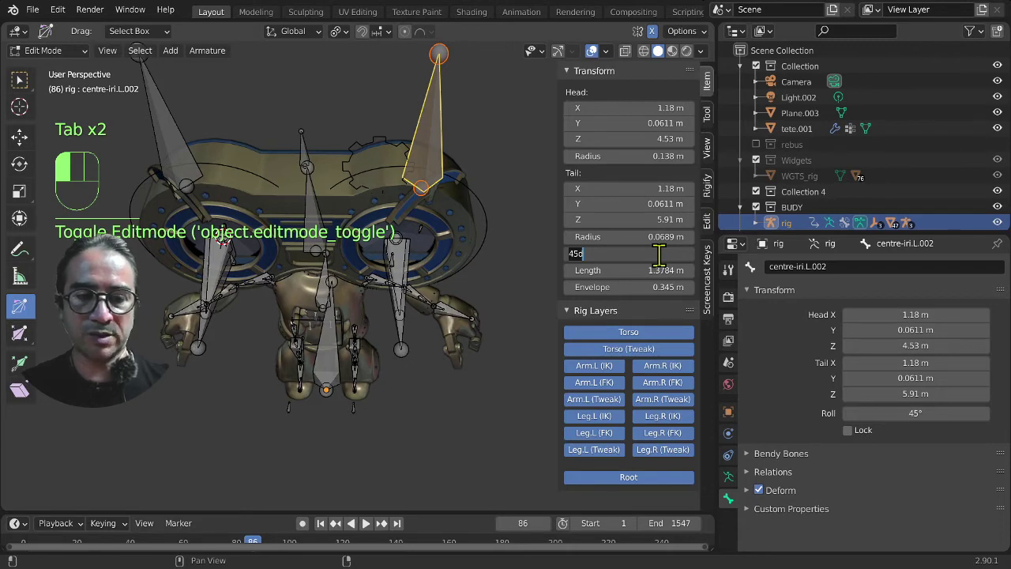
{"action": "type", "text": "90"}
{"action": "key", "text": "Return"}
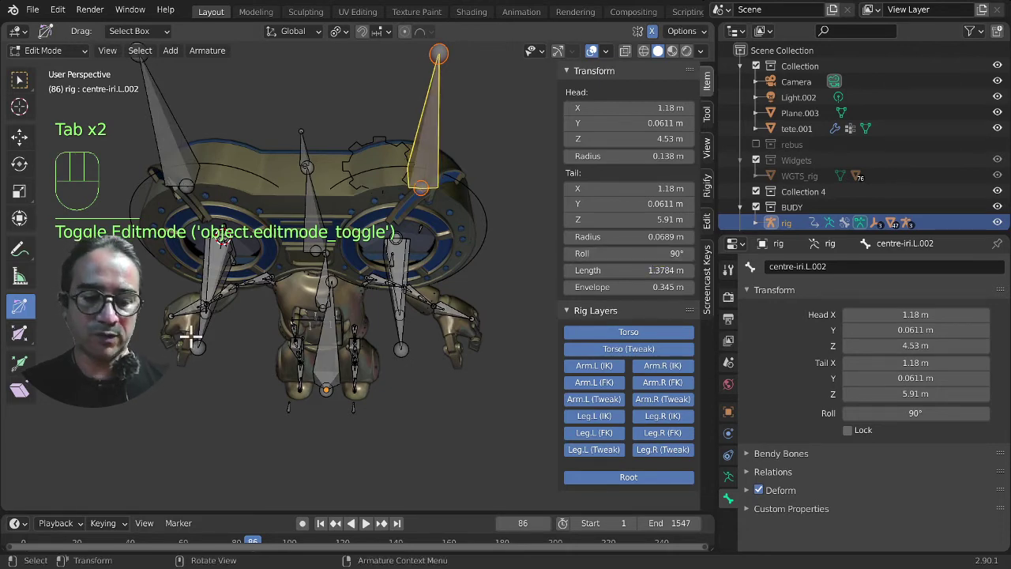
{"action": "key", "text": "KP_1"}
{"action": "key", "text": "Tab"}
{"action": "key", "text": "Tab"}
{"action": "key", "text": "Tab"}
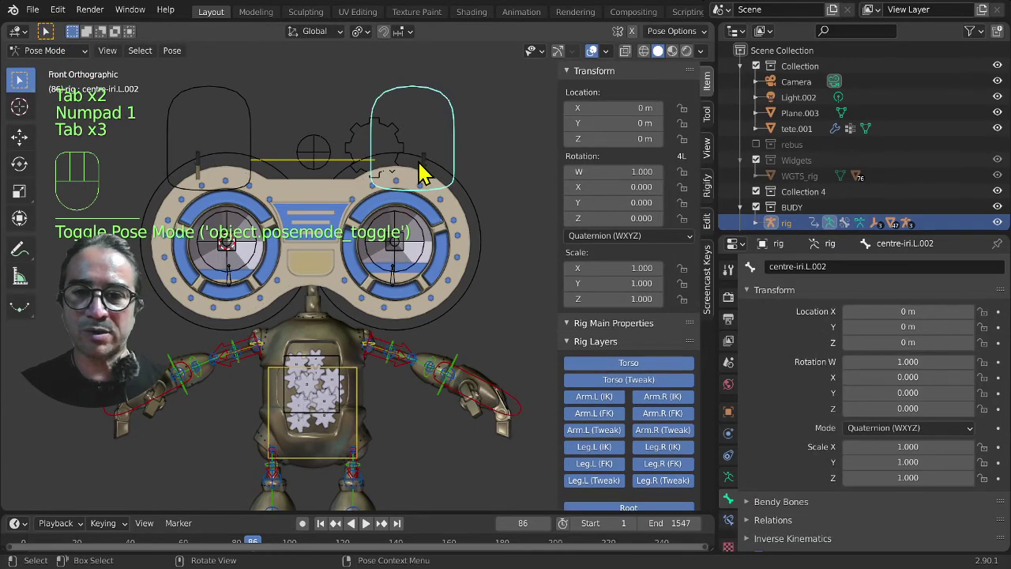
Step: Leave Pose Mode, select the eyelid mesh tete.002 and show it from the top
{"action": "left_click", "coordinate": [437, 190]}
{"action": "mouse_move", "coordinate": [438, 194]}
{"action": "middle_mouse_down"}
{"action": "mouse_move", "coordinate": [411, 223]}
{"action": "mouse_move", "coordinate": [424, 194]}
{"action": "middle_mouse_up"}
{"action": "key", "text": "ctrl+Tab"}
{"action": "left_click", "coordinate": [424, 180]}
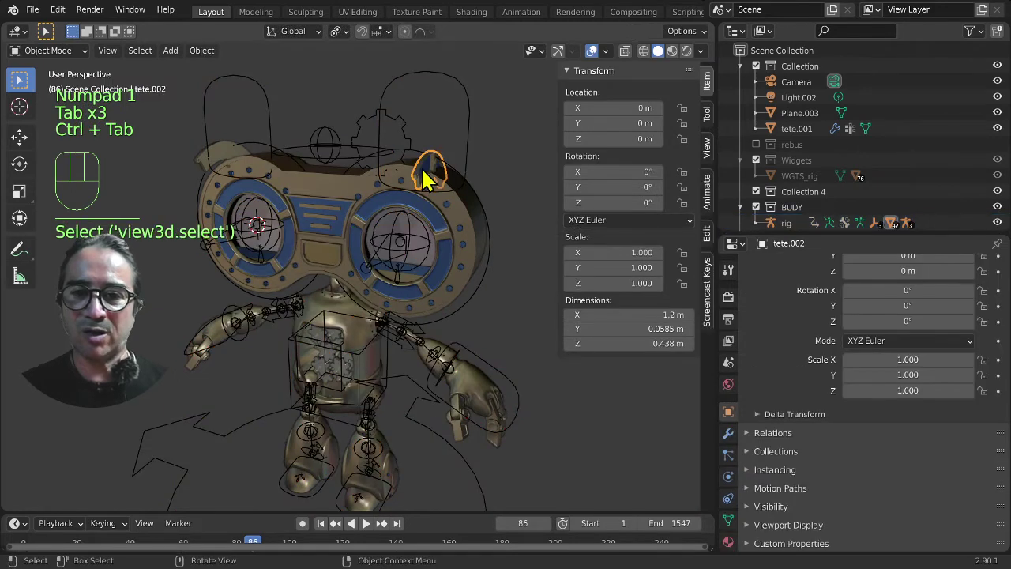
{"action": "key", "text": "KP_7"}
{"action": "scroll", "coordinate": [422, 445], "scroll_direction": "up", "scroll_amount": 4}
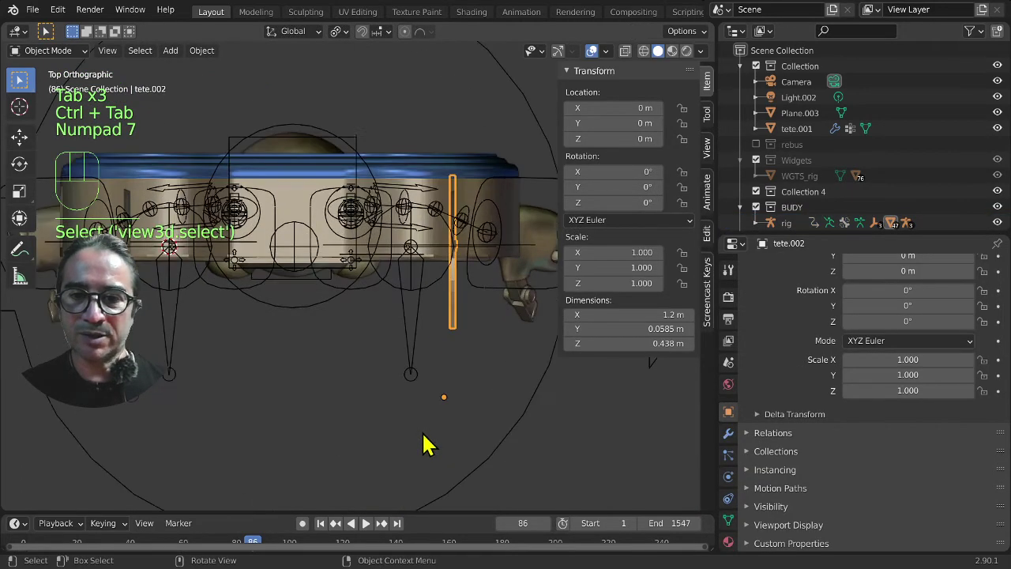
{"action": "middle_click_drag", "start_coordinate": [466, 395], "coordinate": [467, 435], "text": "shift"}
{"action": "key", "text": "r"}
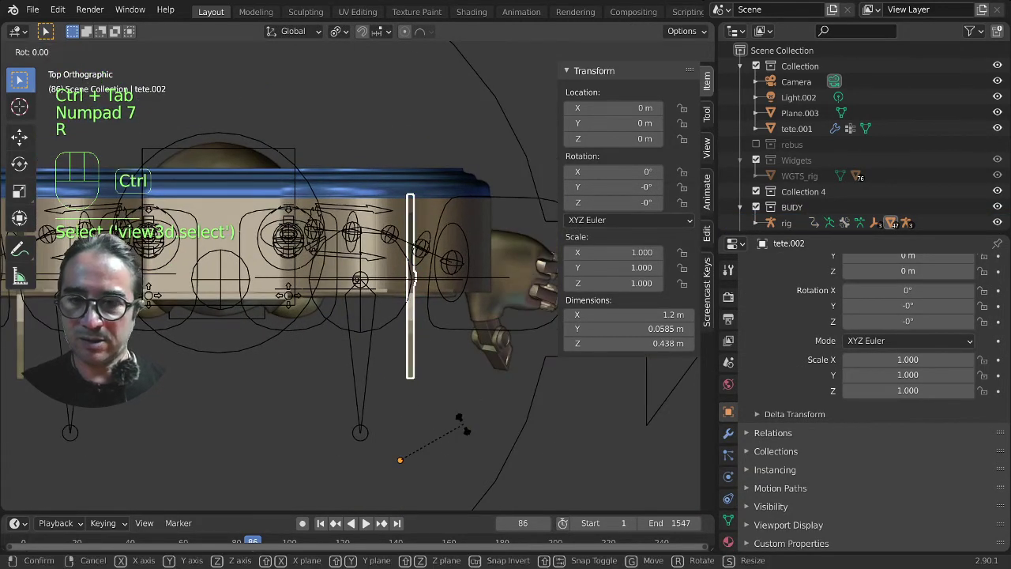
{"action": "right_click", "coordinate": [314, 389]}
{"action": "scroll", "coordinate": [425, 415], "scroll_direction": "down", "scroll_amount": 3}
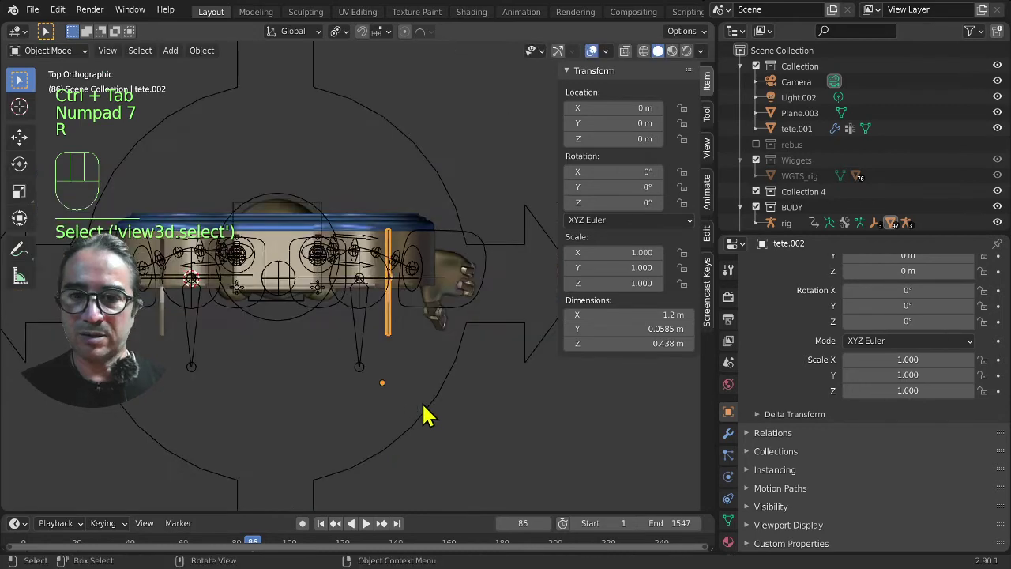
Step: Rotate the whole tete.002 mesh in Edit Mode, from the top view with 5° snapping, until it lies parallel to the face
{"action": "key", "text": "Tab"}
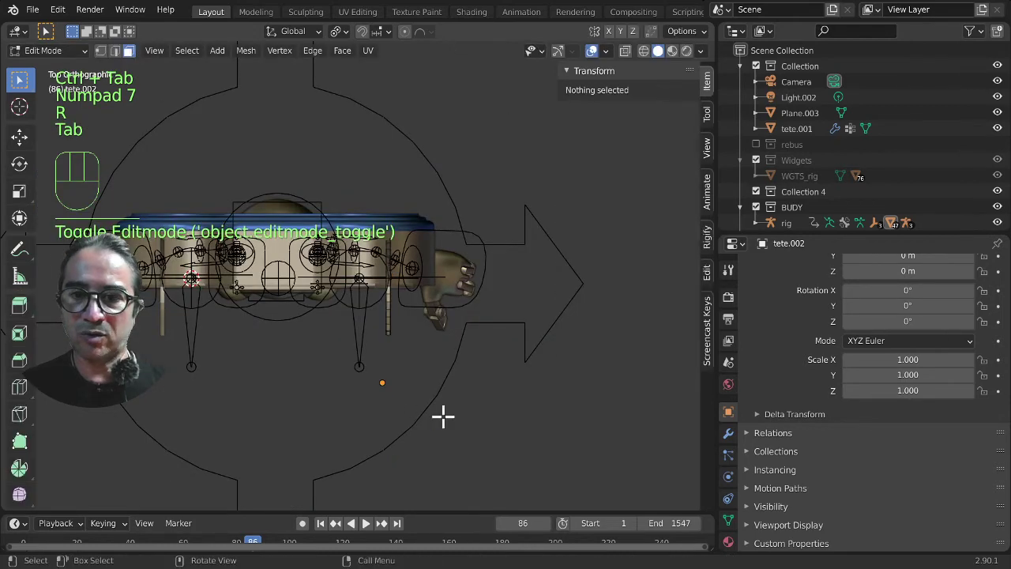
{"action": "scroll", "coordinate": [474, 407], "scroll_direction": "up", "scroll_amount": 2}
{"action": "key", "text": "a"}
{"action": "key", "text": "r"}
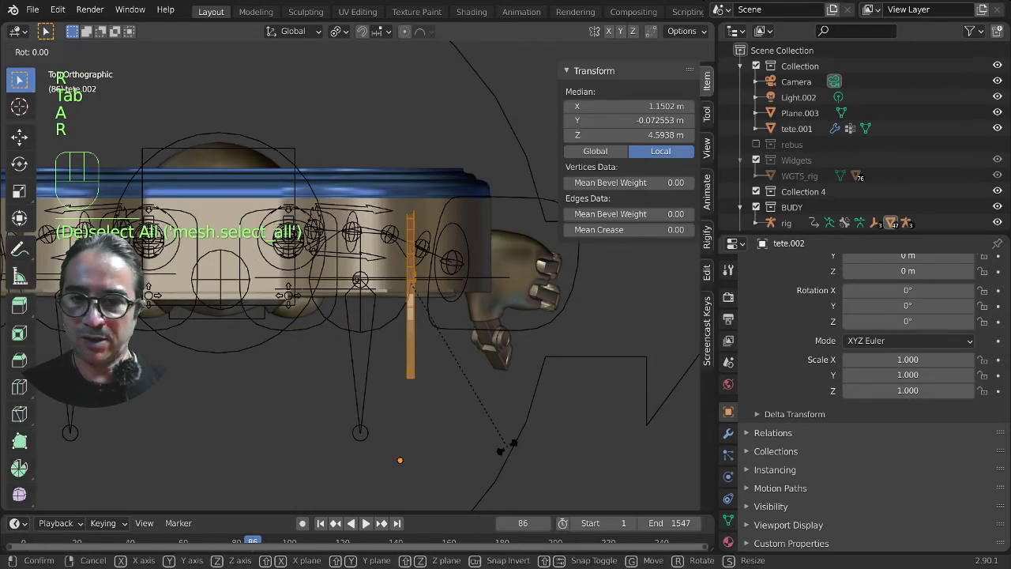
{"action": "key", "text": "ctrl"}
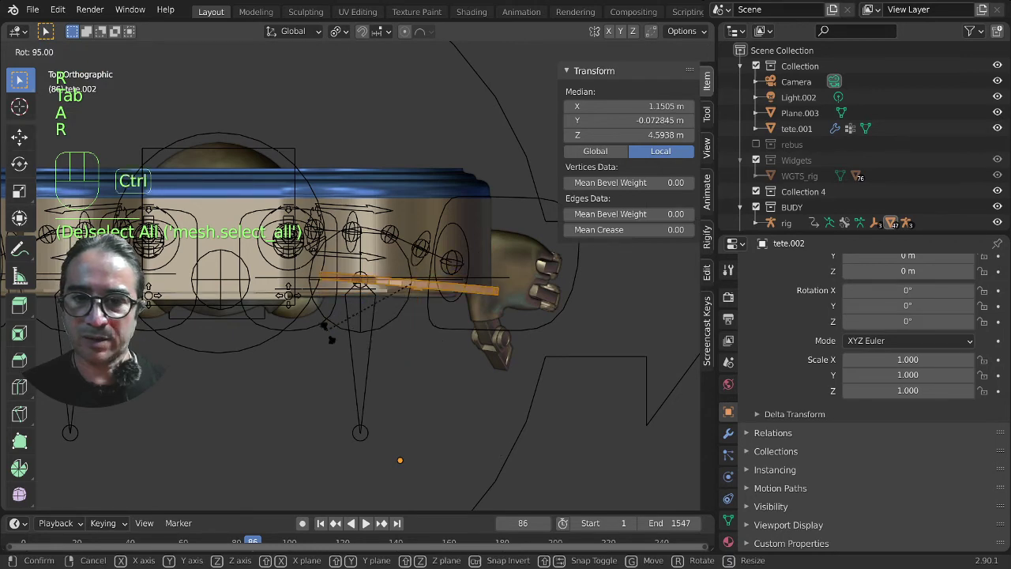
{"action": "left_click", "coordinate": [330, 340]}
{"action": "key", "text": "r"}
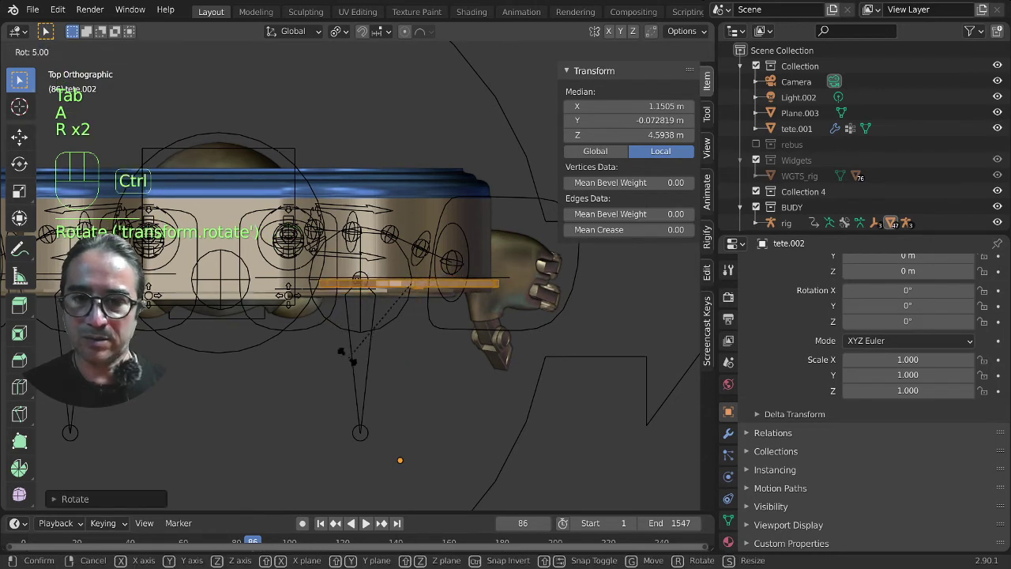
{"action": "left_click", "coordinate": [346, 356]}
Step: Move the tete.002 mesh slightly forward along the Y axis and check its placement from the front
{"action": "key", "text": "g"}
{"action": "key", "text": "y"}
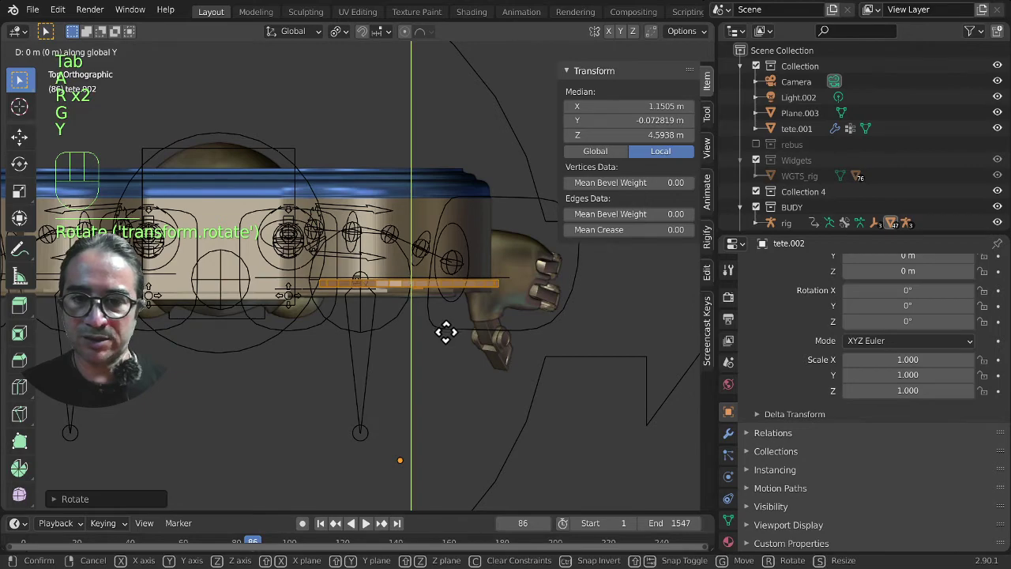
{"action": "left_click", "coordinate": [445, 357]}
{"action": "middle_click_drag", "start_coordinate": [445, 359], "coordinate": [442, 276]}
{"action": "key", "text": "KP_1"}
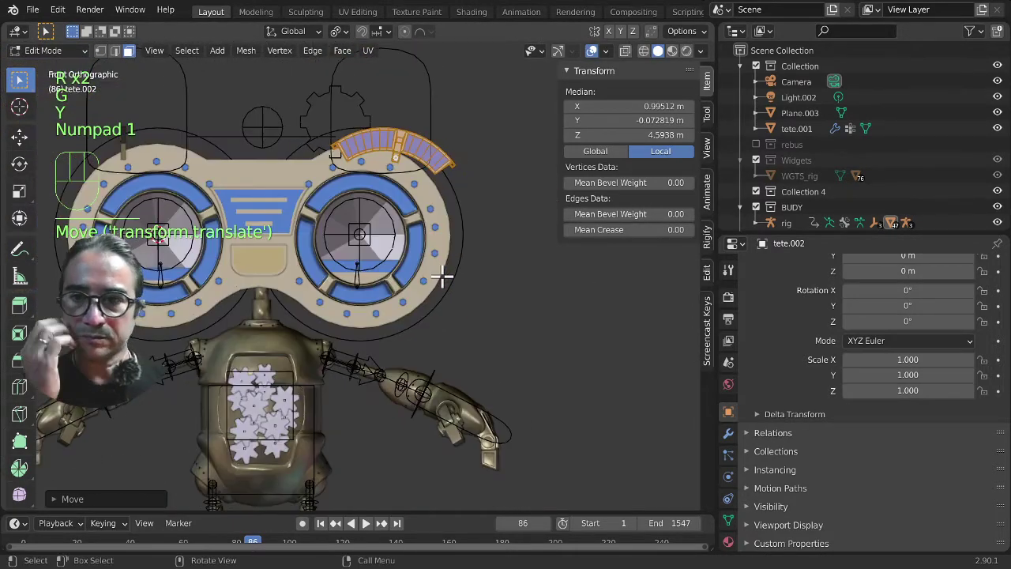
Step: Tilt the tete.002 mesh by about 9° in the front view to follow the eye rim, and return to Object Mode
{"action": "middle_click_drag", "start_coordinate": [511, 323], "coordinate": [533, 333], "text": "shift"}
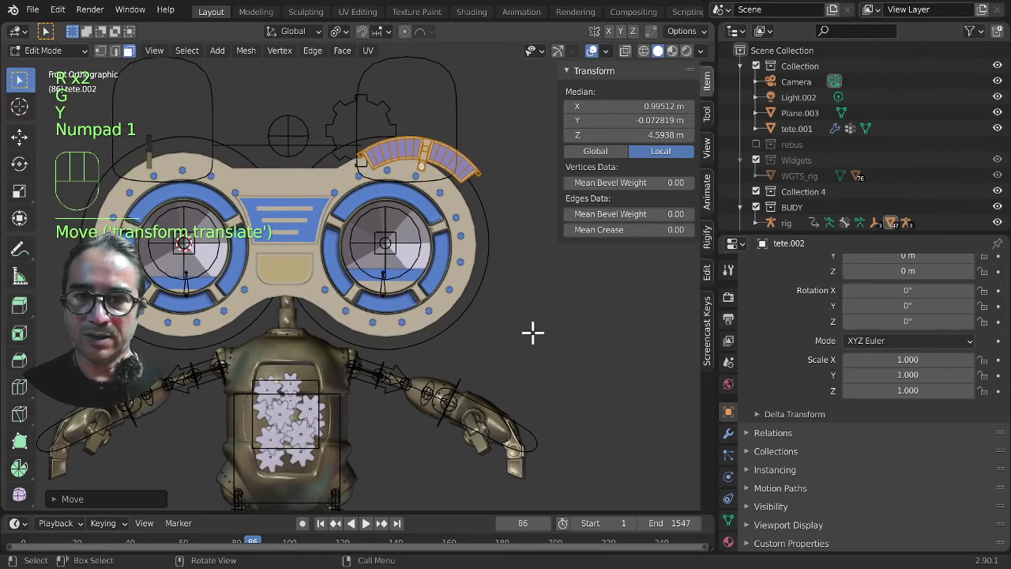
{"action": "key", "text": "r"}
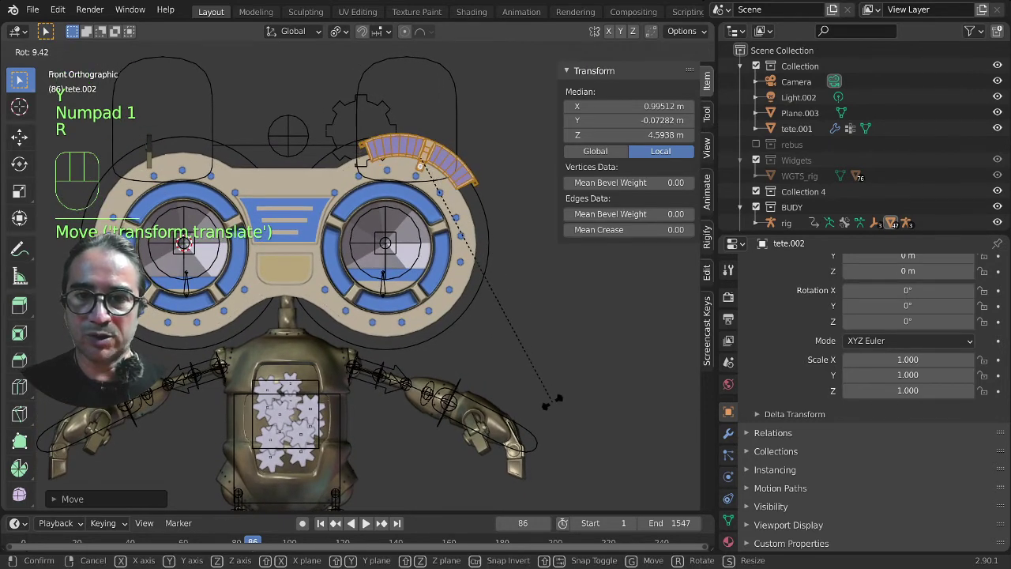
{"action": "left_click", "coordinate": [553, 402]}
{"action": "key", "text": "Tab"}
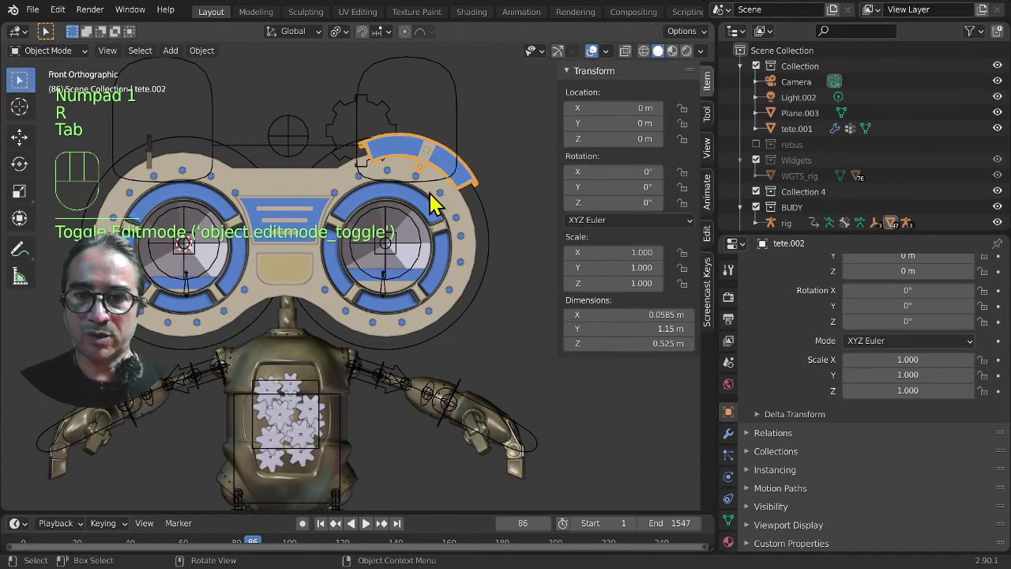
Step: Test the left eyelid control by rotating the centre-iri.L.002 bone in Pose Mode, cancel the rotation and return to Object Mode
{"action": "left_click", "coordinate": [461, 117]}
{"action": "left_click", "coordinate": [462, 115]}
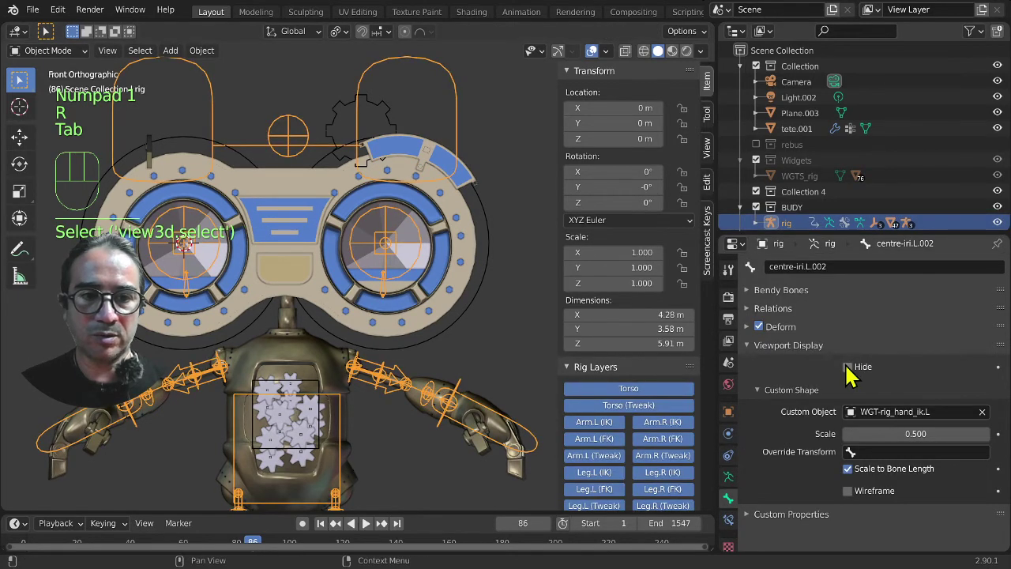
{"action": "left_click", "coordinate": [728, 476]}
{"action": "scroll", "coordinate": [826, 328], "scroll_direction": "up", "scroll_amount": 2}
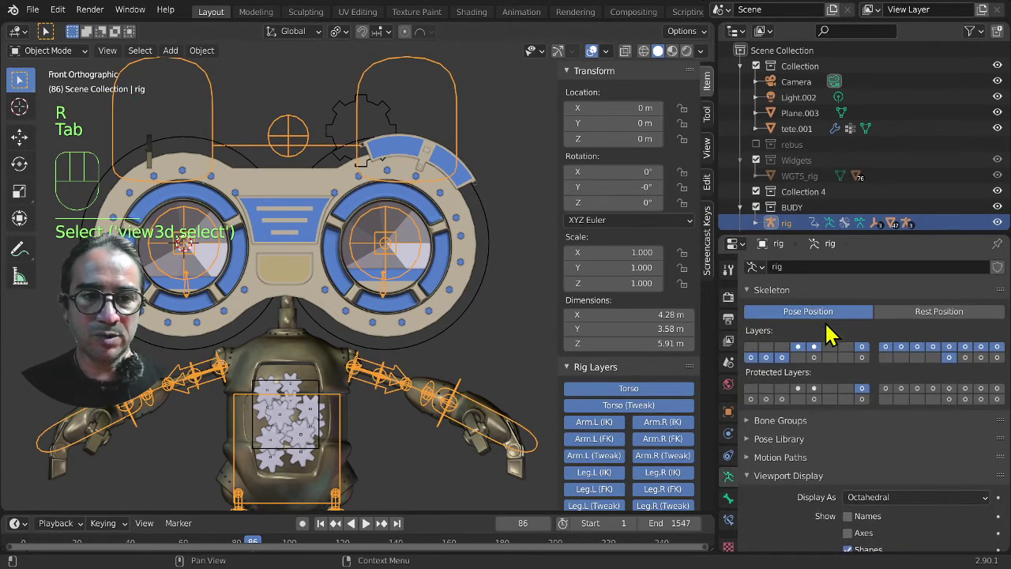
{"action": "key", "text": "ctrl+Tab"}
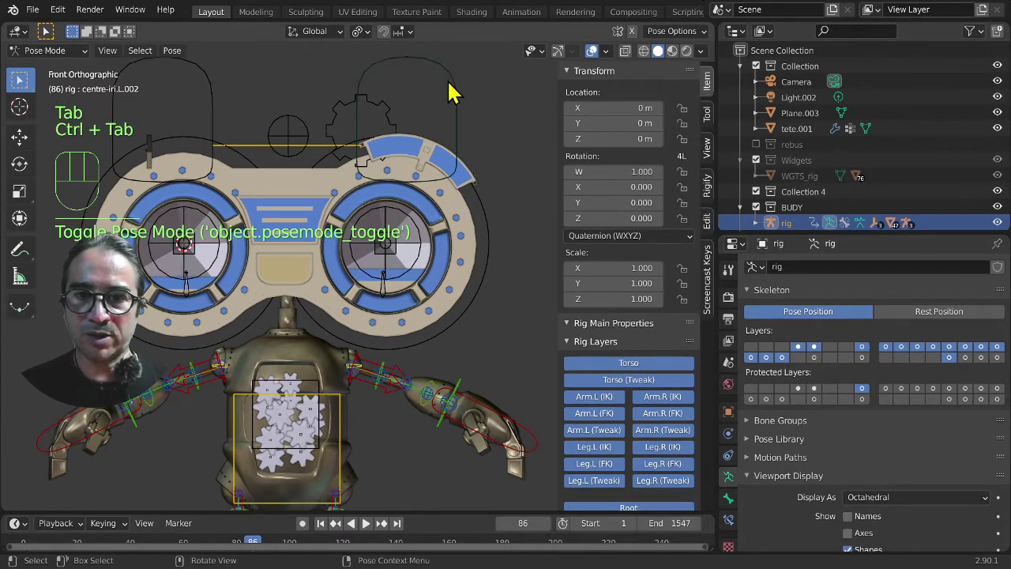
{"action": "left_click", "coordinate": [464, 111]}
{"action": "key", "text": "r"}
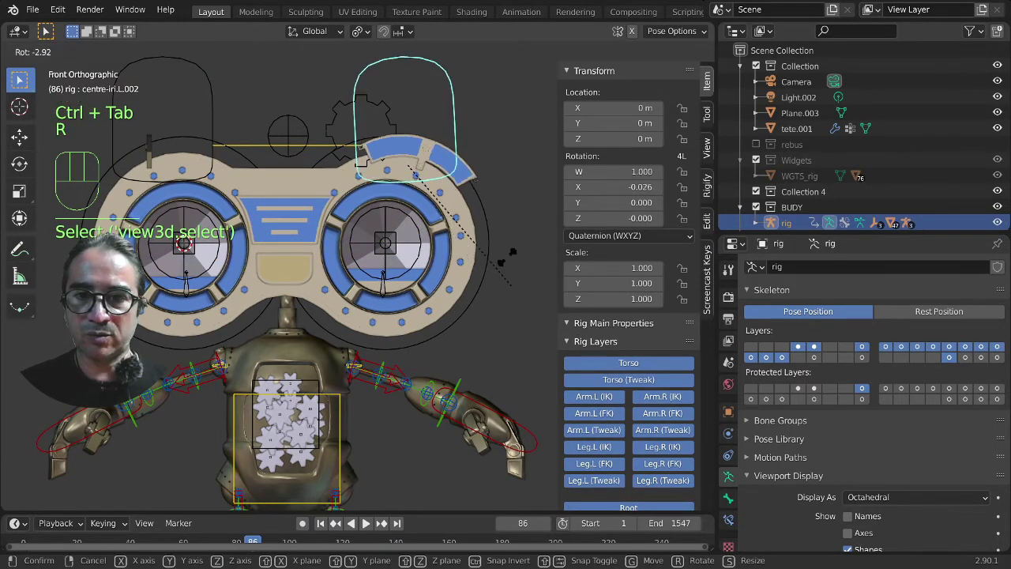
{"action": "right_click", "coordinate": [233, 170]}
{"action": "left_click", "coordinate": [158, 171]}
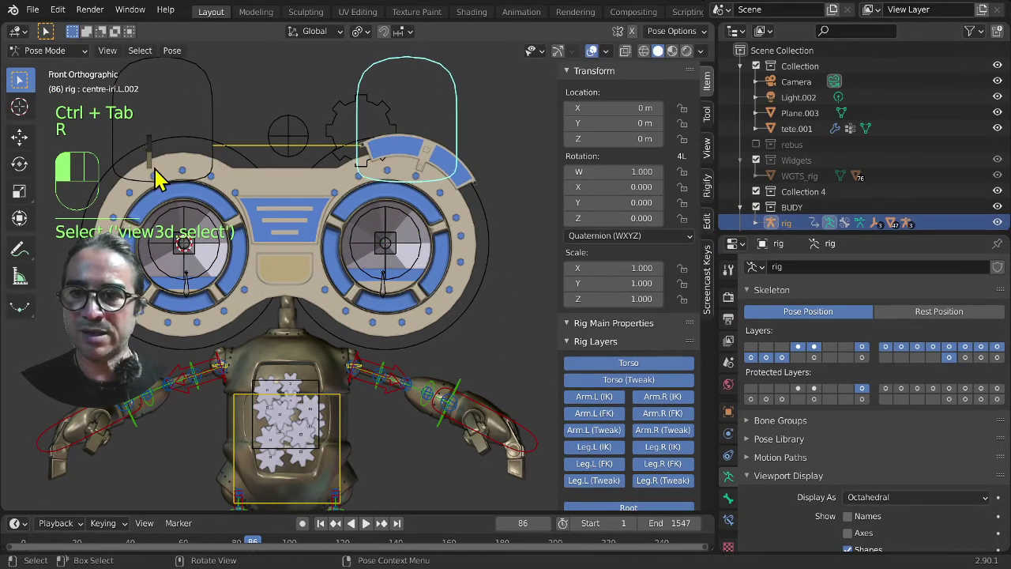
{"action": "key", "text": "ctrl+Tab"}
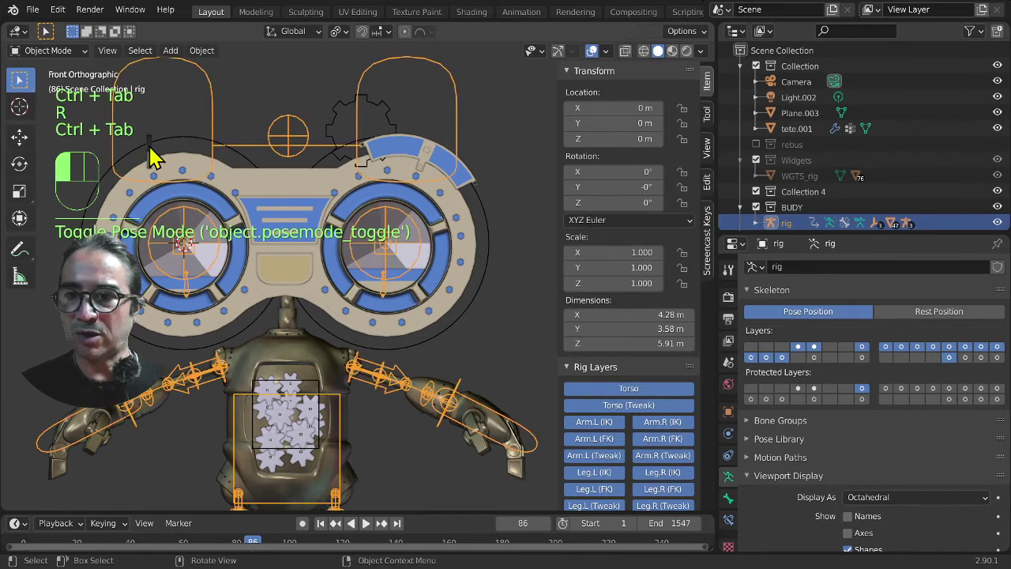
Step: Select the opposite eyelid mesh tete.003 and rotate all of its geometry 90° about the Z axis in Edit Mode
{"action": "left_click", "coordinate": [148, 156]}
{"action": "middle_click_drag", "start_coordinate": [199, 219], "coordinate": [391, 304], "text": "shift"}
{"action": "scroll", "coordinate": [387, 300], "scroll_direction": "up", "scroll_amount": 2}
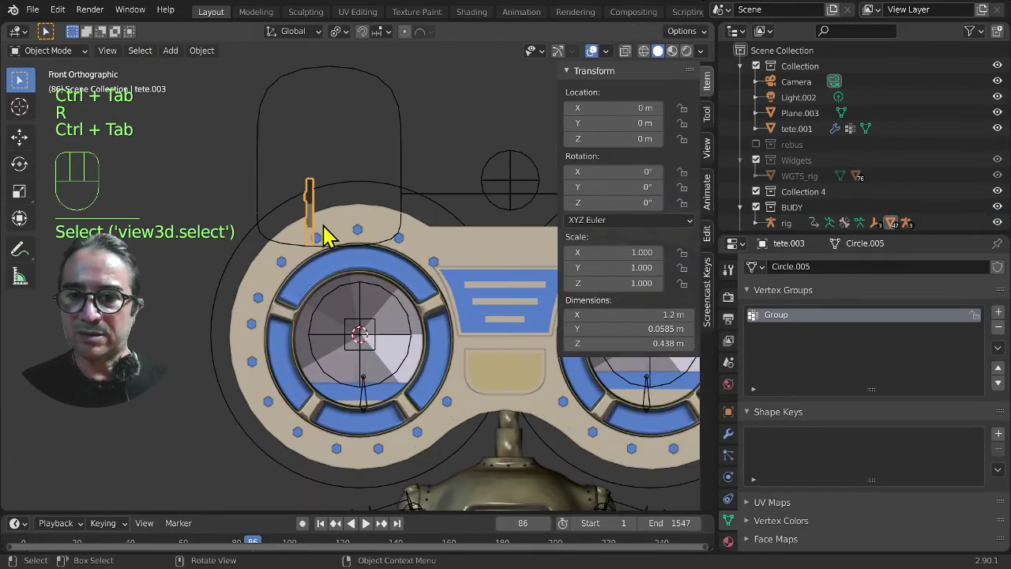
{"action": "key", "text": "ctrl+Tab"}
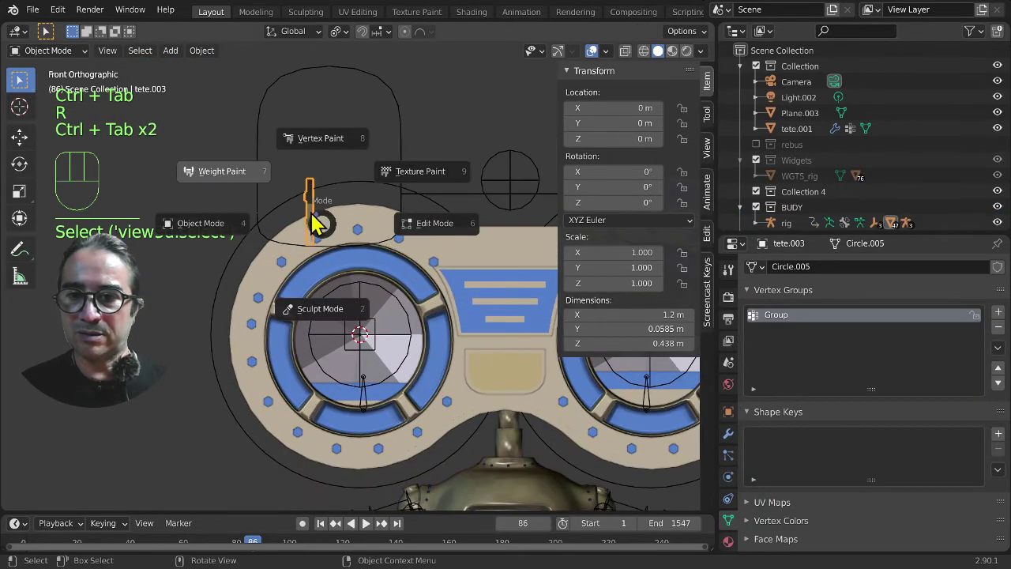
{"action": "left_click", "coordinate": [427, 223]}
{"action": "key", "text": "a"}
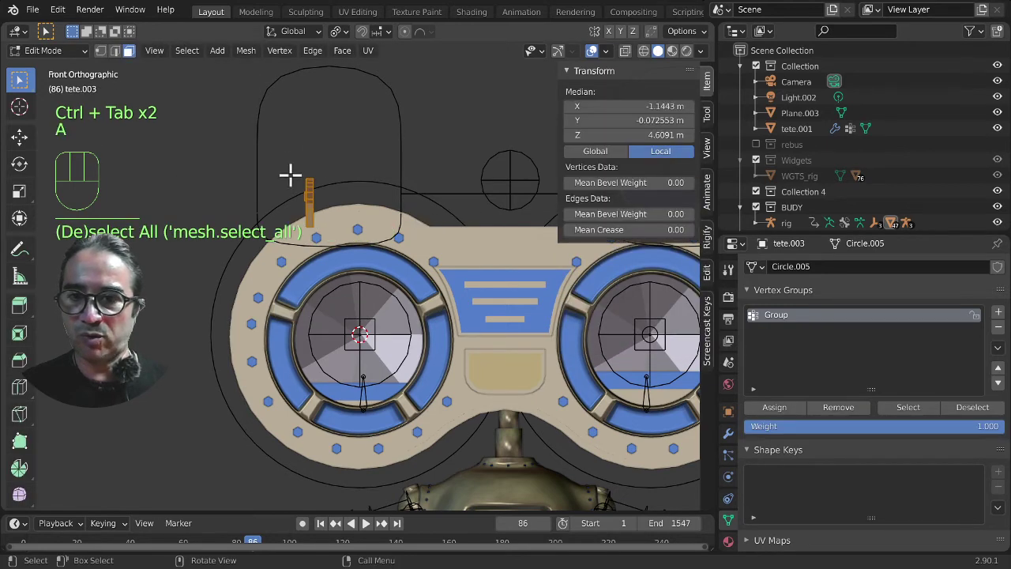
{"action": "type", "text": "rz"}
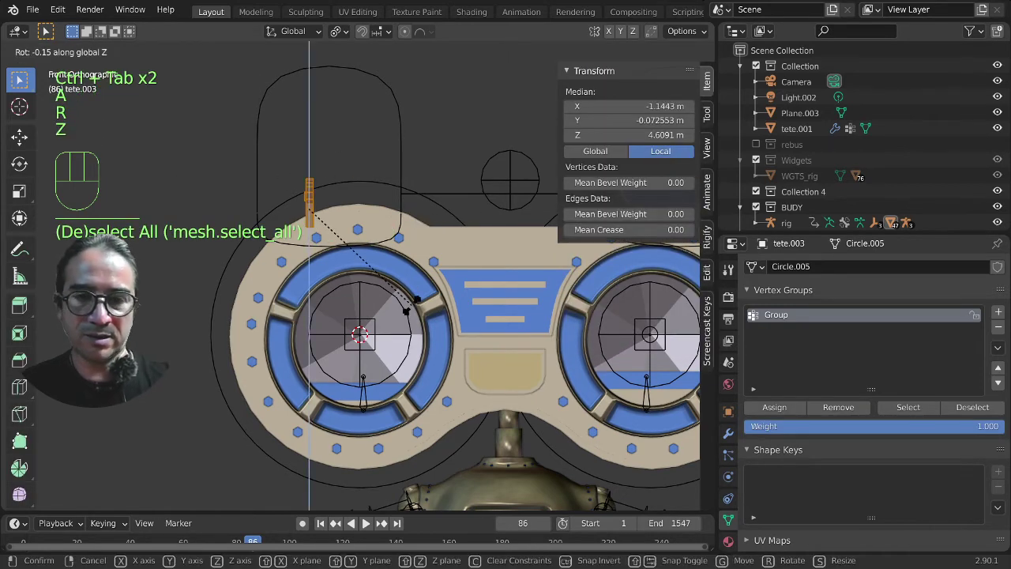
{"action": "type", "text": "90"}
{"action": "key", "text": "Return"}
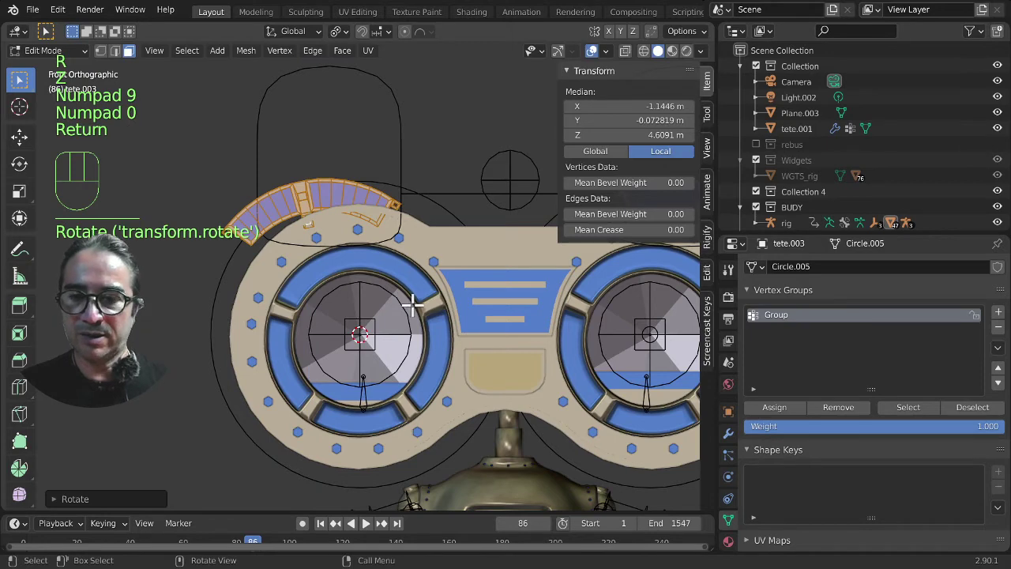
Step: Tilt the tete.003 mesh in the front view to follow the eye rim and shift it forward along the Y axis
{"action": "key", "text": "r"}
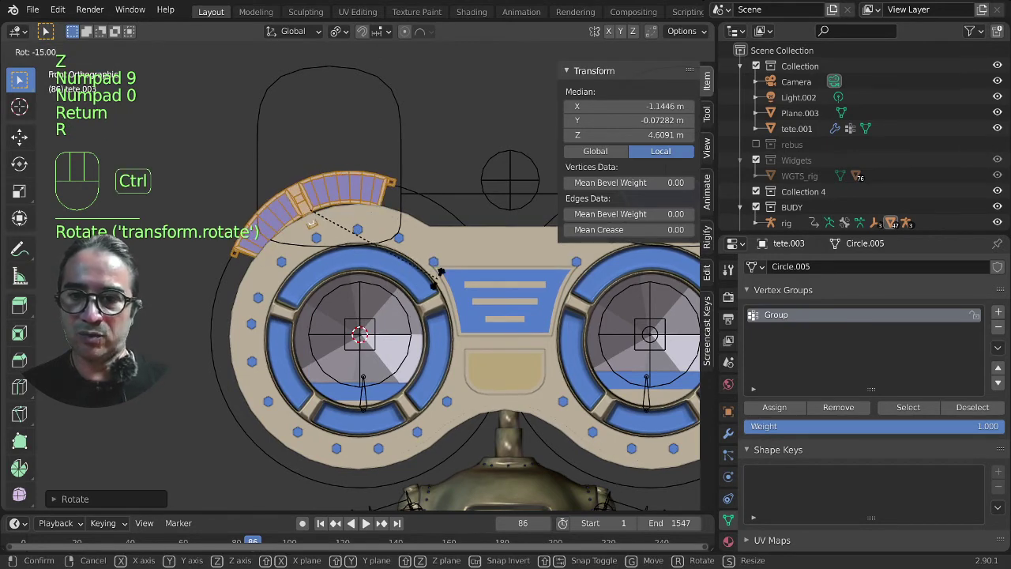
{"action": "left_click", "coordinate": [436, 282]}
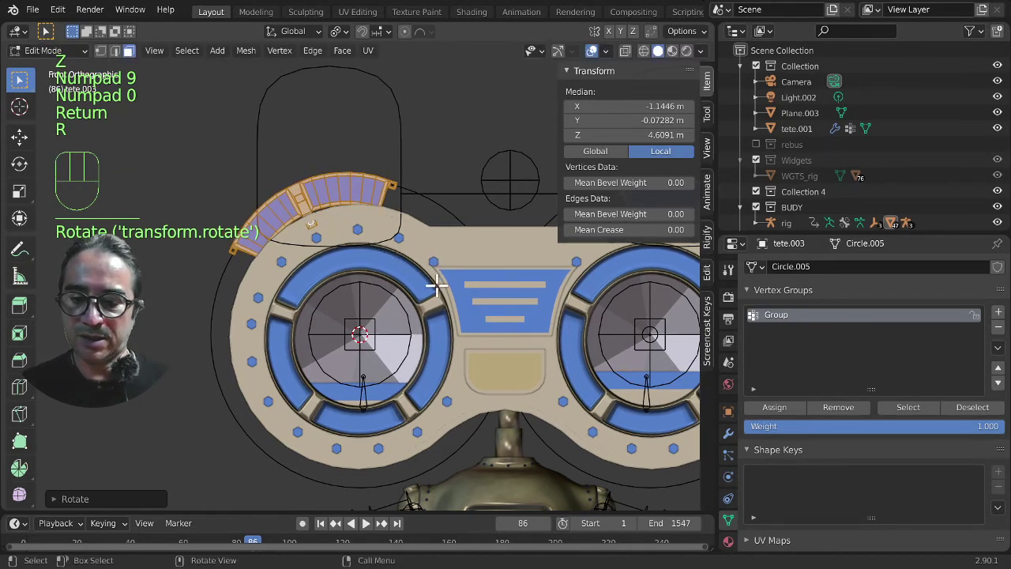
{"action": "key", "text": "g"}
{"action": "key", "text": "y"}
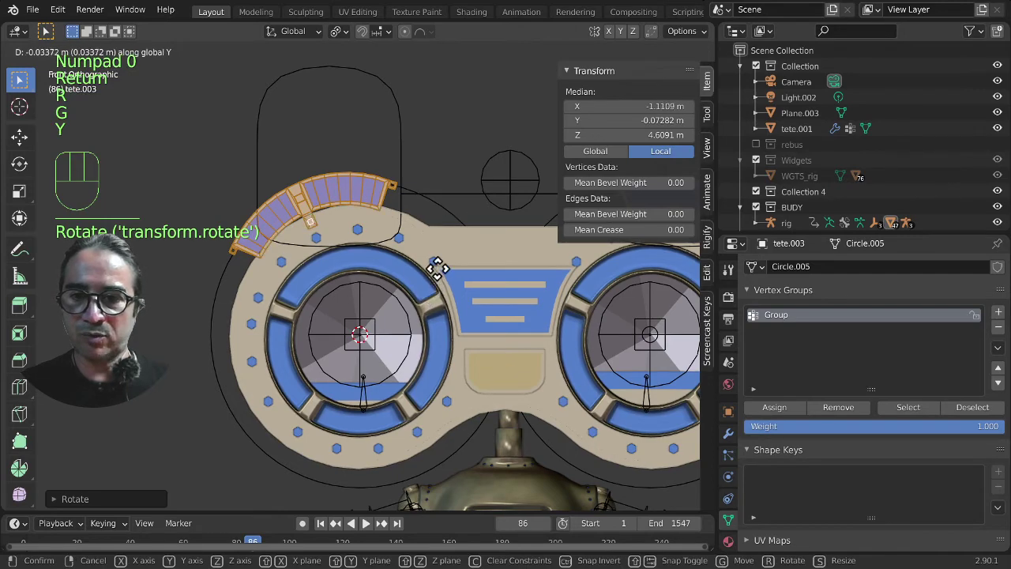
{"action": "left_click", "coordinate": [438, 260]}
Step: Fine-tune the tete.003 mesh along the Y axis from a side angle and return to Object Mode in front view
{"action": "middle_click_drag", "start_coordinate": [438, 261], "coordinate": [429, 377]}
{"action": "key", "text": "g"}
{"action": "key", "text": "y"}
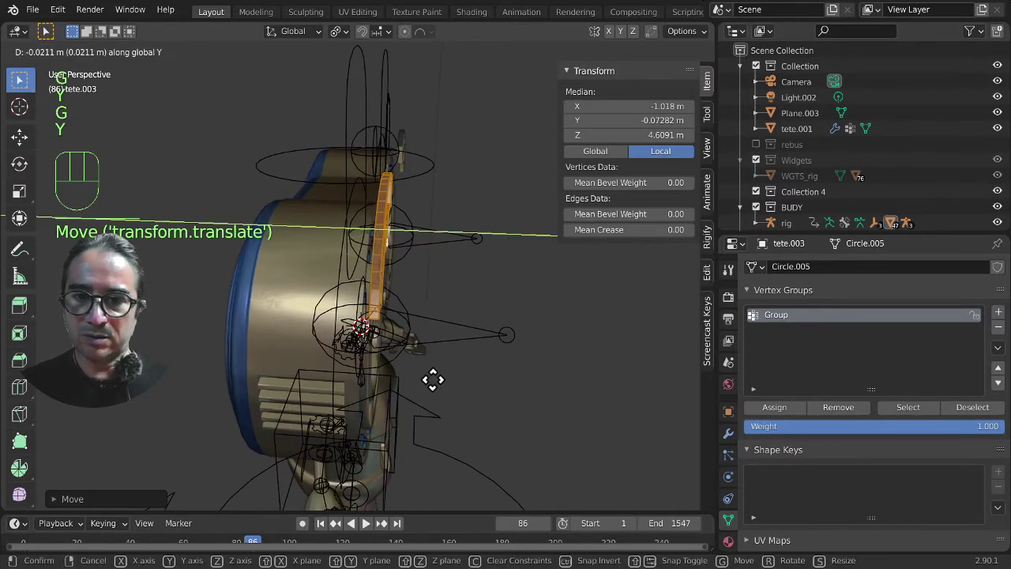
{"action": "left_click", "coordinate": [436, 386]}
{"action": "key", "text": "Tab"}
{"action": "key", "text": "KP_1"}
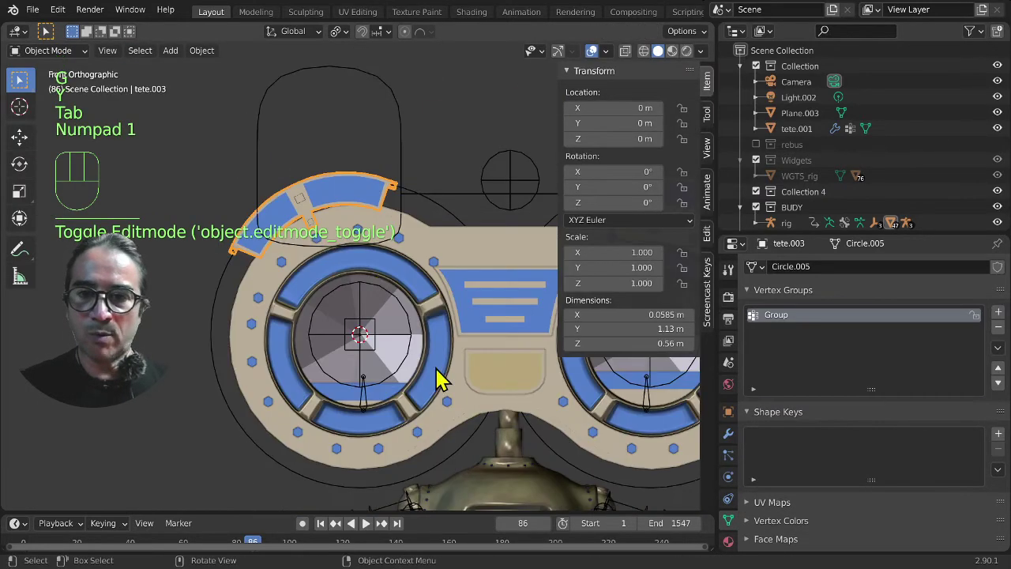
Step: Test the centre-iri.R.002 eyelid control in Pose Mode by rotating and moving it, cancelling each transform
{"action": "left_click", "coordinate": [400, 137], "text": "ctrl"}
{"action": "key", "text": "ctrl+Tab"}
{"action": "left_click", "coordinate": [400, 135]}
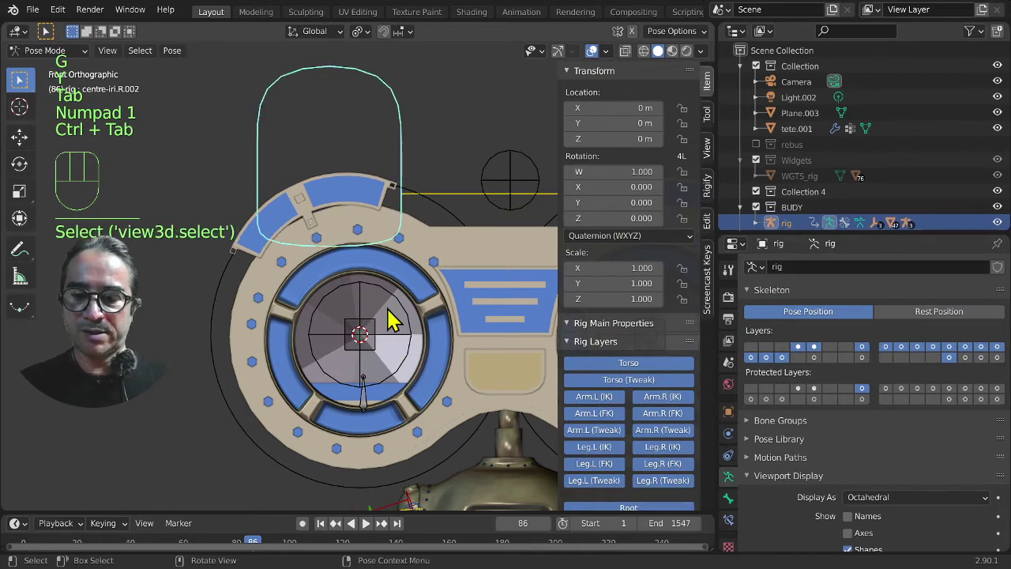
{"action": "key", "text": "r"}
{"action": "right_click", "coordinate": [440, 325]}
{"action": "scroll", "coordinate": [438, 347], "scroll_direction": "down", "scroll_amount": 5}
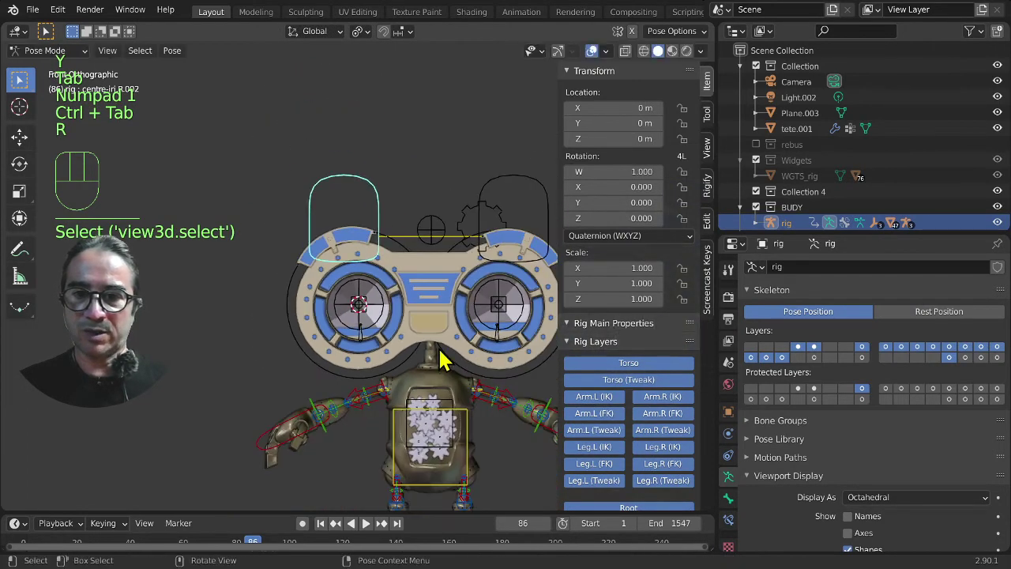
{"action": "middle_click_drag", "start_coordinate": [437, 348], "coordinate": [374, 330], "text": "shift"}
{"action": "scroll", "coordinate": [375, 330], "scroll_direction": "up", "scroll_amount": 2}
{"action": "key", "text": "g"}
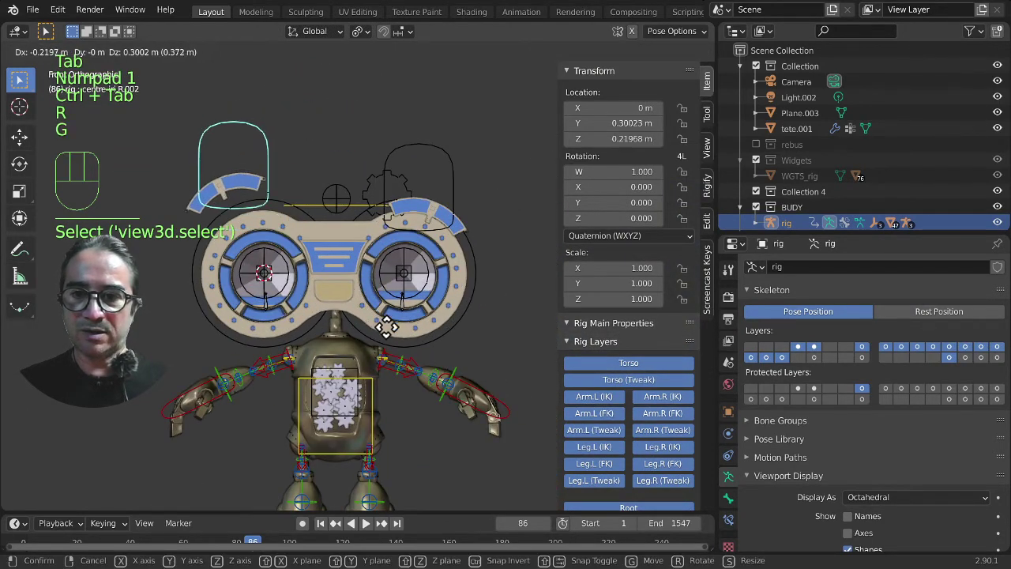
{"action": "right_click", "coordinate": [398, 323]}
{"action": "key", "text": "r"}
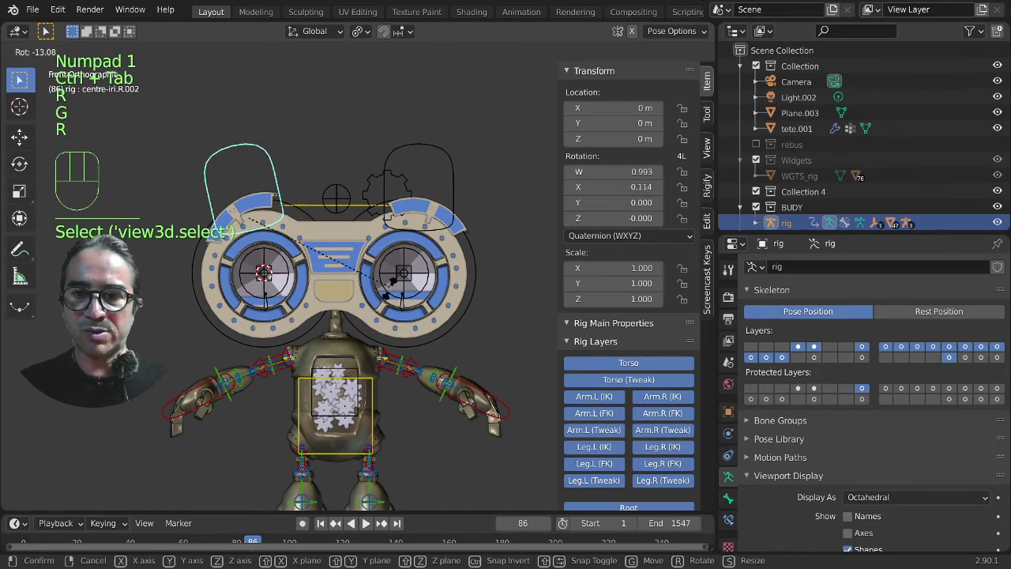
{"action": "right_click", "coordinate": [348, 278]}
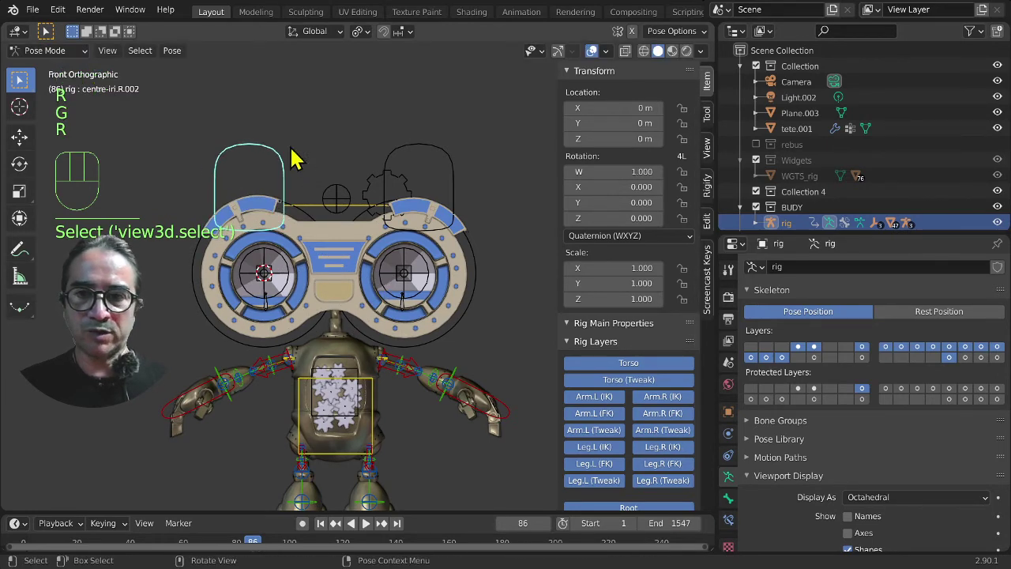
Step: Set the custom shape scale of the centre-iri.R.002 bone to 0.25
{"action": "left_click", "coordinate": [728, 498]}
{"action": "scroll", "coordinate": [914, 444], "scroll_direction": "down", "scroll_amount": 6}
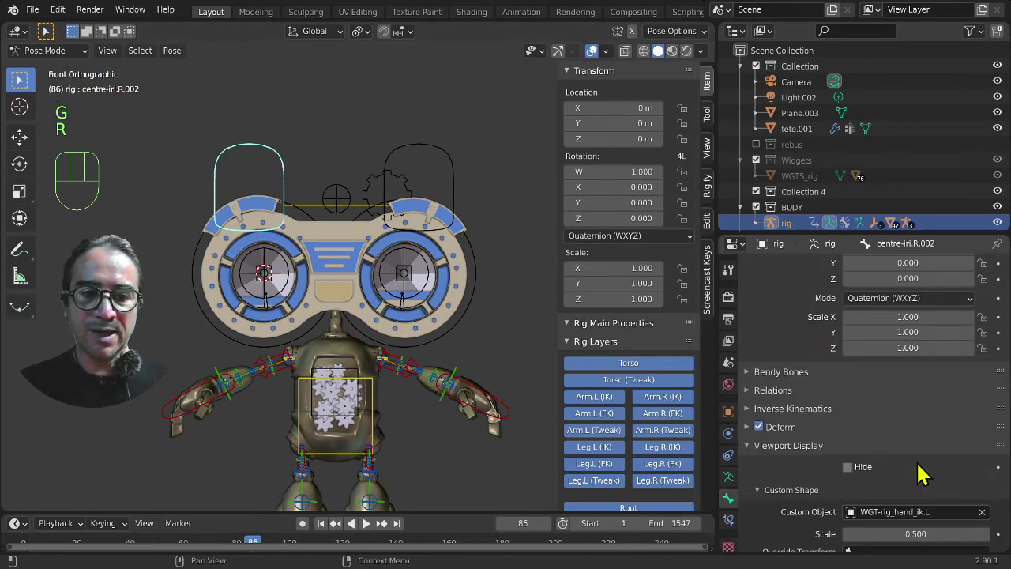
{"action": "left_click", "coordinate": [899, 441]}
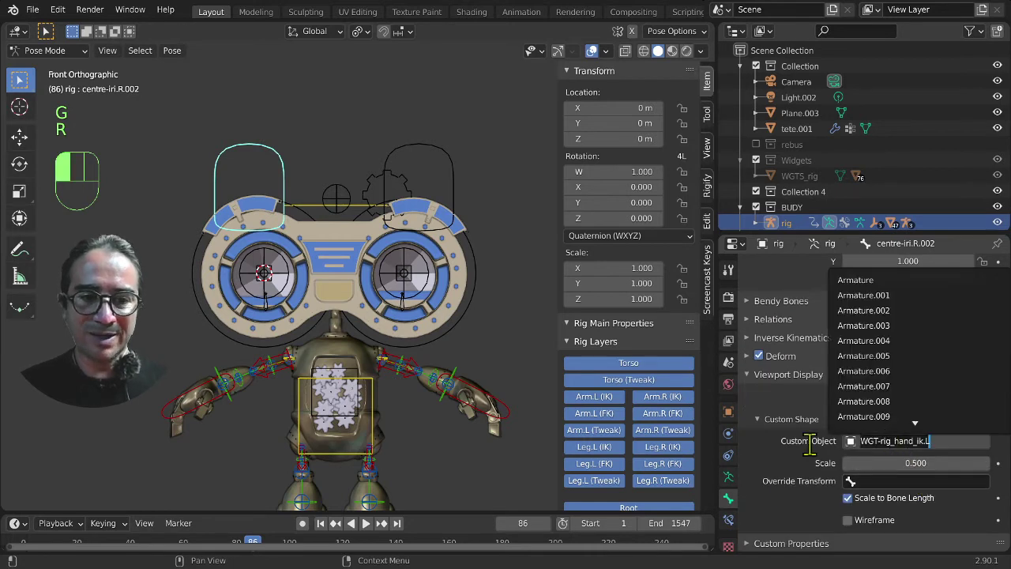
{"action": "key", "text": "Return"}
{"action": "left_click", "coordinate": [905, 463]}
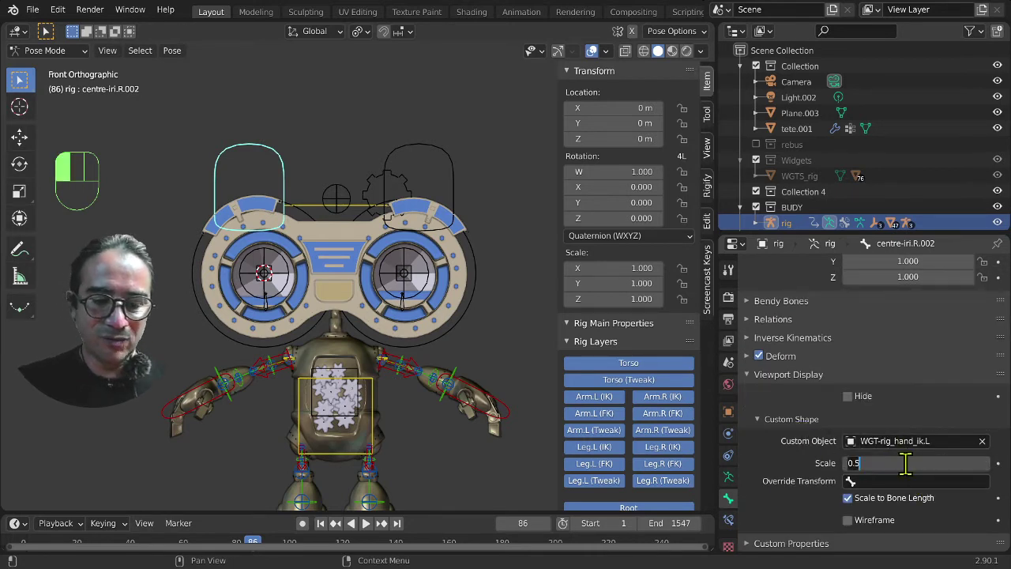
{"action": "type", "text": "0.25"}
{"action": "key", "text": "Return"}
{"action": "left_click_drag", "start_coordinate": [905, 463], "coordinate": [906, 463]}
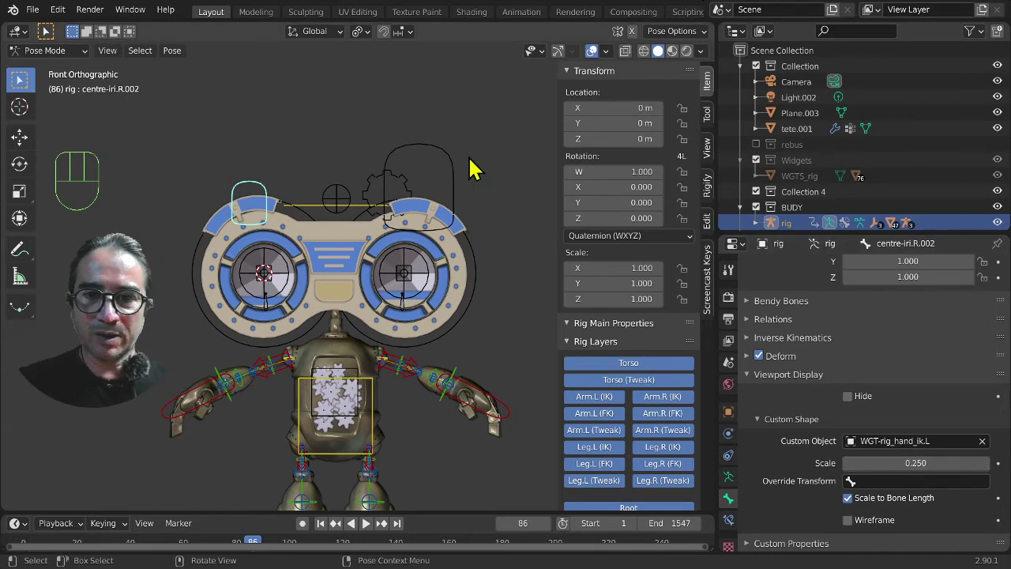
Step: Select the centre-iri.L.002 bone and set its custom shape scale to 0.2
{"action": "left_click", "coordinate": [469, 167]}
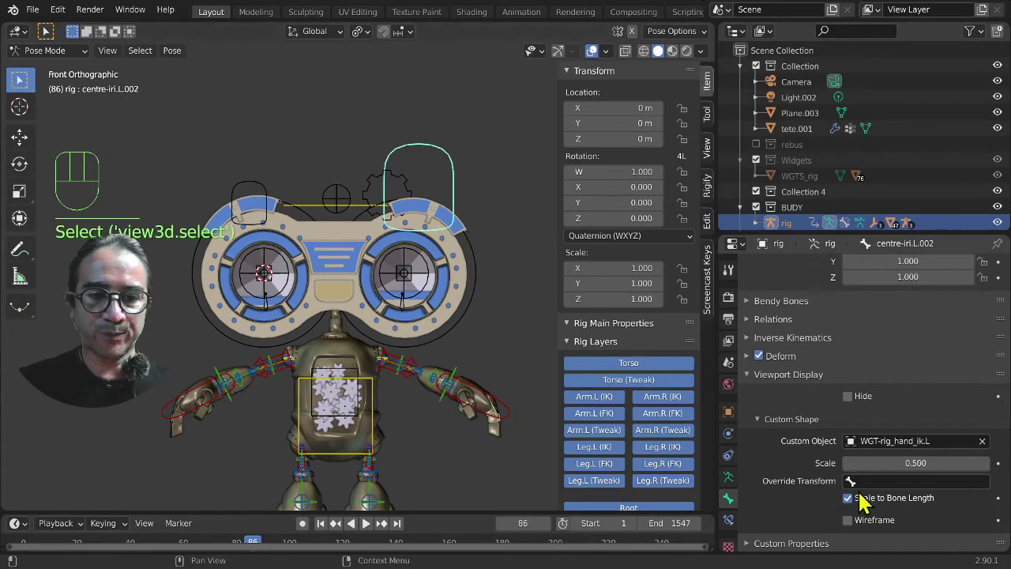
{"action": "left_click_drag", "start_coordinate": [903, 463], "coordinate": [902, 464]}
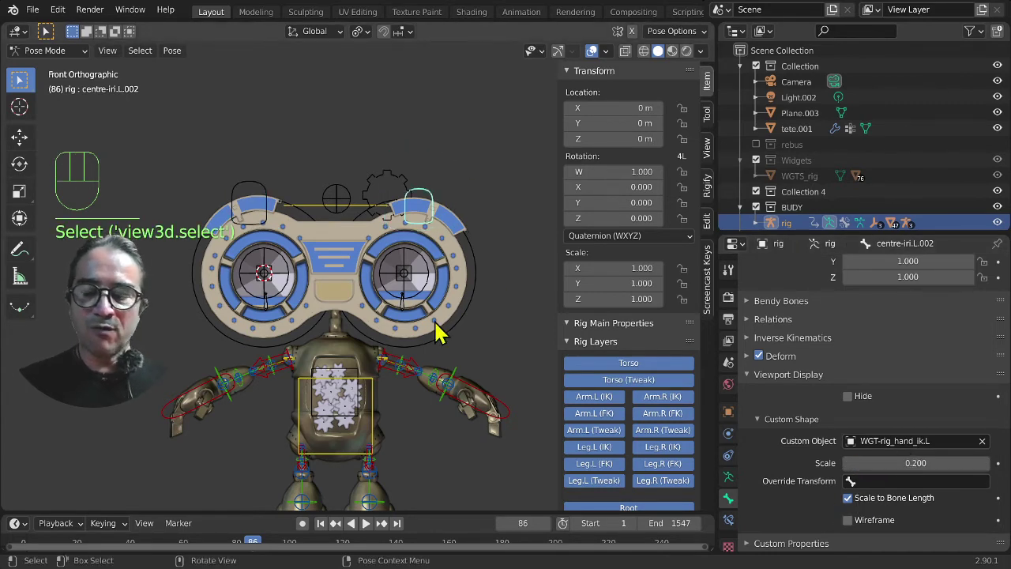
{"action": "middle_click_drag", "start_coordinate": [438, 332], "coordinate": [466, 334], "text": "shift"}
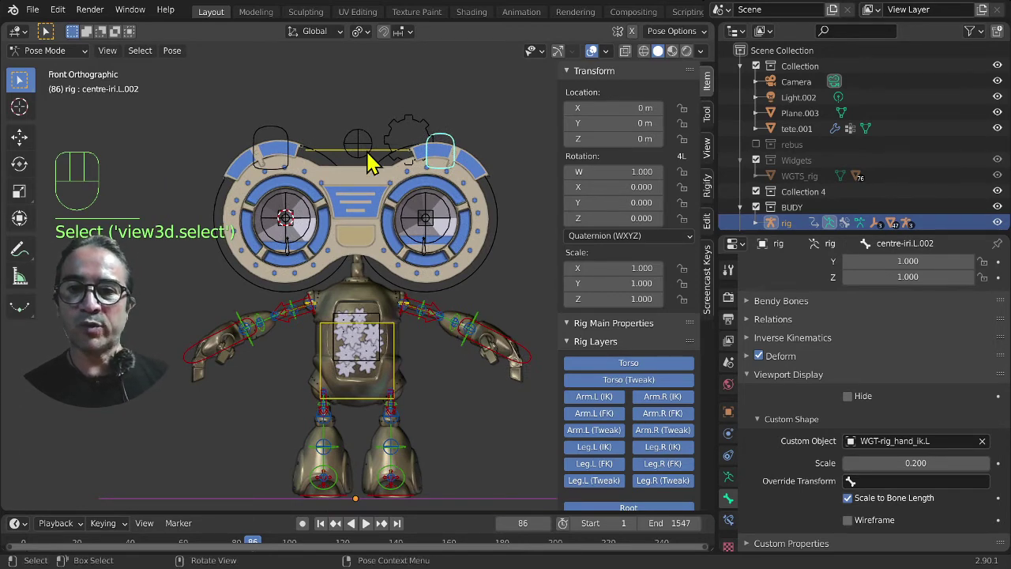
Step: Select the lower eyelid bone centre-iri.L.003 and test its free movement, cancelling the move
{"action": "middle_click_drag", "start_coordinate": [395, 259], "coordinate": [402, 284]}
{"action": "scroll", "coordinate": [453, 255], "scroll_direction": "up", "scroll_amount": 3}
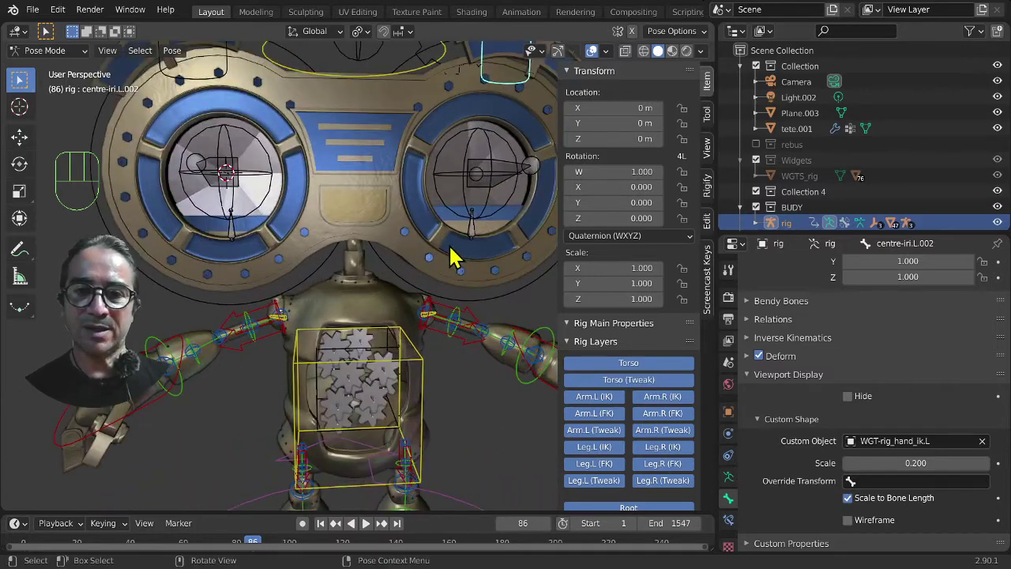
{"action": "left_click", "coordinate": [474, 235]}
{"action": "middle_click_drag", "start_coordinate": [469, 361], "coordinate": [388, 373]}
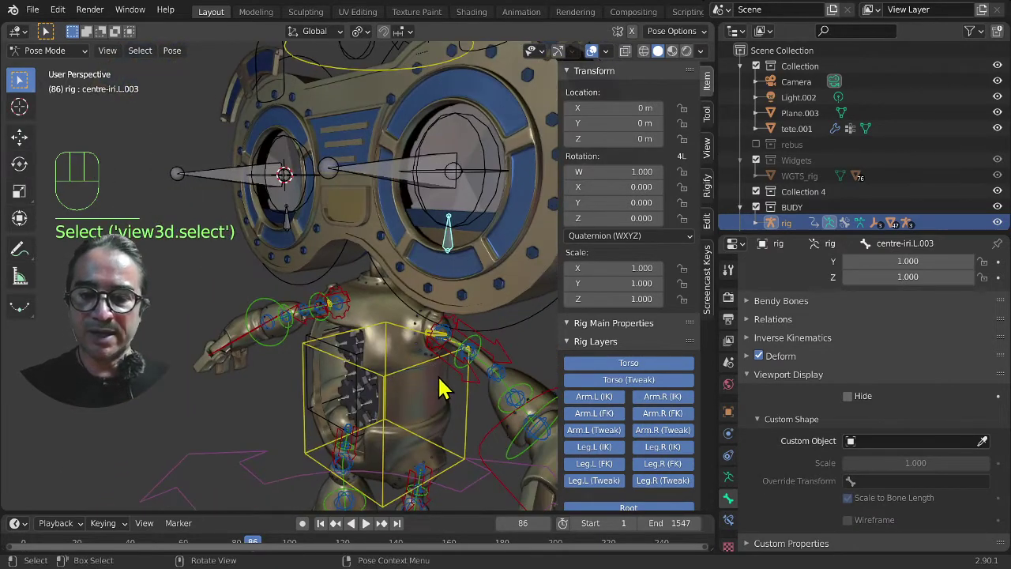
{"action": "key", "text": "g"}
{"action": "right_click", "coordinate": [396, 390]}
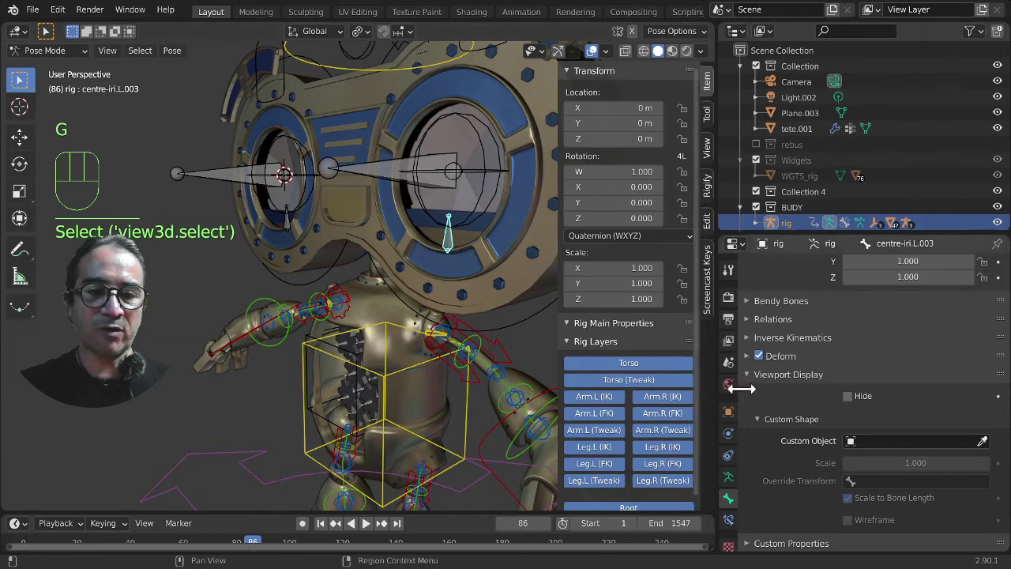
Step: Try locking the Y location of the centre-iri.L.003 bone and test it with a cancelled move
{"action": "left_click", "coordinate": [729, 477]}
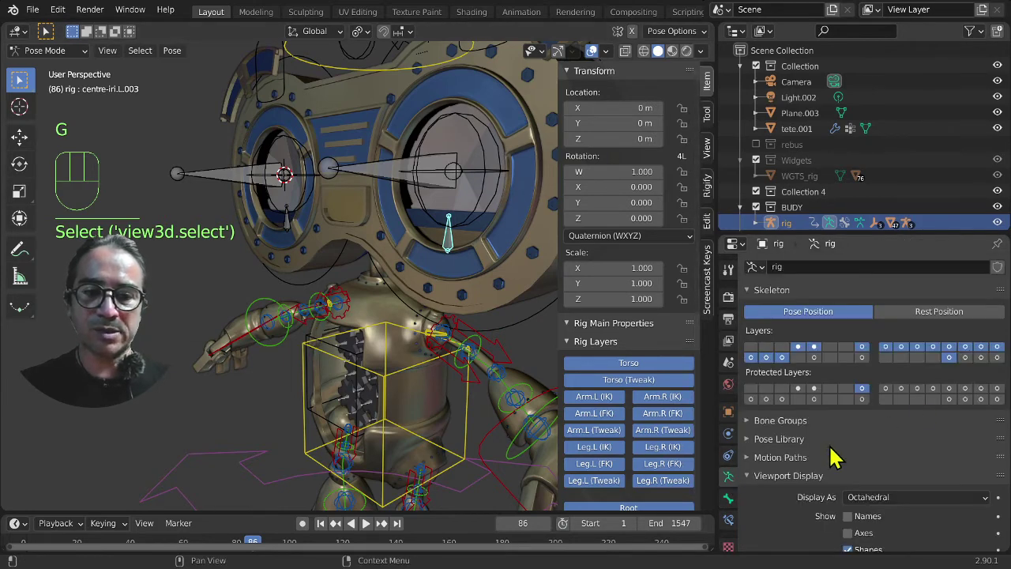
{"action": "scroll", "coordinate": [833, 457], "scroll_direction": "down", "scroll_amount": 2}
{"action": "left_click", "coordinate": [728, 498]}
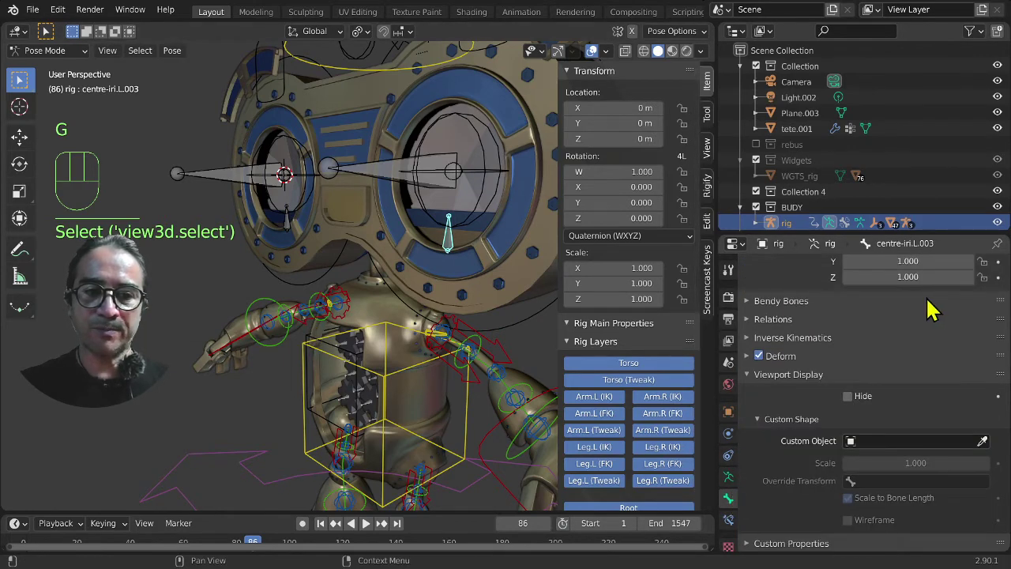
{"action": "scroll", "coordinate": [931, 332], "scroll_direction": "up", "scroll_amount": 6}
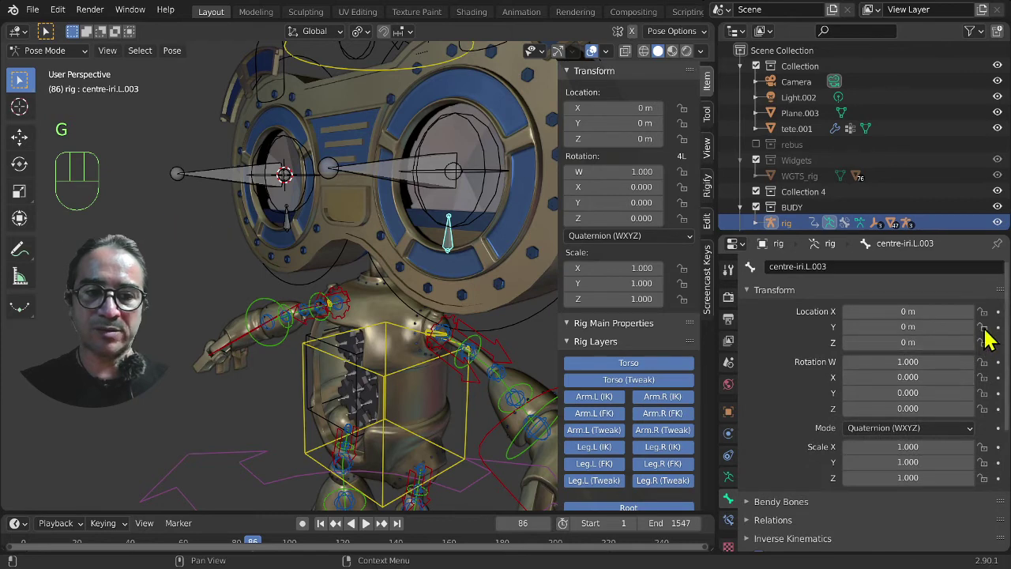
{"action": "left_click", "coordinate": [983, 327]}
{"action": "middle_click_drag", "start_coordinate": [530, 379], "coordinate": [395, 357]}
{"action": "key", "text": "g"}
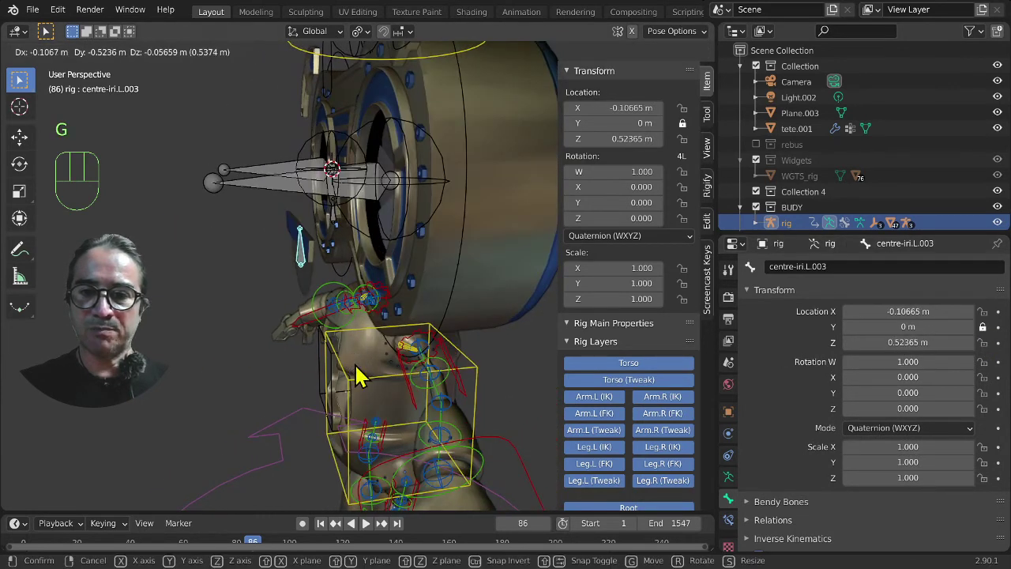
{"action": "key", "text": "Escape"}
Step: Try locking only the X location of centre-iri.L.003 and test it with a cancelled move
{"action": "left_click", "coordinate": [983, 311]}
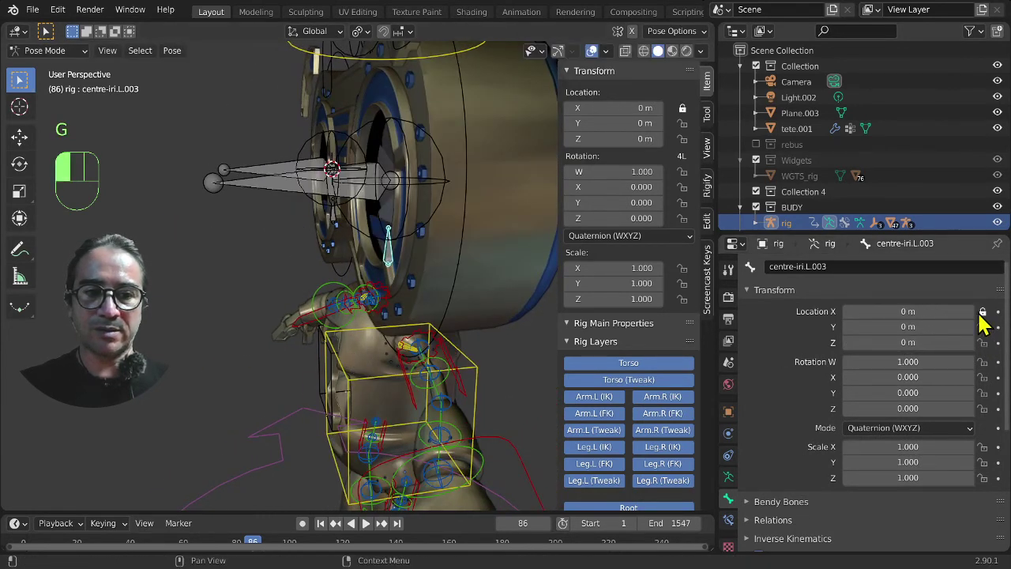
{"action": "key", "text": "g"}
{"action": "key", "text": "Escape"}
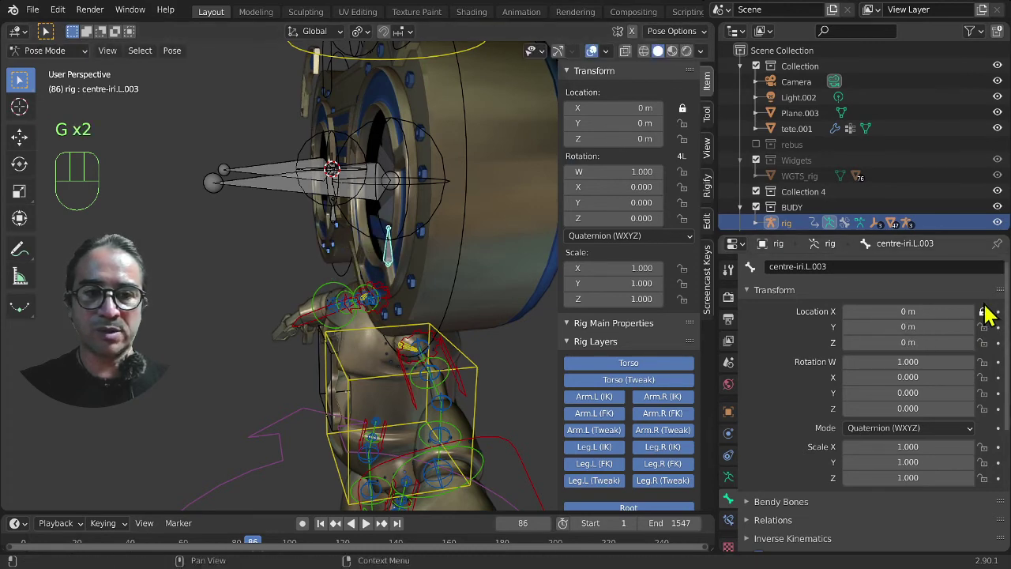
Step: Lock only the Z location of the centre-iri.L.003 bone and check the constraint with a cancelled move
{"action": "left_click", "coordinate": [983, 342]}
{"action": "key", "text": "g"}
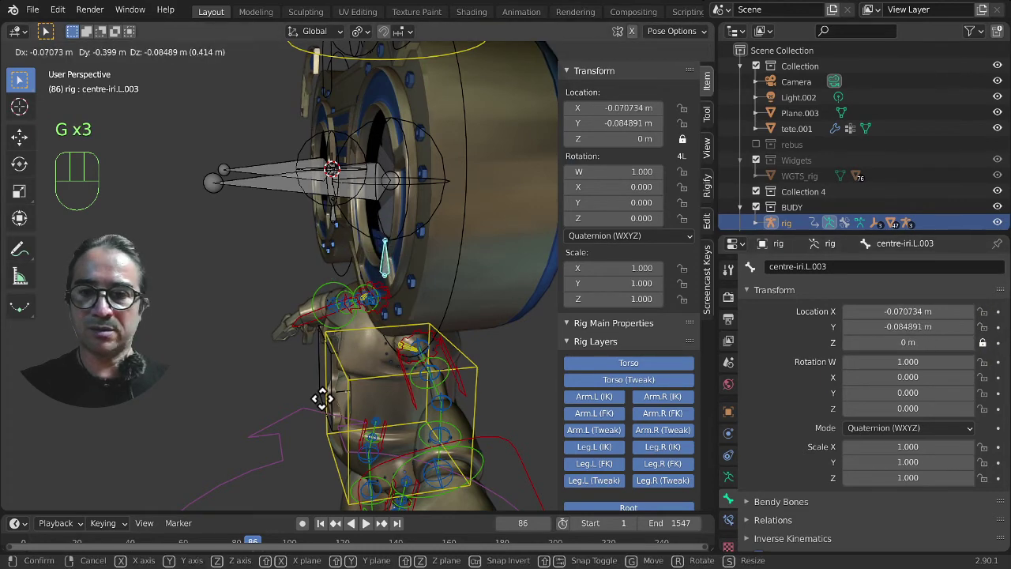
{"action": "key", "text": "Escape"}
{"action": "middle_click_drag", "start_coordinate": [305, 406], "coordinate": [359, 365]}
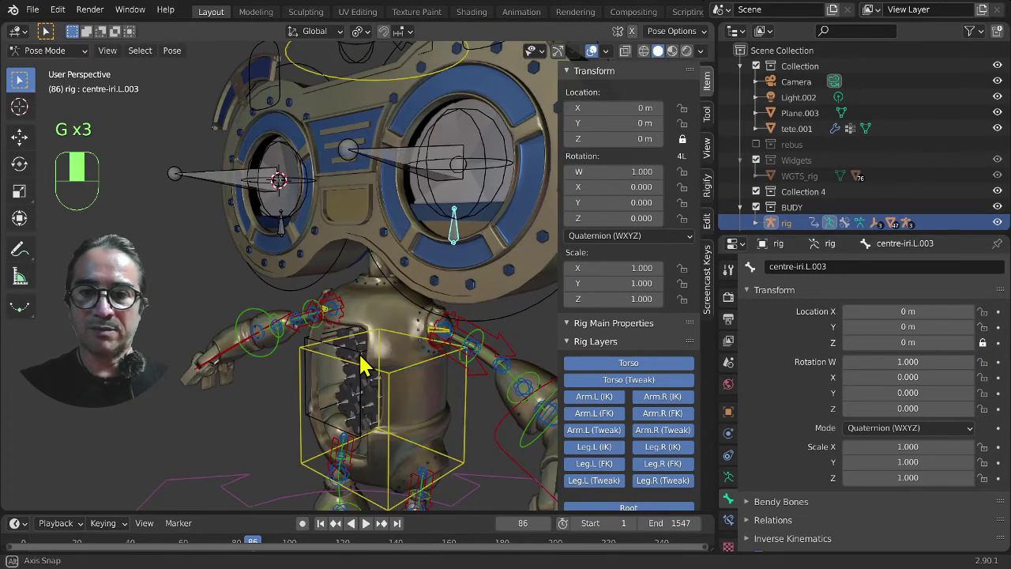
Step: Select the opposite lower eyelid bone centre-iri.R.003, lock its Z location and test it with a cancelled move
{"action": "left_click", "coordinate": [279, 224]}
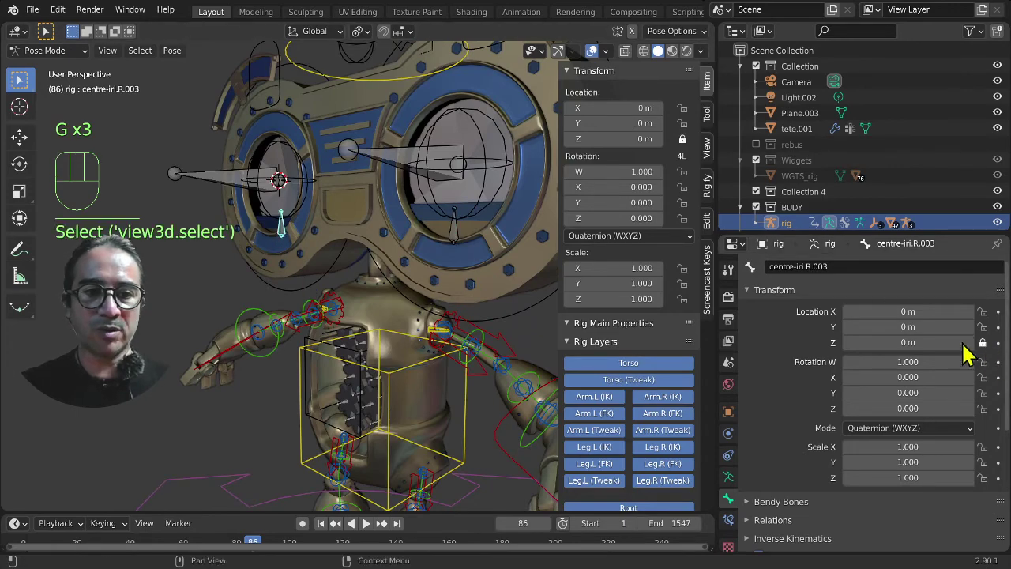
{"action": "middle_click_drag", "start_coordinate": [430, 365], "coordinate": [388, 379]}
{"action": "key", "text": "g"}
{"action": "key", "text": "Escape"}
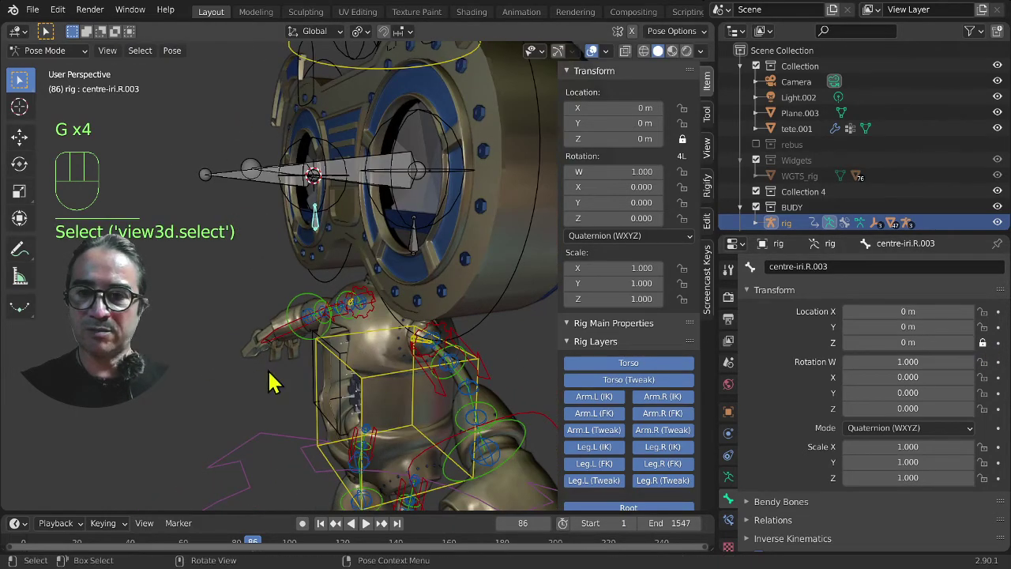
Step: Examine how the lower eyelid follows centre-iri.R.003 from the front with repeated trial moves, cancelling each one
{"action": "middle_click_drag", "start_coordinate": [268, 382], "coordinate": [437, 339]}
{"action": "key", "text": "g"}
{"action": "right_click", "coordinate": [348, 349]}
{"action": "scroll", "coordinate": [346, 351], "scroll_direction": "down", "scroll_amount": 1}
{"action": "scroll", "coordinate": [373, 232], "scroll_direction": "up", "scroll_amount": 3}
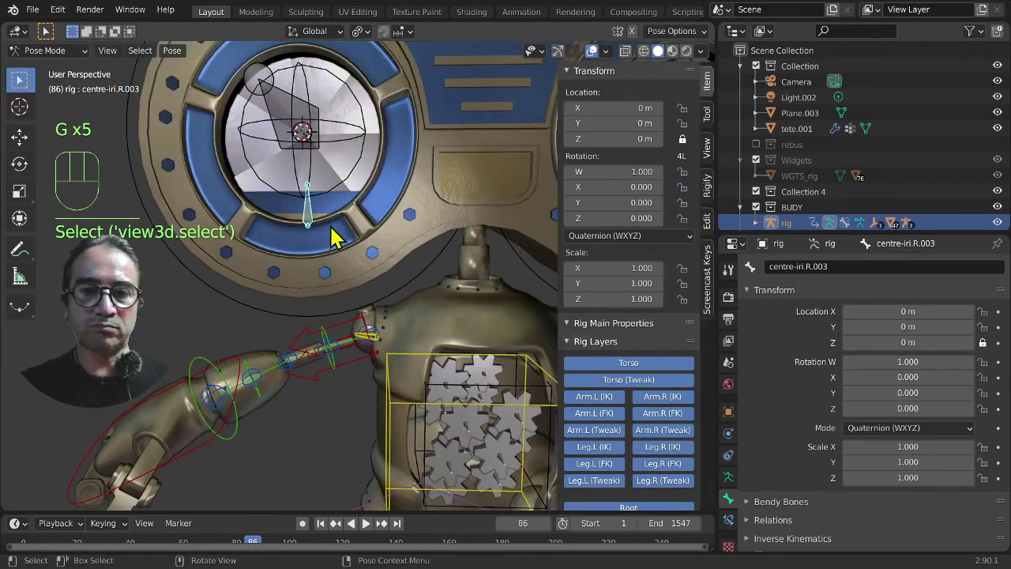
{"action": "middle_click_drag", "start_coordinate": [334, 236], "coordinate": [335, 323]}
{"action": "key", "text": "g"}
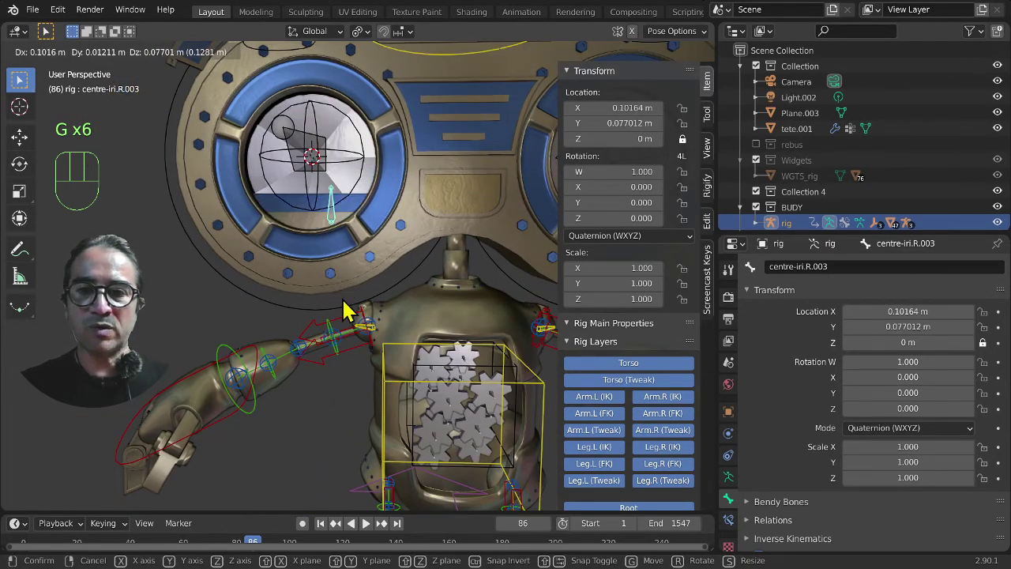
{"action": "right_click", "coordinate": [345, 311]}
{"action": "scroll", "coordinate": [348, 310], "scroll_direction": "down", "scroll_amount": 2}
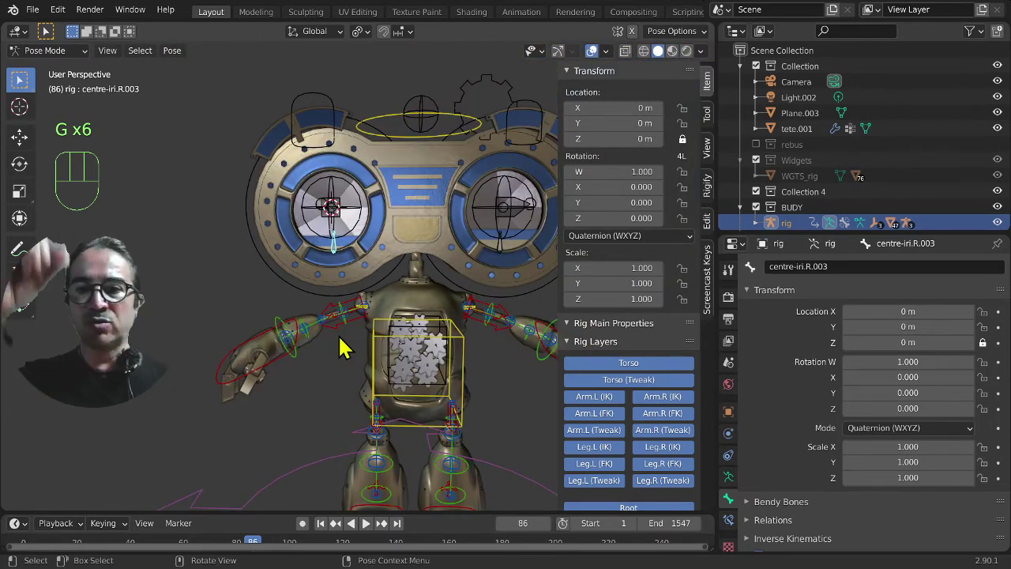
{"action": "scroll", "coordinate": [345, 374], "scroll_direction": "up", "scroll_amount": 1}
{"action": "scroll", "coordinate": [345, 374], "scroll_direction": "up", "scroll_amount": 1}
{"action": "key", "text": "g"}
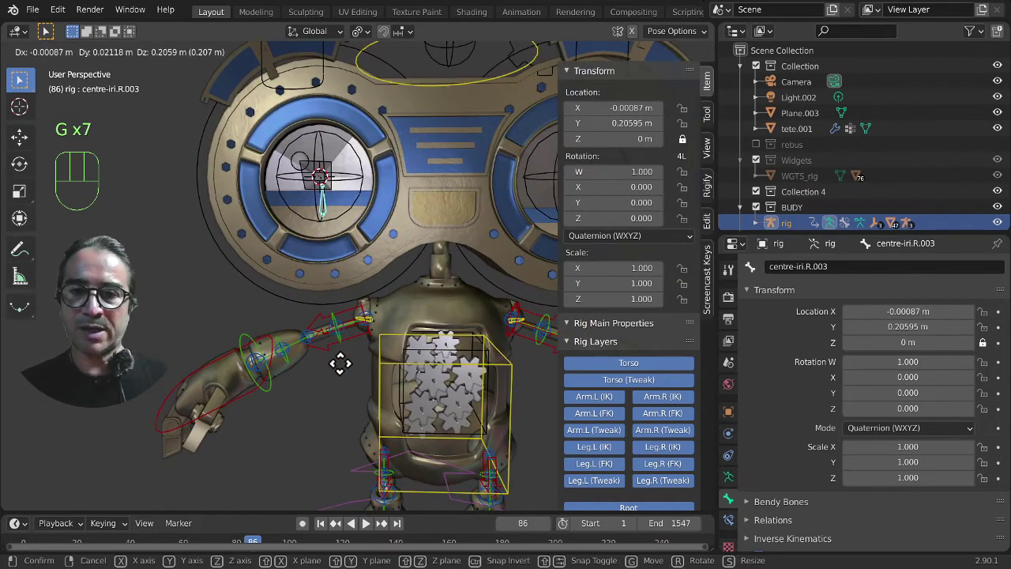
{"action": "right_click", "coordinate": [341, 355]}
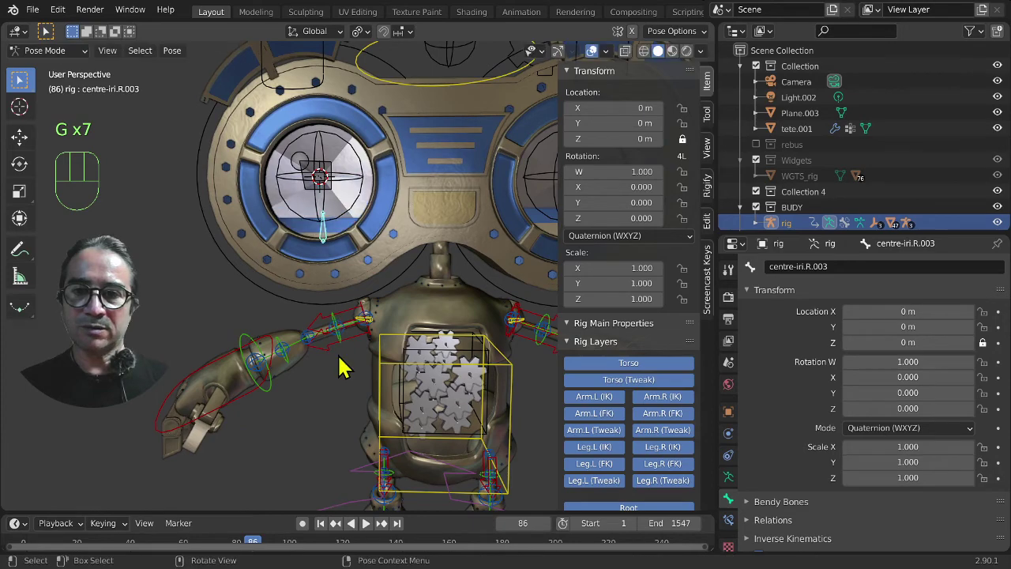
Step: Select the centre-iri.L and centre-iri.R bones together and move them to a different bone layer, out of the shown ones
{"action": "scroll", "coordinate": [390, 361], "scroll_direction": "down", "scroll_amount": 3}
{"action": "scroll", "coordinate": [371, 328], "scroll_direction": "up", "scroll_amount": 3}
{"action": "scroll", "coordinate": [371, 328], "scroll_direction": "up", "scroll_amount": 1}
{"action": "left_click", "coordinate": [474, 180]}
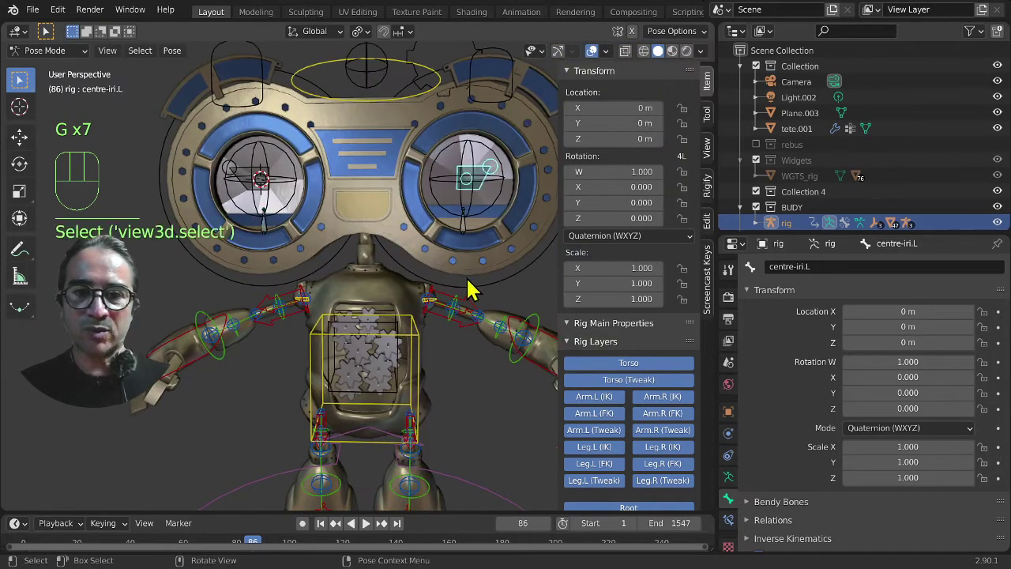
{"action": "left_click", "coordinate": [241, 183], "text": "shift"}
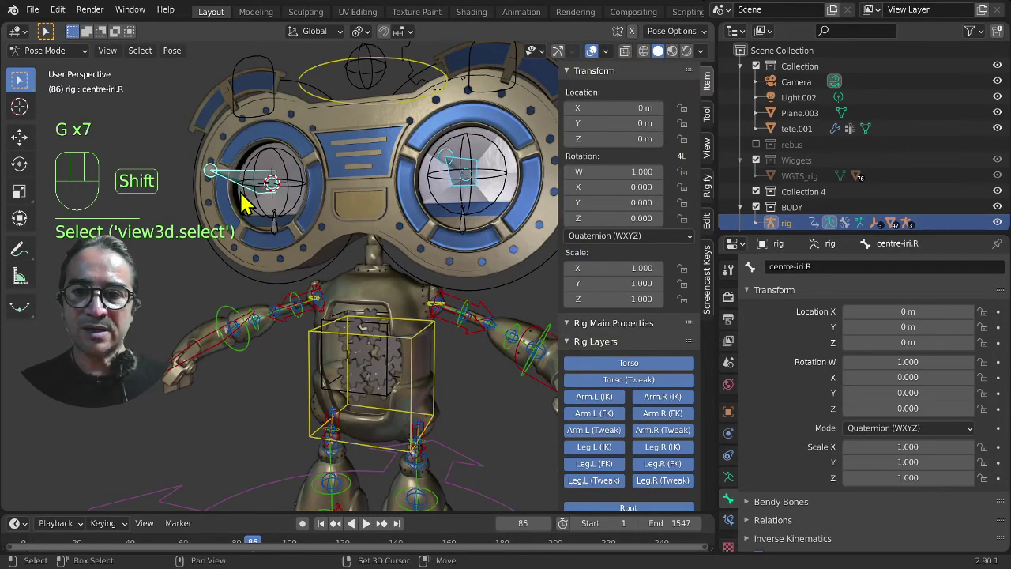
{"action": "middle_click_drag", "start_coordinate": [244, 194], "coordinate": [431, 254]}
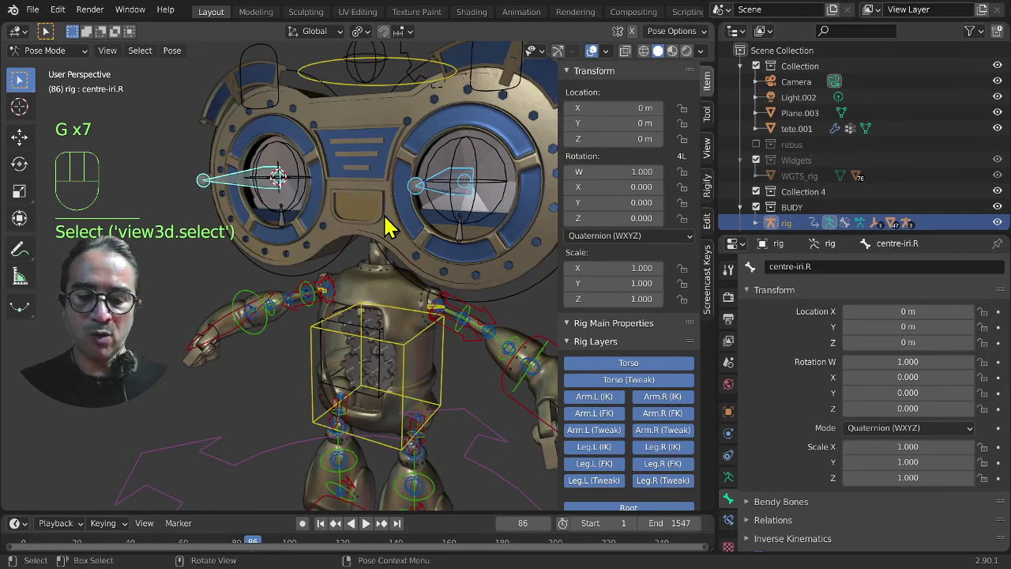
{"action": "key", "text": "m"}
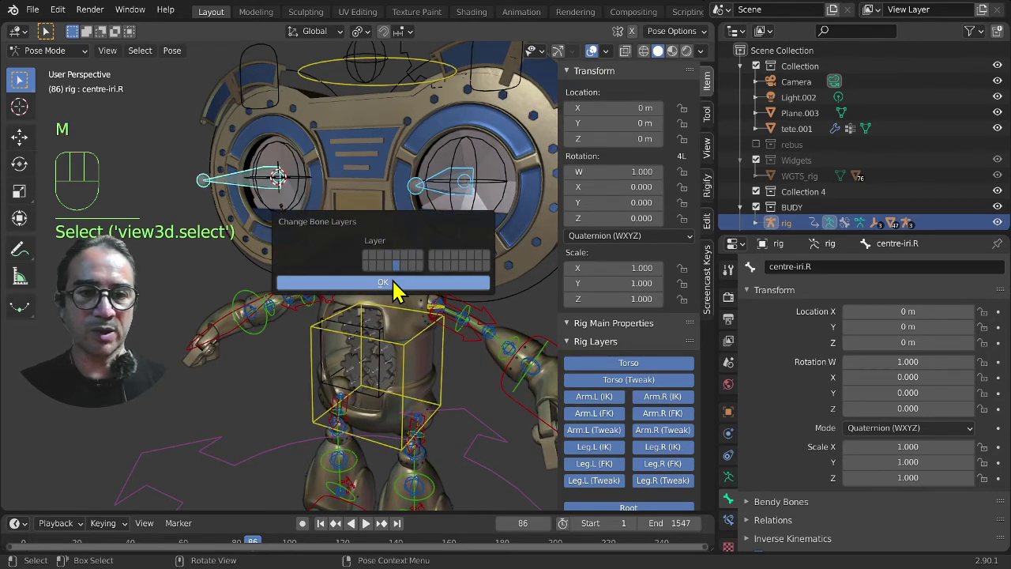
{"action": "left_click", "coordinate": [395, 282]}
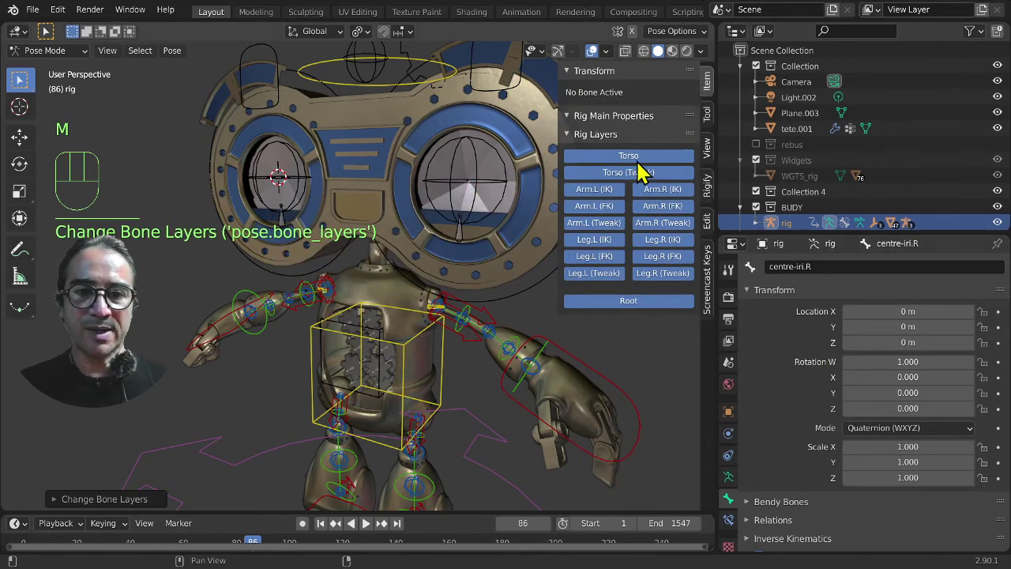
Step: Hide the arm, leg, Root and Torso (Tweak) rig layers, leaving only the Torso layer shown
{"action": "mouse_move", "coordinate": [638, 169]}
{"action": "left_mouse_down"}
{"action": "mouse_move", "coordinate": [605, 197]}
{"action": "mouse_move", "coordinate": [609, 263]}
{"action": "mouse_move", "coordinate": [655, 282]}
{"action": "mouse_move", "coordinate": [657, 199]}
{"action": "mouse_move", "coordinate": [638, 165]}
{"action": "mouse_move", "coordinate": [608, 190]}
{"action": "left_mouse_up"}
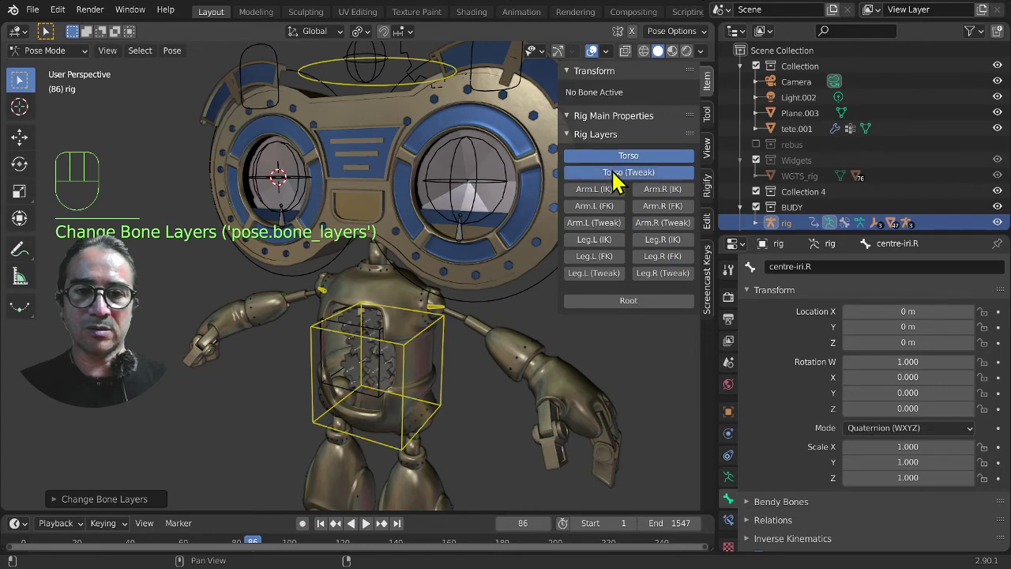
{"action": "left_click", "coordinate": [615, 160]}
{"action": "middle_click_drag", "start_coordinate": [564, 196], "coordinate": [466, 326]}
{"action": "key", "text": "KP_1"}
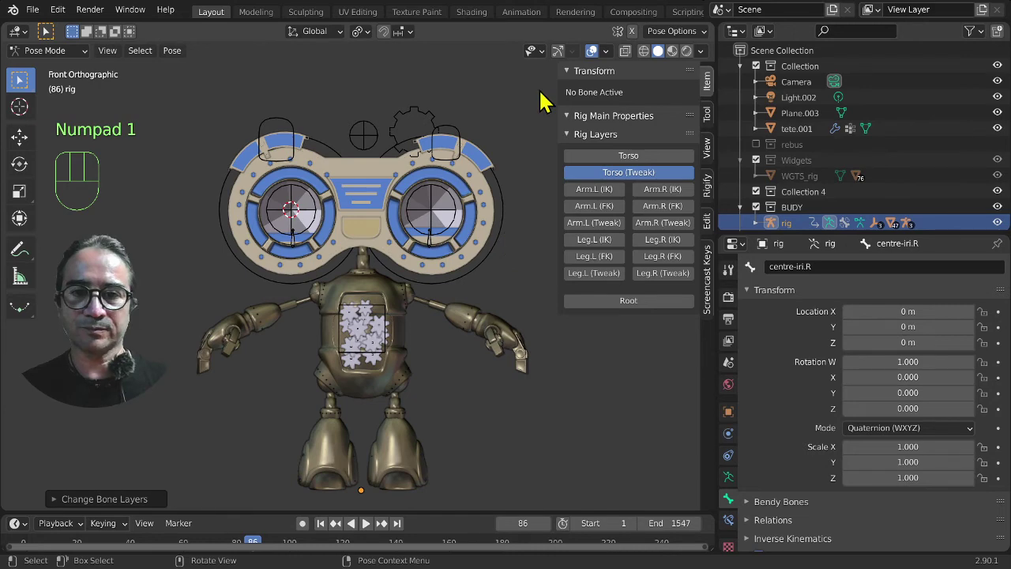
{"action": "left_click_drag", "start_coordinate": [542, 101], "coordinate": [327, 372]}
{"action": "middle_click_drag", "start_coordinate": [327, 372], "coordinate": [421, 371]}
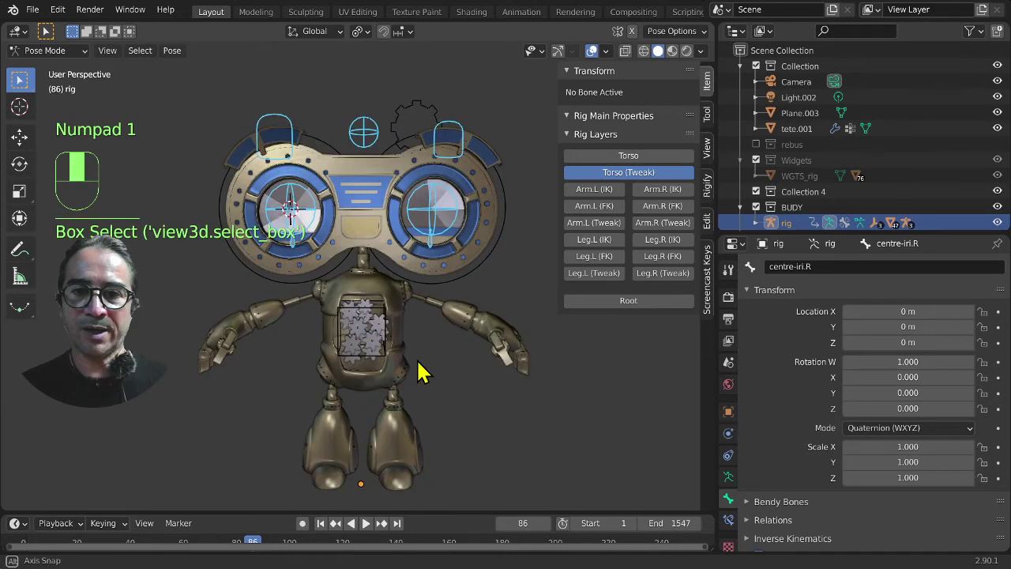
{"action": "left_click", "coordinate": [620, 158]}
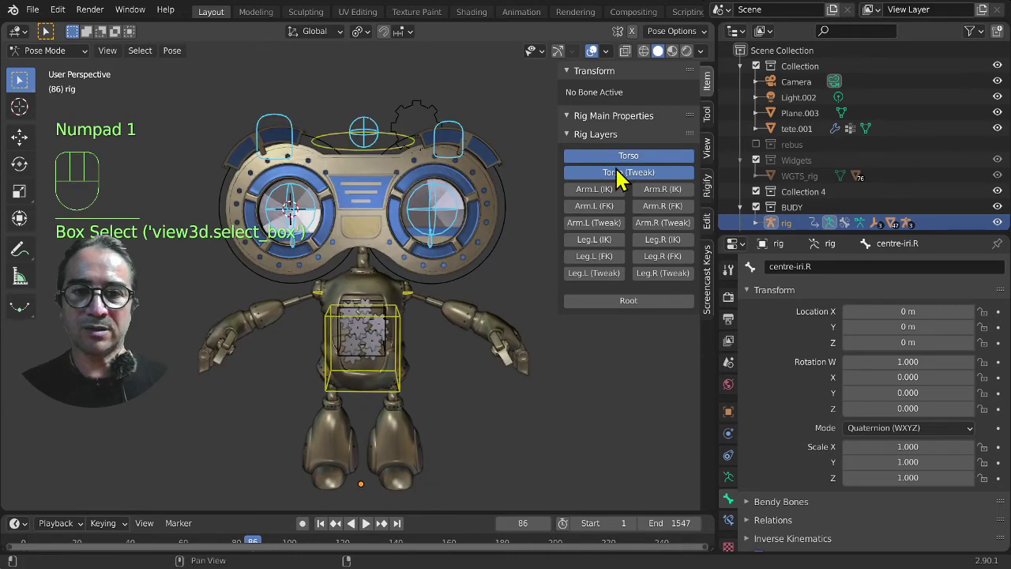
{"action": "left_click", "coordinate": [620, 173]}
{"action": "middle_click_drag", "start_coordinate": [419, 226], "coordinate": [474, 181]}
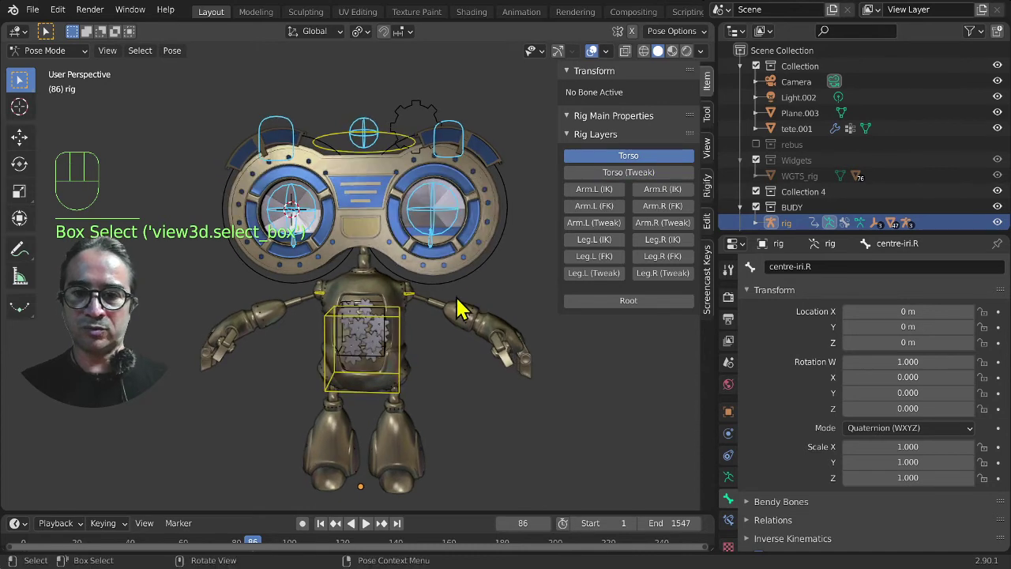
{"action": "middle_click_drag", "start_coordinate": [461, 308], "coordinate": [519, 293]}
Step: Test the head control with a trial trackball rotation and a trial move, cancelling both
{"action": "left_click", "coordinate": [399, 152]}
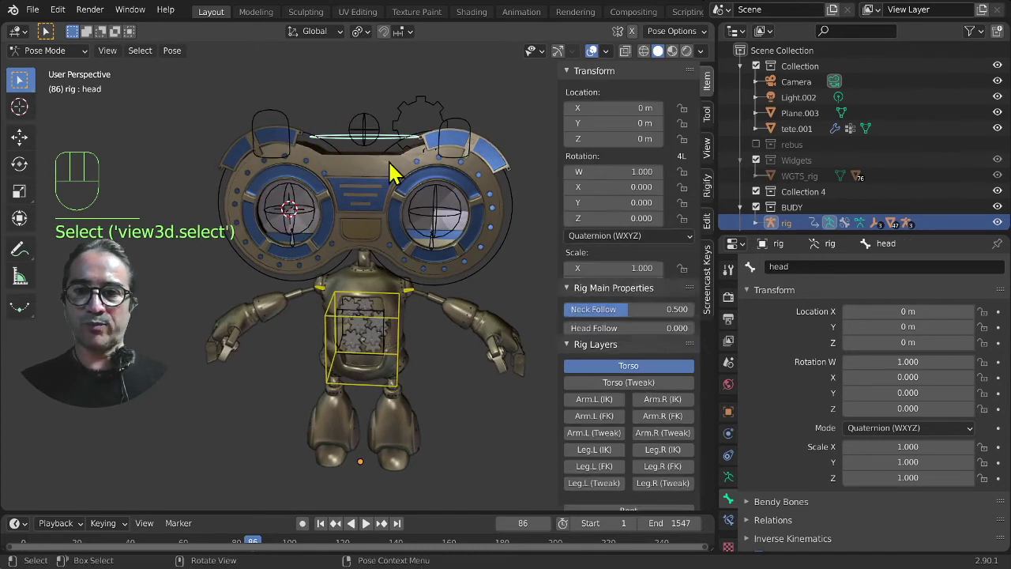
{"action": "key", "text": "r"}
{"action": "key", "text": "r"}
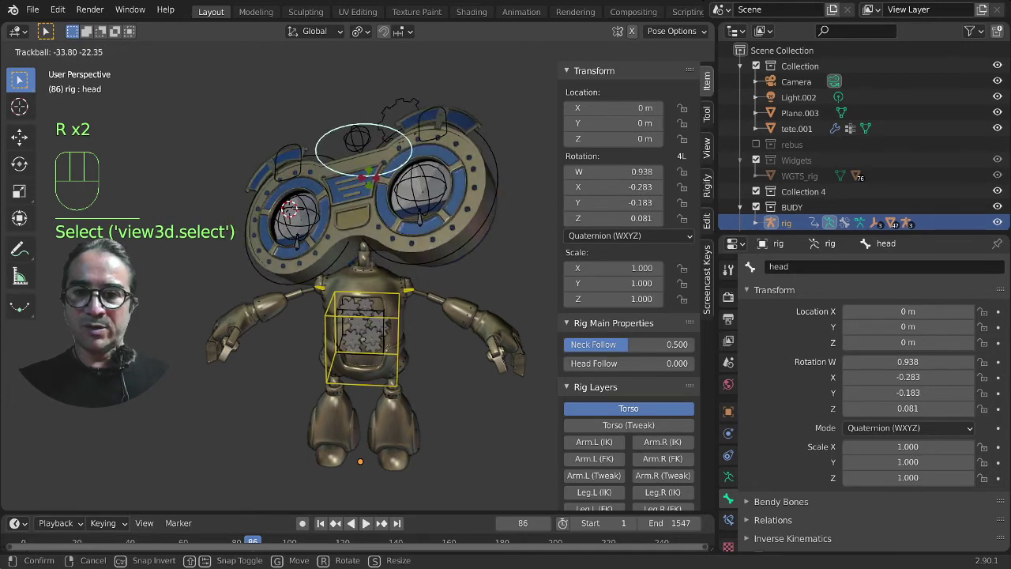
{"action": "right_click", "coordinate": [431, 330]}
{"action": "key", "text": "g"}
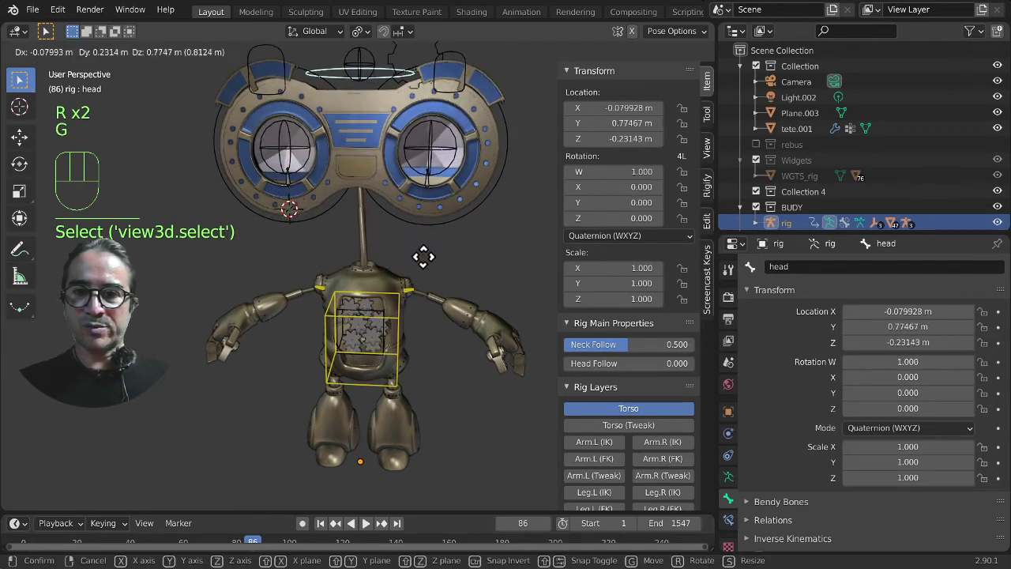
{"action": "right_click", "coordinate": [417, 335]}
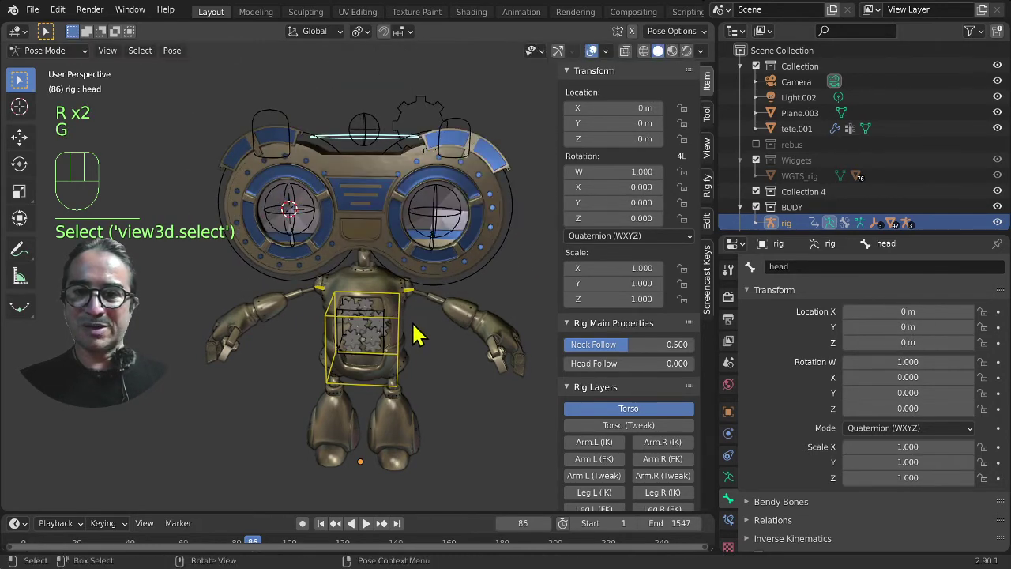
{"action": "scroll", "coordinate": [418, 379], "scroll_direction": "down", "scroll_amount": 2}
{"action": "scroll", "coordinate": [478, 483], "scroll_direction": "up", "scroll_amount": 3}
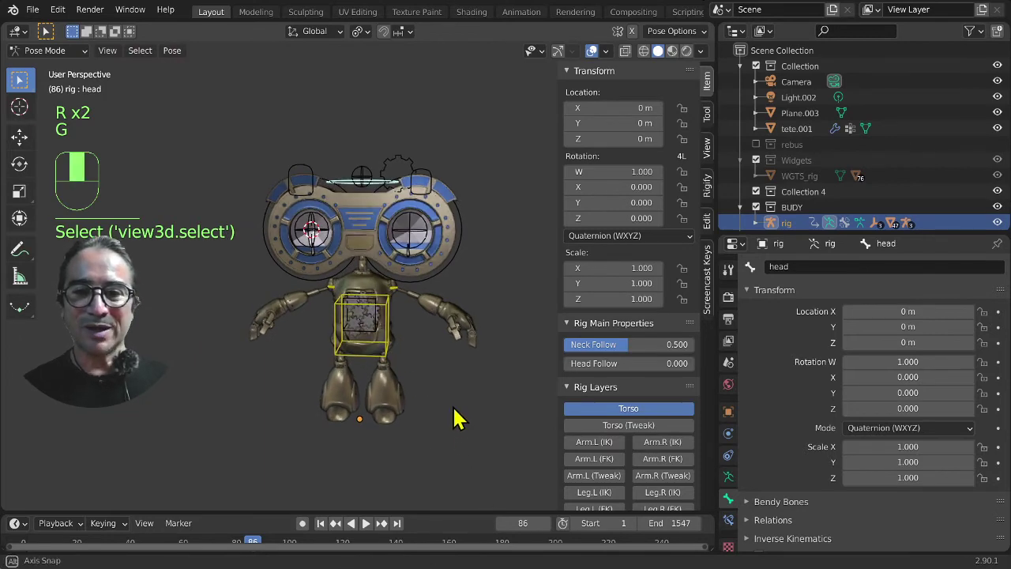
{"action": "middle_click_drag", "start_coordinate": [426, 433], "coordinate": [432, 392]}
{"action": "scroll", "coordinate": [420, 429], "scroll_direction": "up", "scroll_amount": 2}
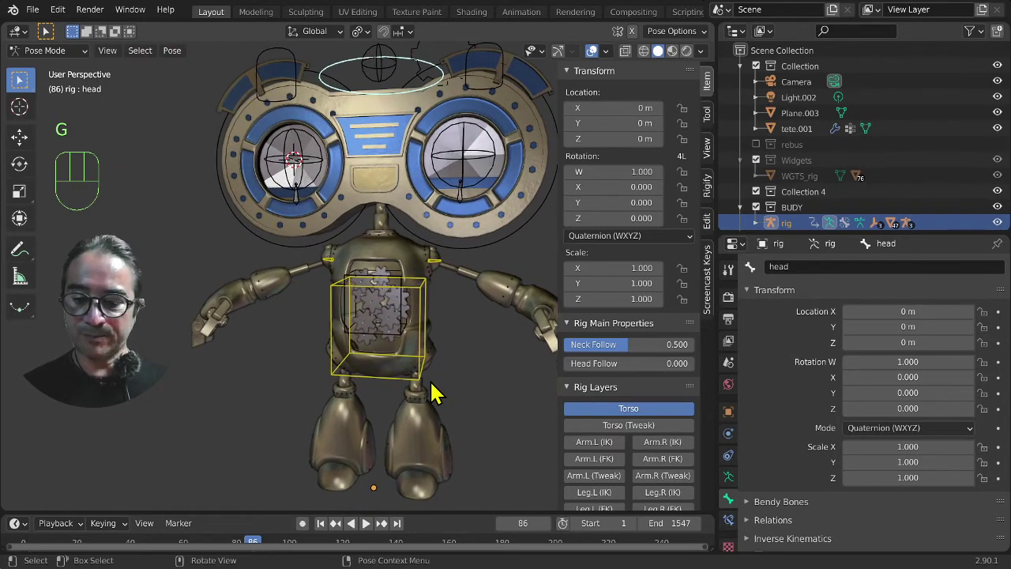
{"action": "key", "text": "ctrl+space"}
{"action": "scroll", "coordinate": [537, 406], "scroll_direction": "down", "scroll_amount": 2}
{"action": "scroll", "coordinate": [571, 395], "scroll_direction": "up", "scroll_amount": 1}
{"action": "middle_click_drag", "start_coordinate": [570, 395], "coordinate": [549, 404]}
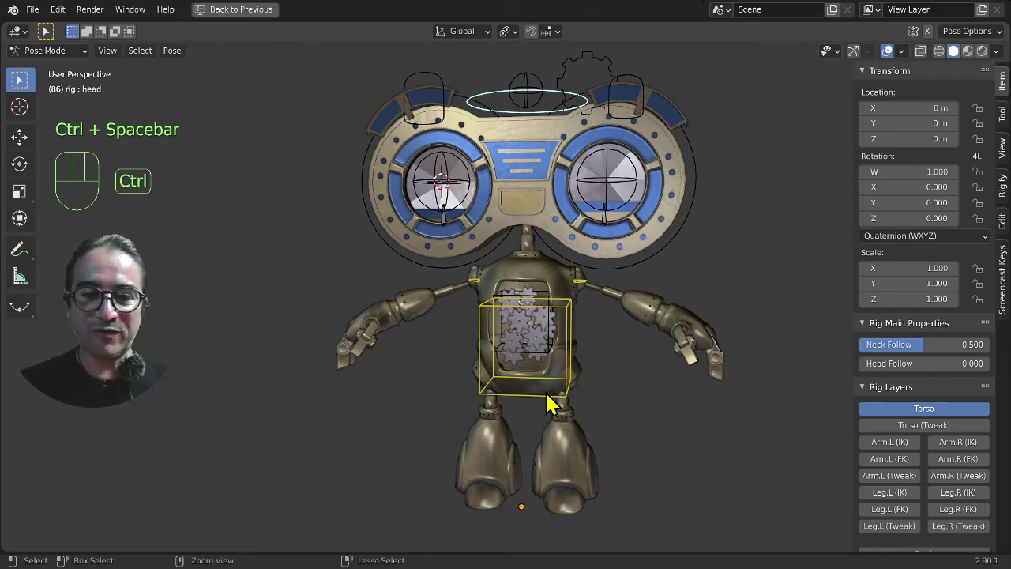
{"action": "key", "text": "ctrl+space"}
{"action": "middle_click_drag", "start_coordinate": [535, 402], "coordinate": [430, 313], "text": "shift"}
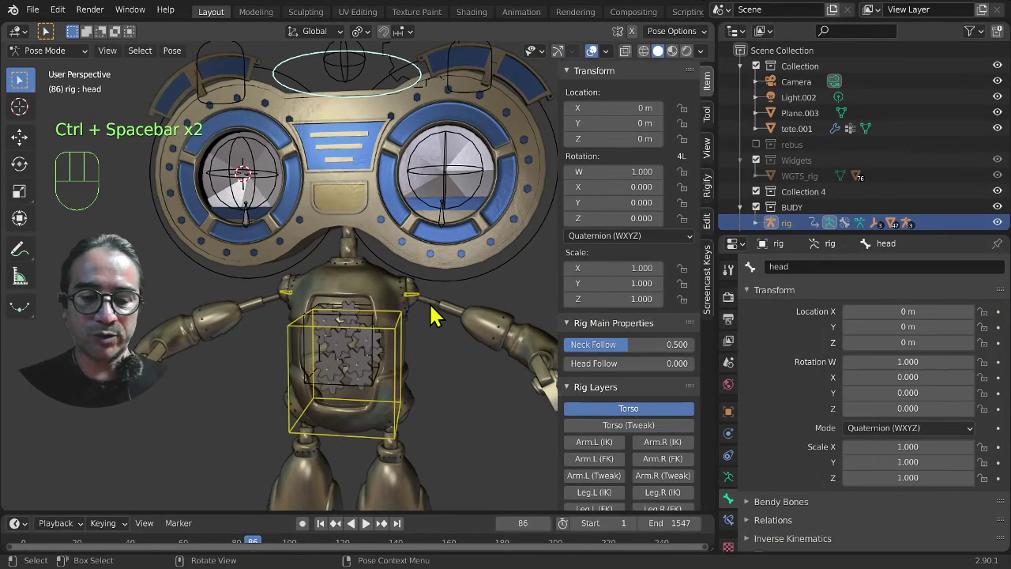
Step: Try WGT-rig_hand_ik.L as the custom shape of the centre-iri.L.003 bone, and clear it again
{"action": "key", "text": "KP_1"}
{"action": "left_click", "coordinate": [471, 203]}
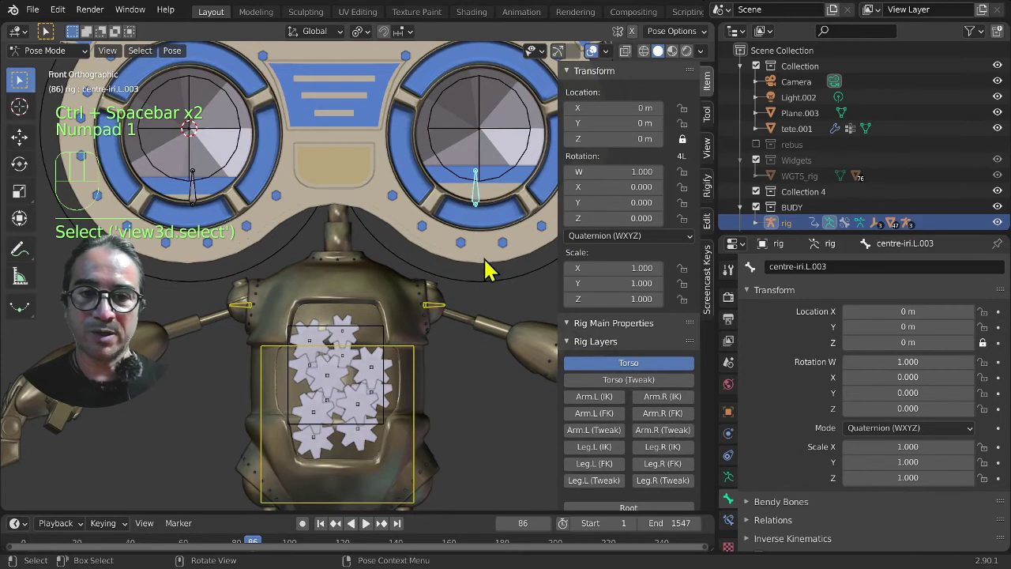
{"action": "scroll", "coordinate": [758, 498], "scroll_direction": "down", "scroll_amount": 3}
{"action": "left_click", "coordinate": [758, 491]}
{"action": "scroll", "coordinate": [790, 499], "scroll_direction": "down", "scroll_amount": 4}
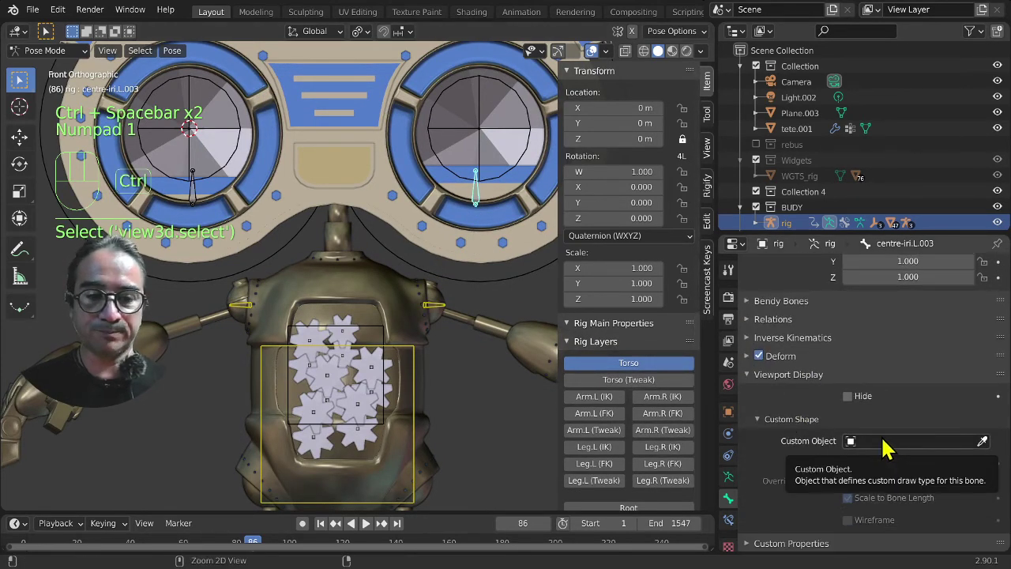
{"action": "type", "text": "WGT-rig_hand_ik.L"}
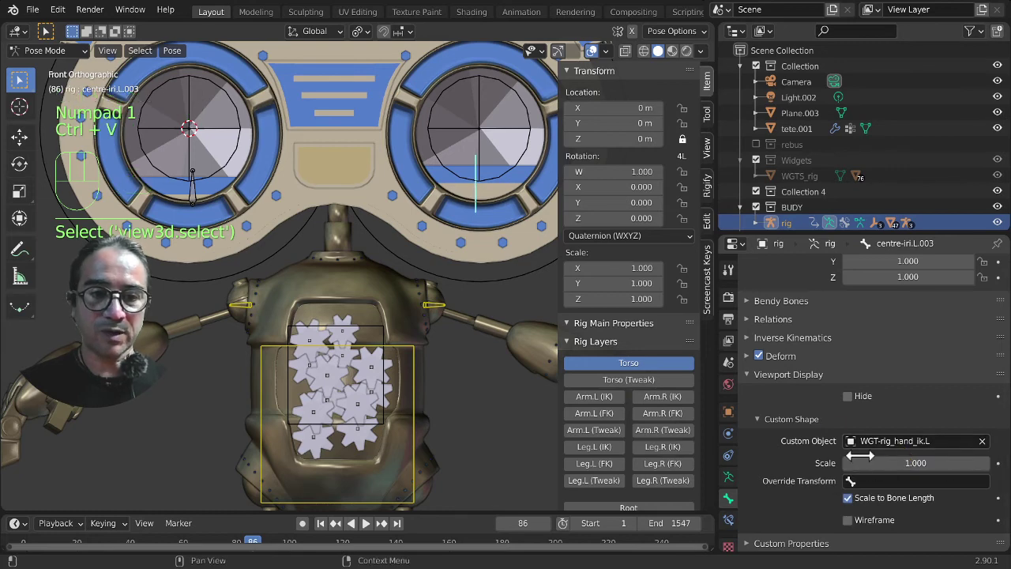
{"action": "left_click", "coordinate": [982, 441]}
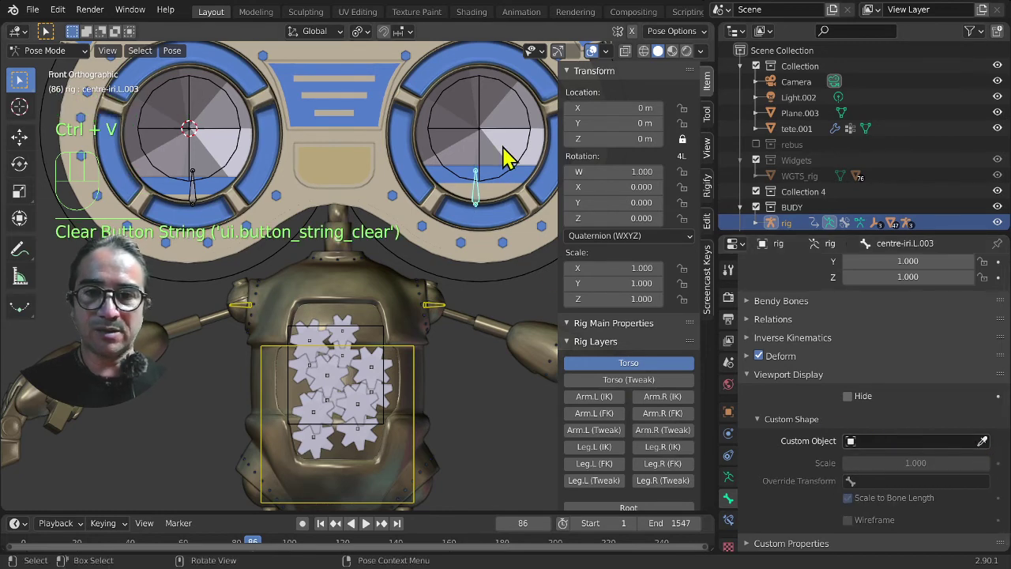
Step: Copy the custom object WGT-rig_forearm_tweak.L.001 from centre-iri.L.001 and assign it as the custom shape of centre-iri.L.003
{"action": "left_click", "coordinate": [514, 170]}
{"action": "scroll", "coordinate": [462, 272], "scroll_direction": "down", "scroll_amount": 4}
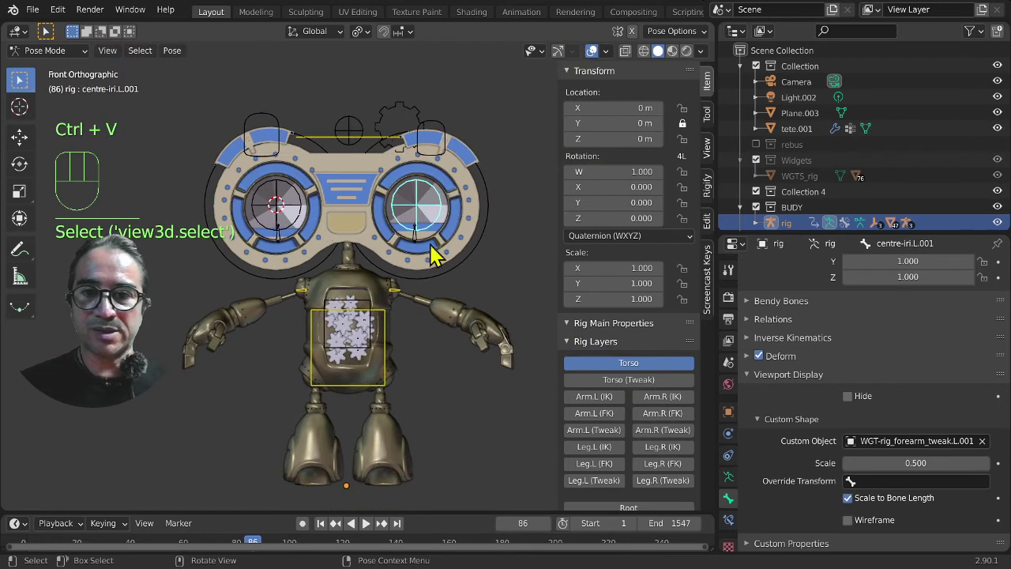
{"action": "left_click_drag", "start_coordinate": [448, 246], "coordinate": [714, 399], "text": "ctrl"}
{"action": "key", "text": "ctrl+c"}
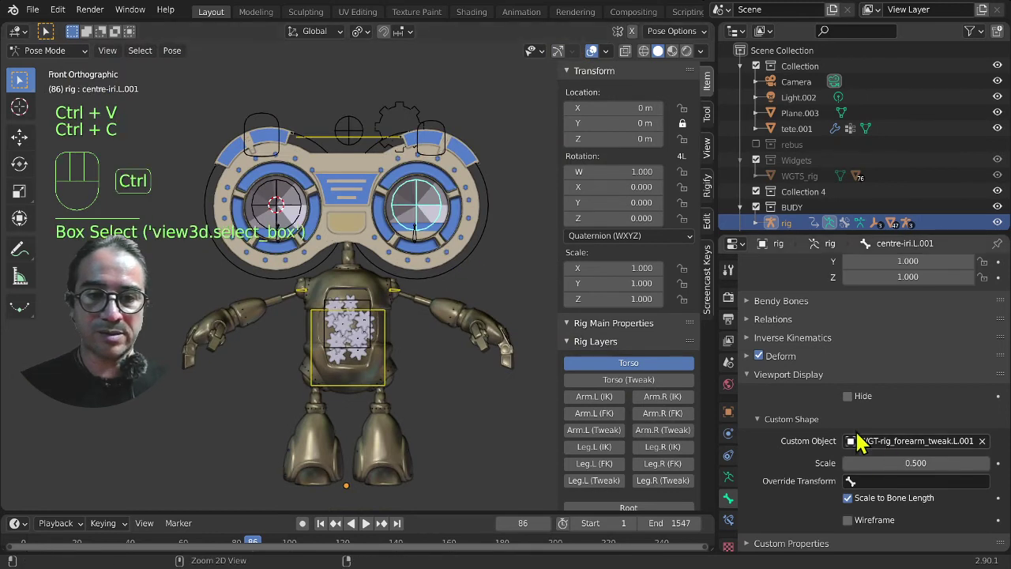
{"action": "left_click", "coordinate": [414, 232]}
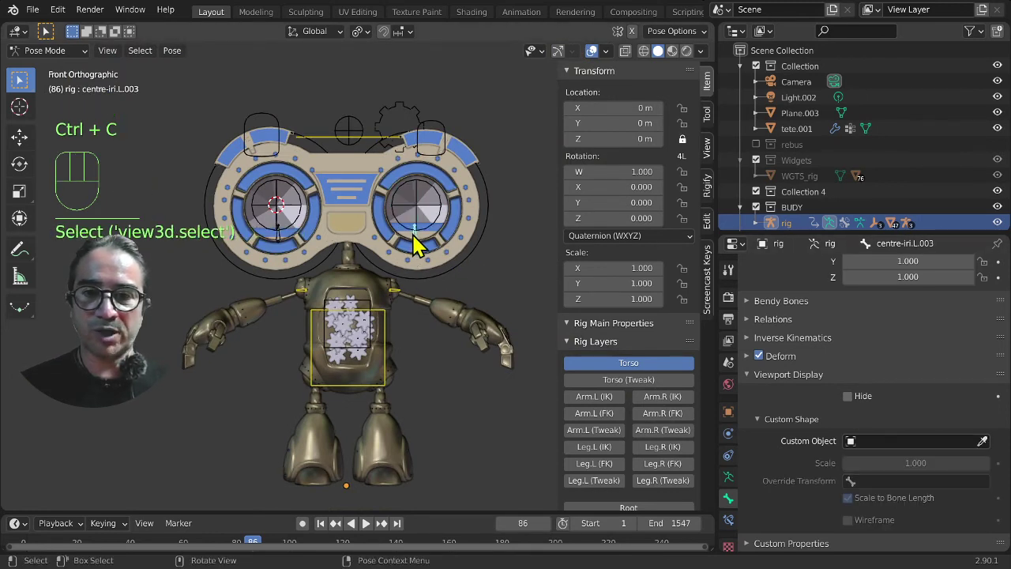
{"action": "key", "text": "ctrl+v"}
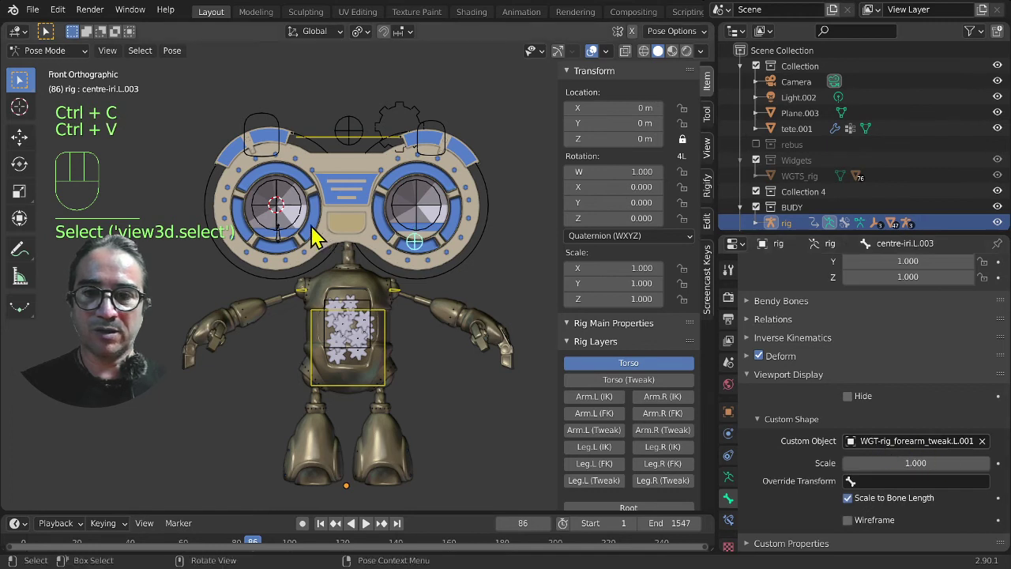
Step: Assign the same WGT-rig_forearm_tweak.L.001 custom object to the opposite lower eyelid bone centre-iri.R.003
{"action": "left_click", "coordinate": [282, 241]}
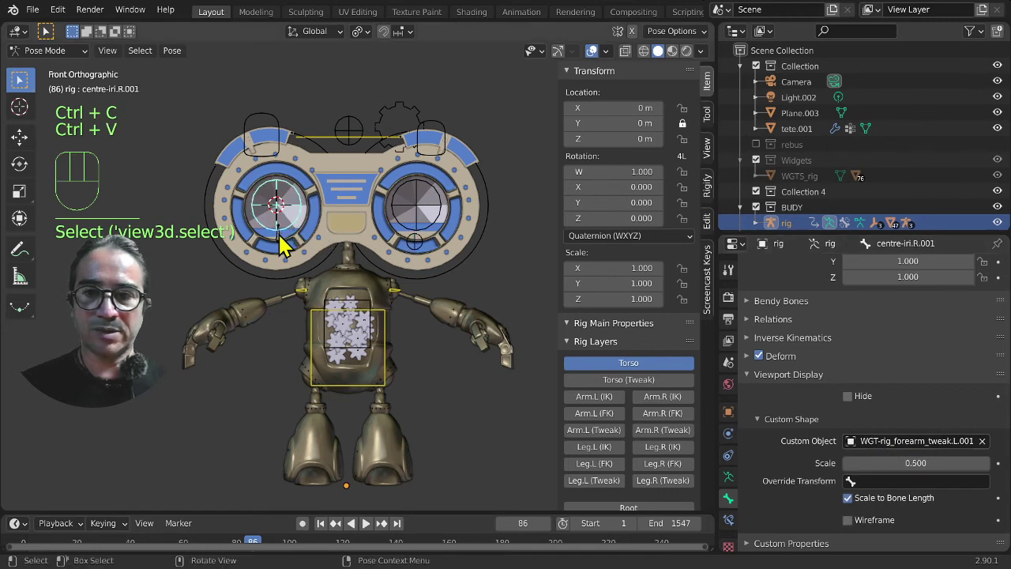
{"action": "left_click", "coordinate": [282, 242]}
{"action": "key", "text": "ctrl+v"}
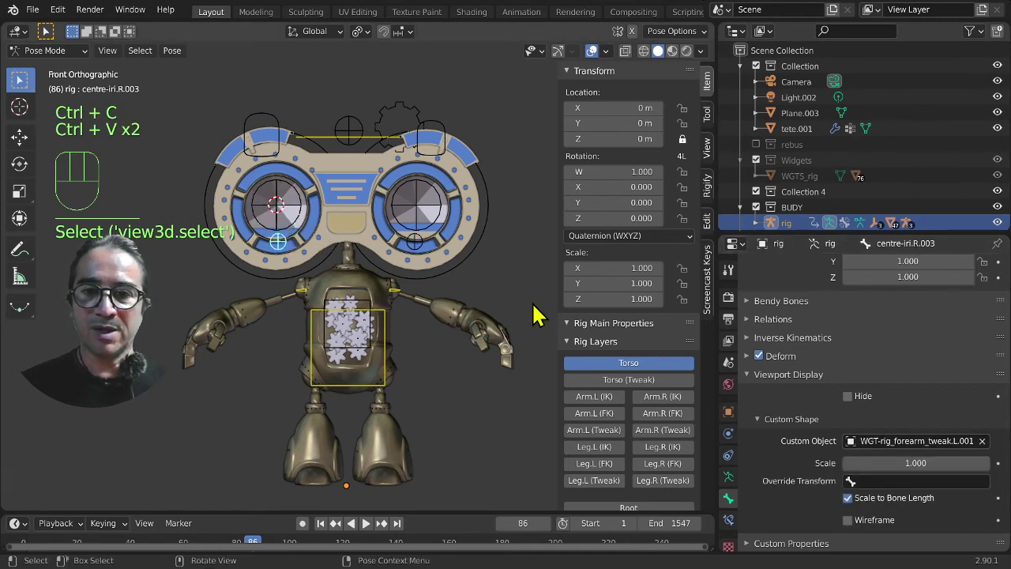
Step: Maximize the 3D viewport and inspect both lower eyelid controls in a close front view
{"action": "key", "text": "ctrl+space"}
{"action": "middle_click_drag", "start_coordinate": [632, 355], "coordinate": [591, 377]}
{"action": "key", "text": "KP_1"}
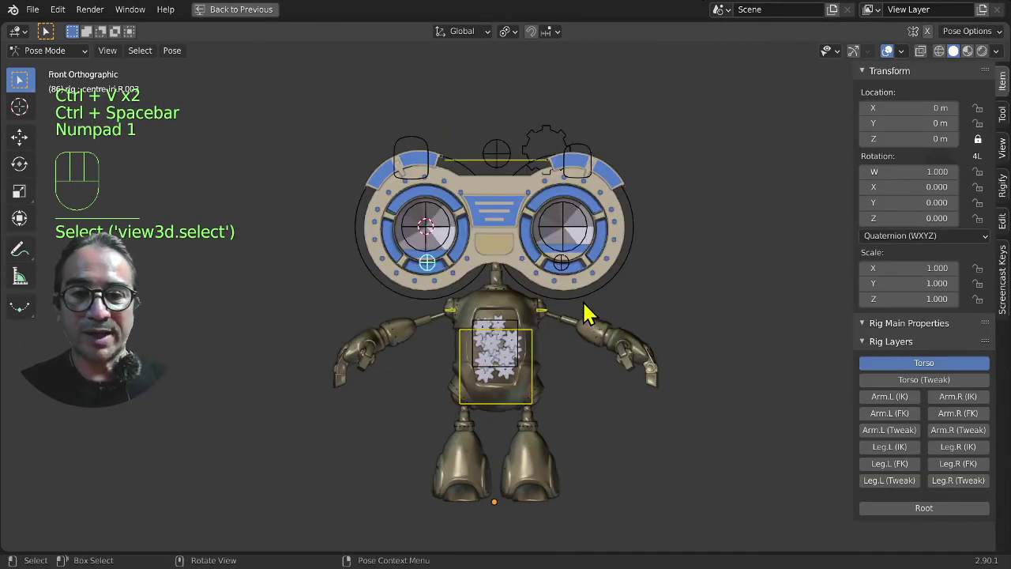
{"action": "scroll", "coordinate": [585, 312], "scroll_direction": "up", "scroll_amount": 3}
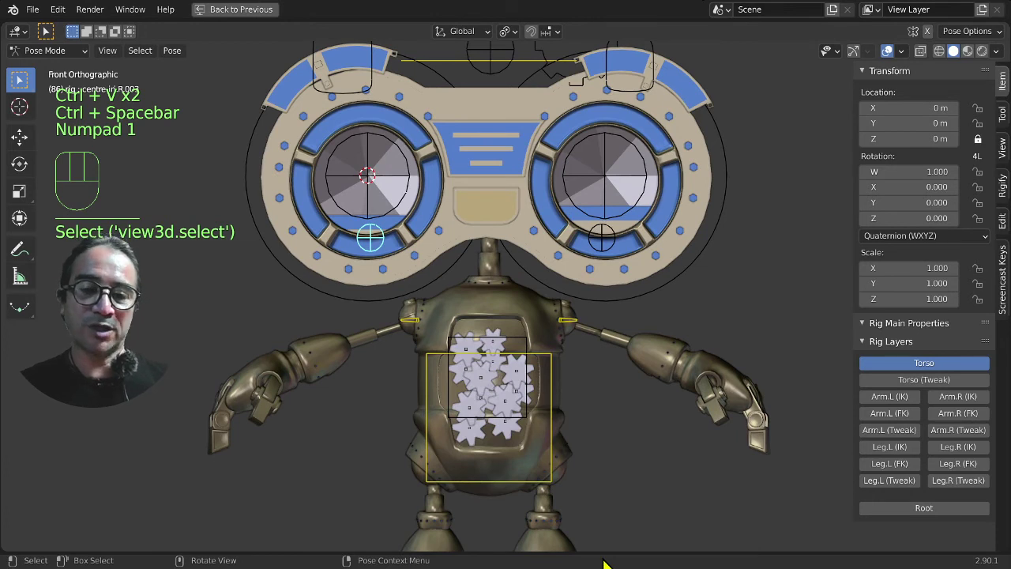